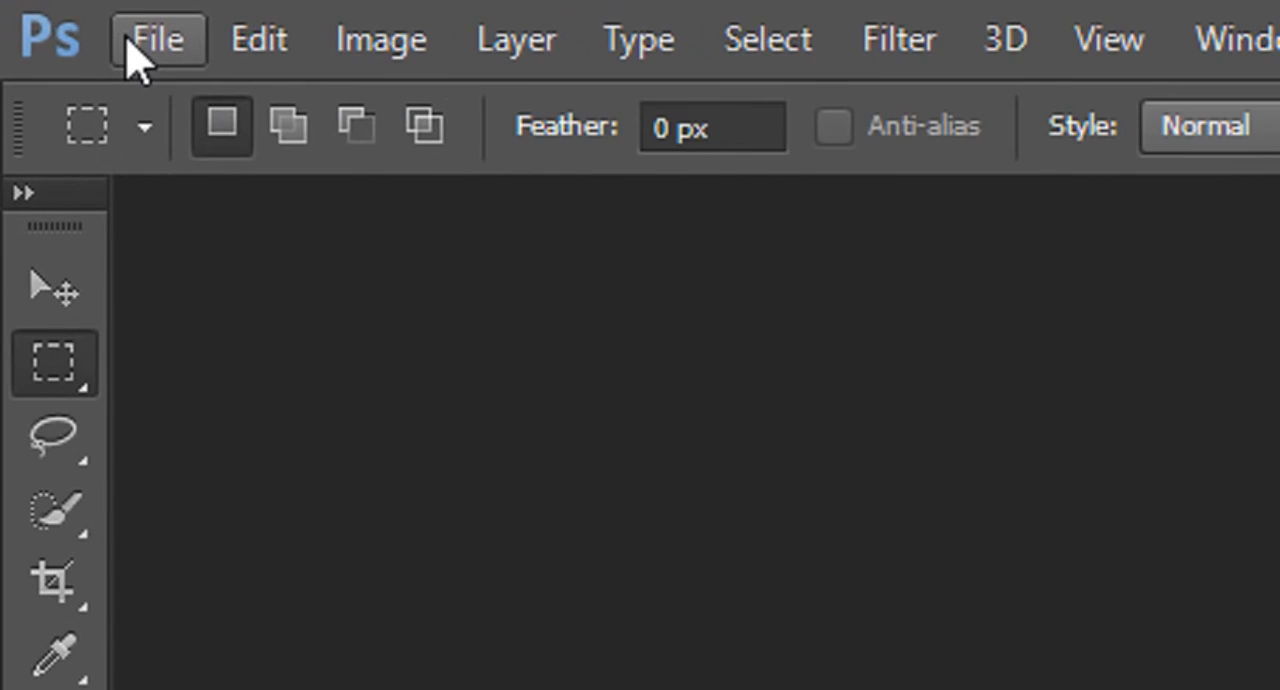
Start a new document and choose the International Paper preset.
click(140, 40)
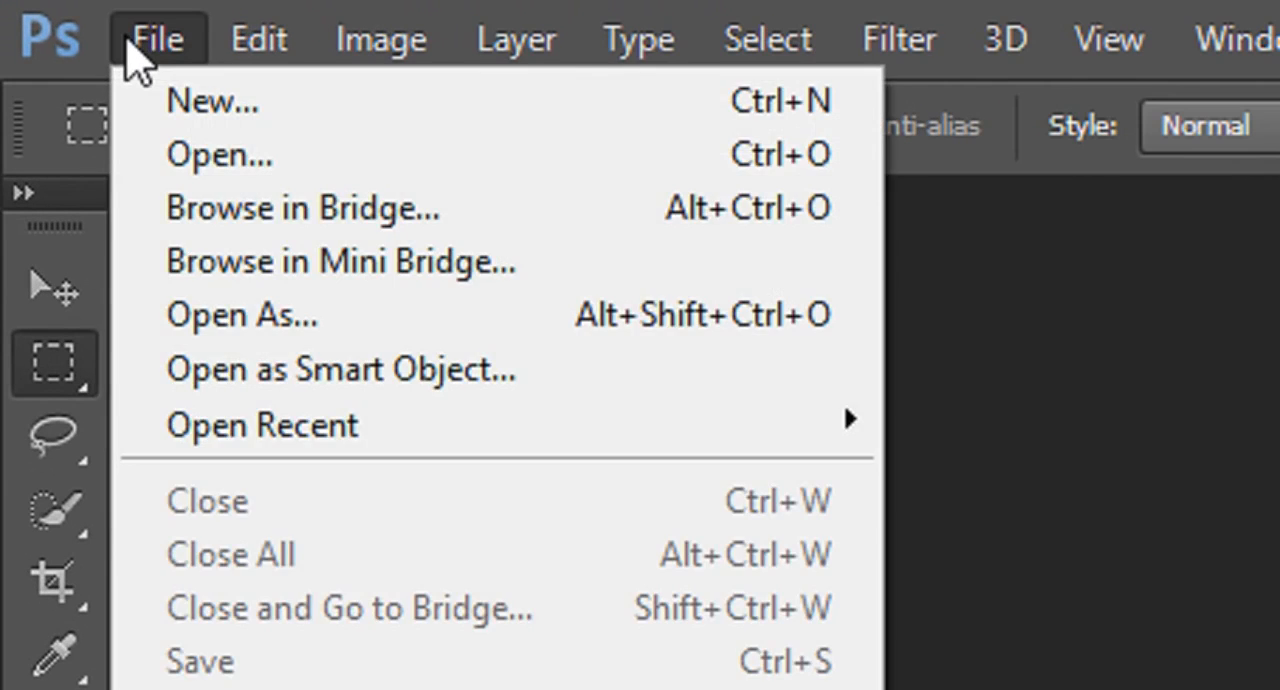
click(727, 5)
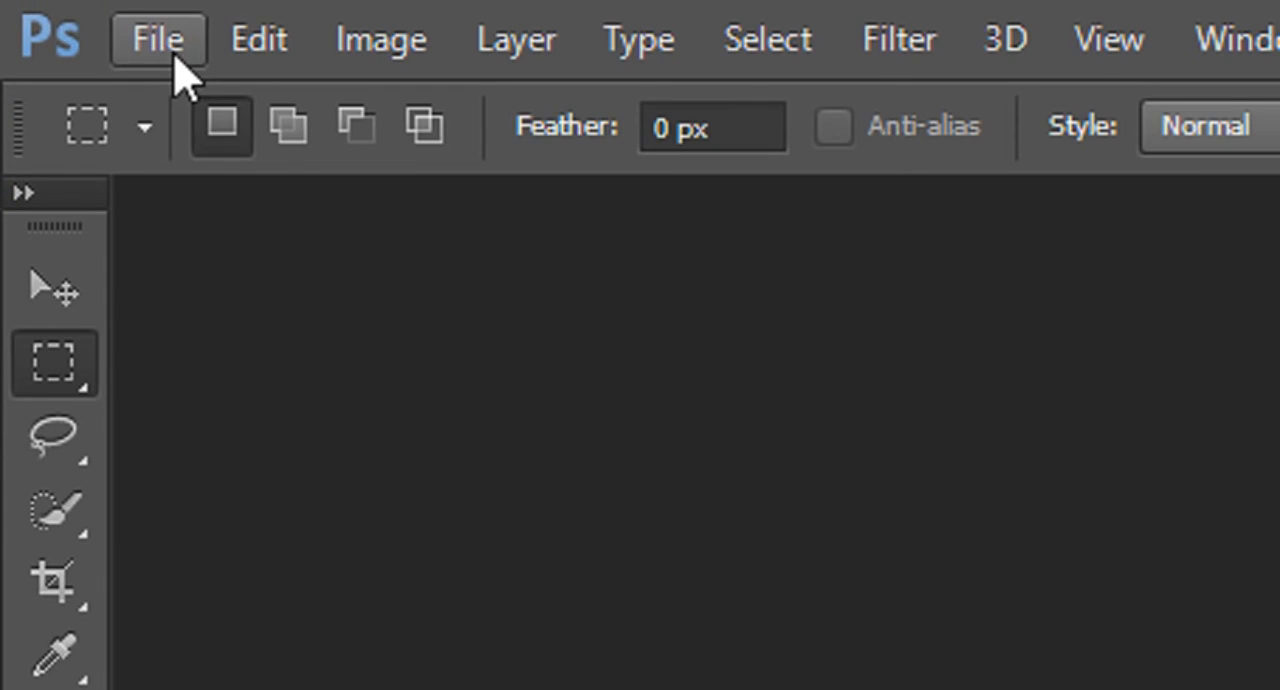
click(170, 45)
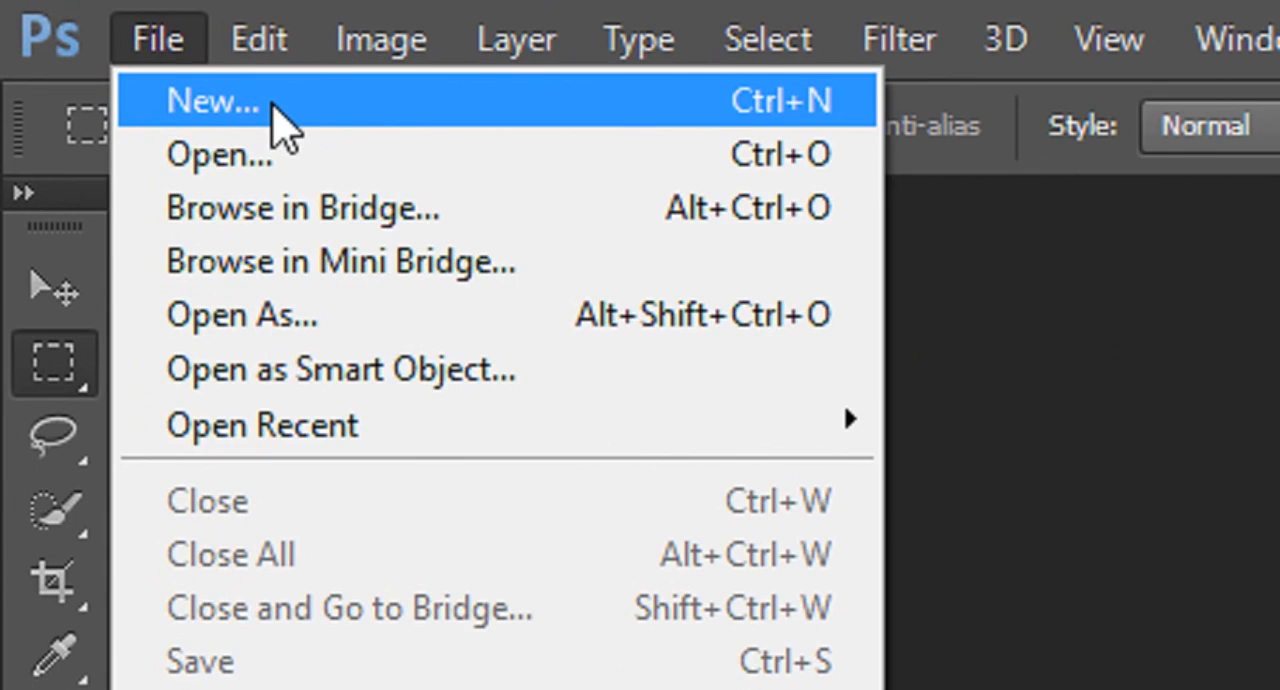
click(285, 125)
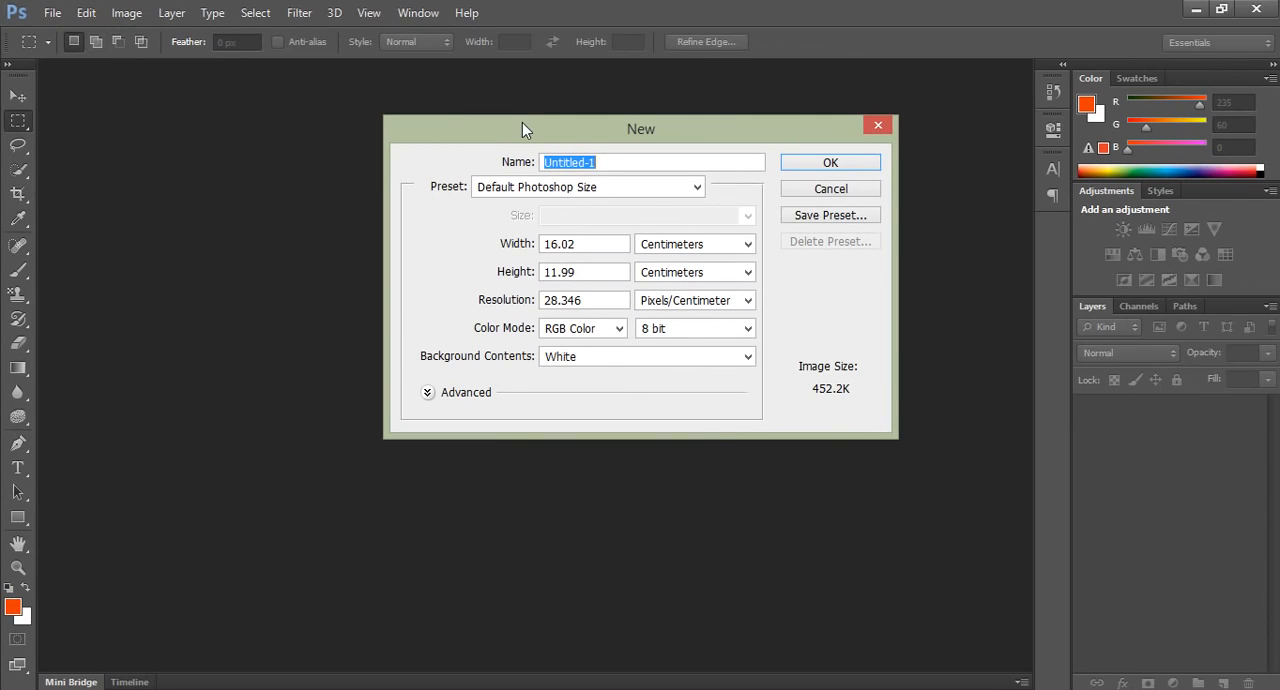
drag(522, 123, 292, 103)
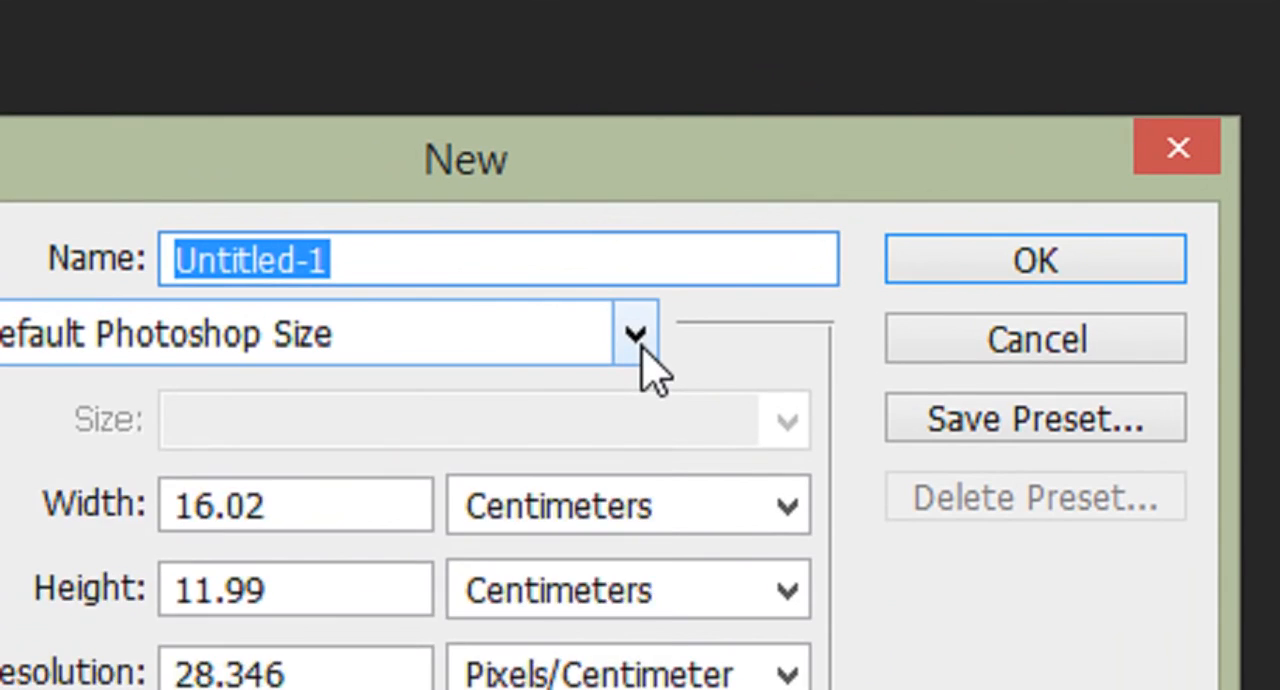
click(636, 336)
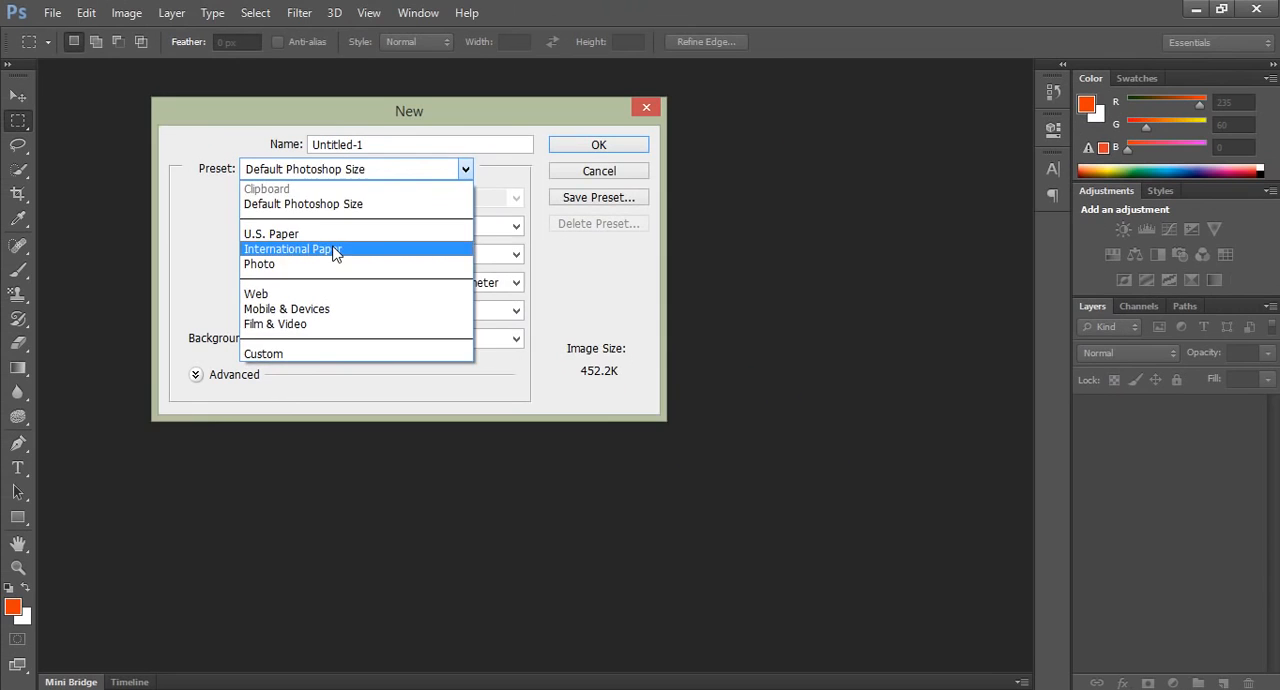
click(333, 251)
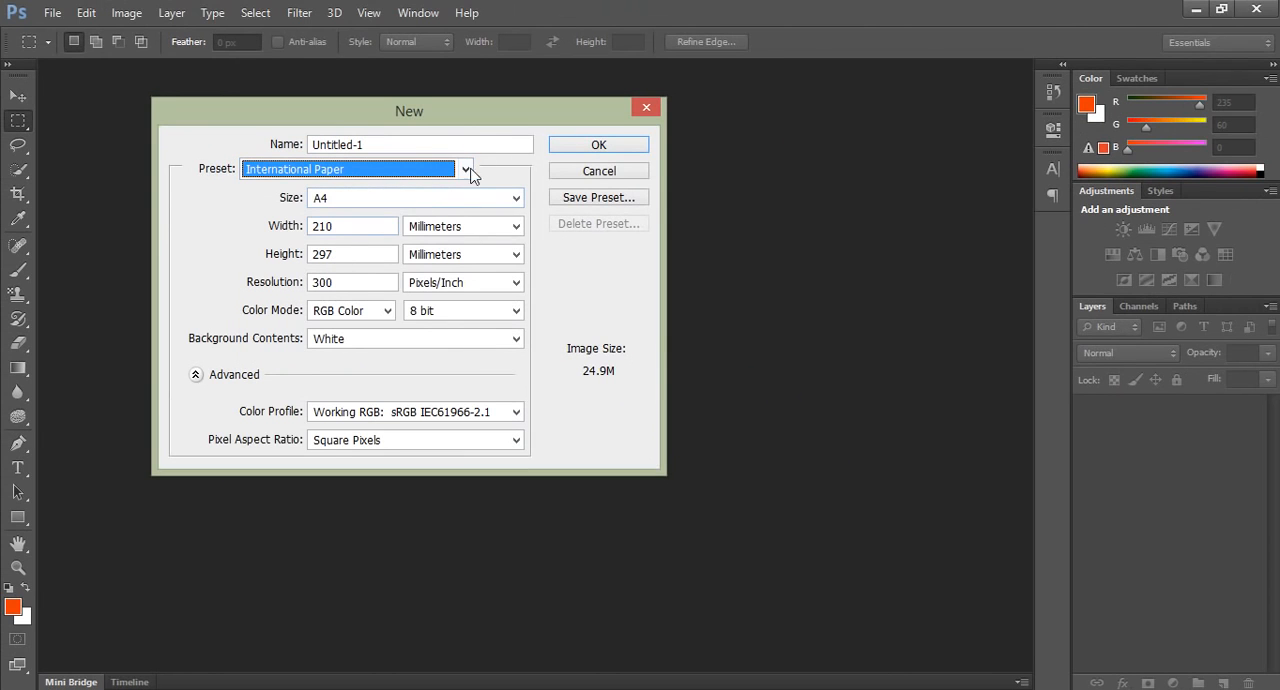
Make the page landscape by setting the width to 297 mm and the height to 210 mm.
drag(463, 114, 568, 105)
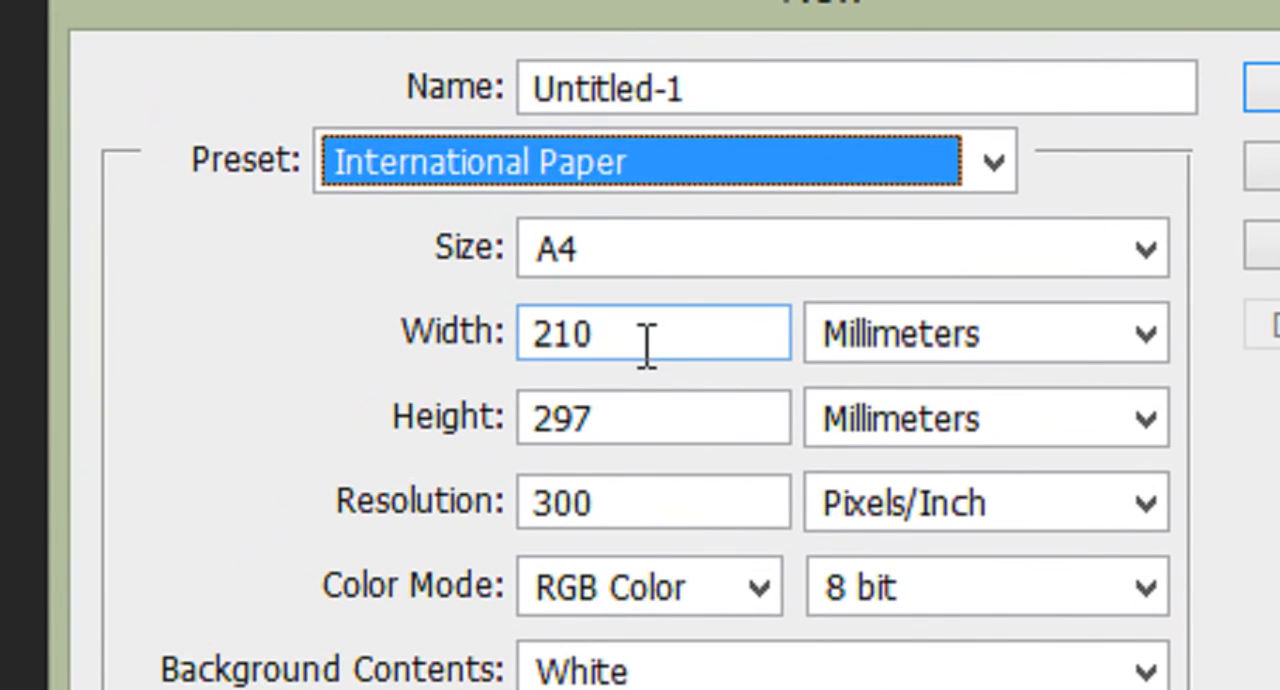
drag(455, 222, 405, 223)
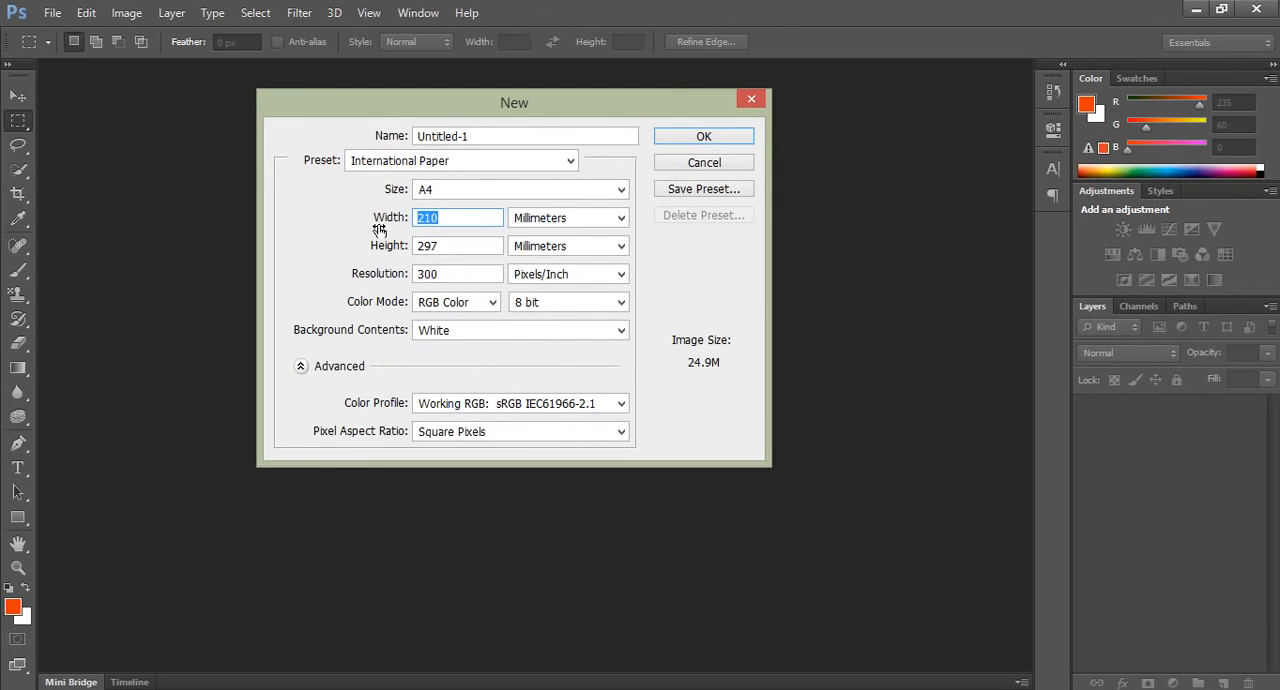
drag(457, 245, 409, 244)
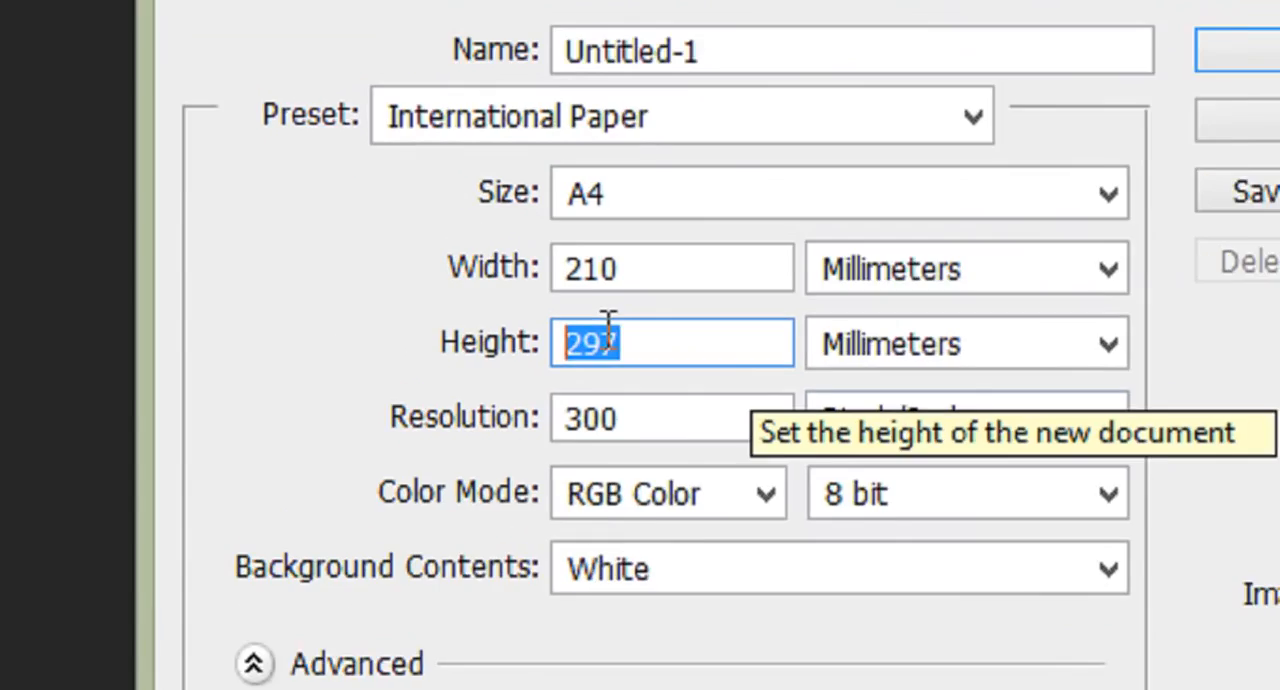
right_click(430, 244)
click(775, 527)
drag(747, 279, 579, 273)
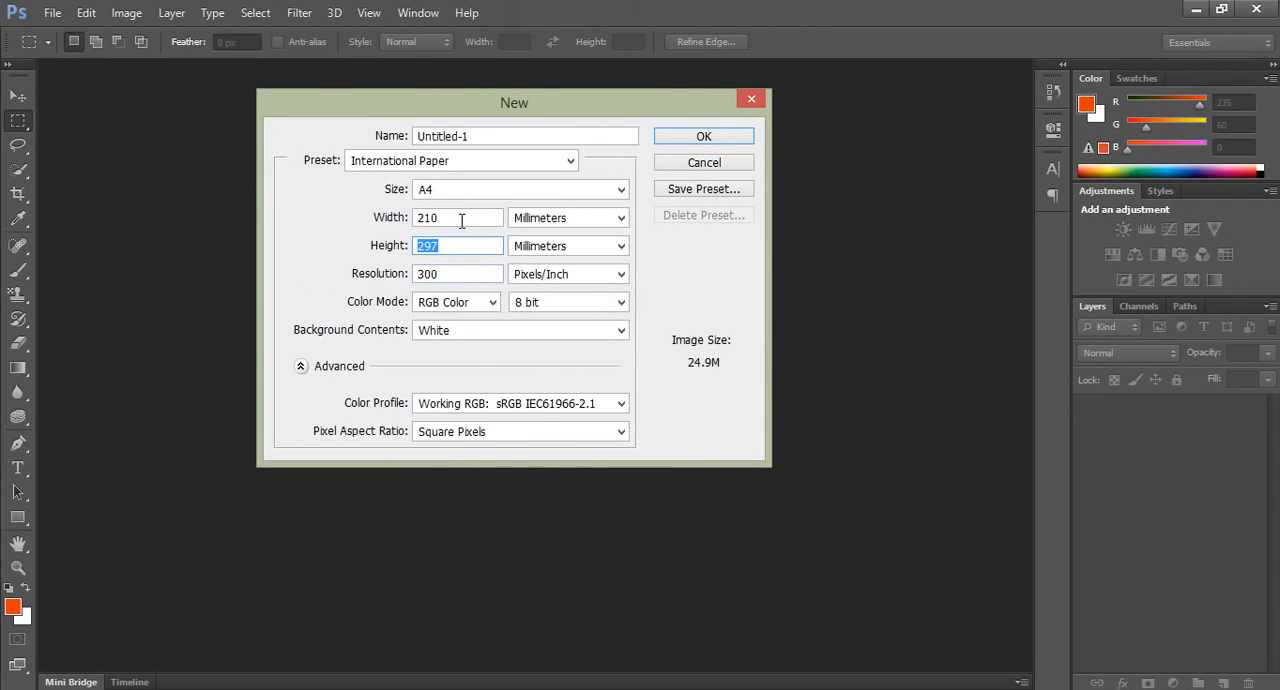
key(ctrl+v)
drag(446, 246, 398, 243)
text(210)
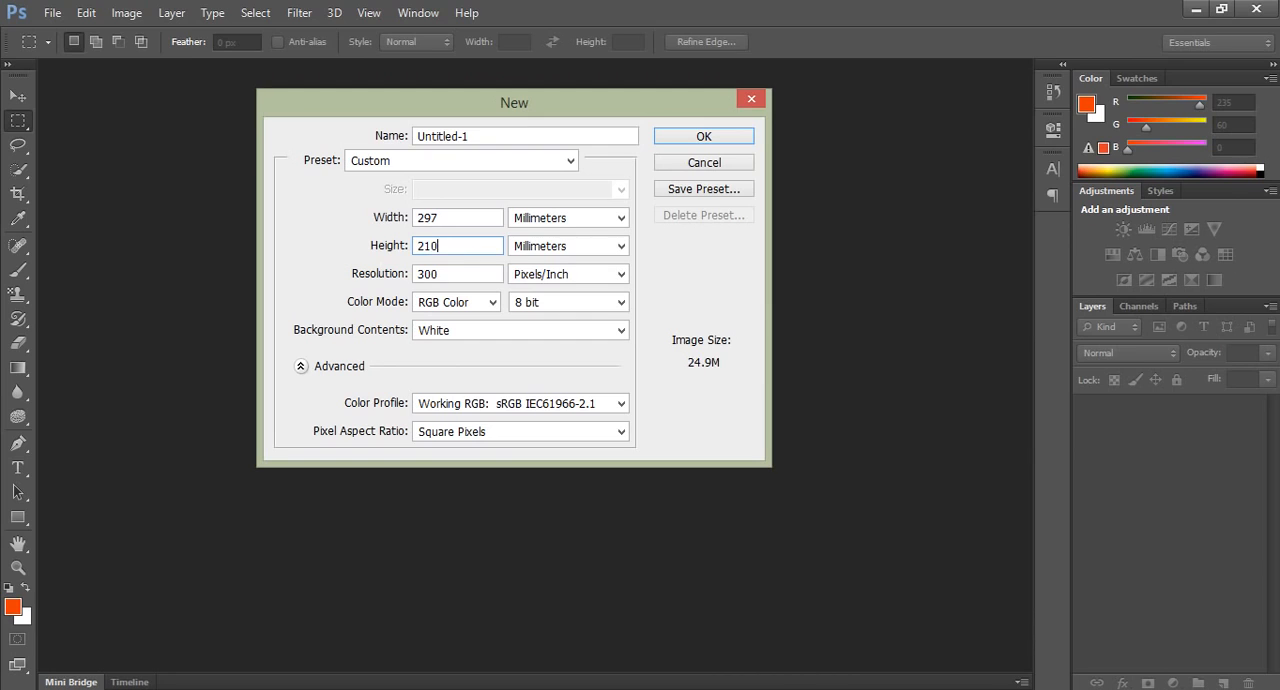
Name the document Menu, set its resolution to 250 pixels/inch, and create it.
drag(532, 102, 325, 140)
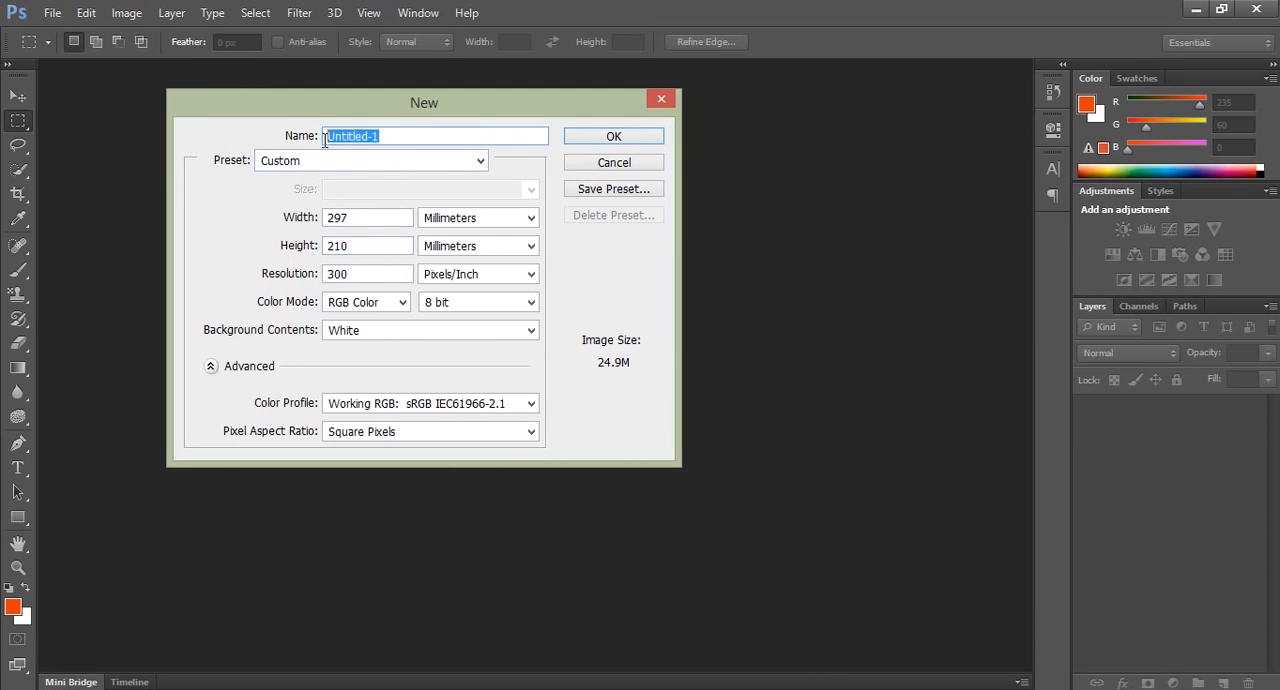
text(Menu)
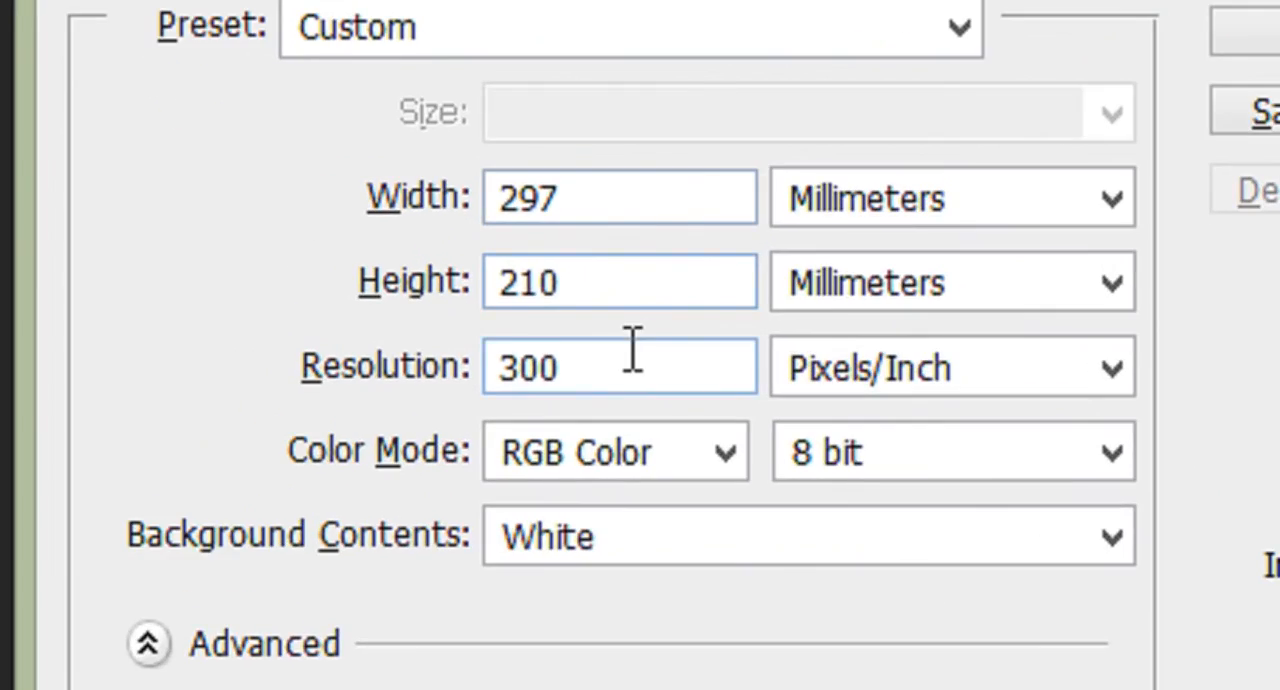
drag(369, 269, 300, 281)
text(250)
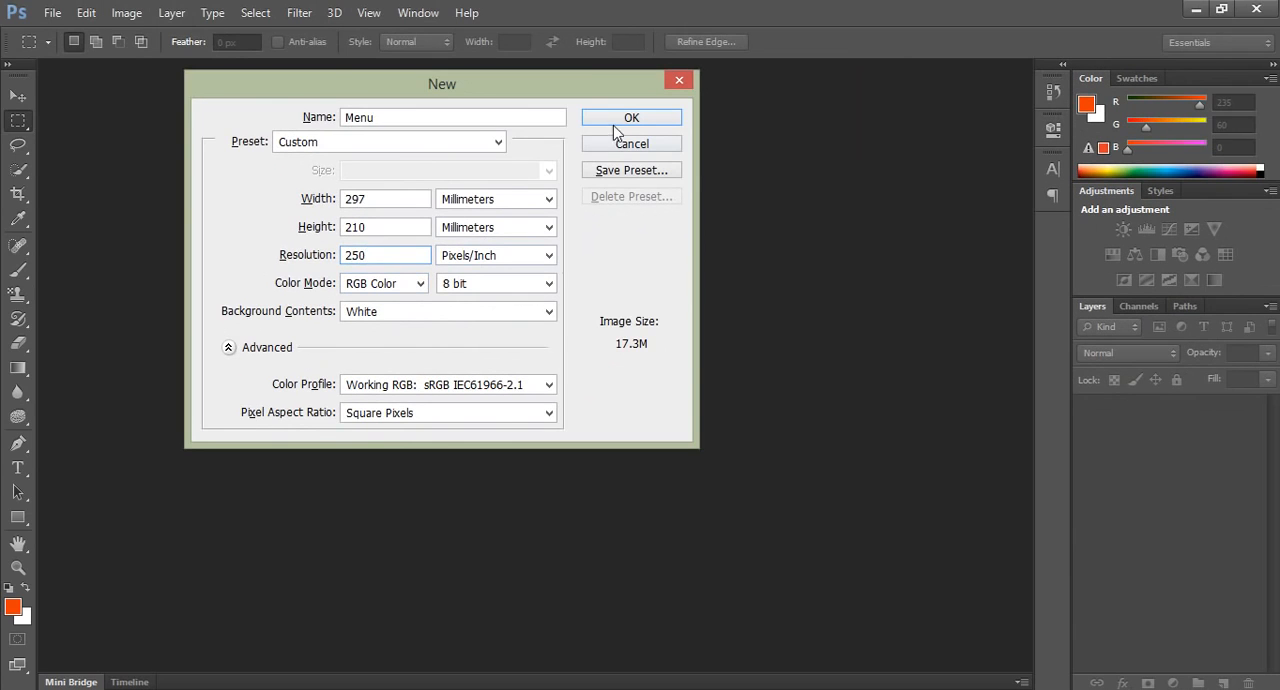
click(777, 49)
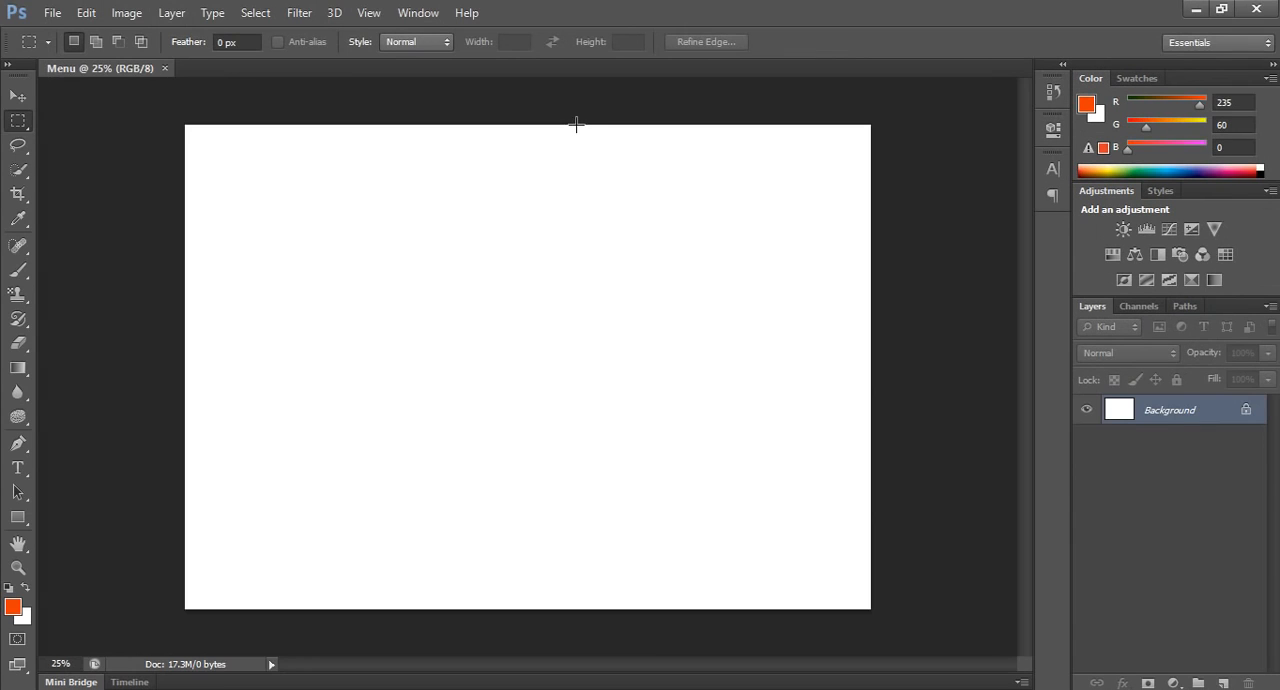
Look through the food pictures in the desktop folder photos (1), and return to Photoshop.
click(575, 292)
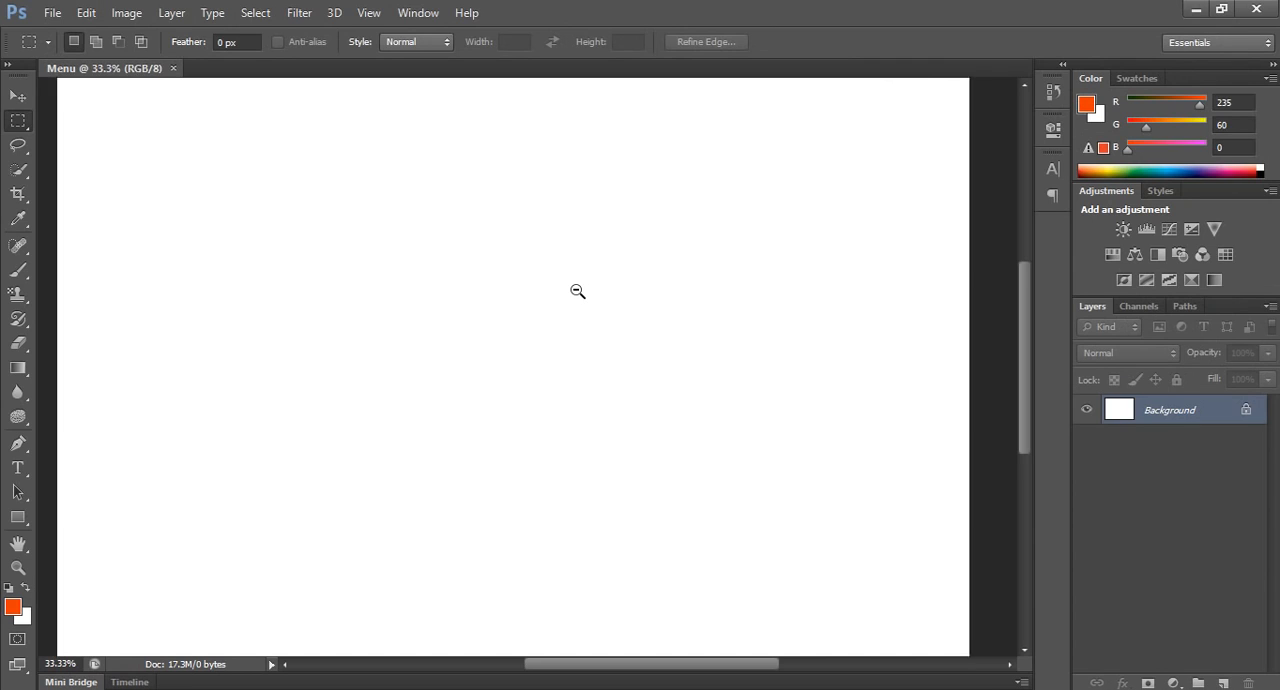
alt+click(577, 291)
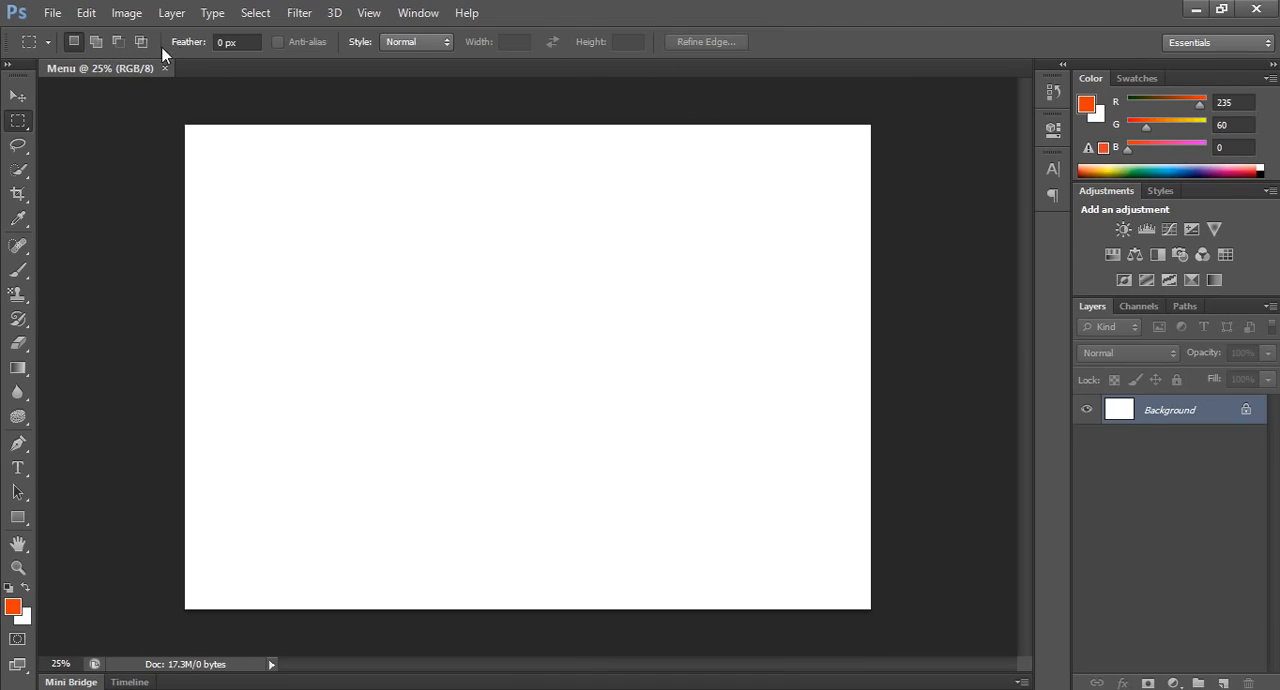
click(1196, 9)
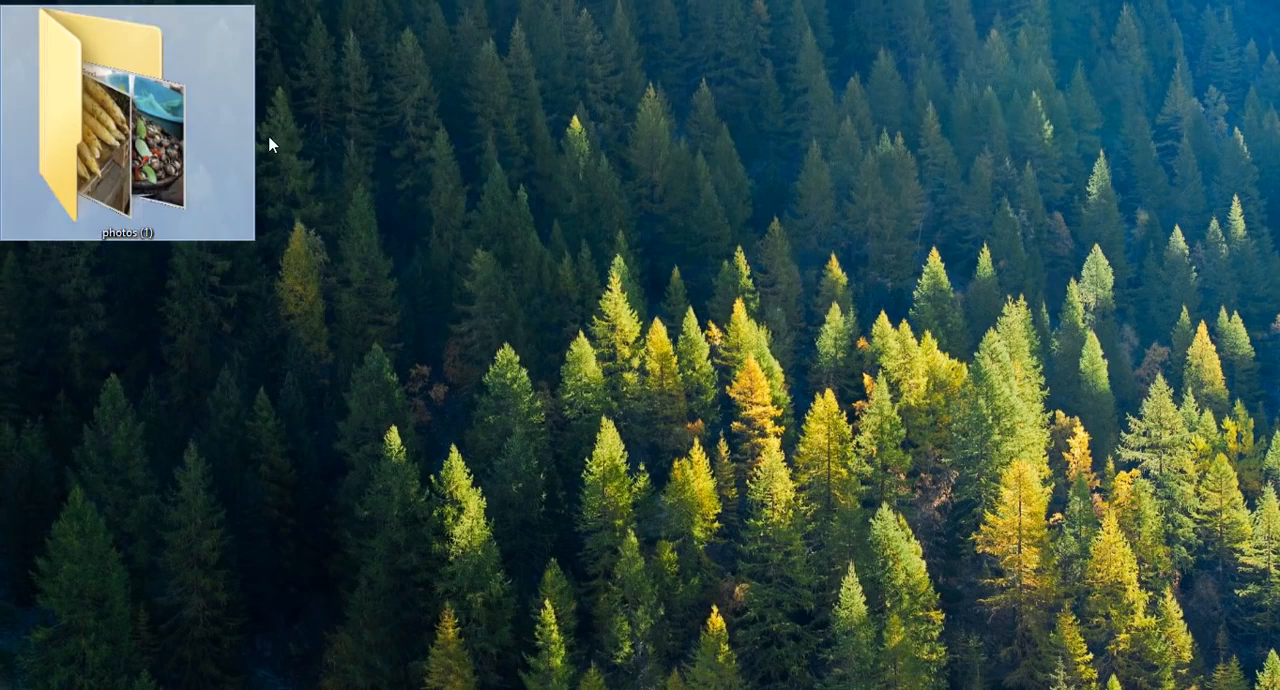
click(150, 143)
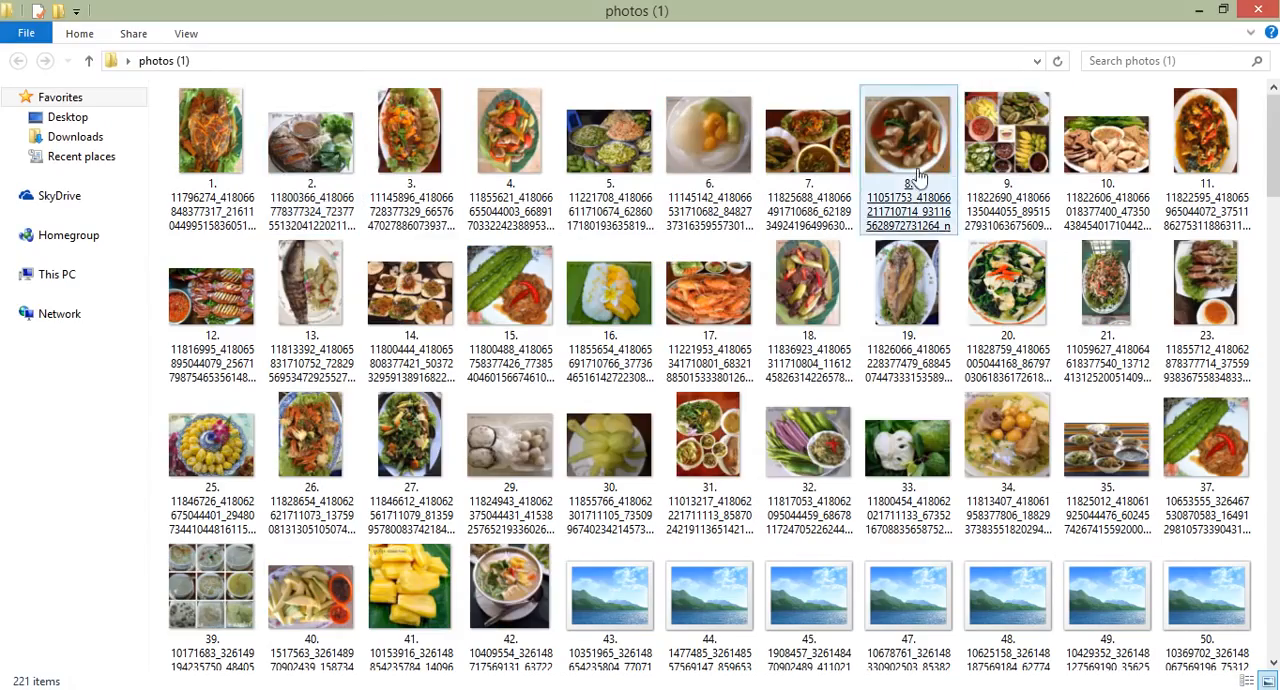
click(1198, 9)
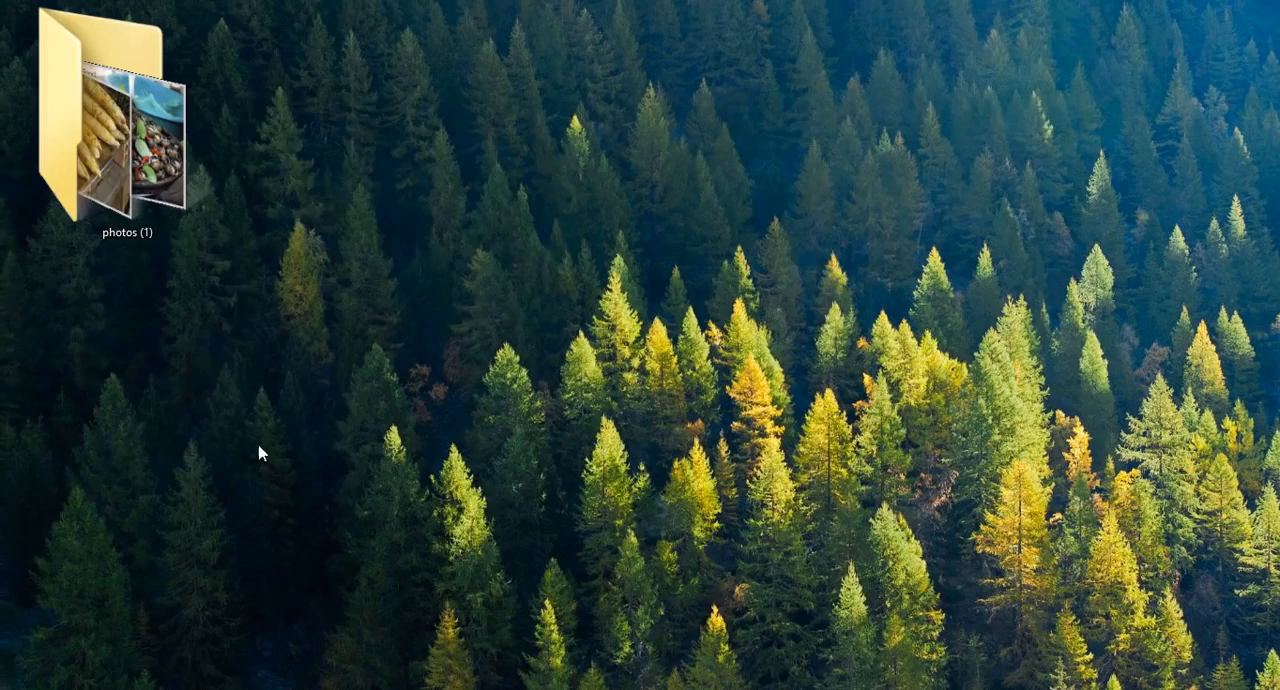
key(alt+Tab)
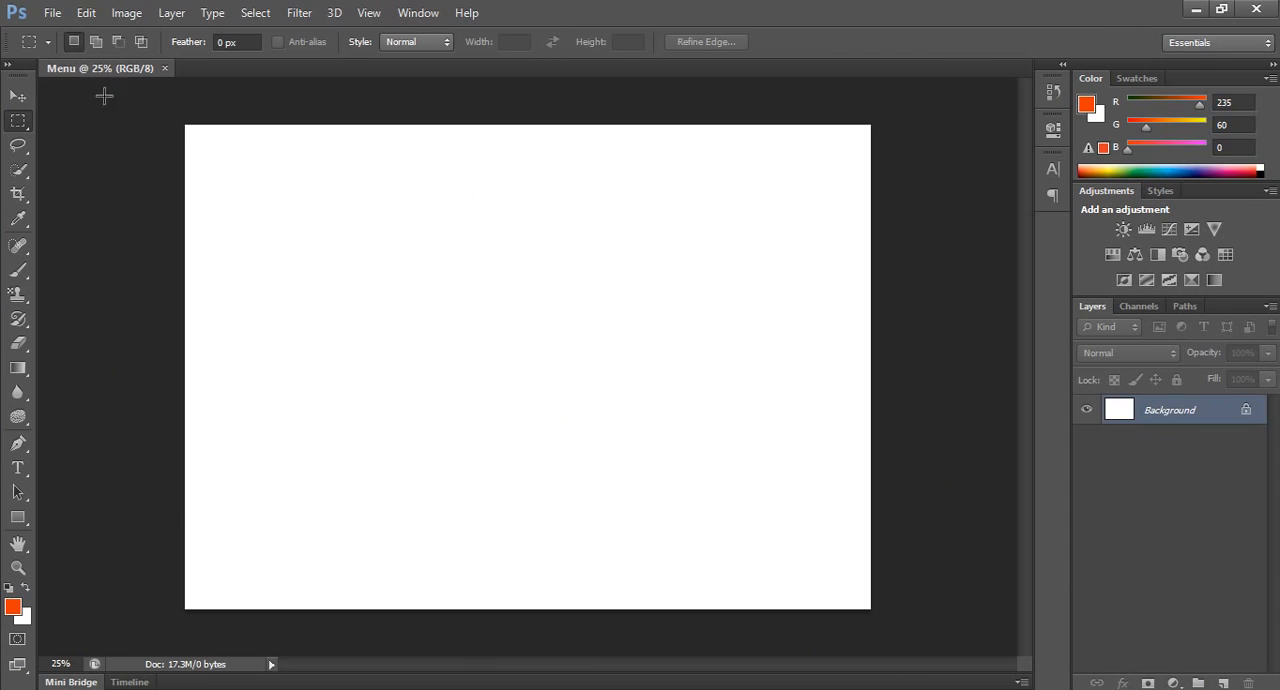
Open the five food photos numbered 7 to 11 from the desktop folder photos (1).
click(52, 12)
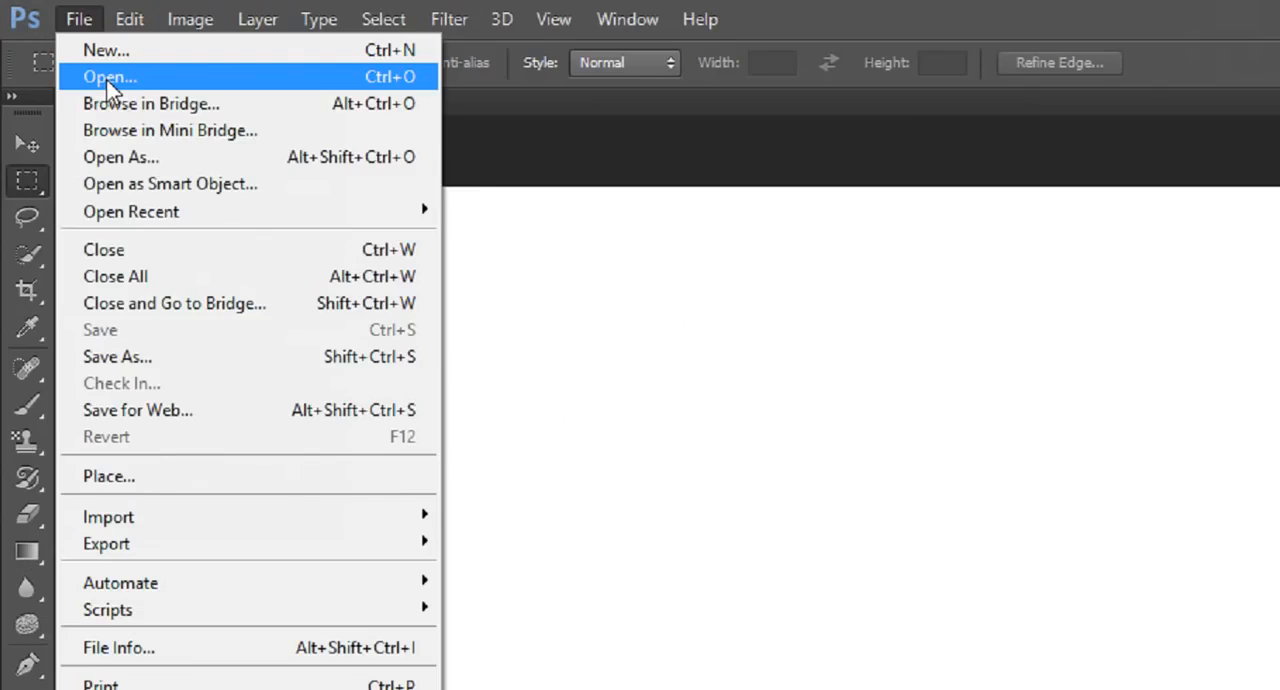
click(72, 51)
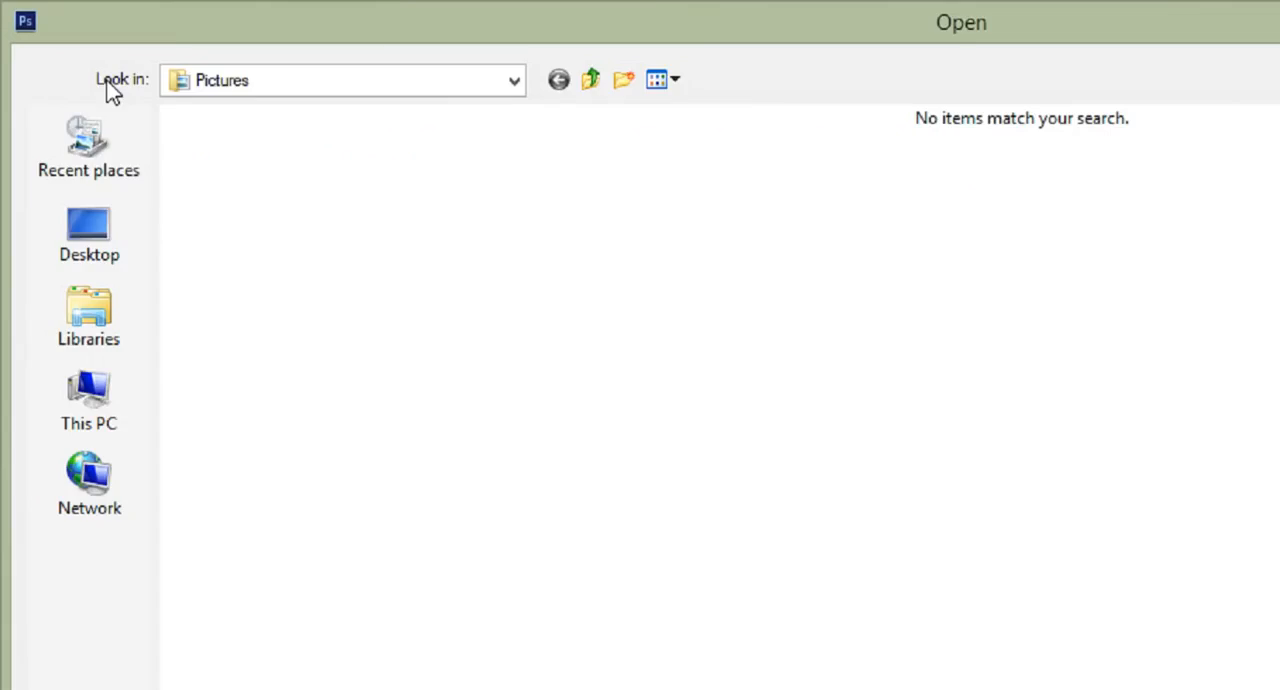
click(89, 232)
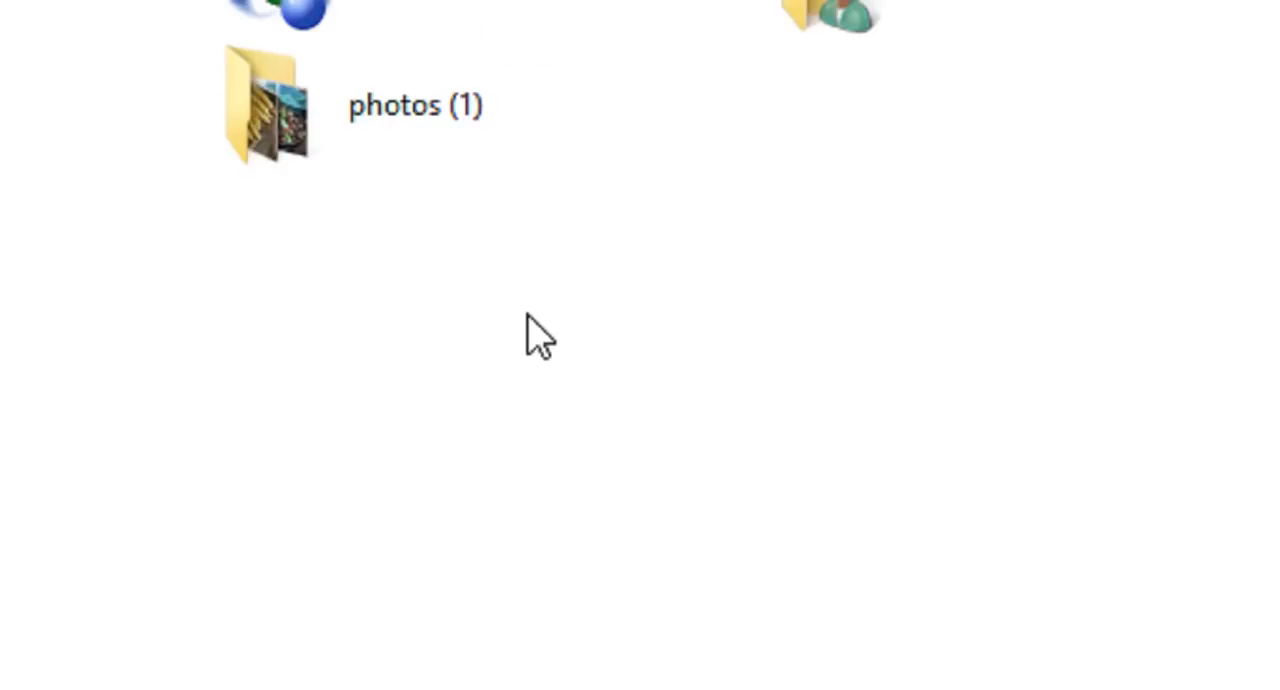
double_click(340, 150)
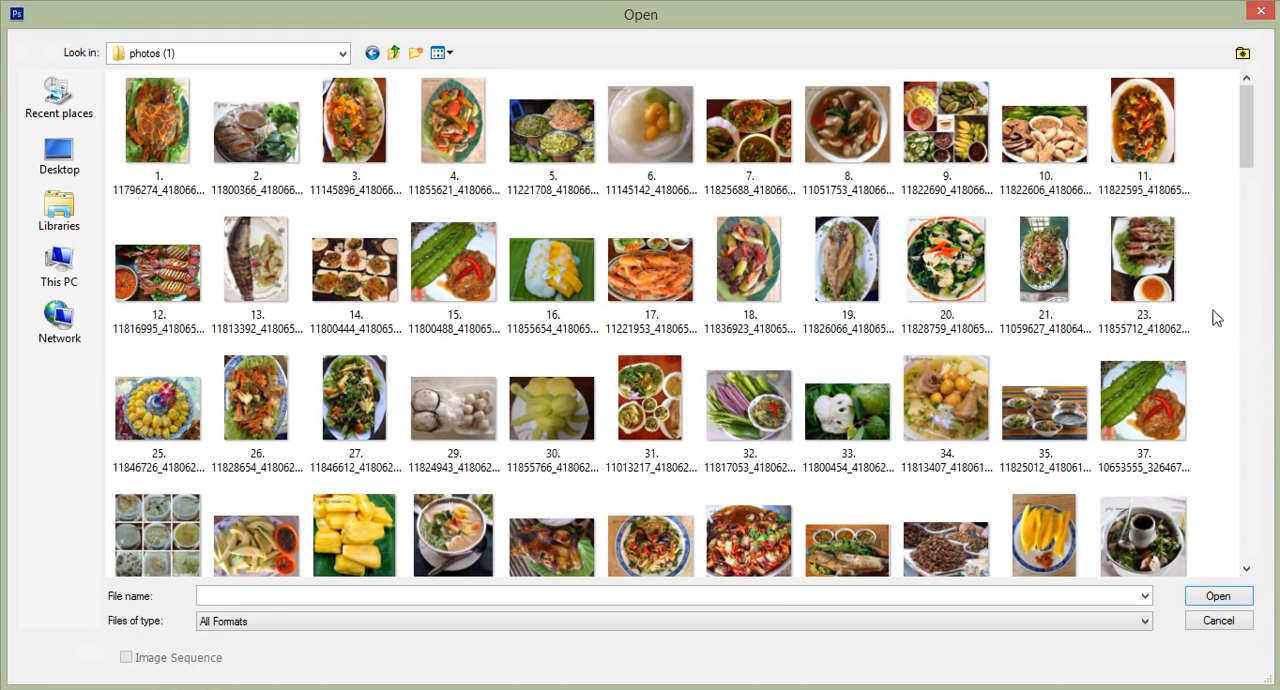
drag(1248, 146, 1246, 91)
drag(1210, 168, 758, 146)
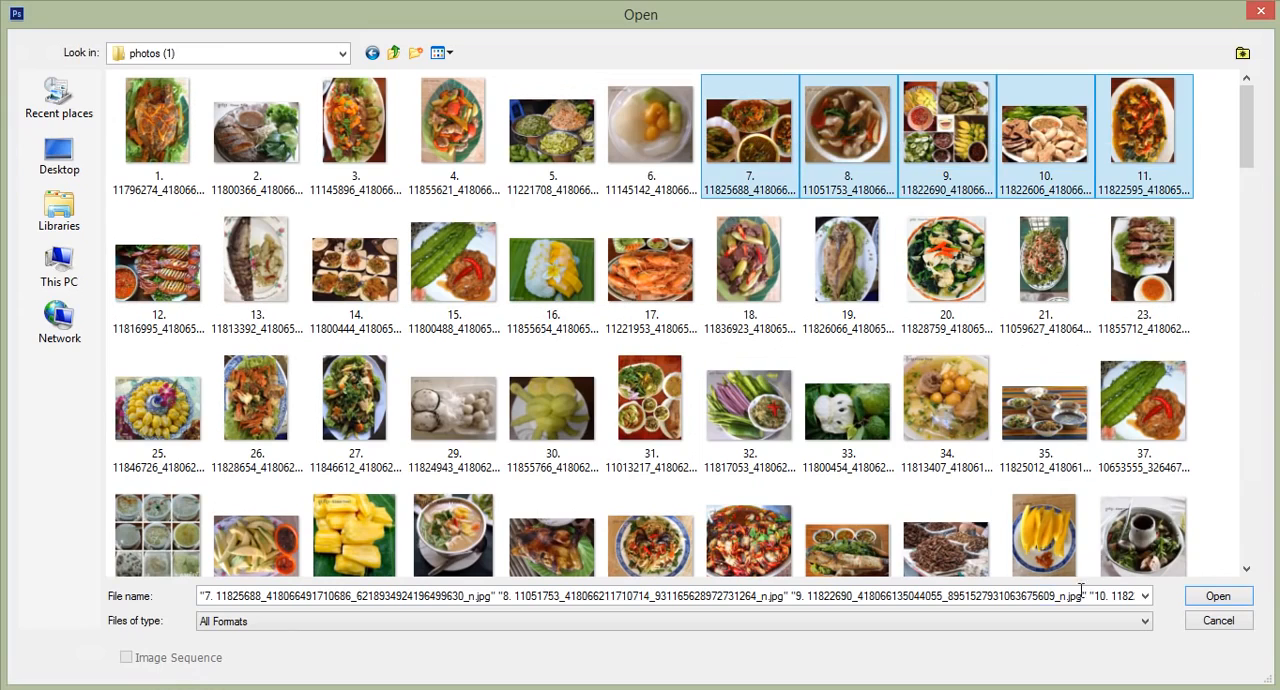
click(1218, 596)
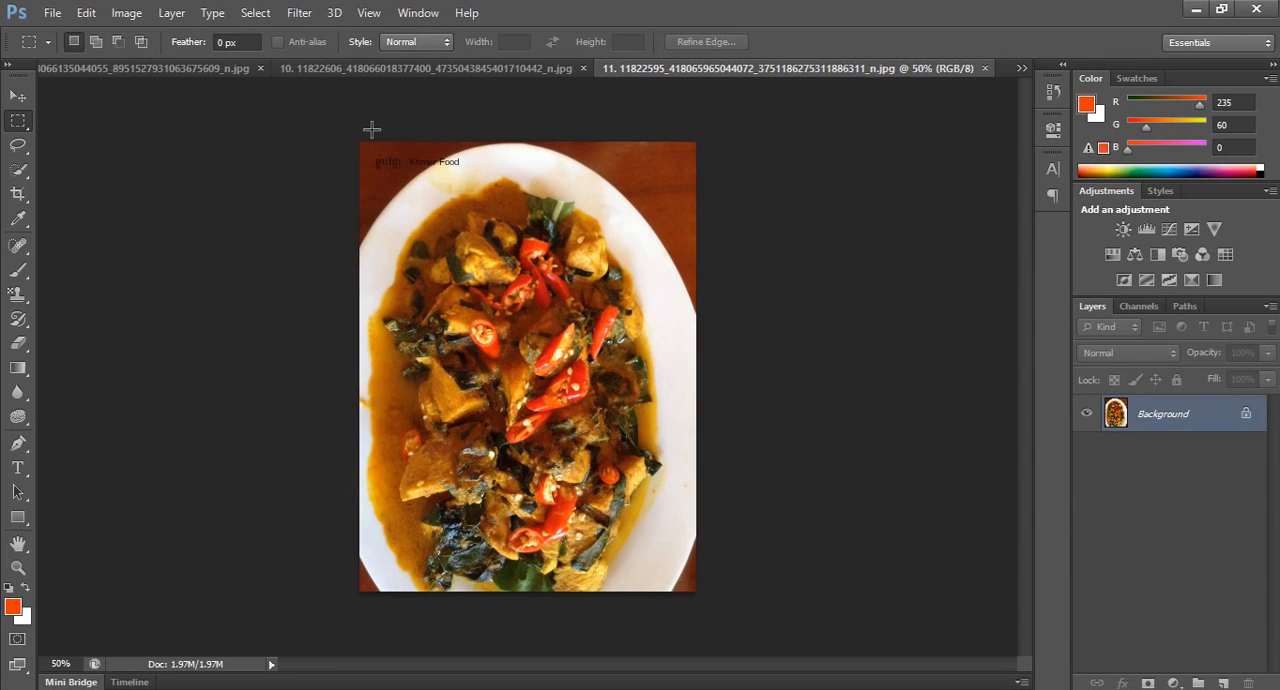
View the opened photo numbered 9, and return to the blank Menu document with nothing selected.
click(111, 68)
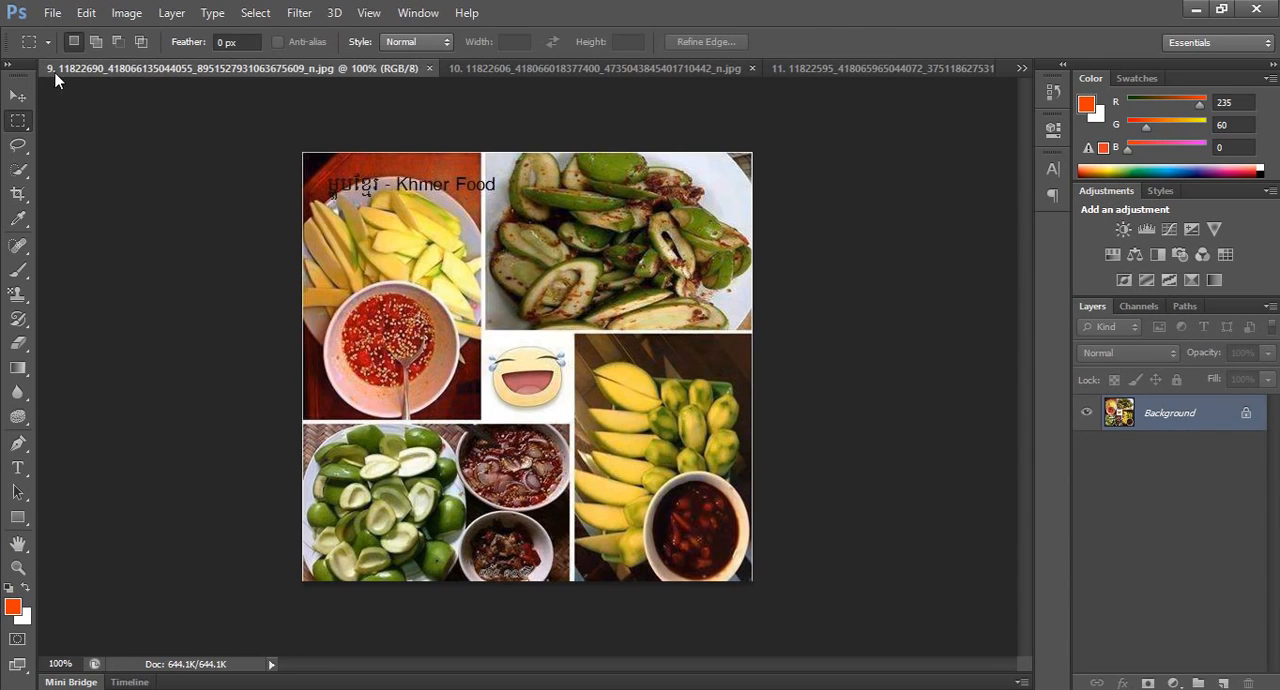
click(1021, 68)
click(757, 75)
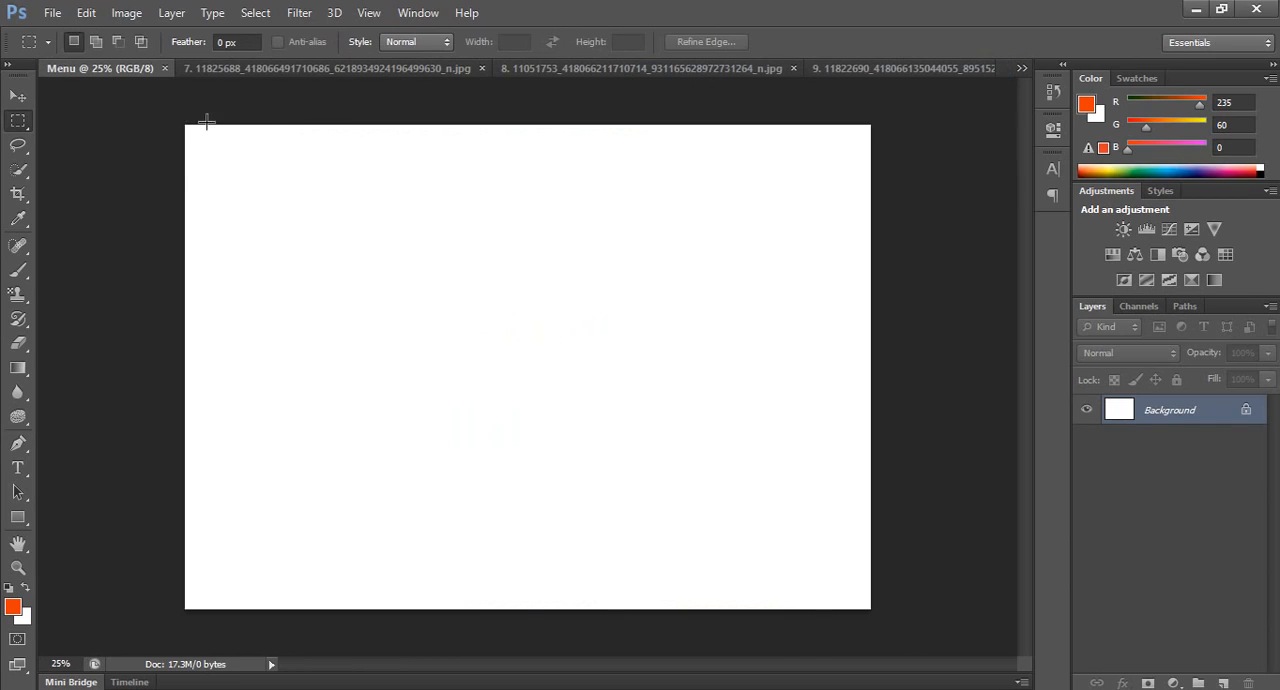
drag(527, 212, 528, 265)
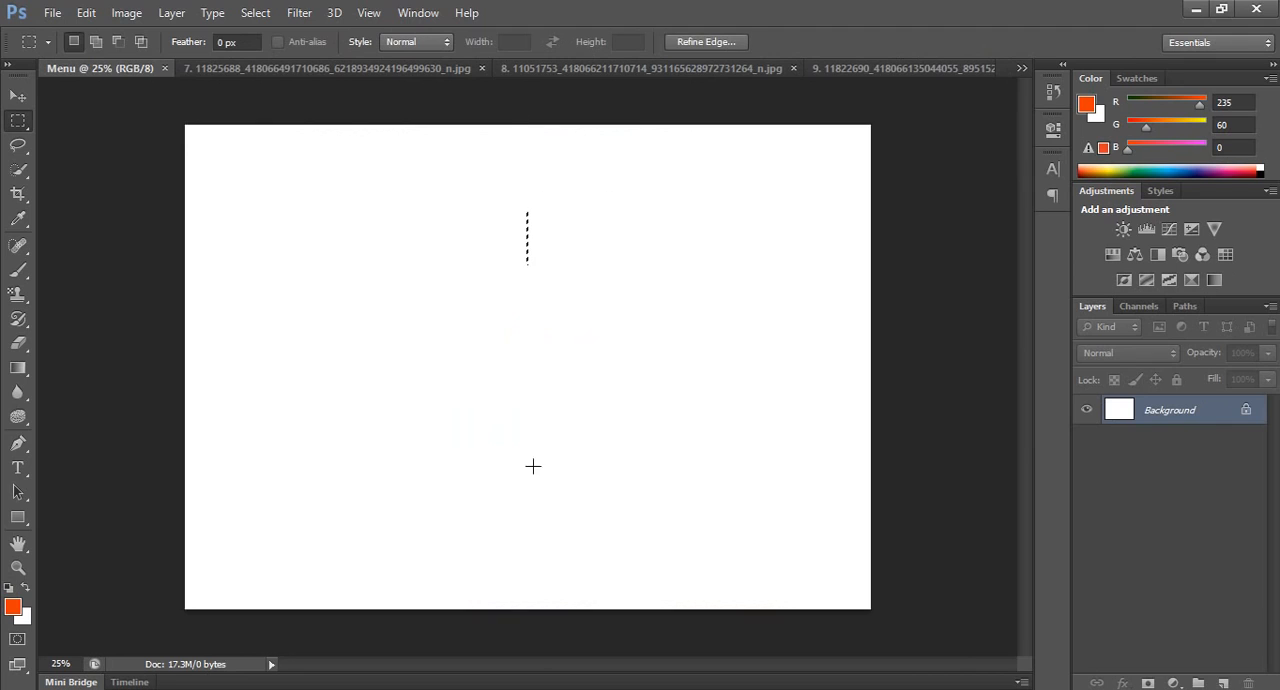
click(510, 117)
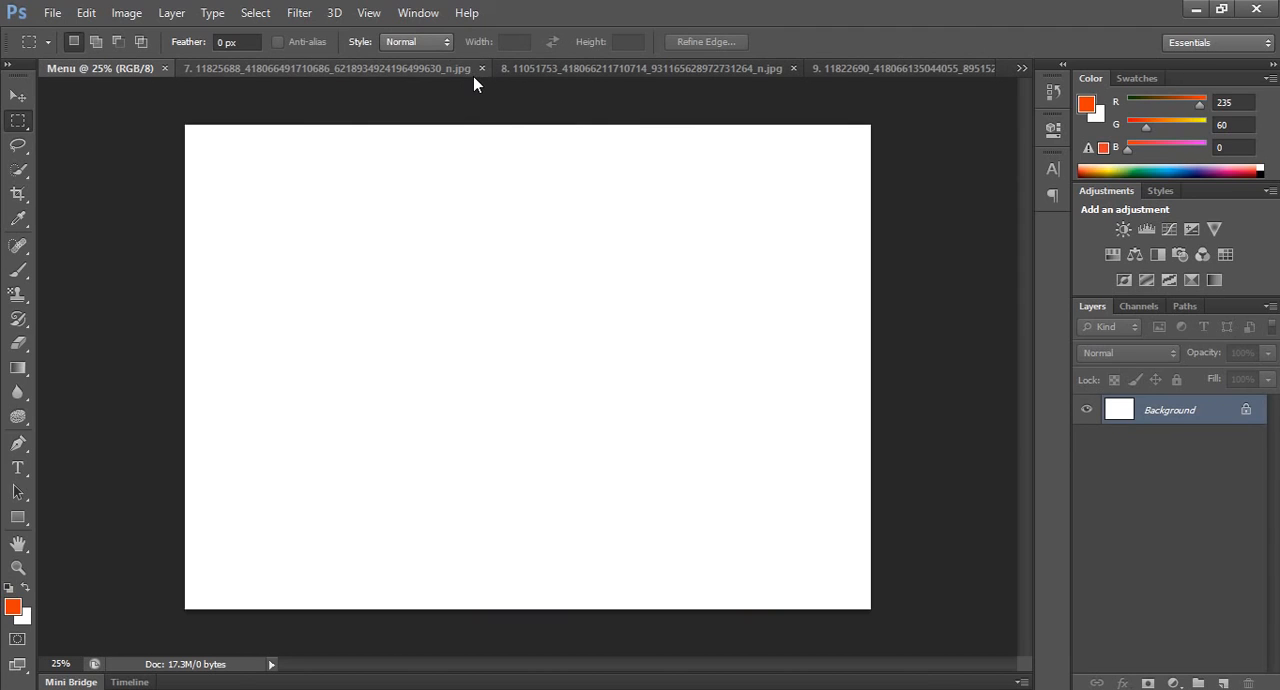
Show the rulers and place a vertical guide at about 15 cm, near the middle of the page width.
key(ctrl+r)
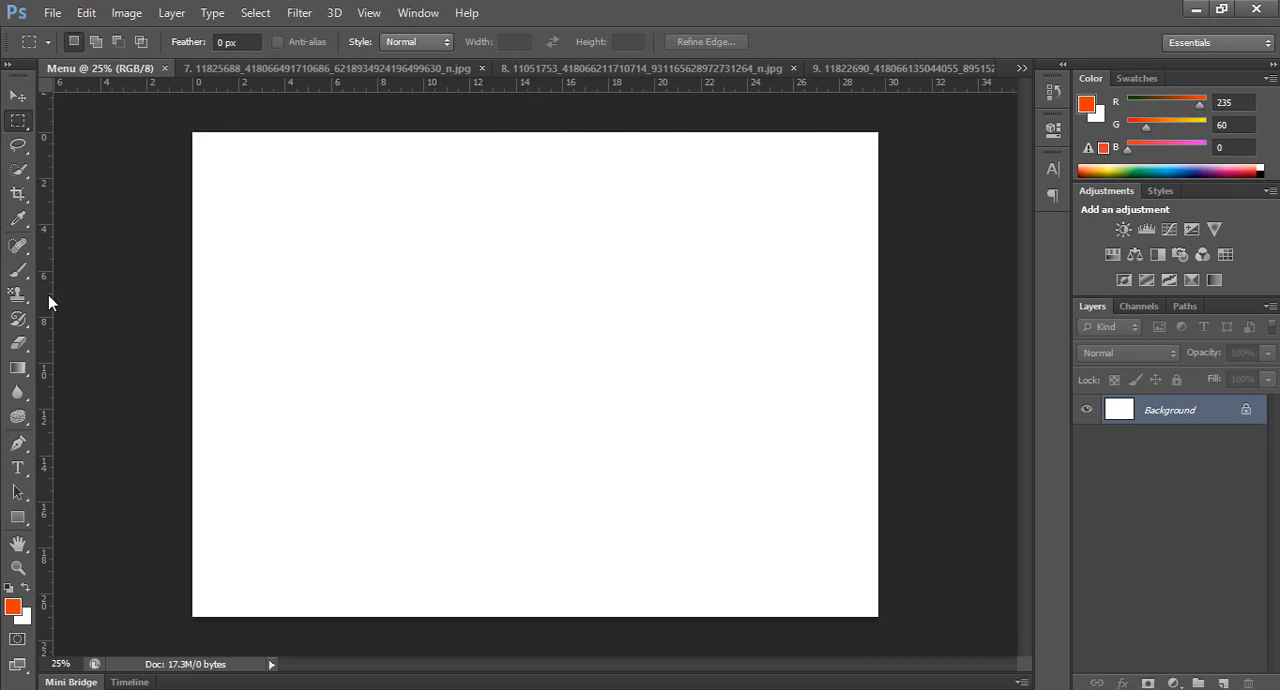
drag(48, 294, 541, 297)
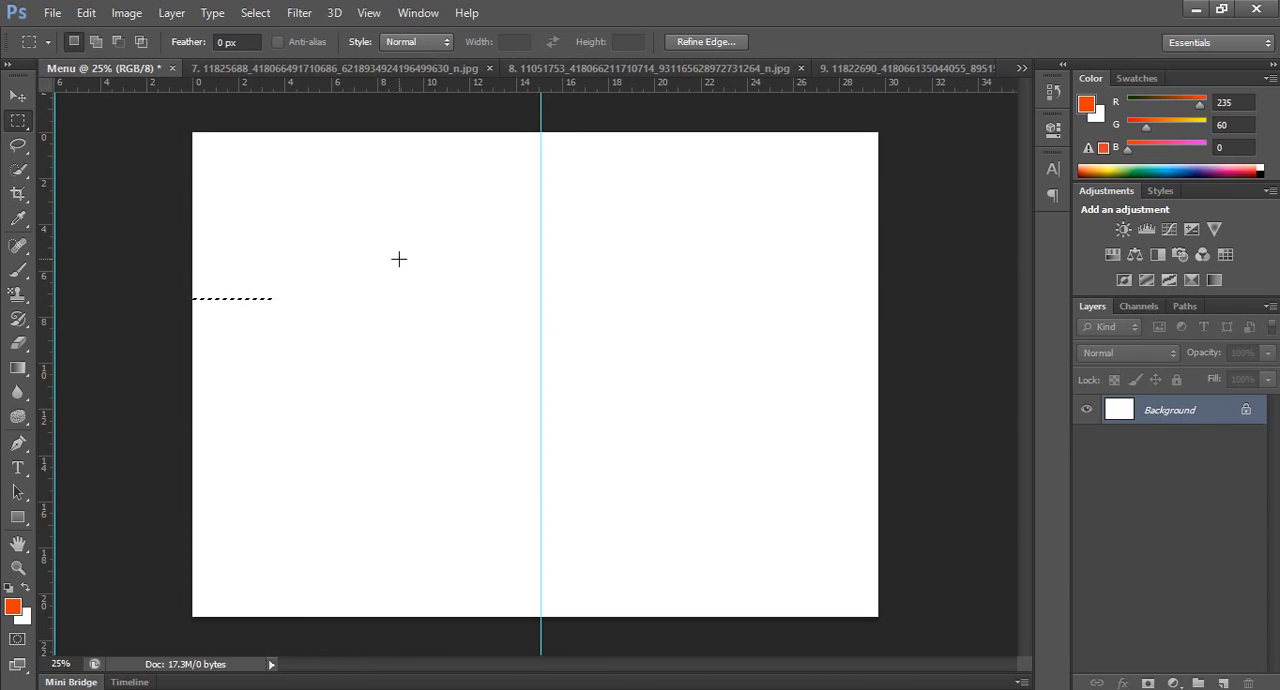
click(275, 254)
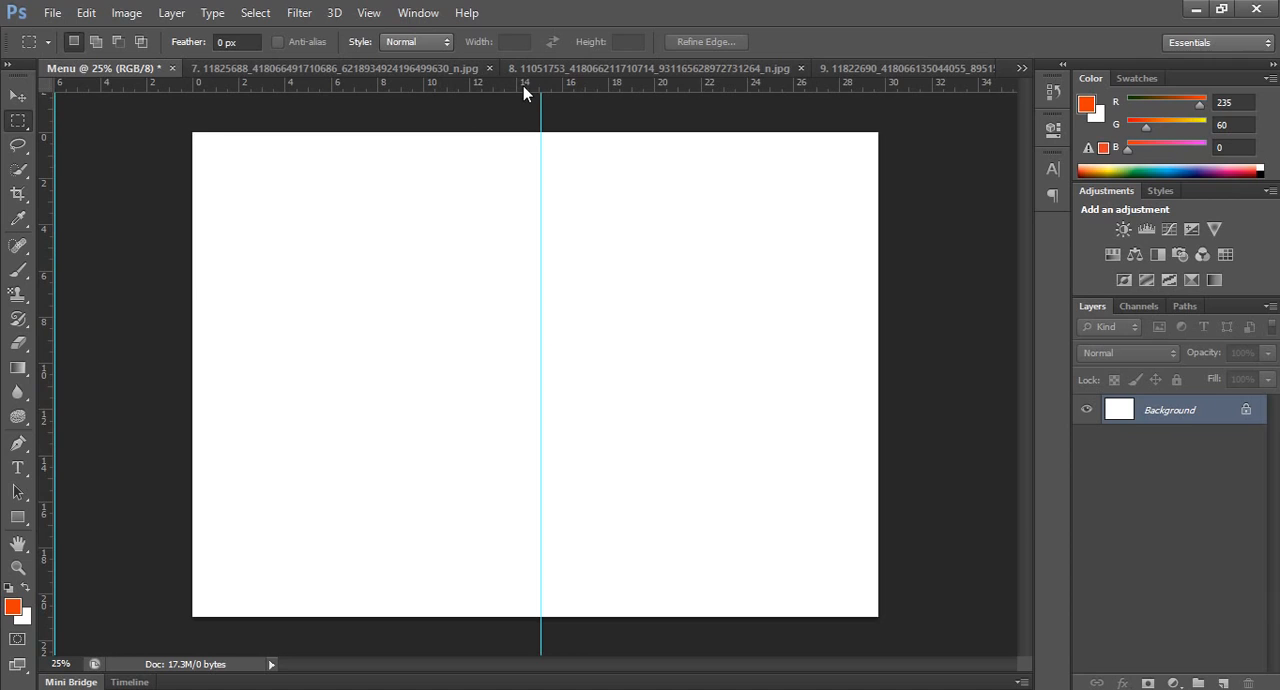
Place a horizontal guide at about 10.5 cm, across the middle of the page height.
drag(524, 83, 506, 375)
ctrl+click(605, 170)
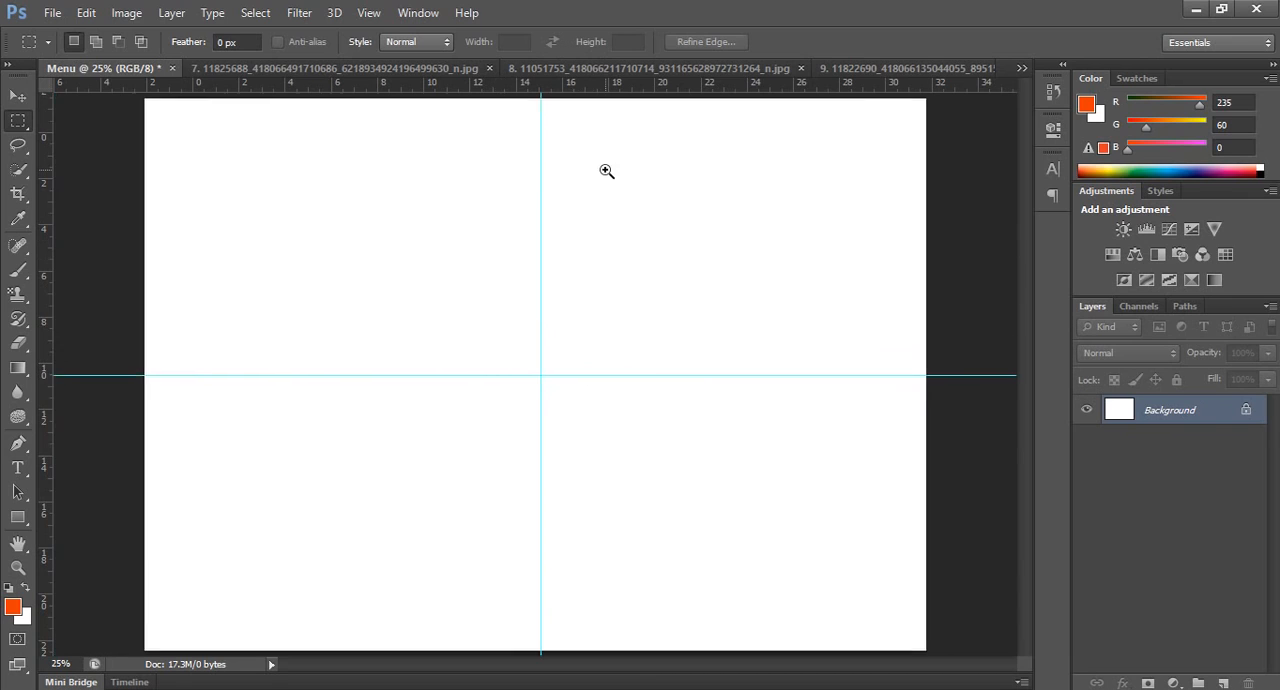
alt+click(605, 170)
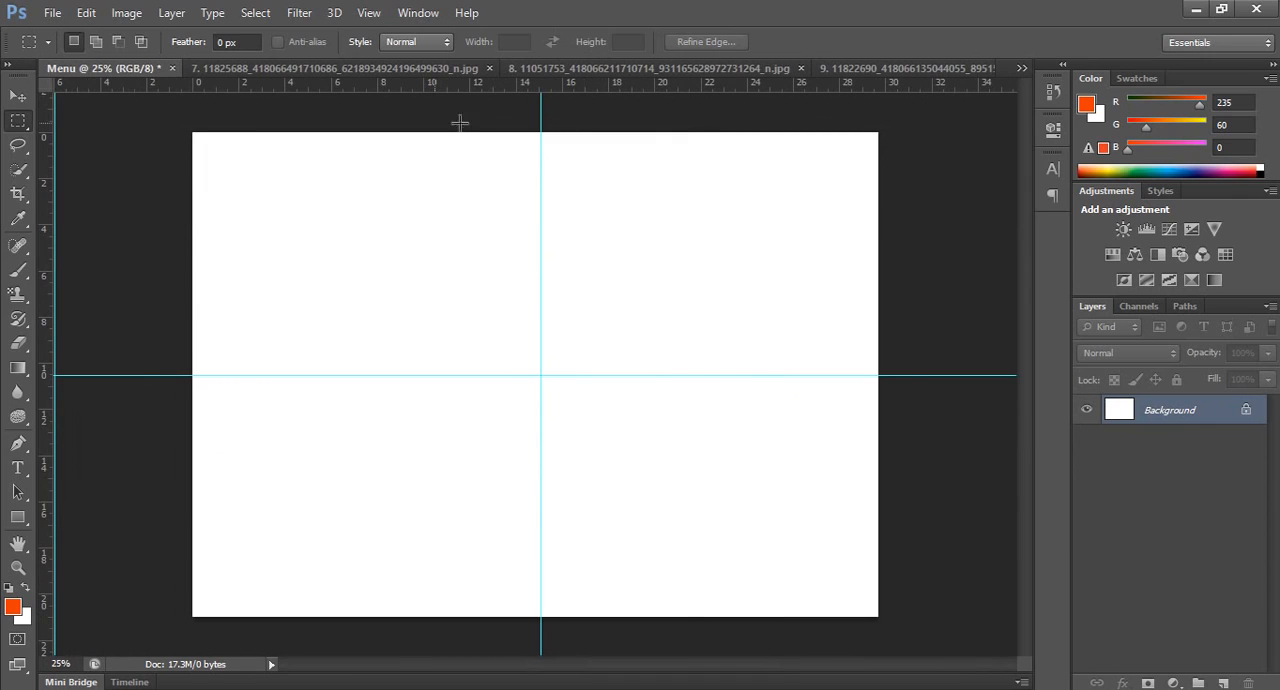
Add the red shop-name title "ហាងលក់បាយចែស្រស់" as a text layer near the top middle of the page.
click(18, 467)
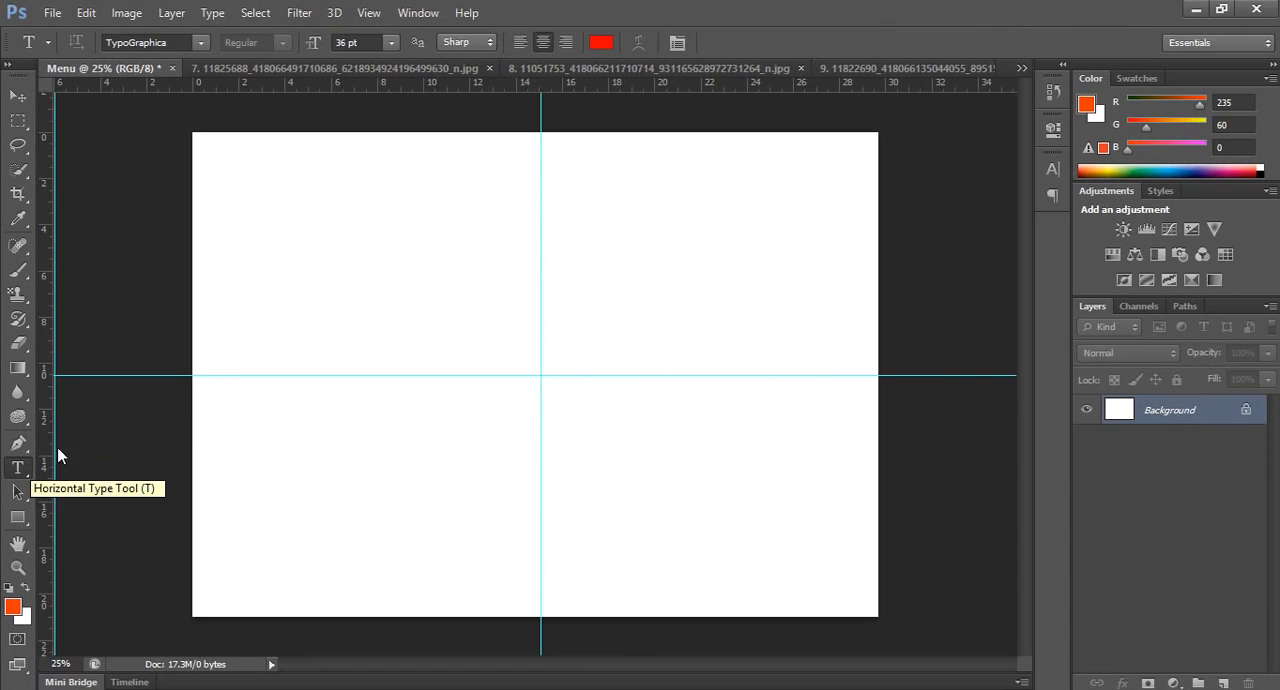
click(493, 209)
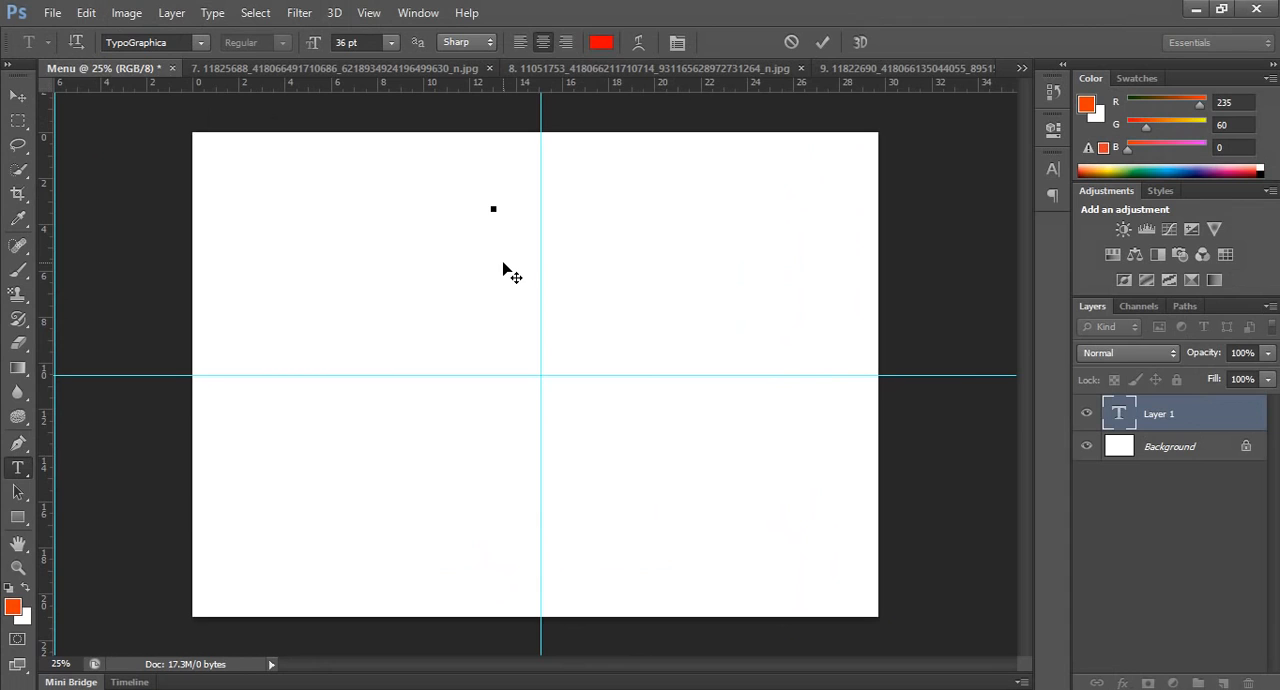
scroll(503, 268, up, 2)
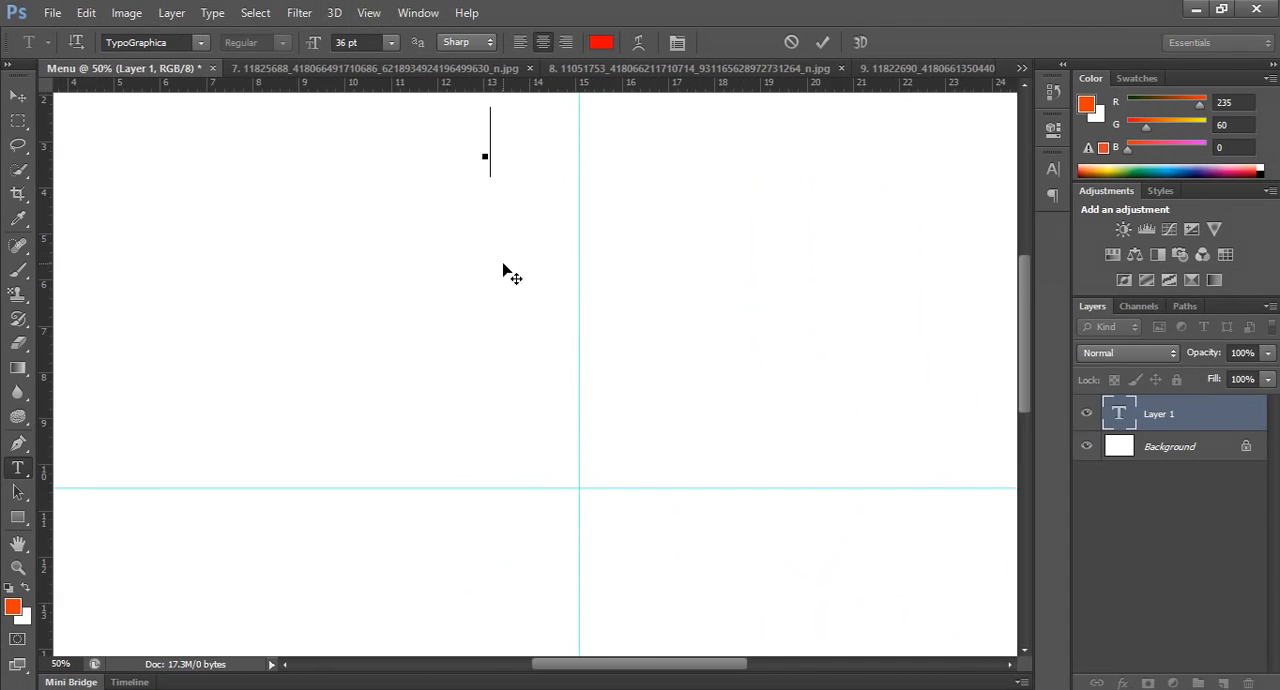
scroll(471, 214, up, 3)
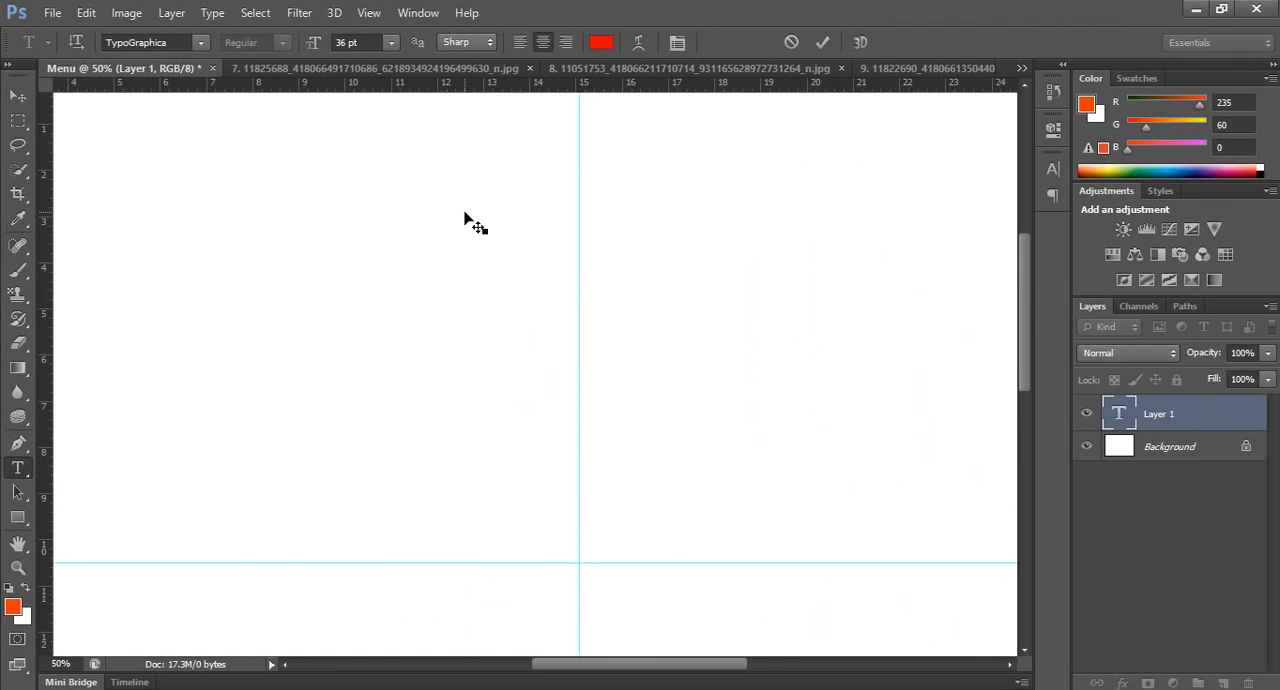
text(ហាងលក់)
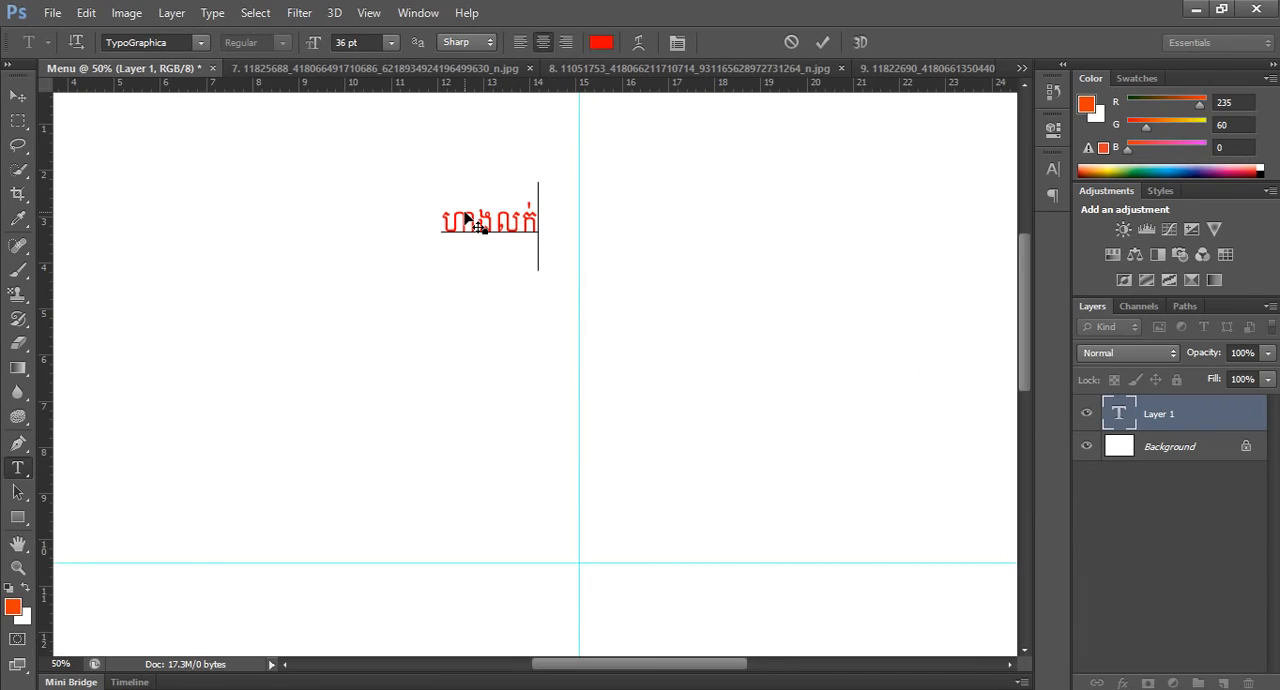
text(ចាយ)
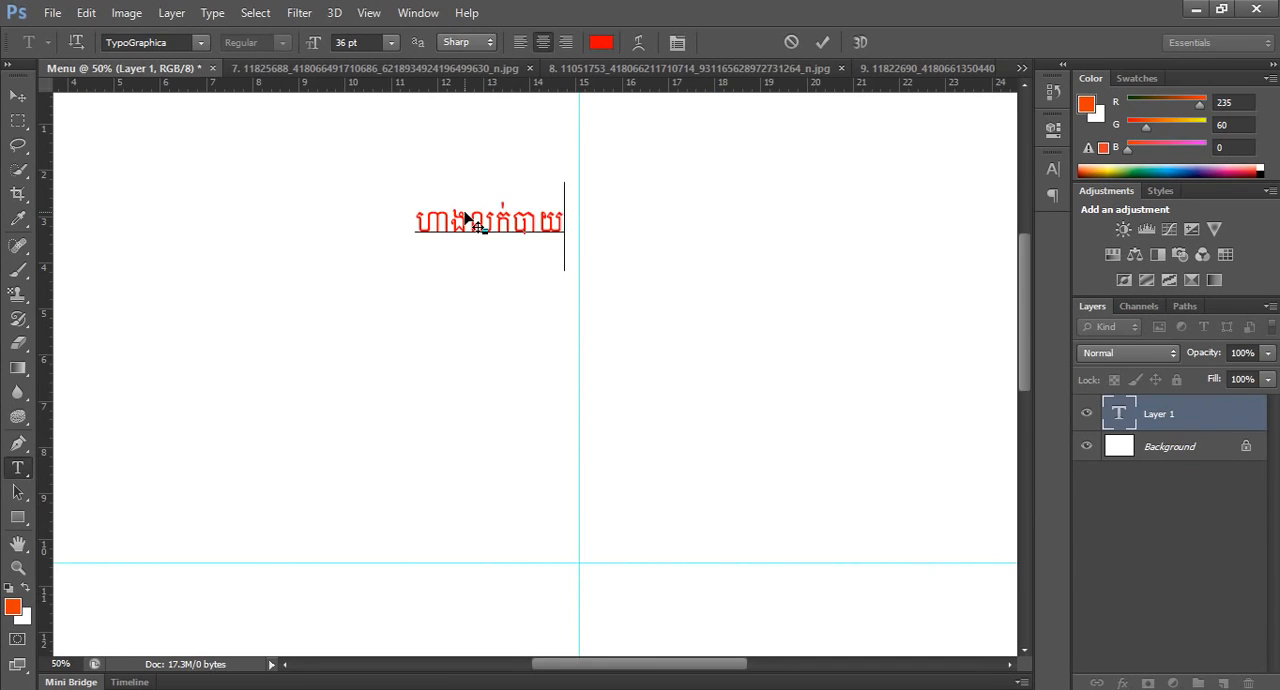
text( បែ)
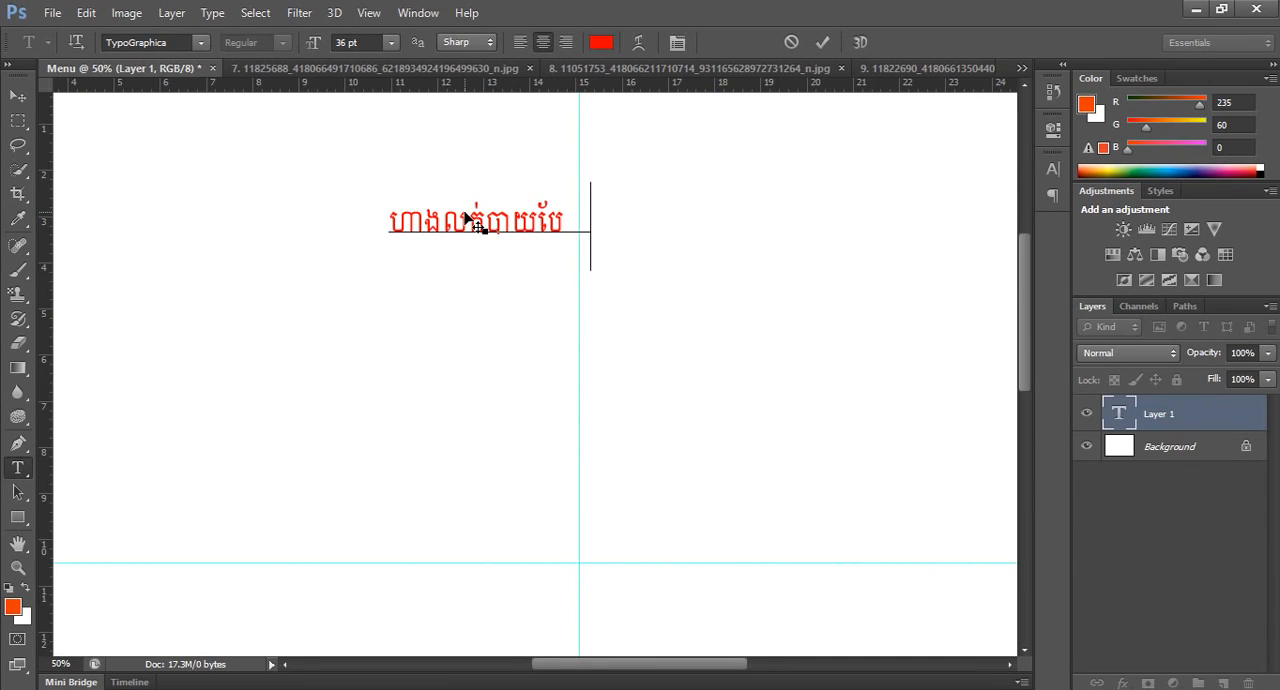
text(ស្រស់)
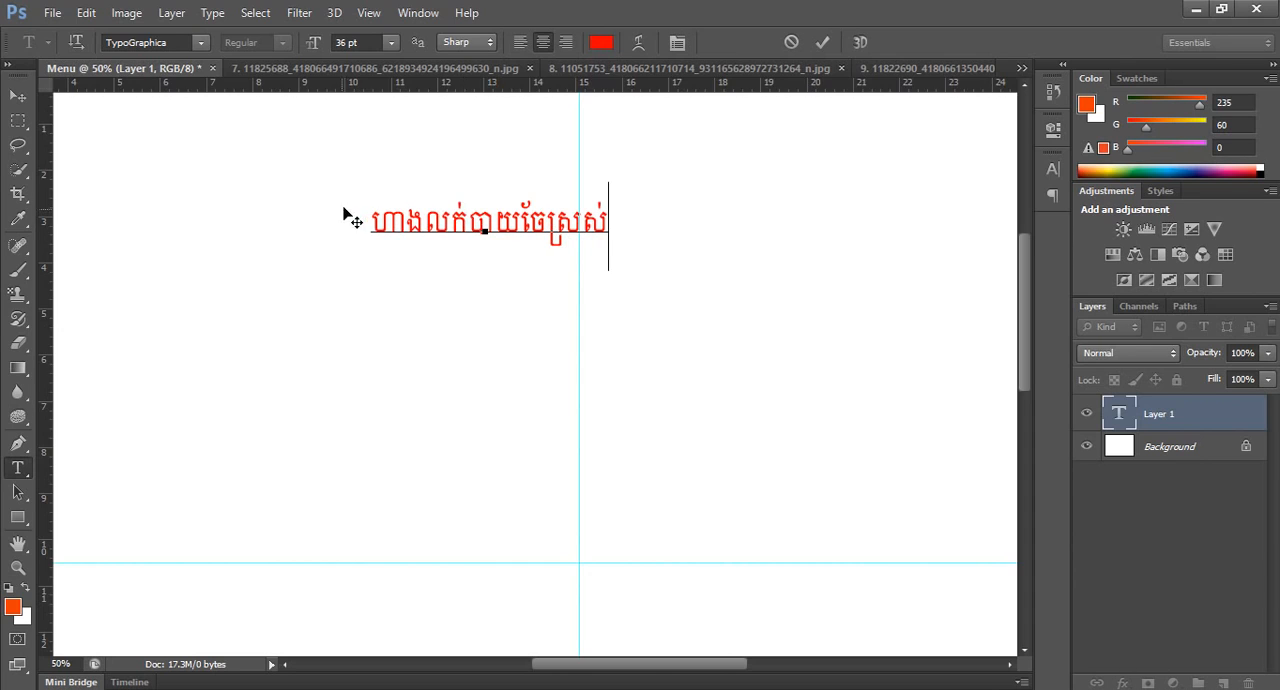
Try several Khmer fonts on the whole title, settle on Kh Jrung Thom, and commit the text.
drag(371, 218, 630, 217)
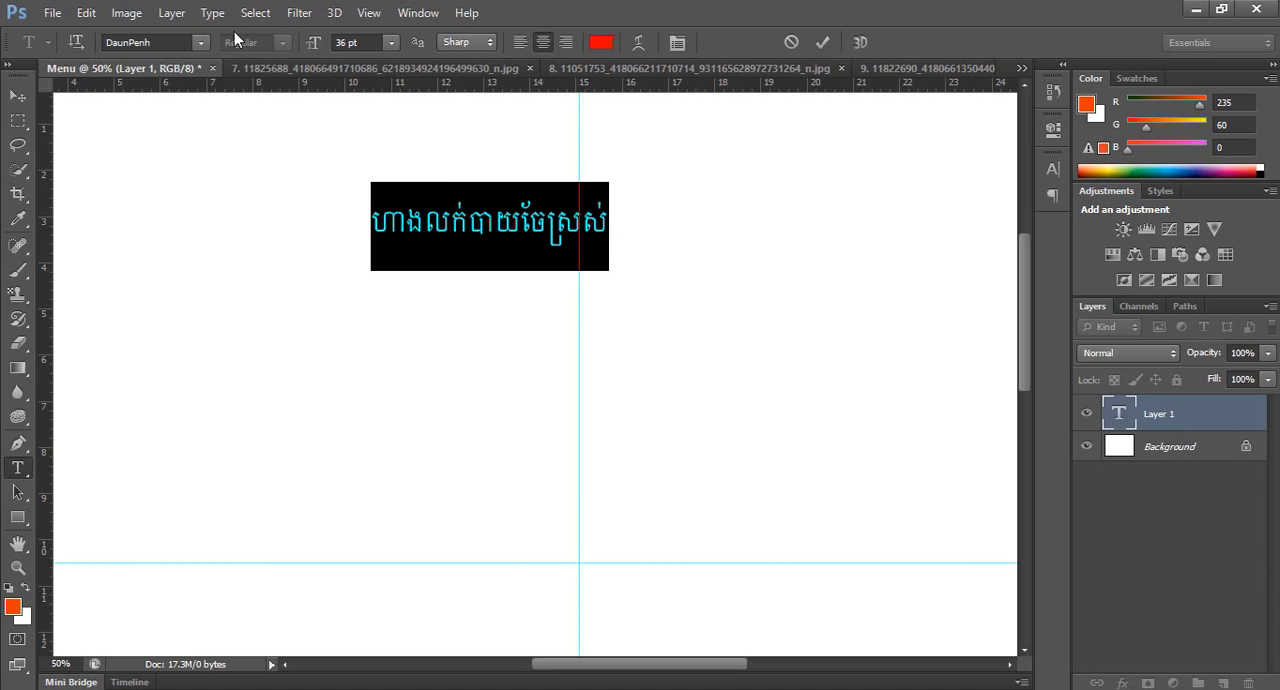
click(201, 43)
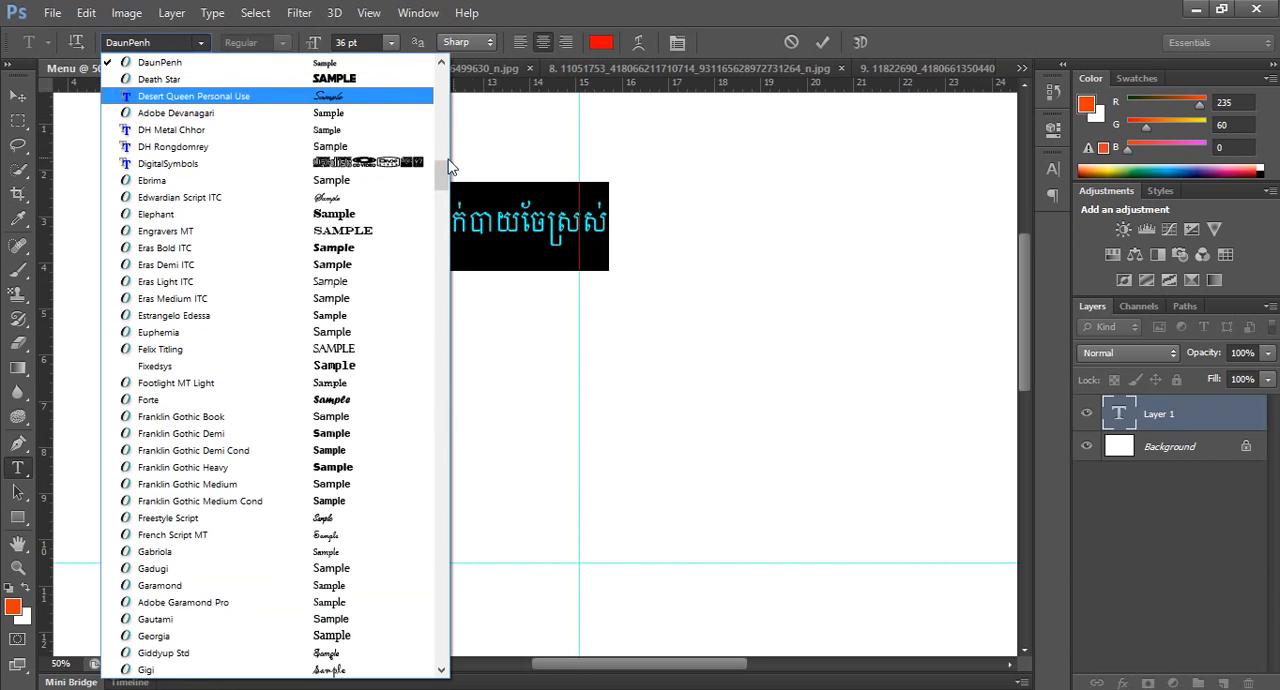
drag(442, 167, 457, 270)
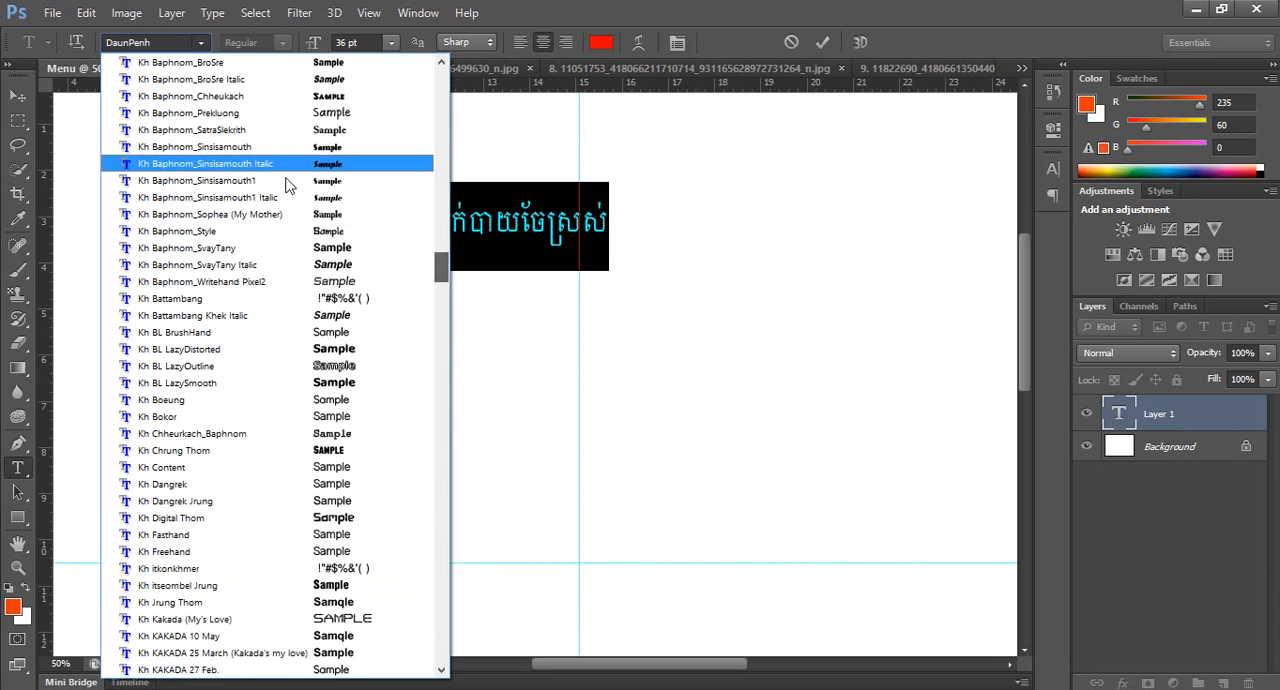
click(220, 147)
click(165, 42)
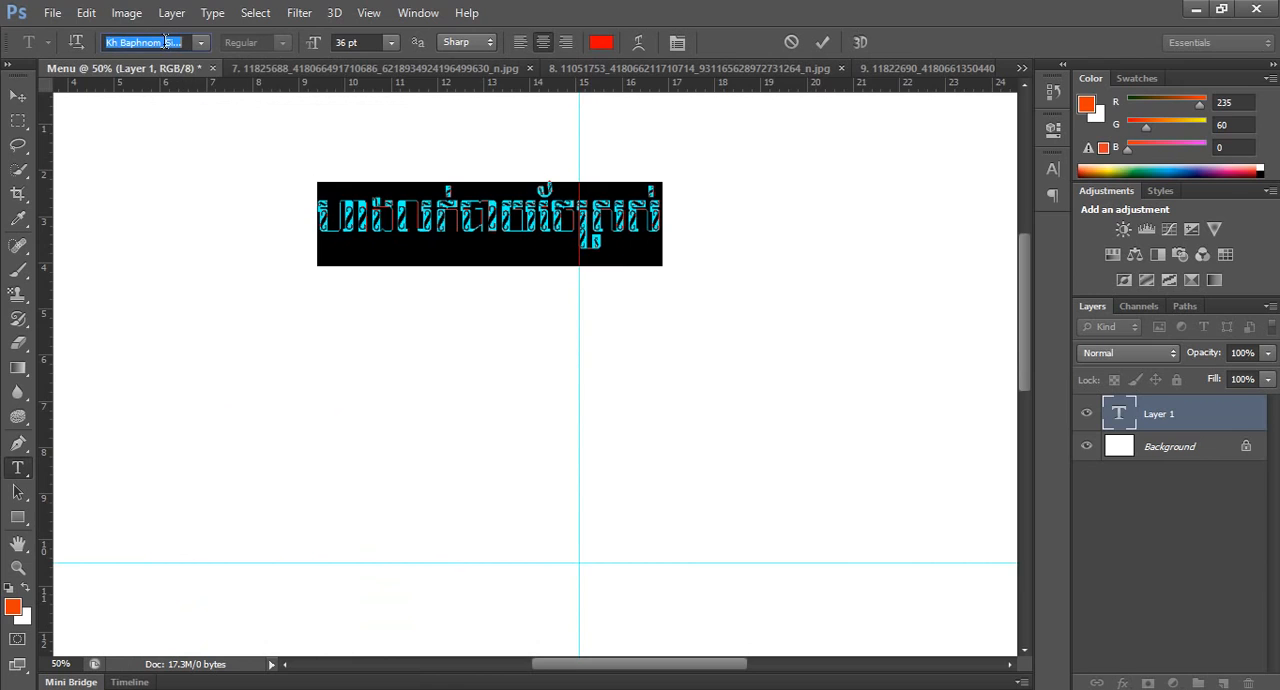
key(Down)
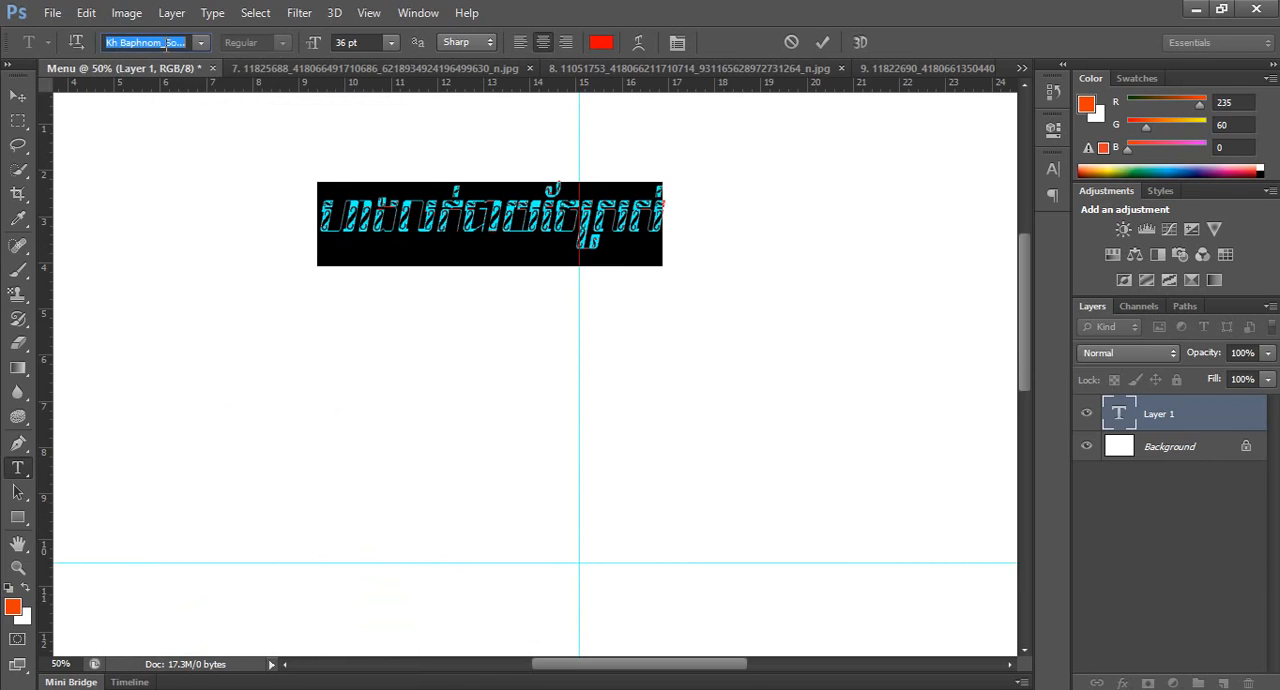
key(Down)
key(Down)
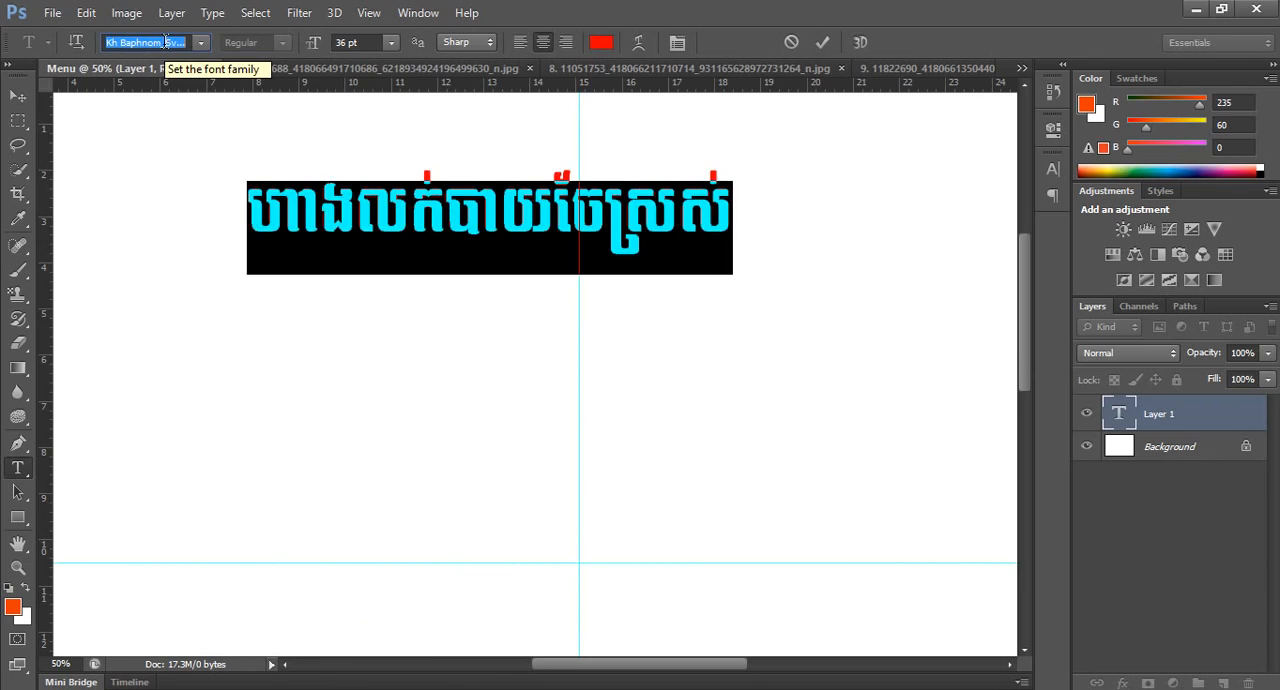
key(Down)
key(Down)
key(Down)
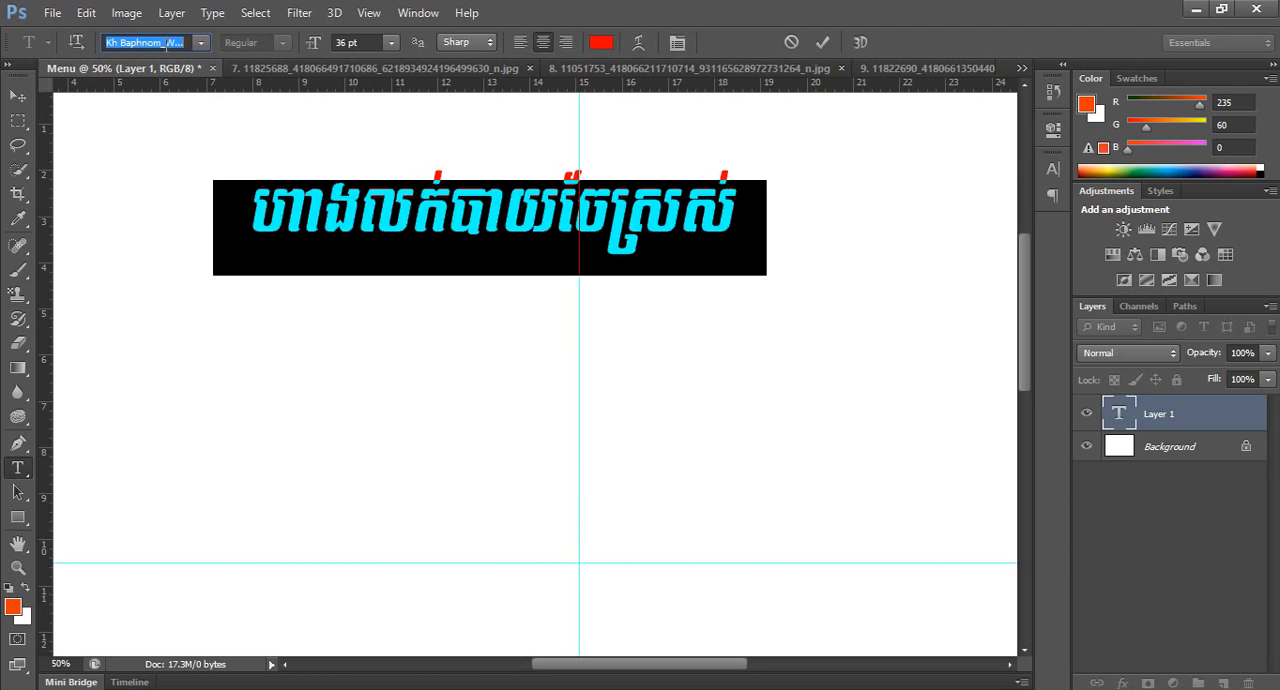
key(Down)
key(Down)
key(Down)
key(Down)
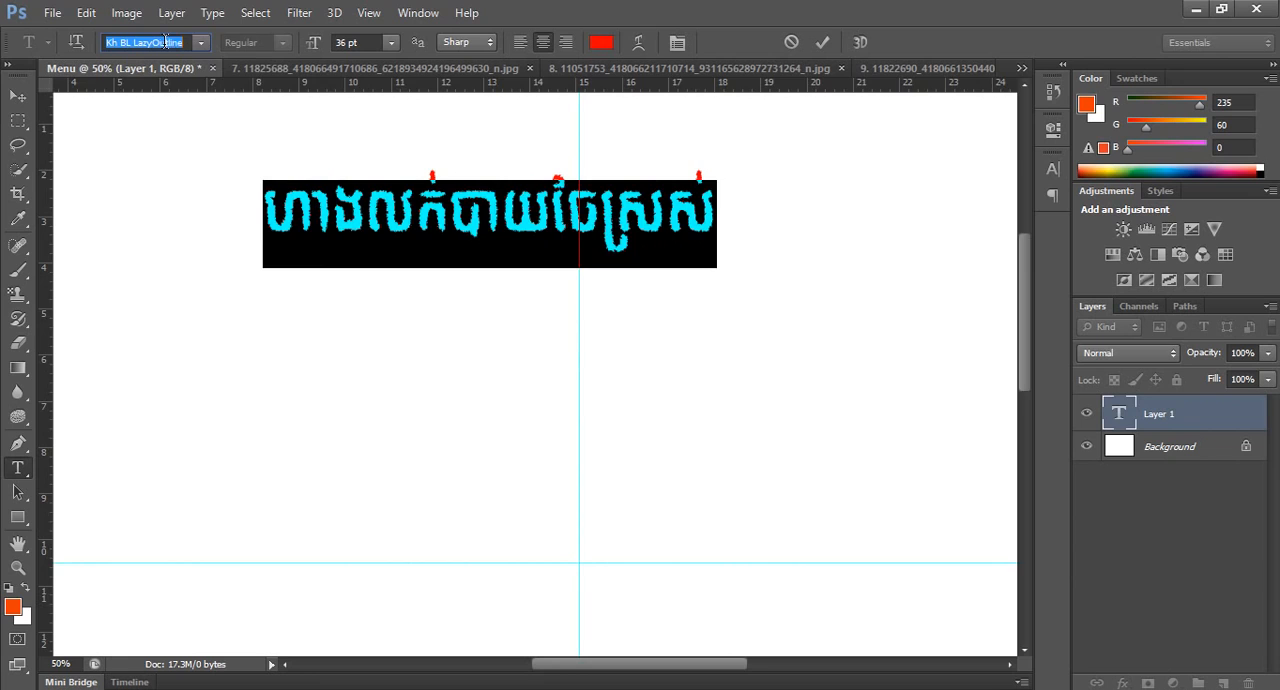
key(Down)
key(Down)
key(Down)
key(Down)
key(Down)
key(Down)
key(Down)
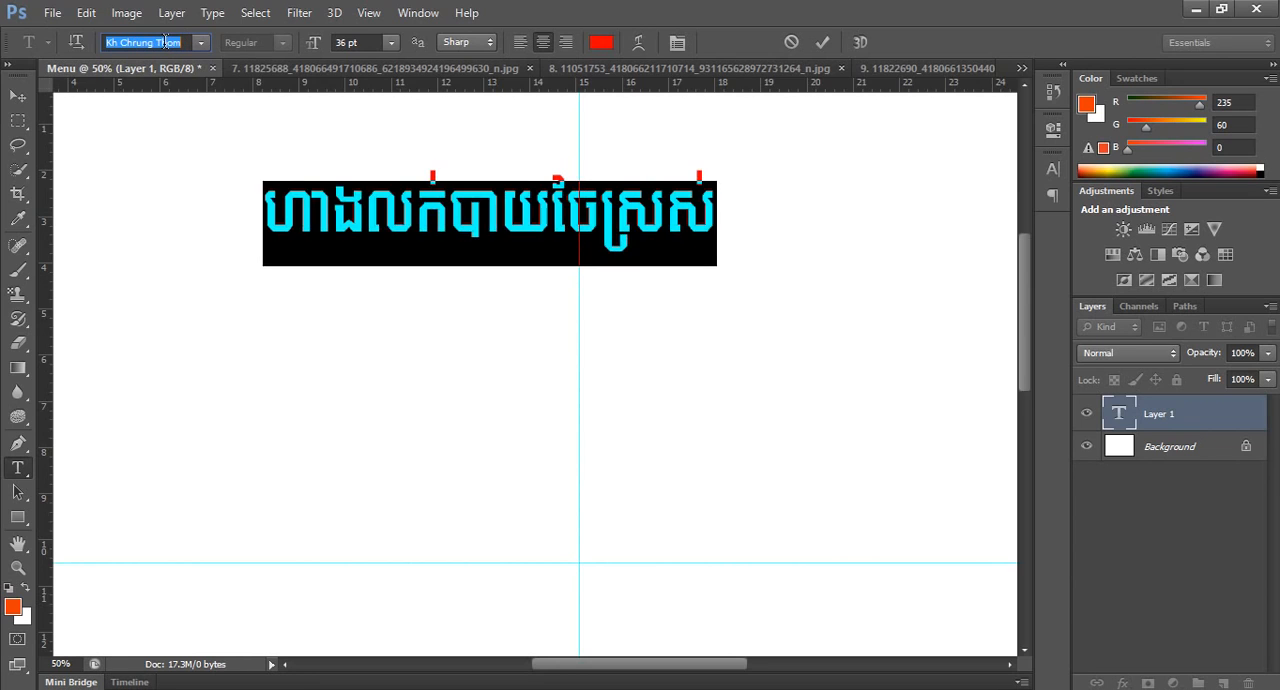
key(Down)
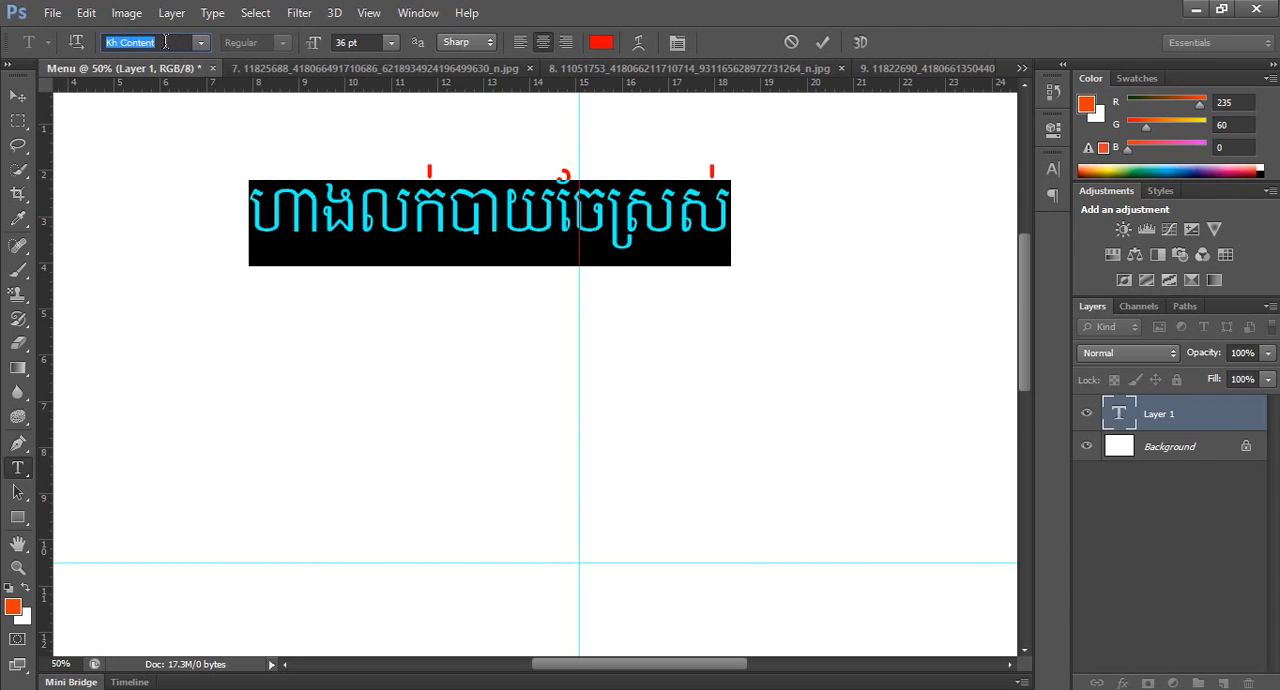
key(Down)
key(Down)
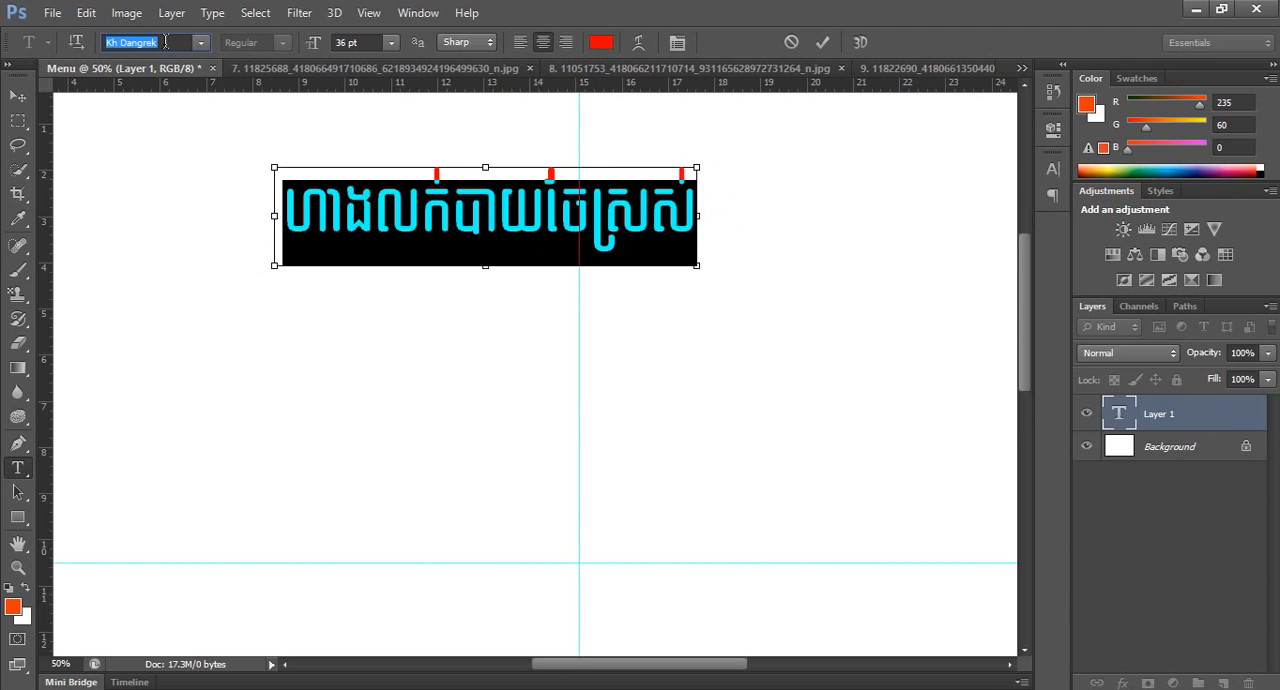
click(497, 207)
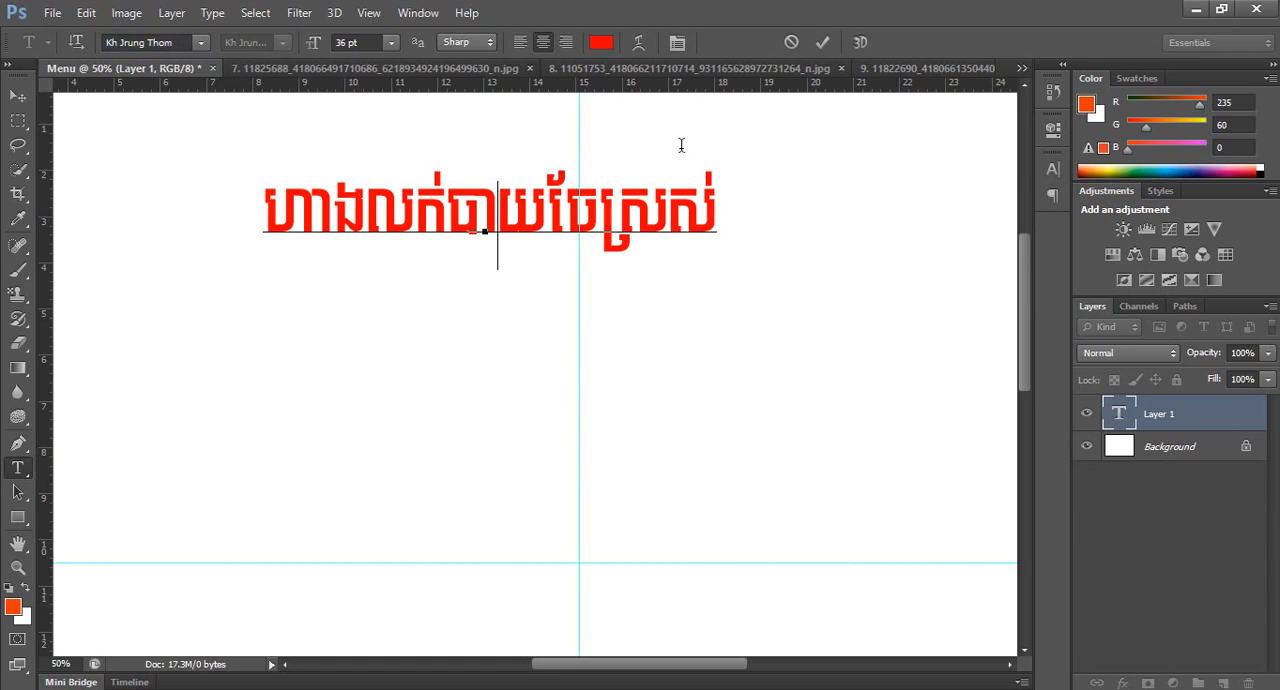
click(822, 42)
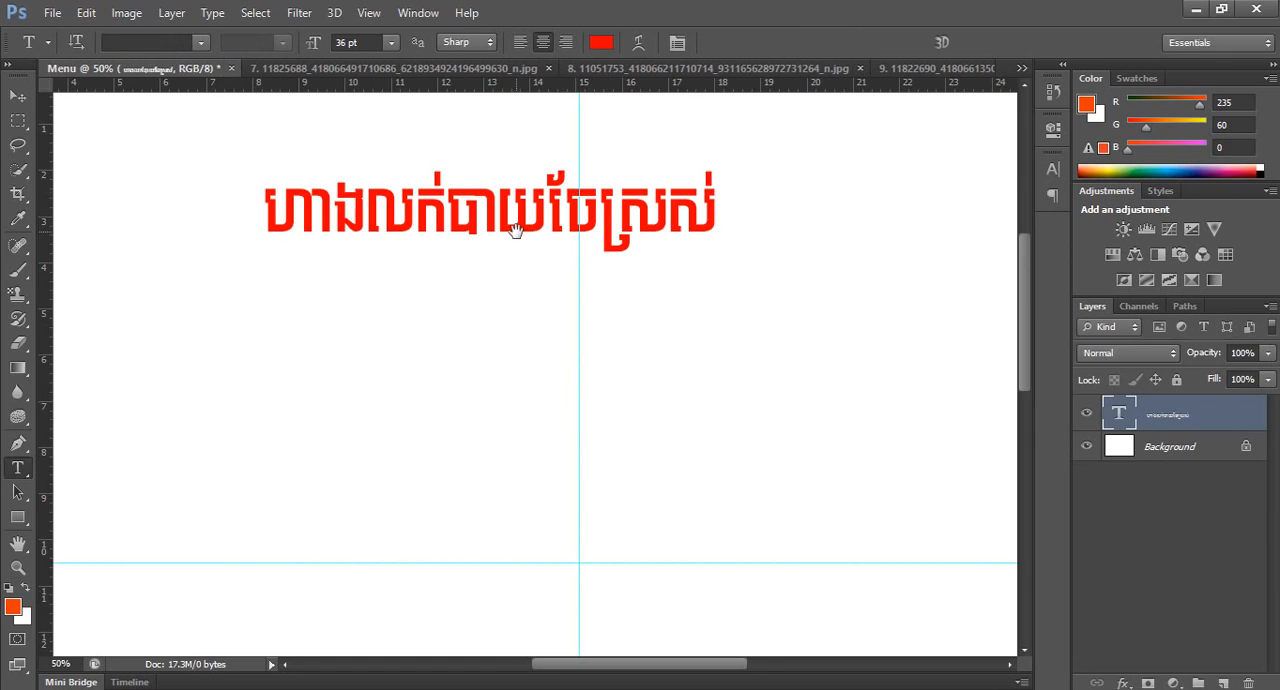
Move the title up near the page's top edge, roughly centred on the vertical guide.
key(ctrl+minus)
key(ctrl+minus)
click(16, 96)
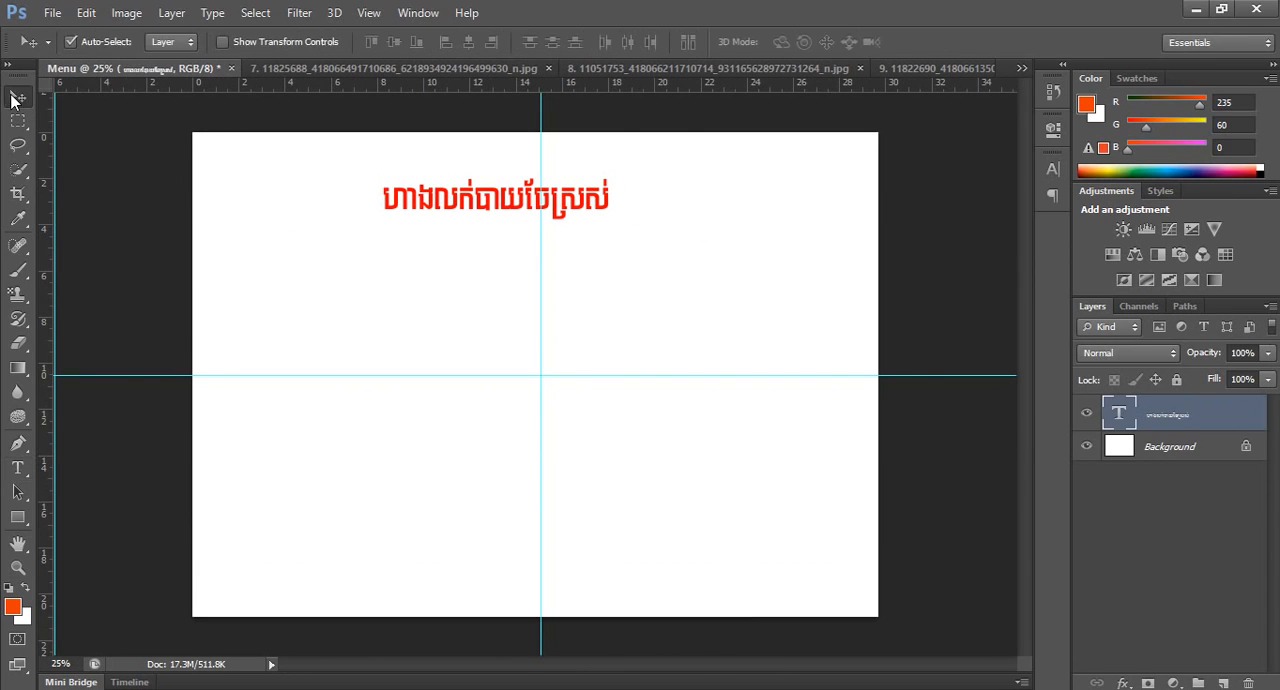
drag(522, 200, 557, 169)
Scale the title text up to about 84 pt and reposition it centred across the vertical guide.
key(t)
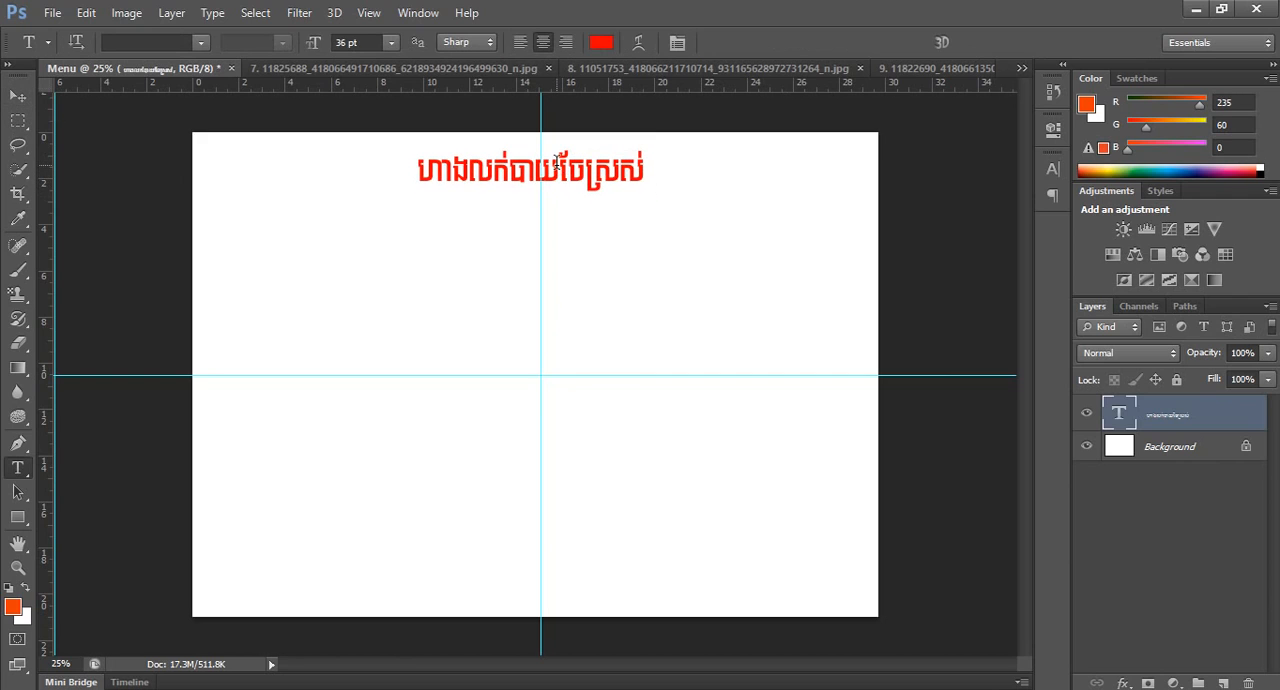
click(636, 171)
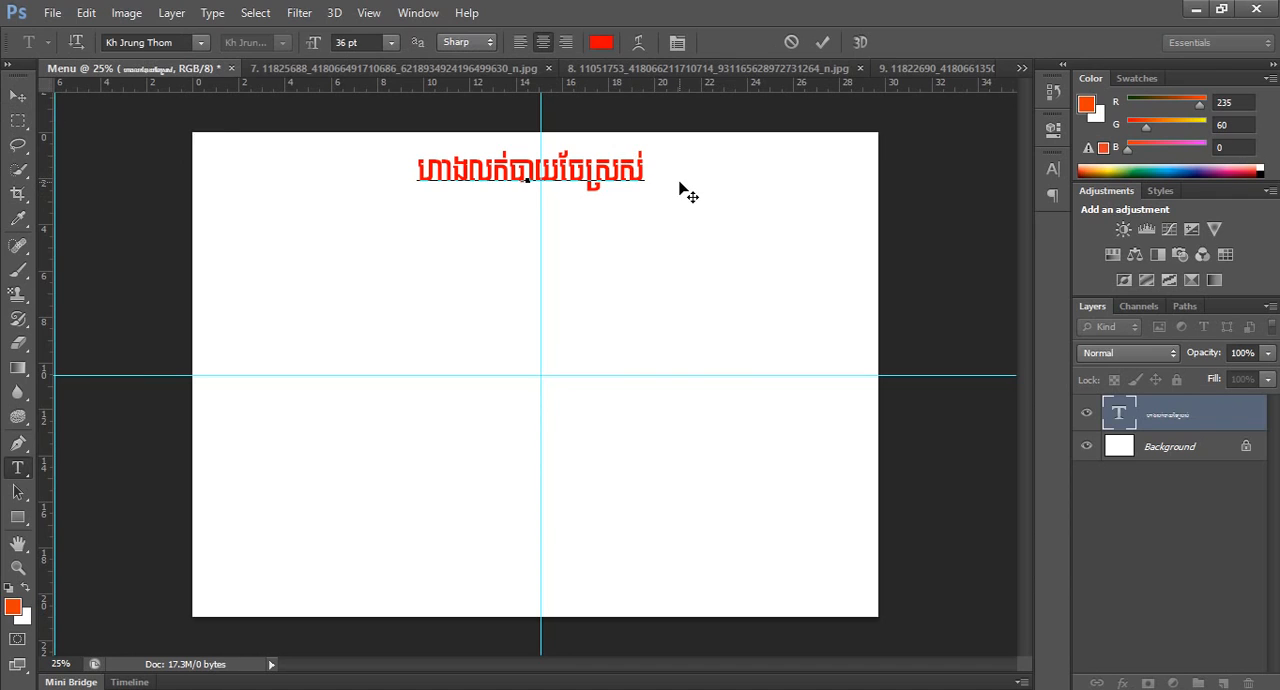
key(ctrl+t)
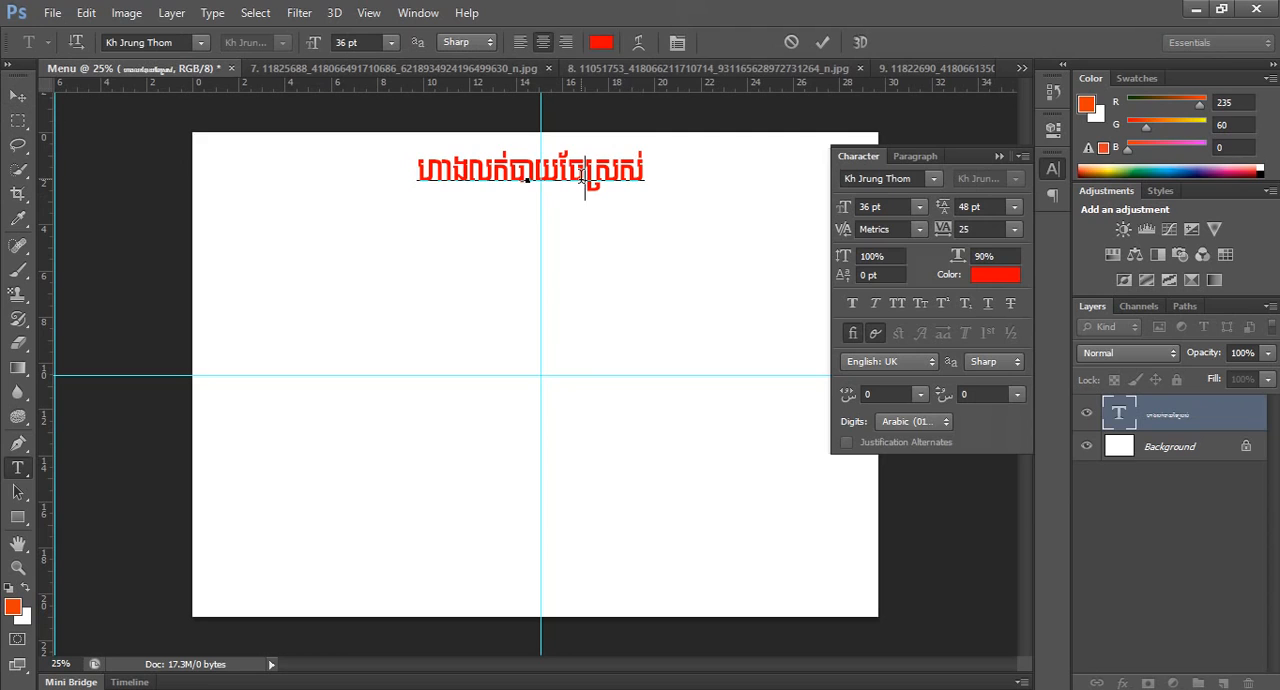
key(ctrl+t)
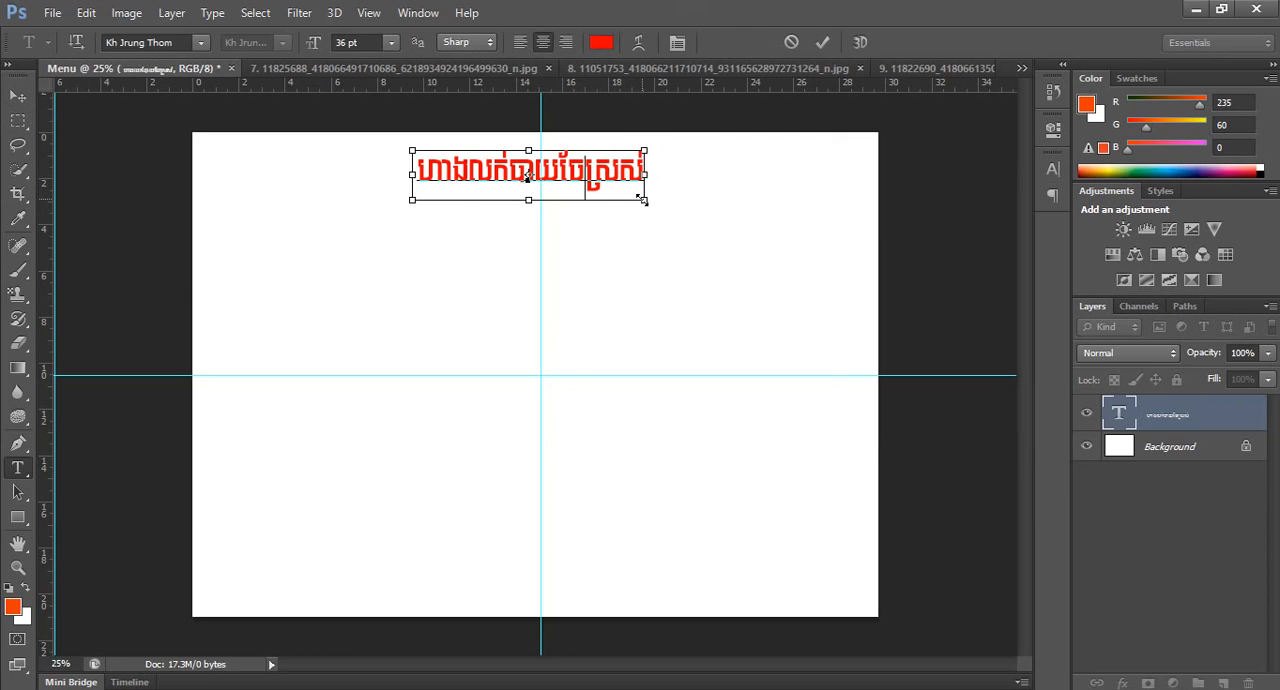
drag(642, 200, 745, 268)
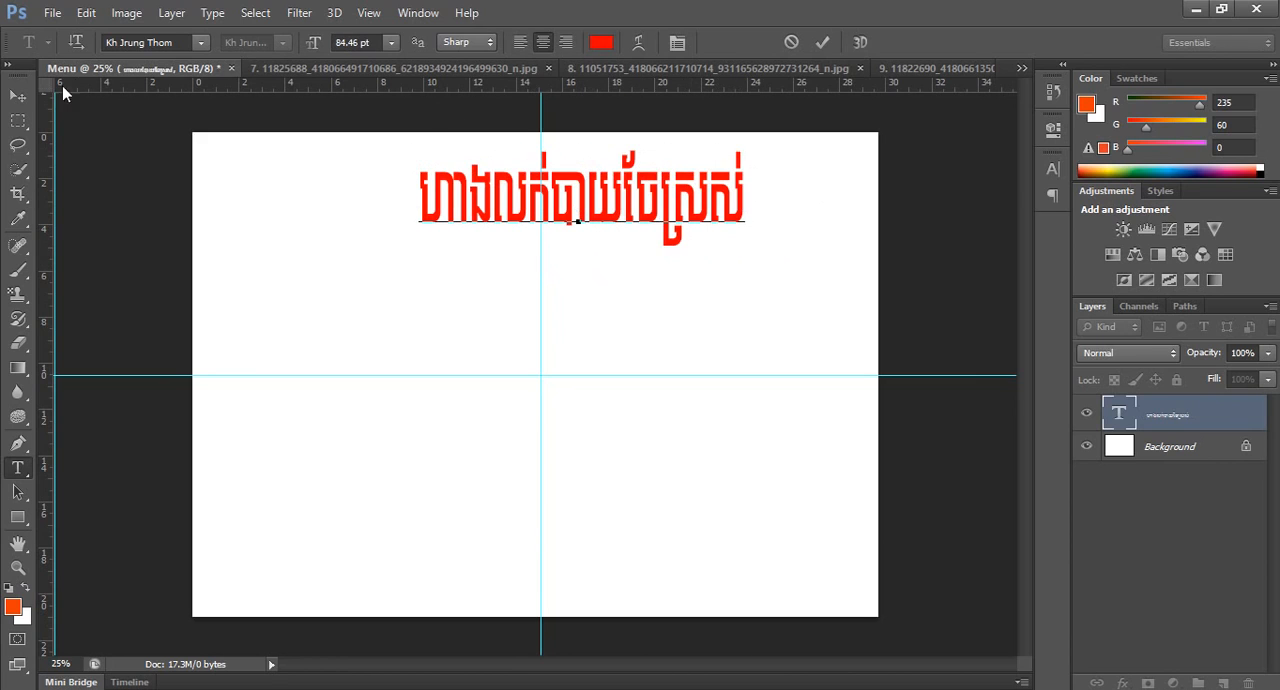
click(25, 100)
drag(680, 196, 622, 192)
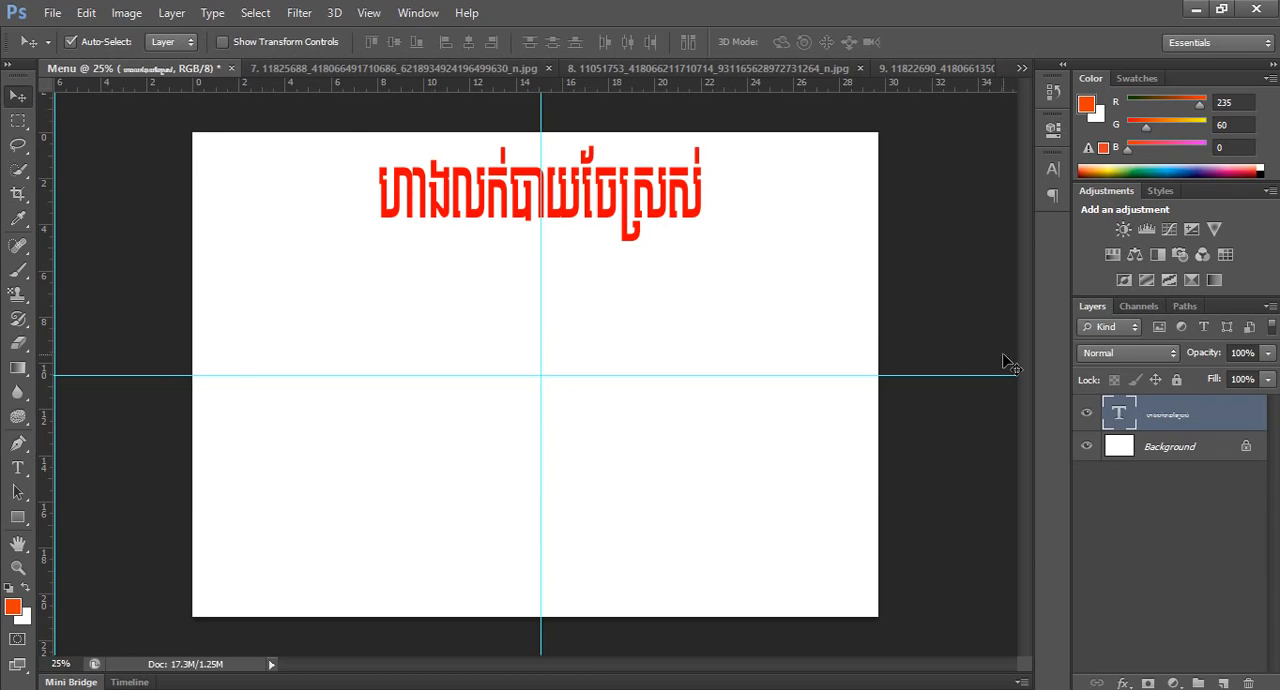
Set the whole title's font size to 72 pt and move it into the page's upper-left quarter.
click(18, 470)
click(537, 200)
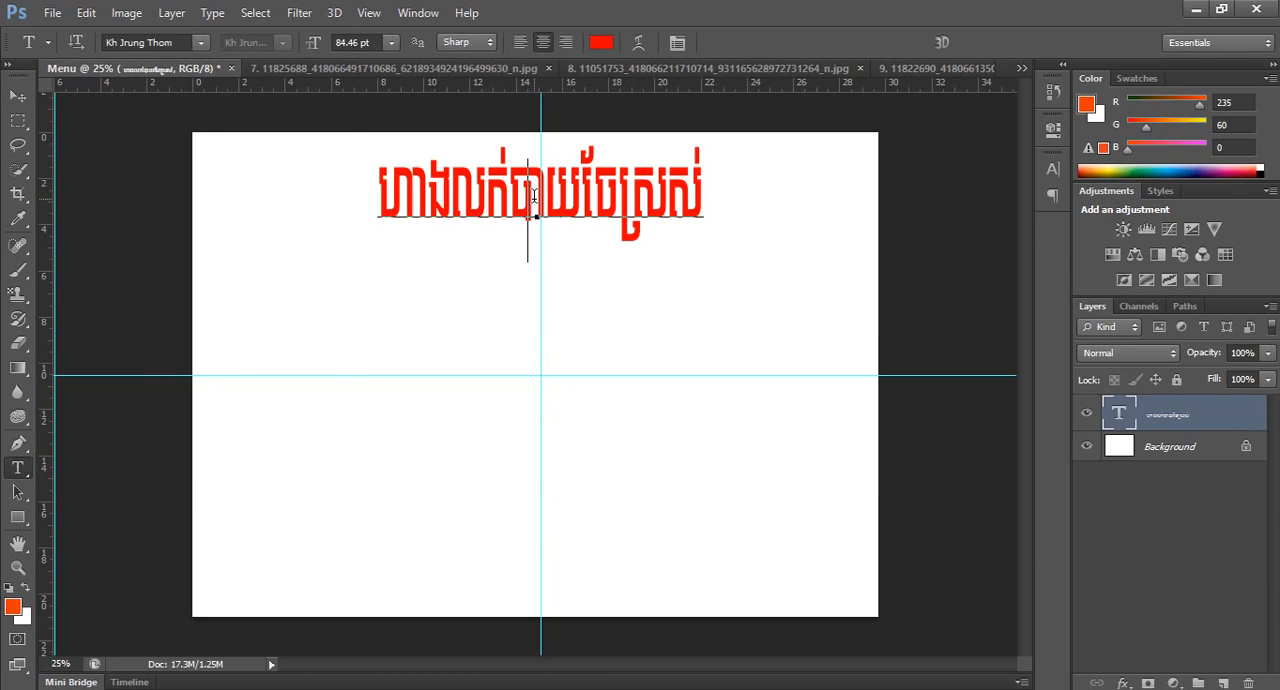
drag(704, 200, 291, 177)
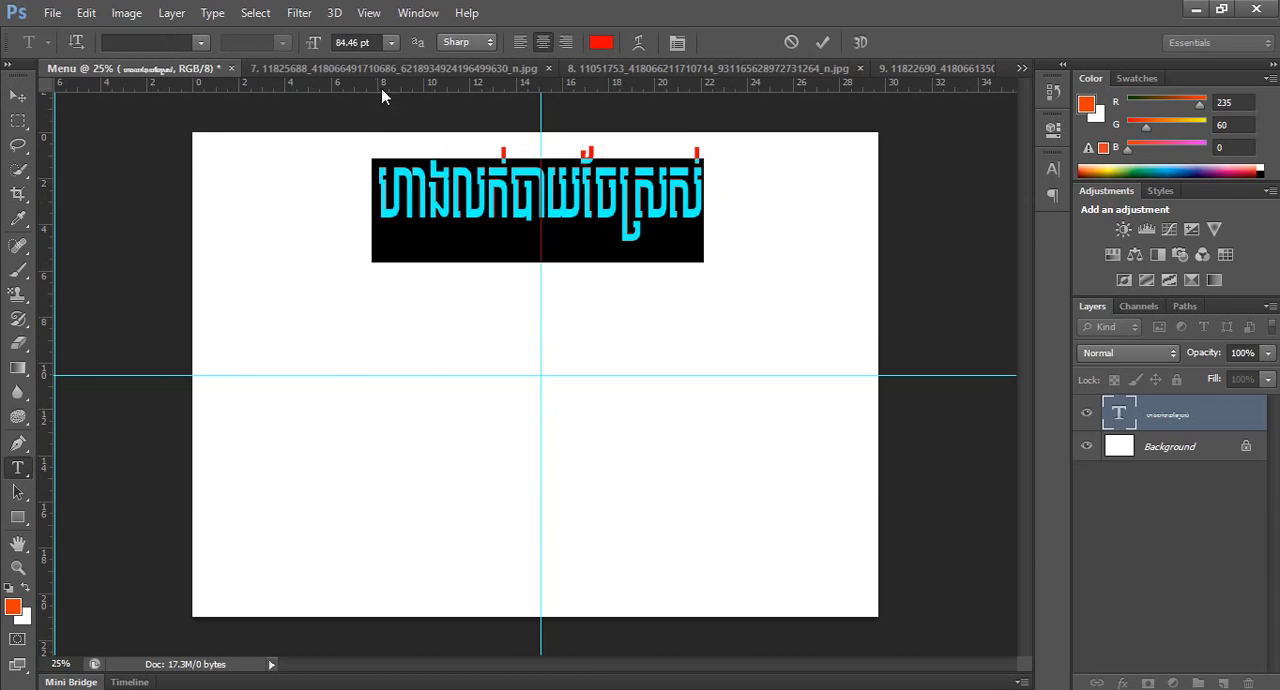
click(391, 42)
click(377, 360)
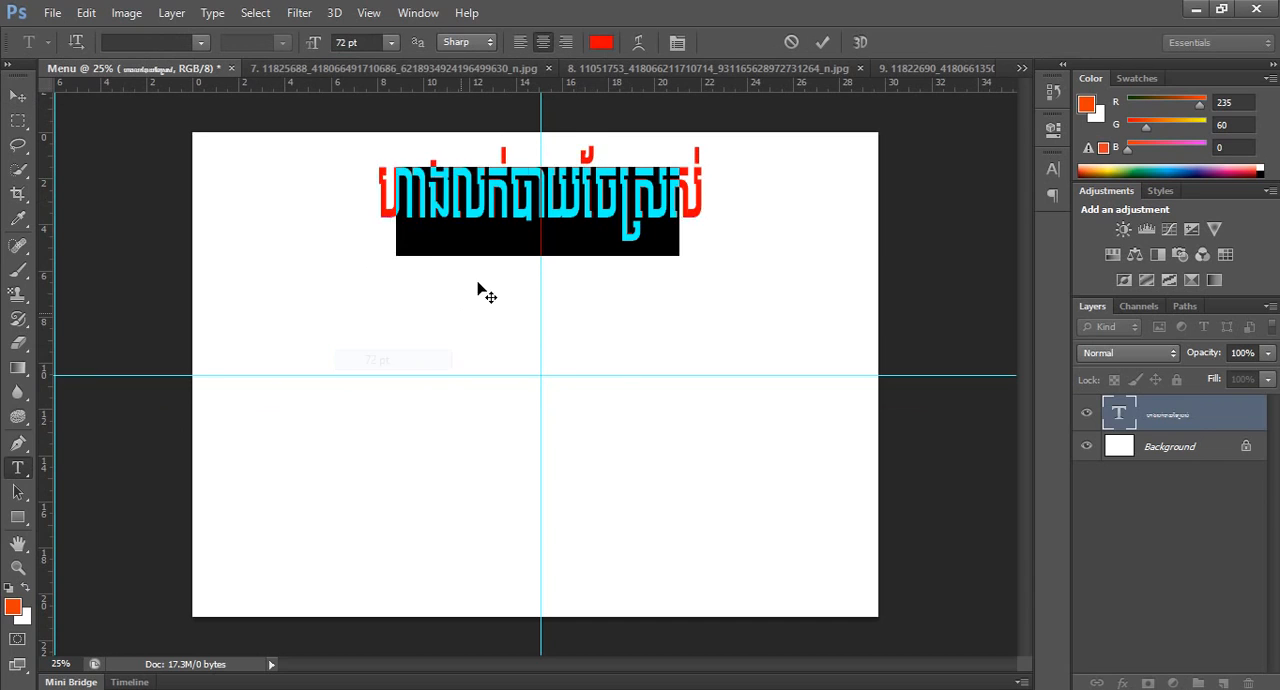
click(570, 200)
click(824, 44)
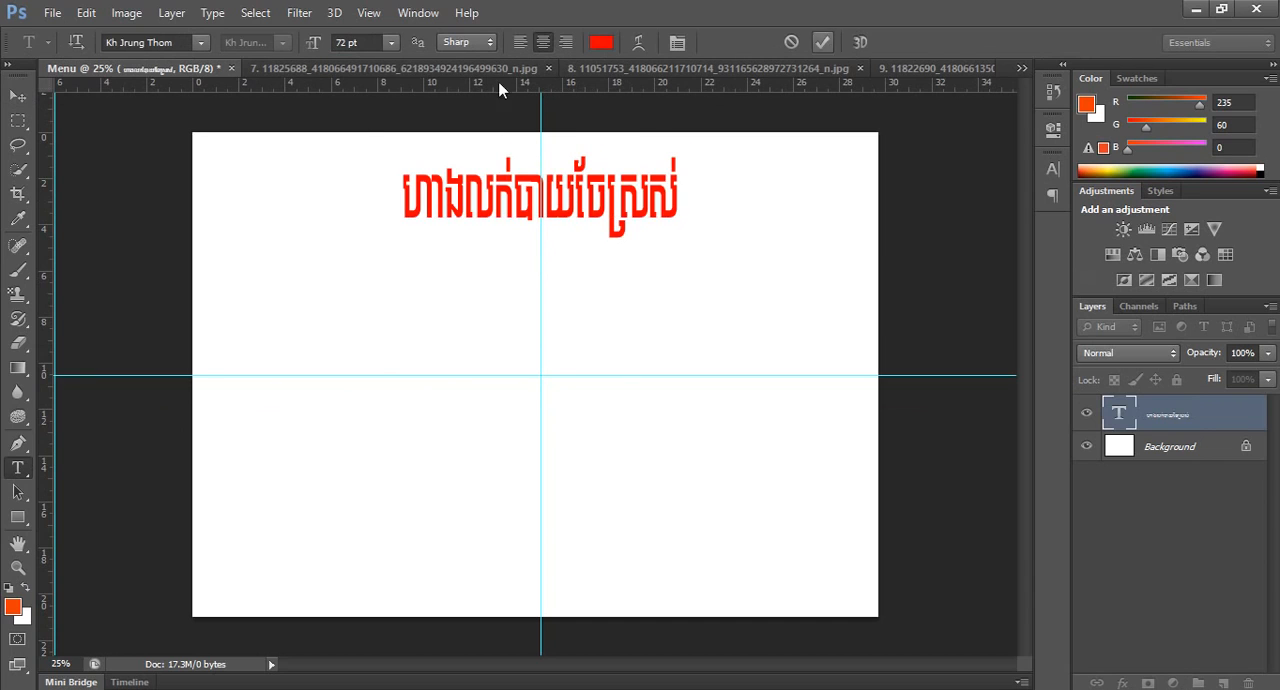
click(18, 96)
drag(528, 206, 368, 199)
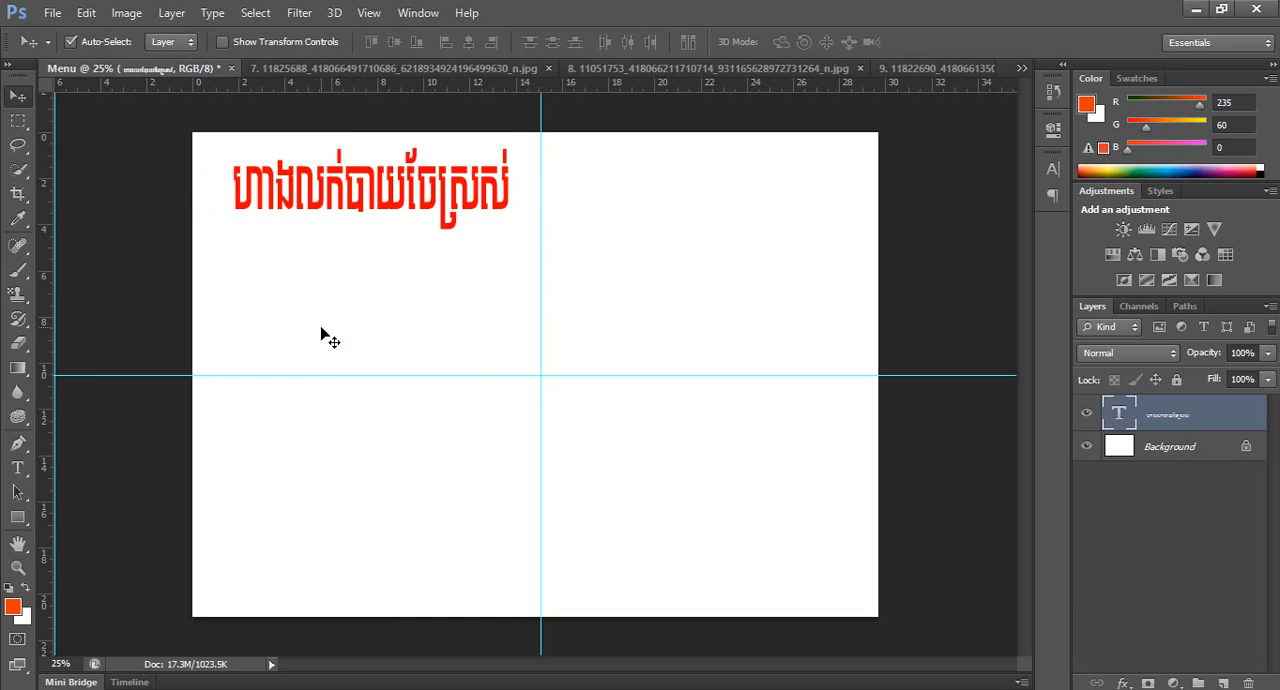
Add a separate text line below the title, beginning with "មានបាយ ម្ហូប និង".
ctrl+click(575, 390)
alt+click(573, 391)
ctrl+click(347, 337)
drag(354, 338, 417, 335)
drag(374, 274, 377, 338)
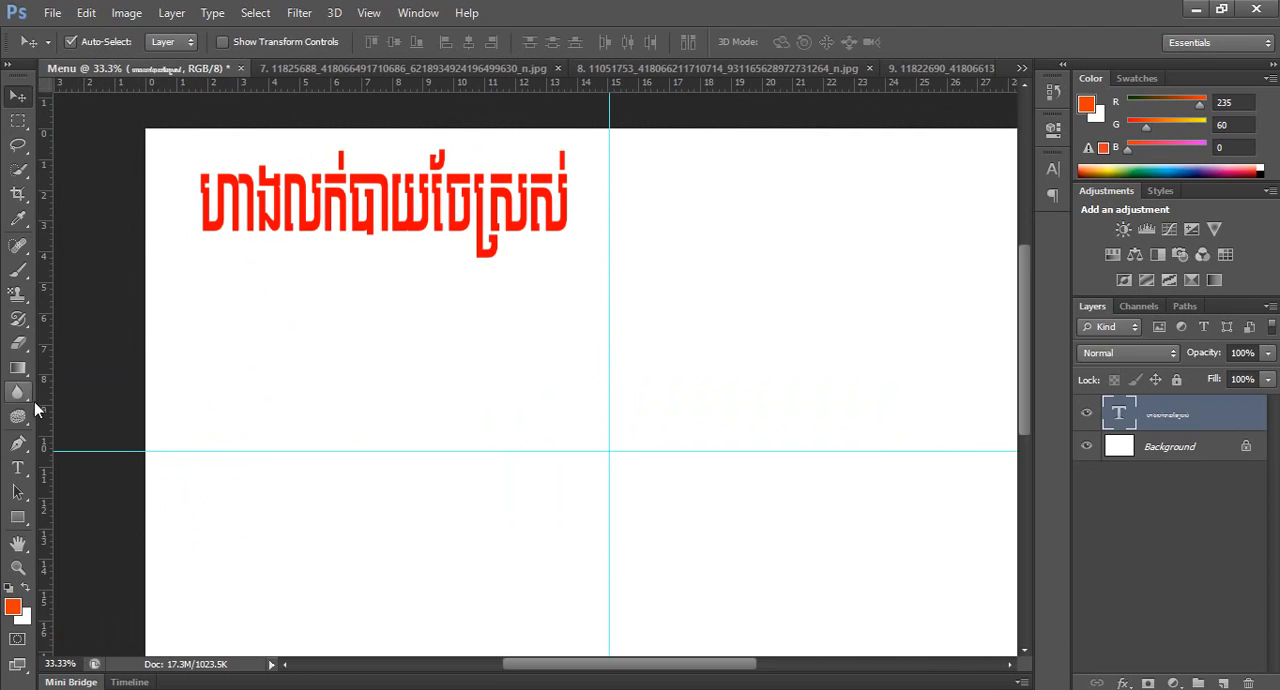
click(18, 467)
click(226, 272)
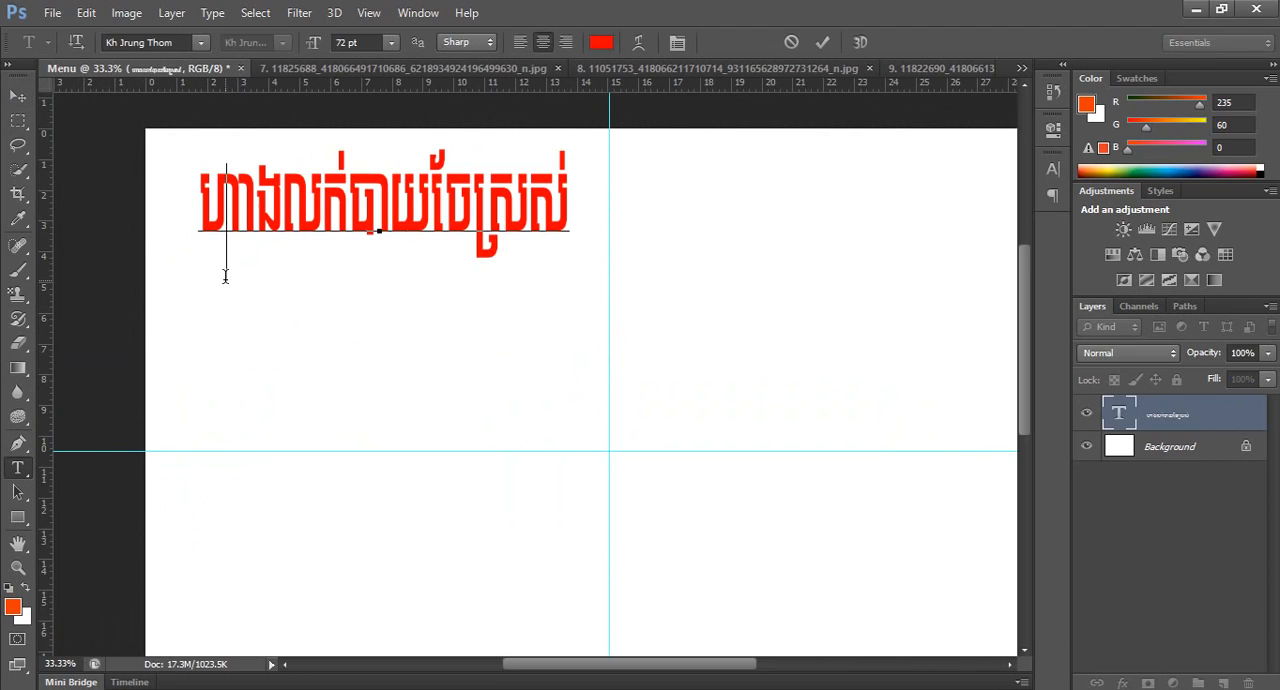
click(822, 42)
click(300, 394)
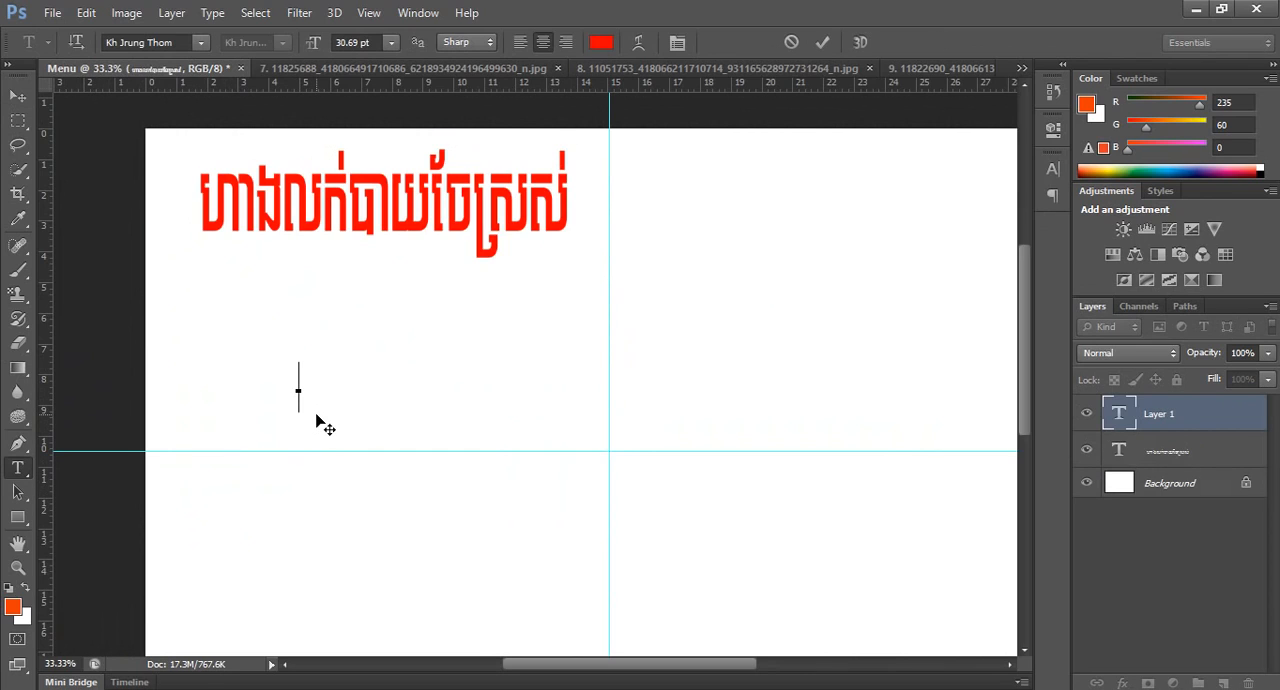
text(មាន)
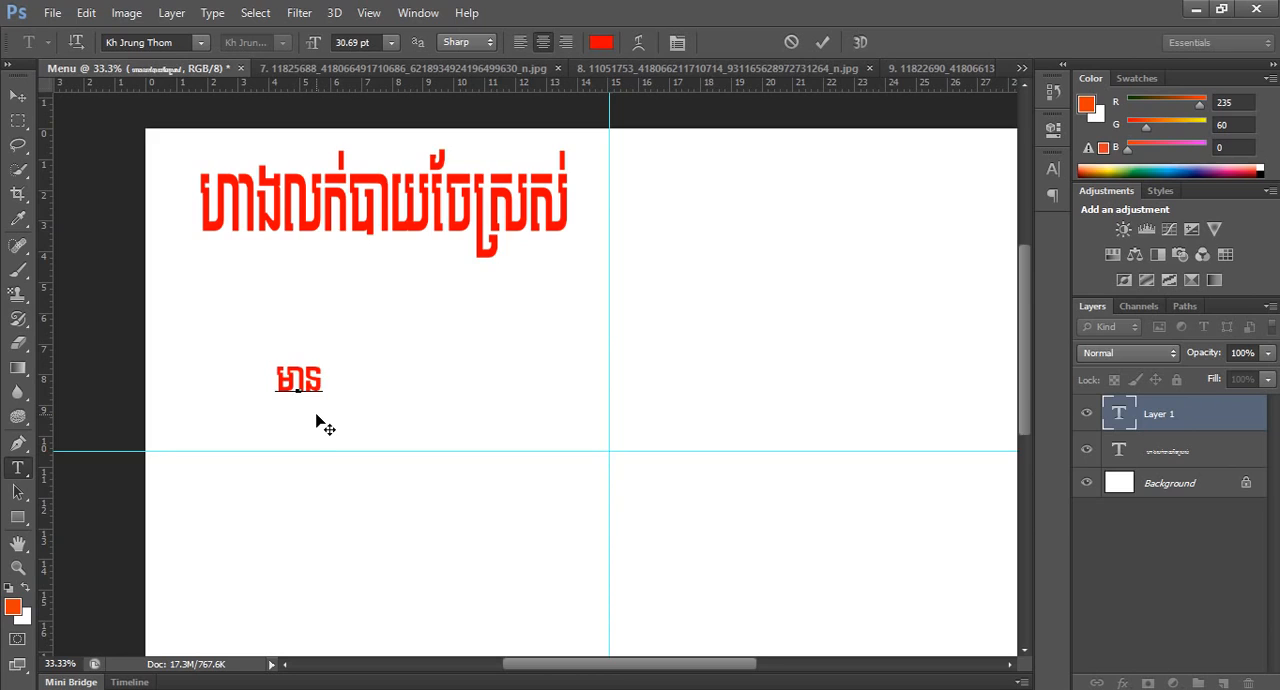
text(បាយ)
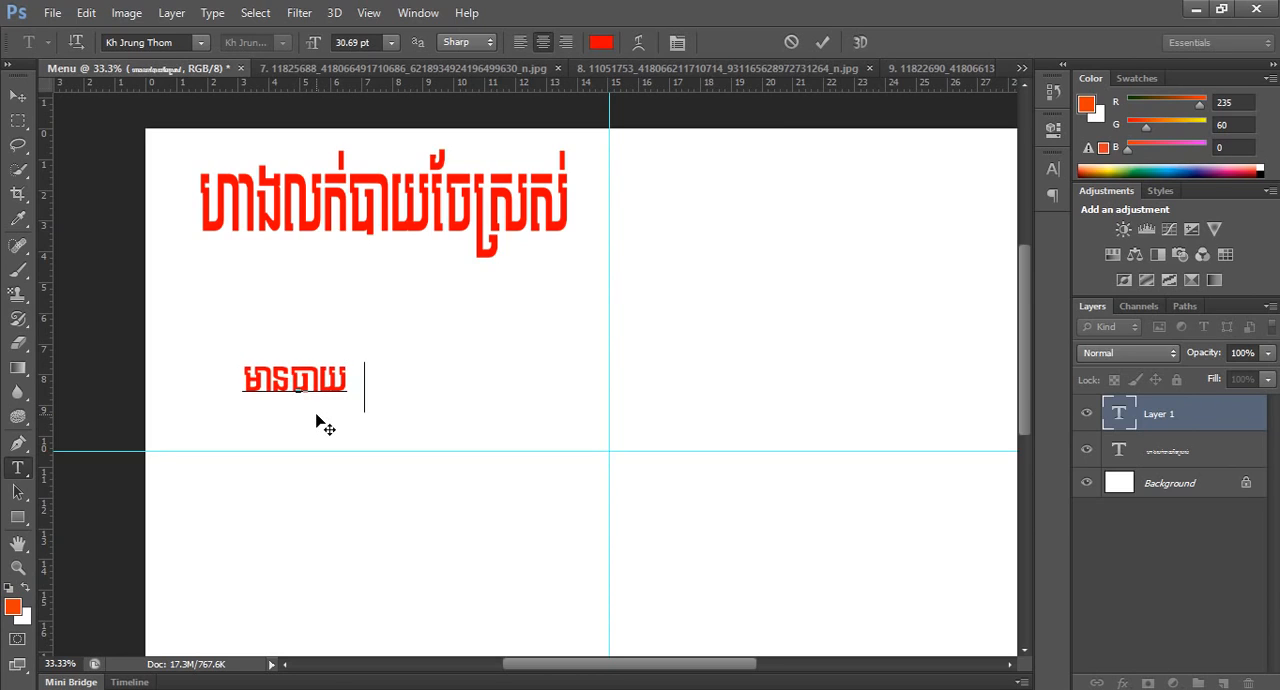
text( ម្ហូប)
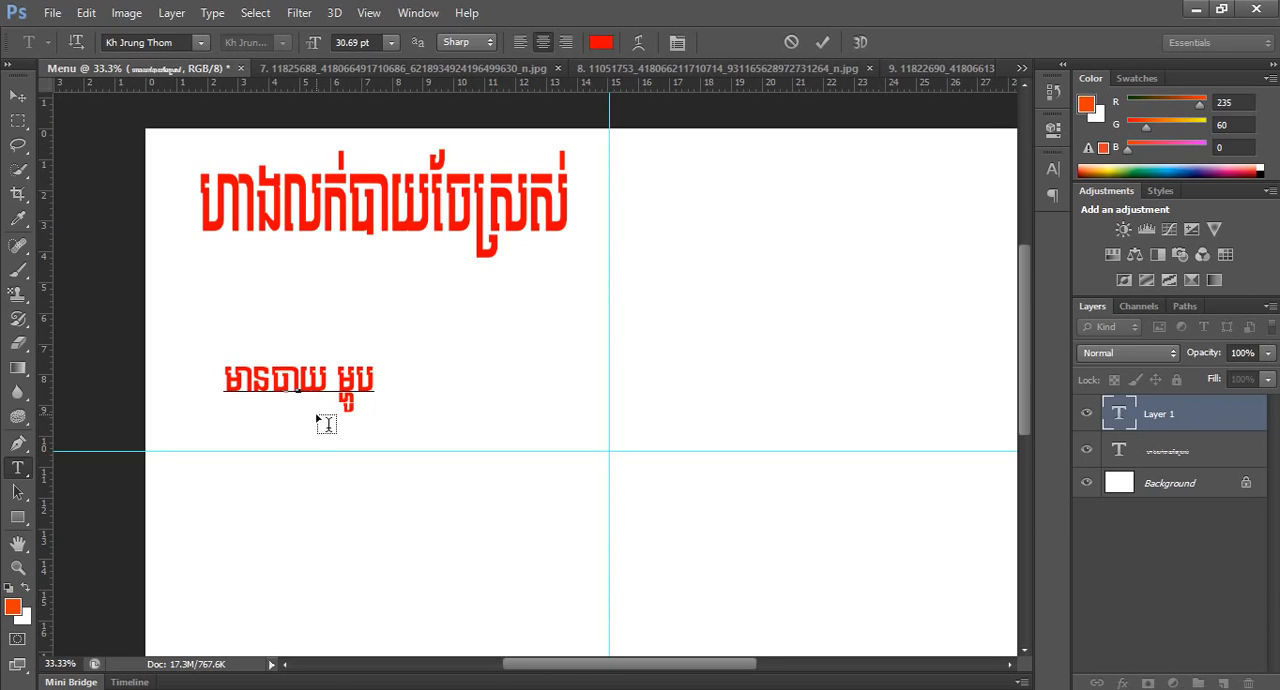
text( និង)
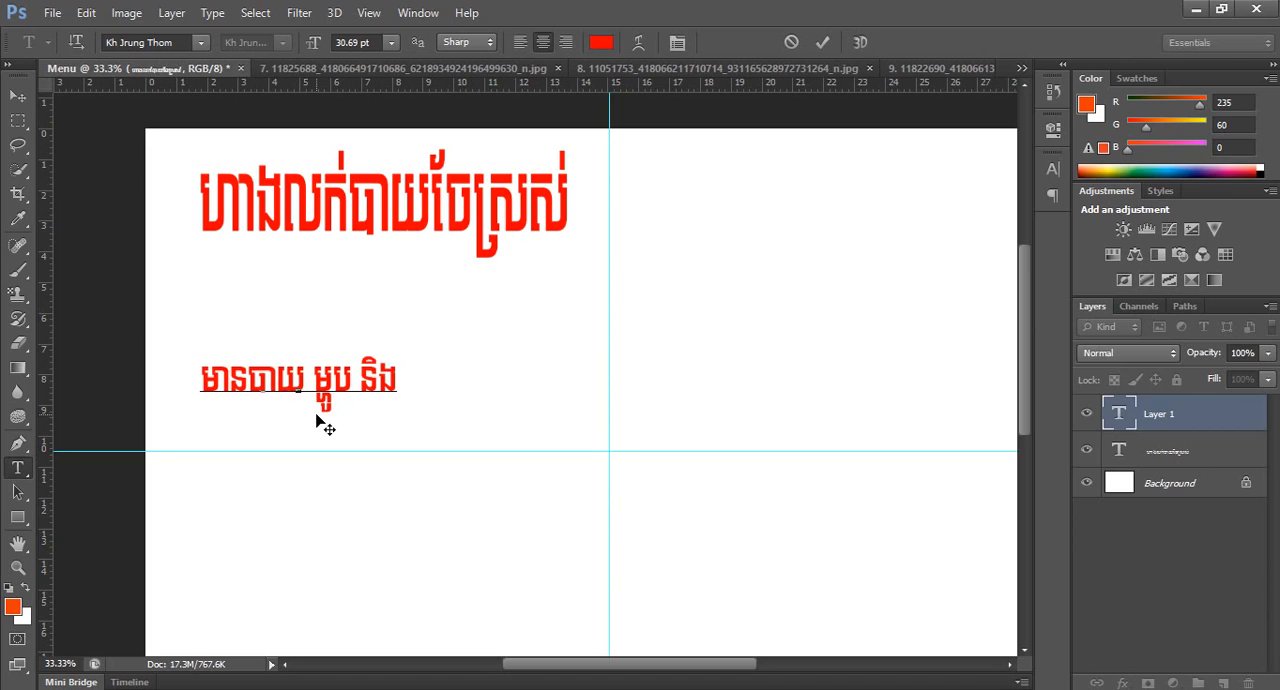
text(ភេសជ)
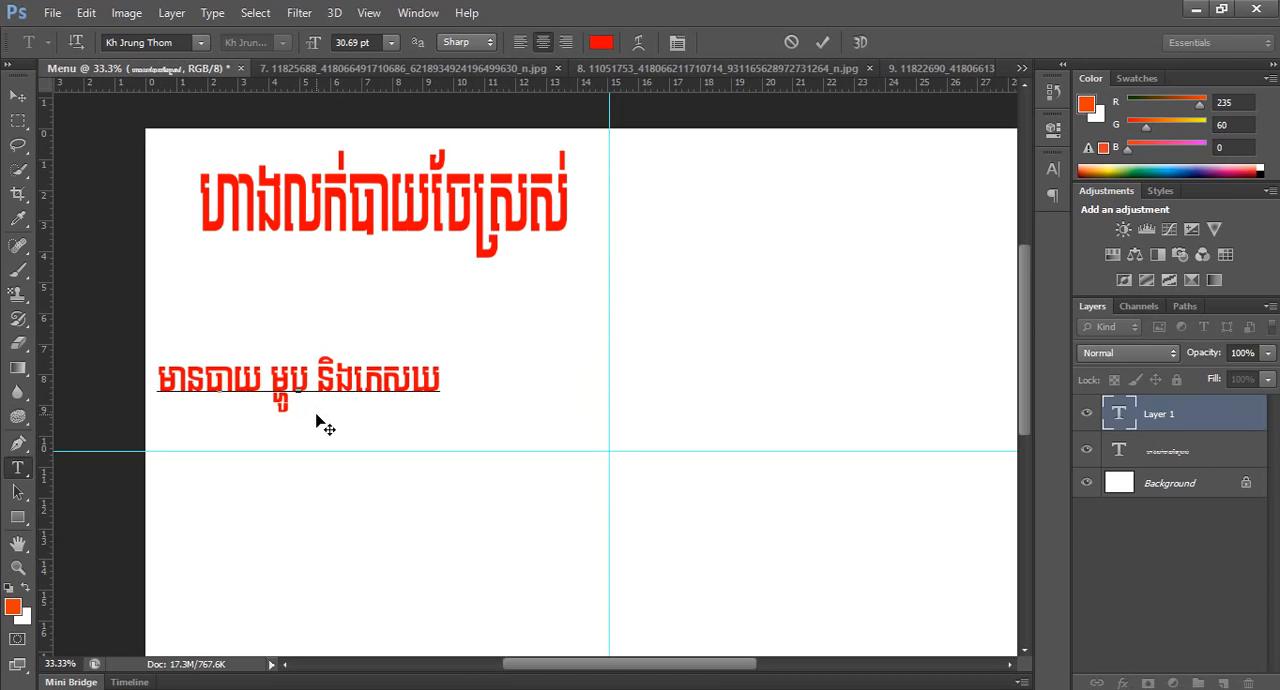
Complete the subtitle line with the word "ភេសជ្ជៈ" and commit the text.
key(BackSpace)
text(ជ្ជ)
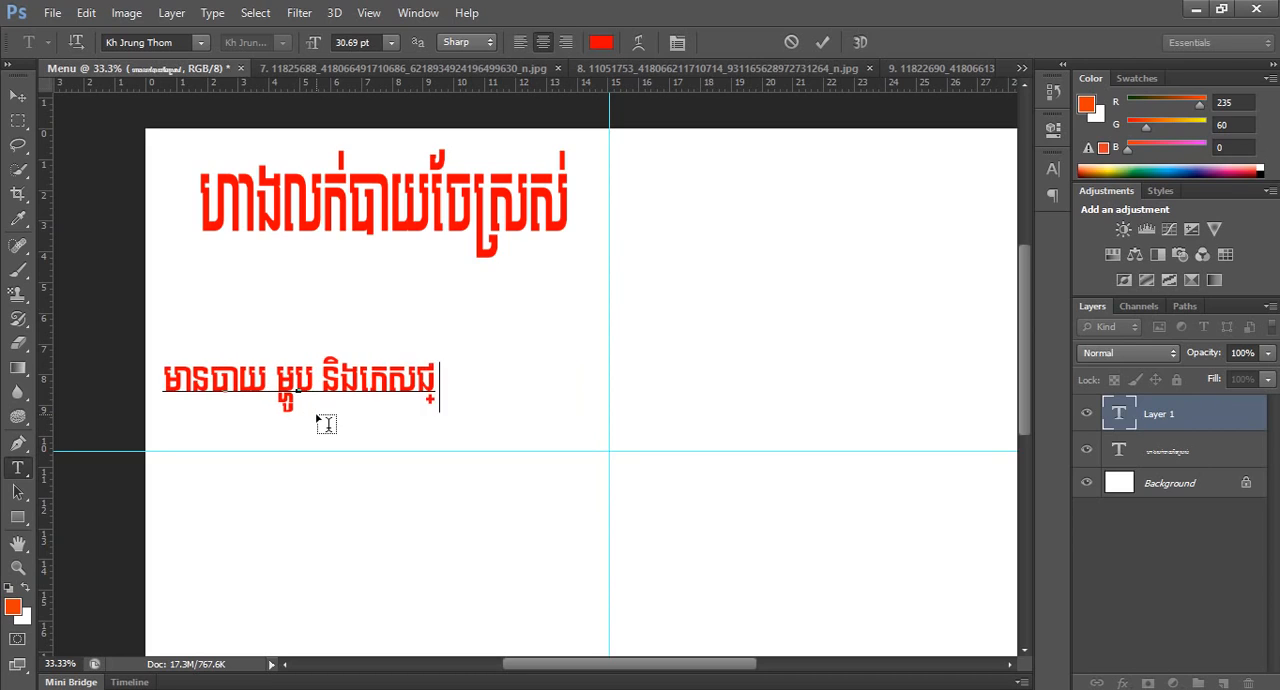
text(ជៈ)
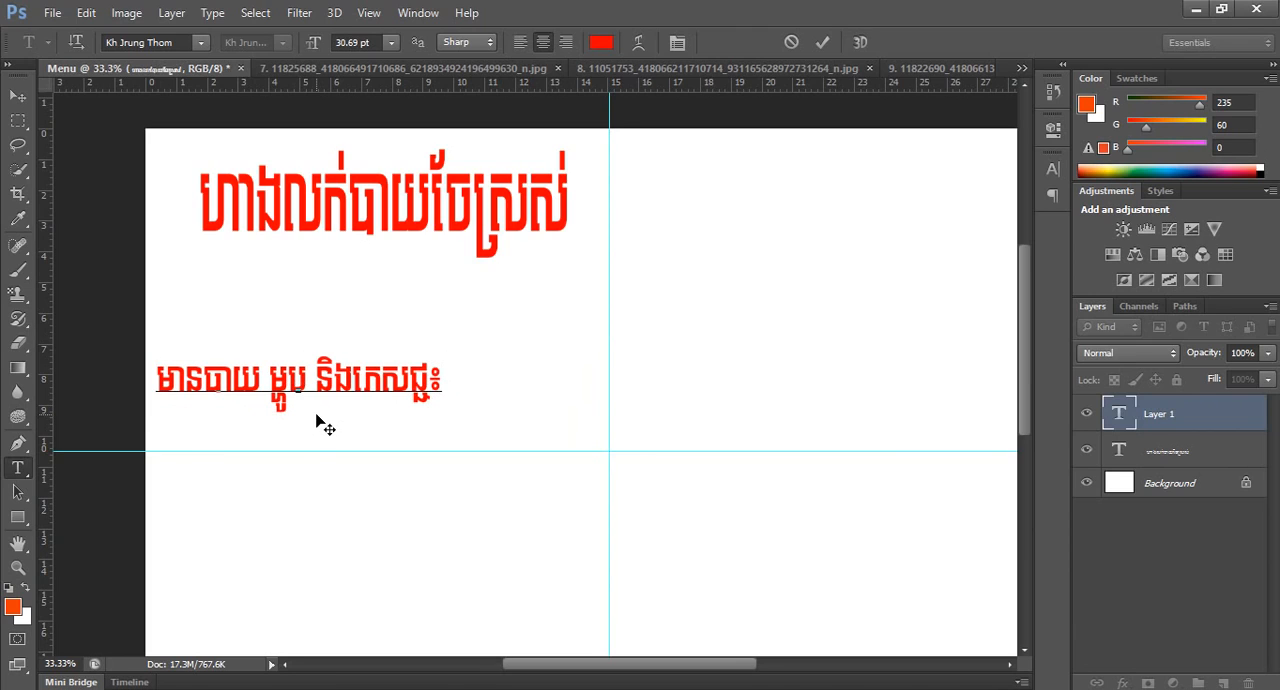
key(ctrl+Return)
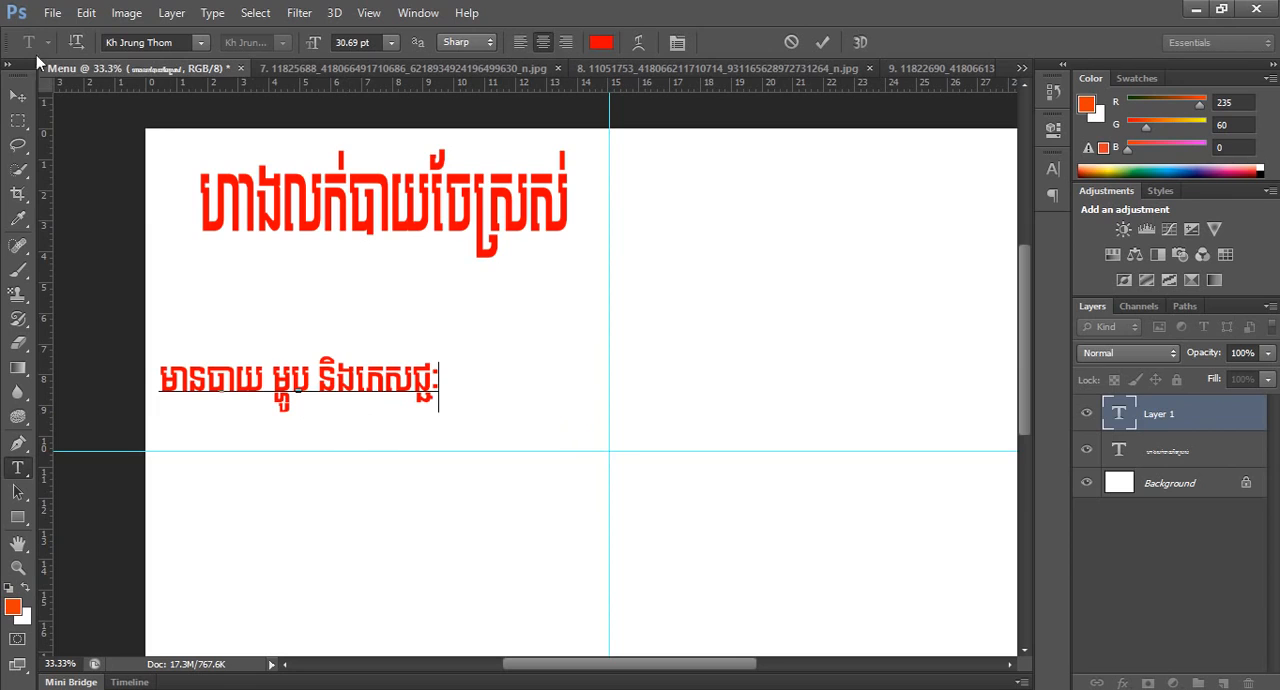
Move the subtitle up so it sits directly beneath the title, roughly centred under it.
click(17, 95)
drag(389, 394, 421, 277)
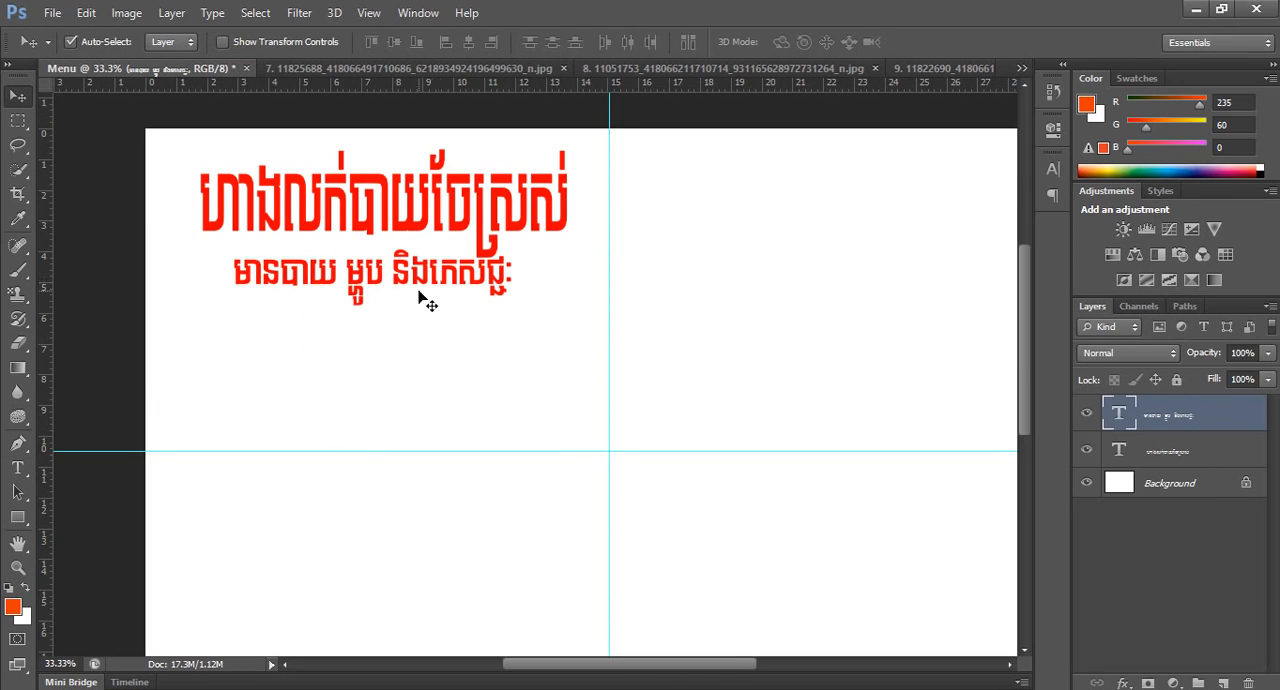
alt+click(506, 317)
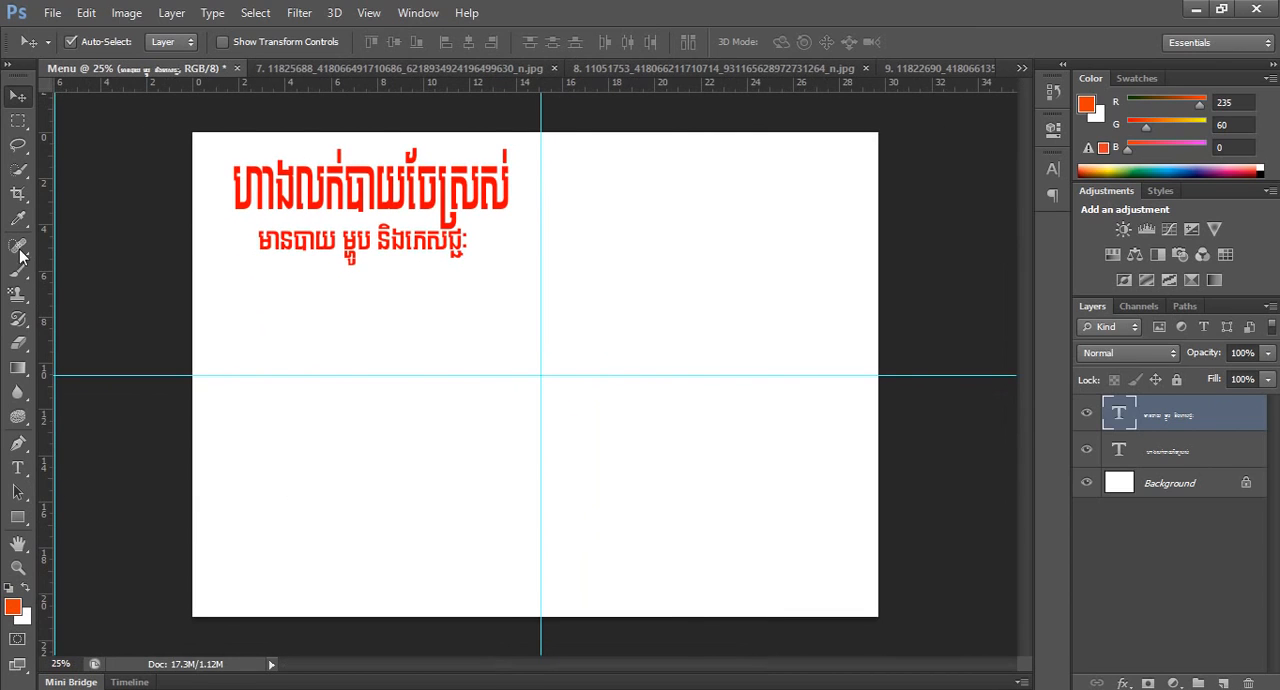
Change the colour of the whole title text to dark blue.
click(17, 467)
drag(360, 185, 459, 187)
key(ctrl+a)
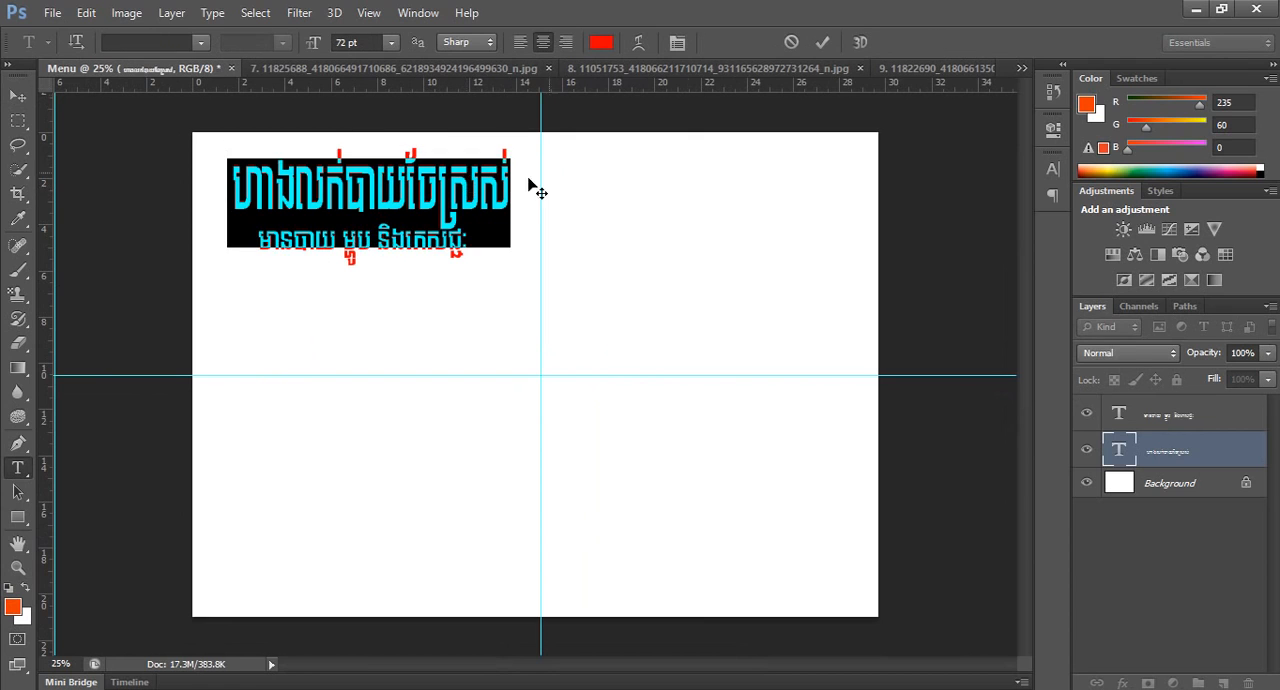
click(604, 44)
drag(746, 461, 828, 474)
click(1003, 391)
click(1018, 394)
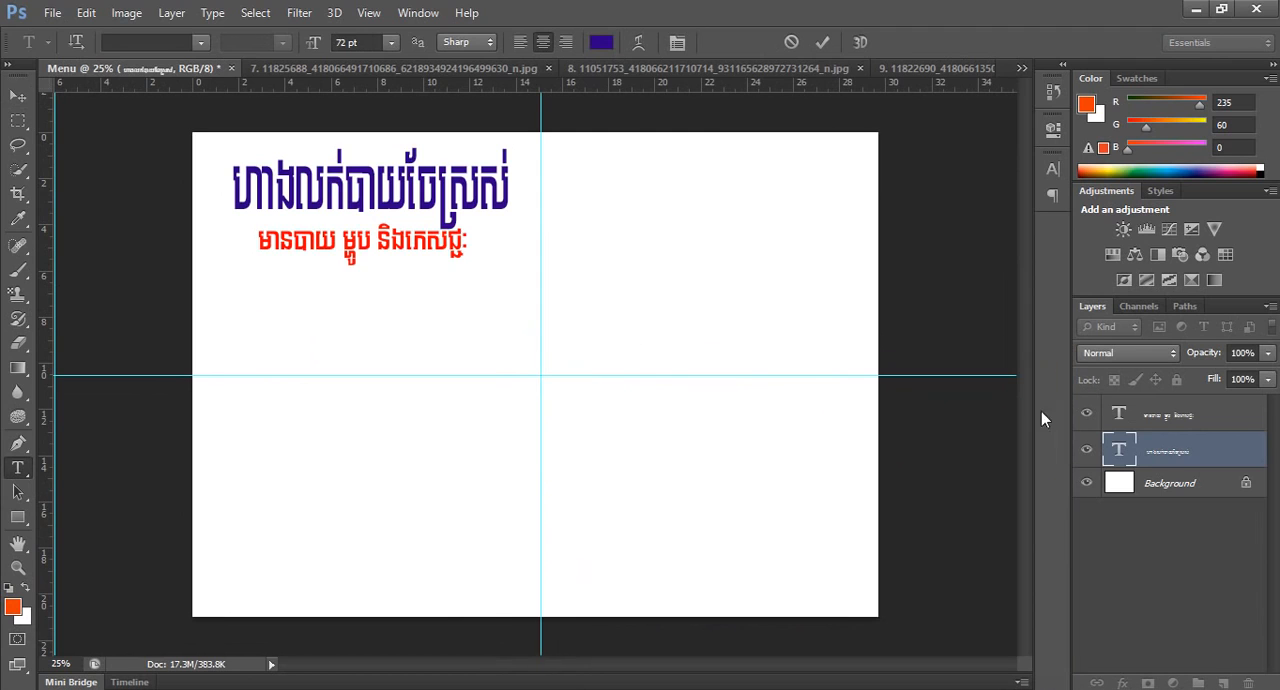
Apply a Drop Shadow to the title layer with distance 11 px, spread 1% and size 6 px.
click(1122, 683)
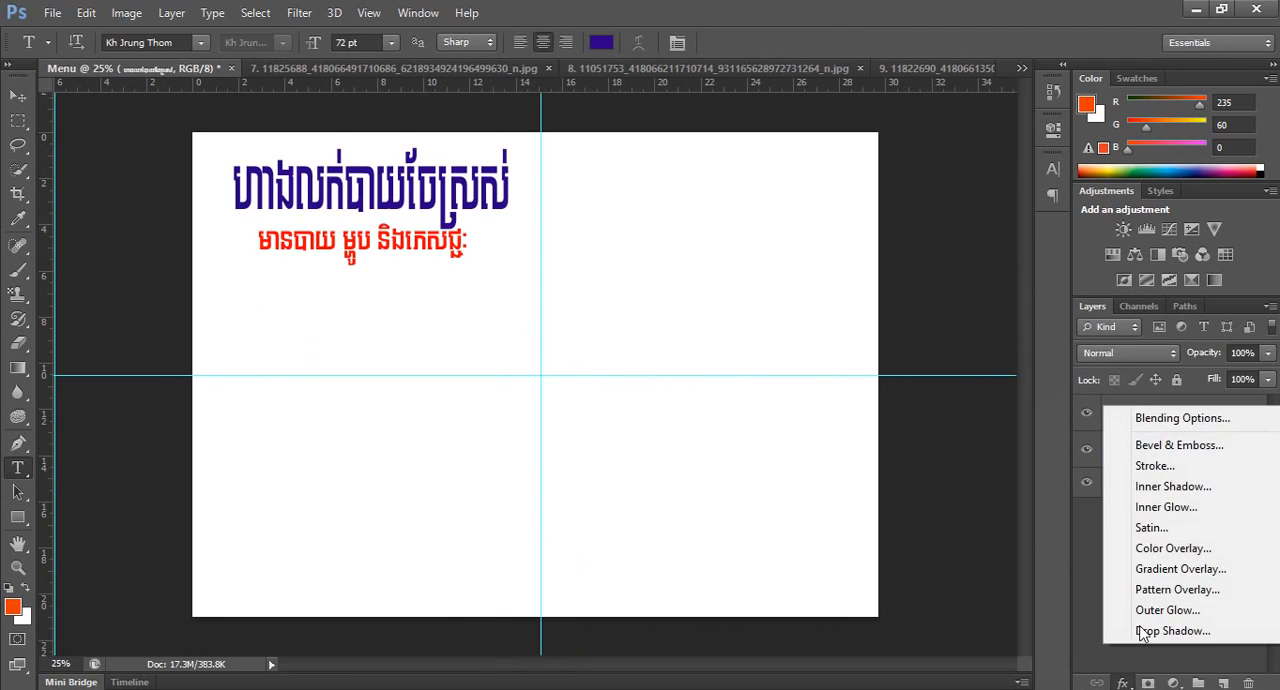
click(1160, 631)
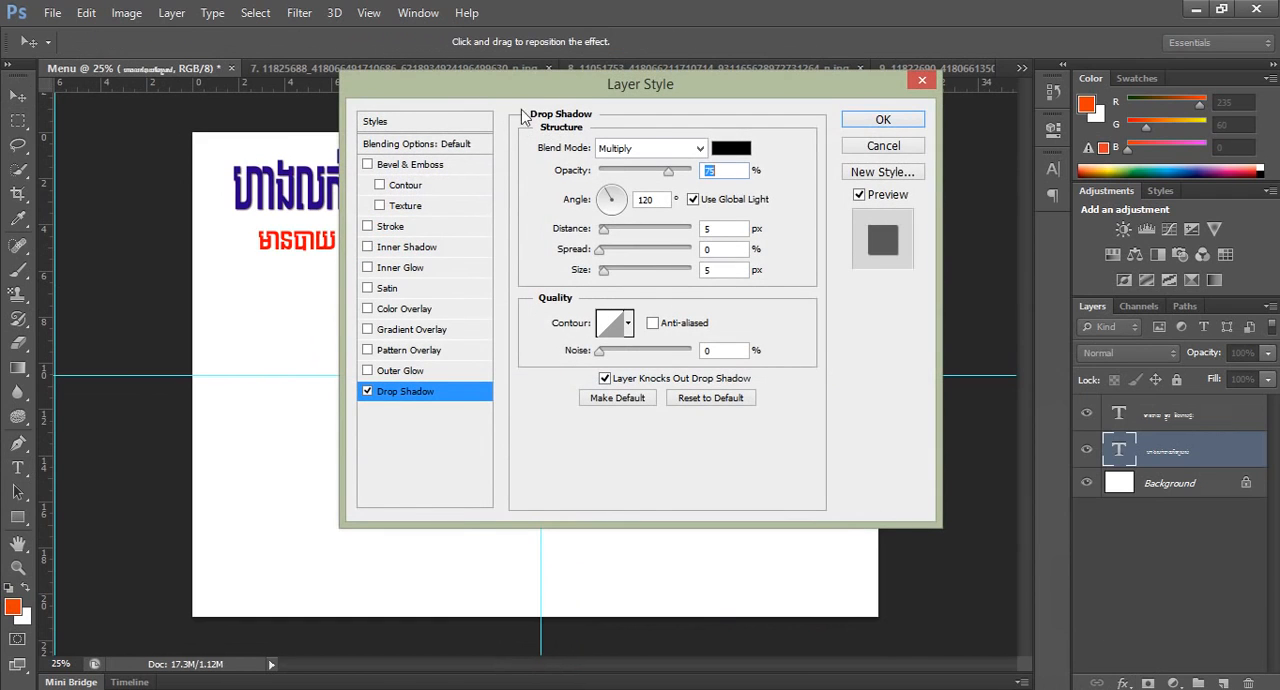
drag(532, 100, 758, 109)
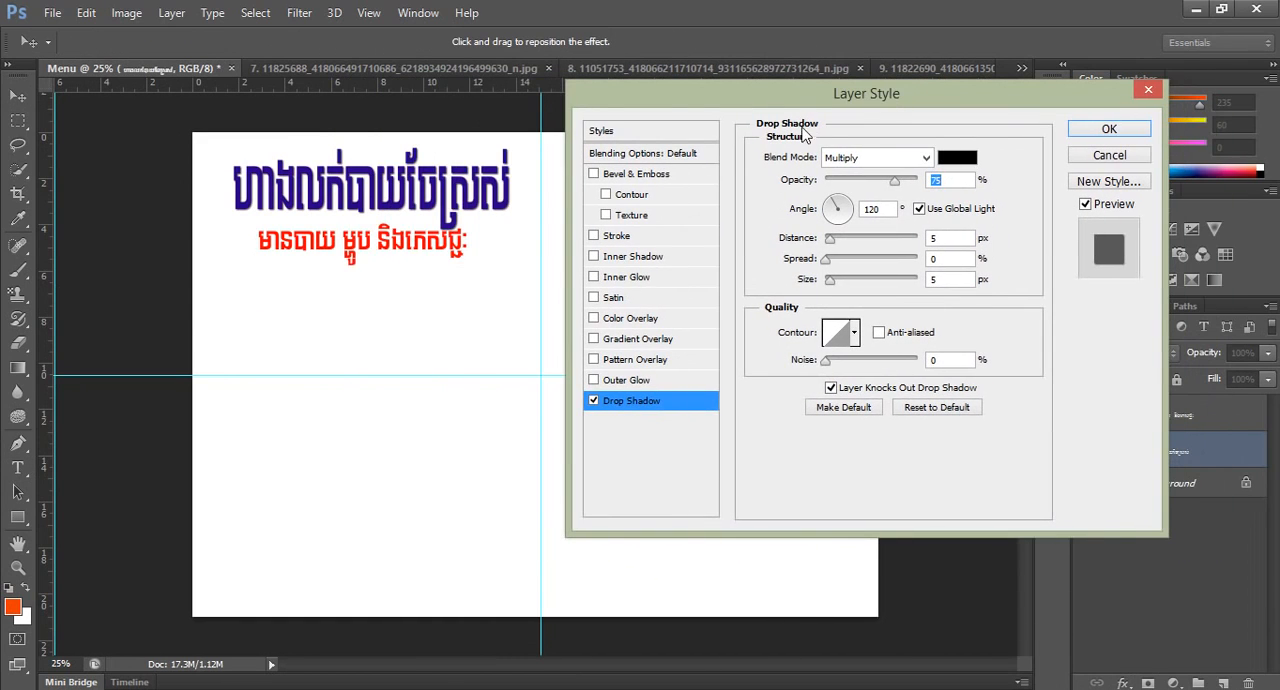
click(826, 361)
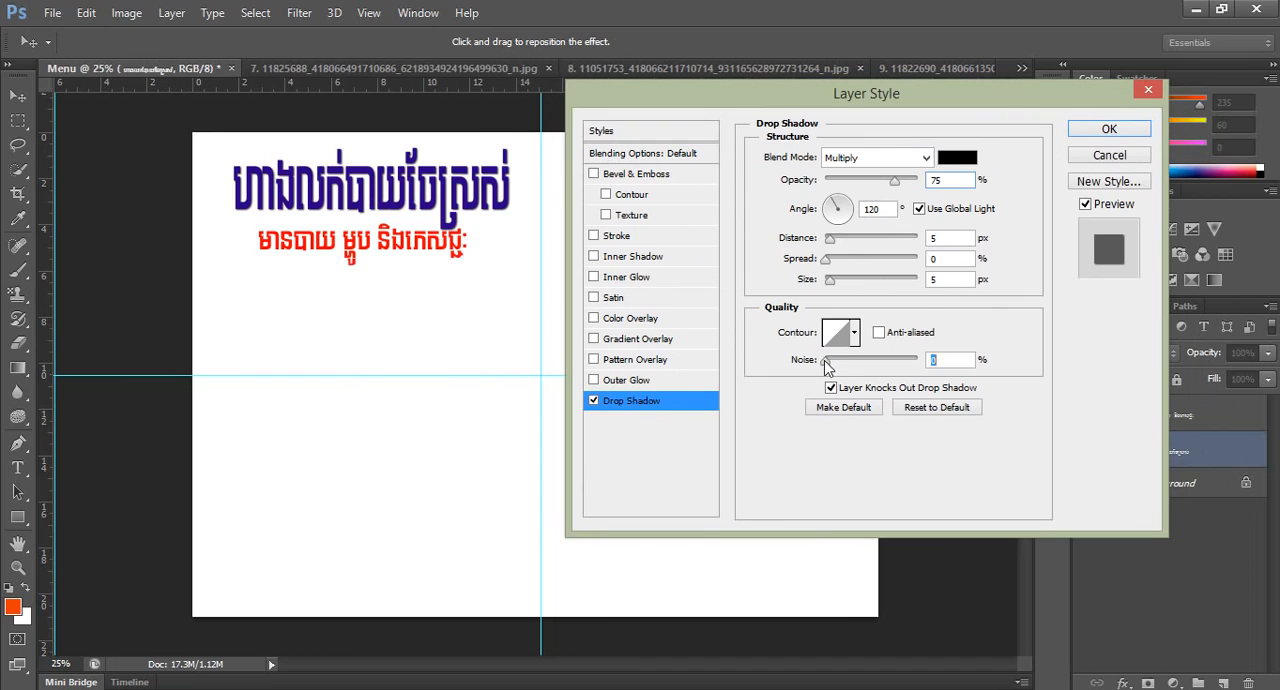
drag(825, 260, 837, 283)
drag(826, 238, 835, 238)
drag(834, 284, 827, 284)
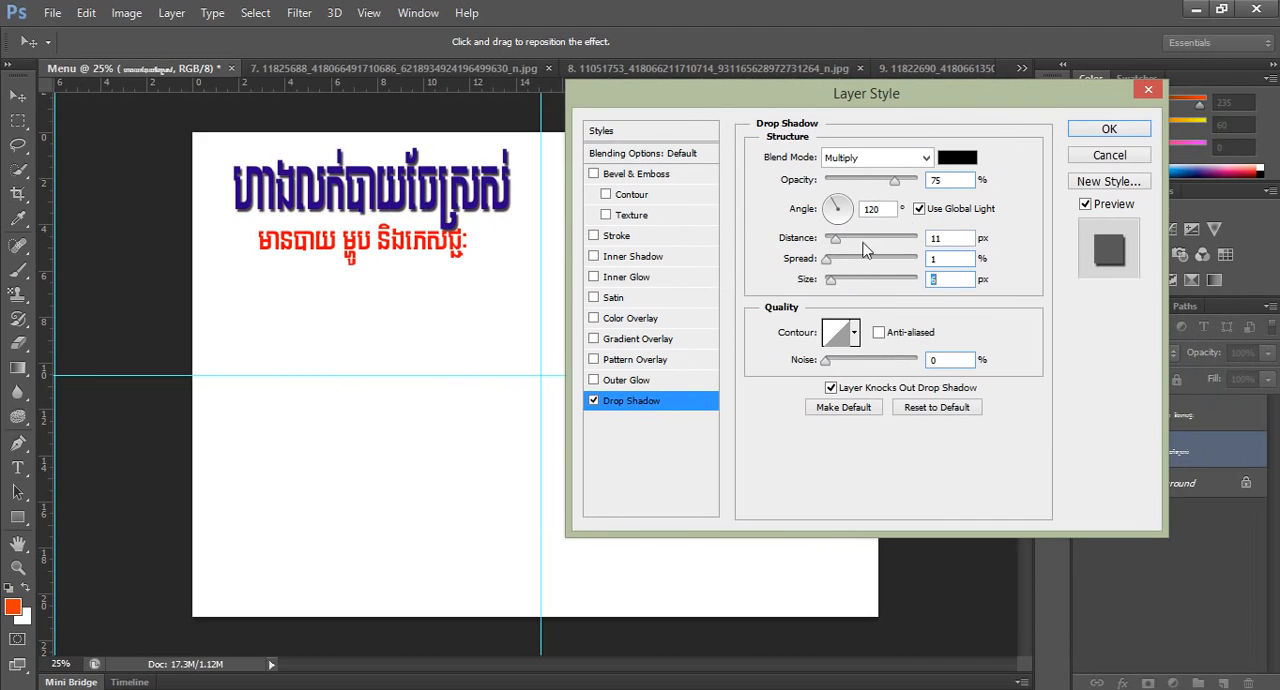
click(1100, 129)
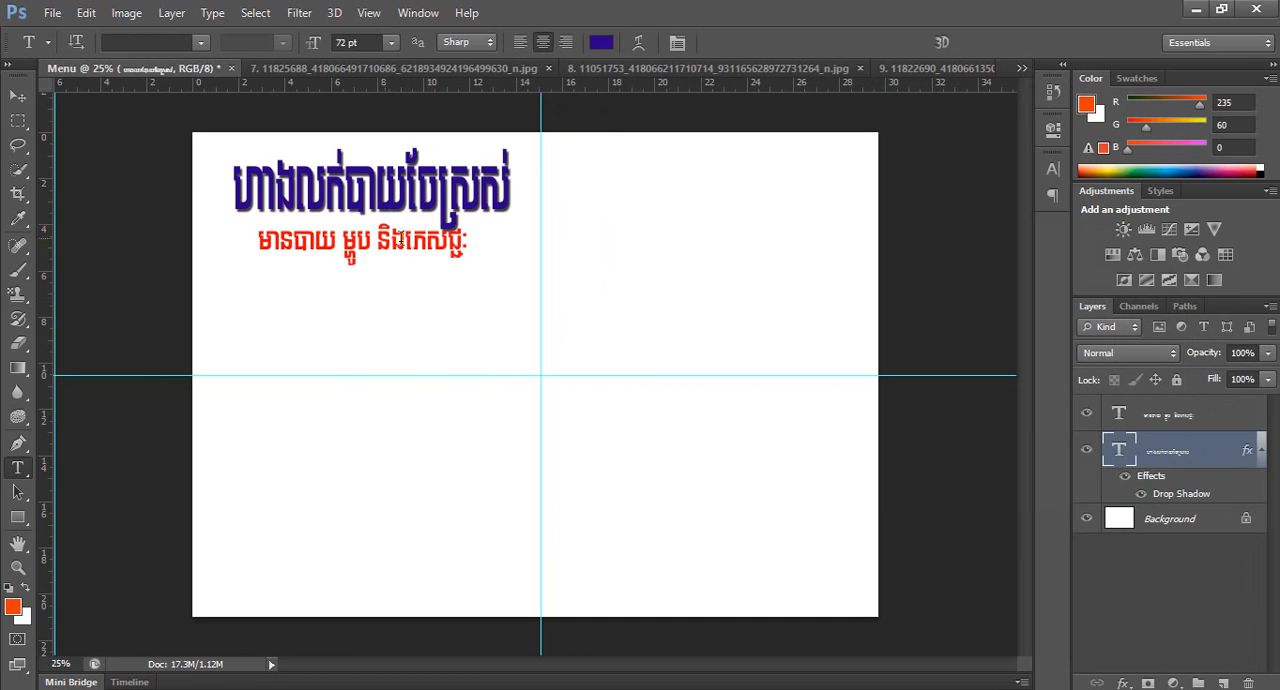
Shift the subtitle about 0.65 cm down and 0.36 cm right to clear the title, and deselect the layers.
click(17, 95)
drag(353, 240, 361, 256)
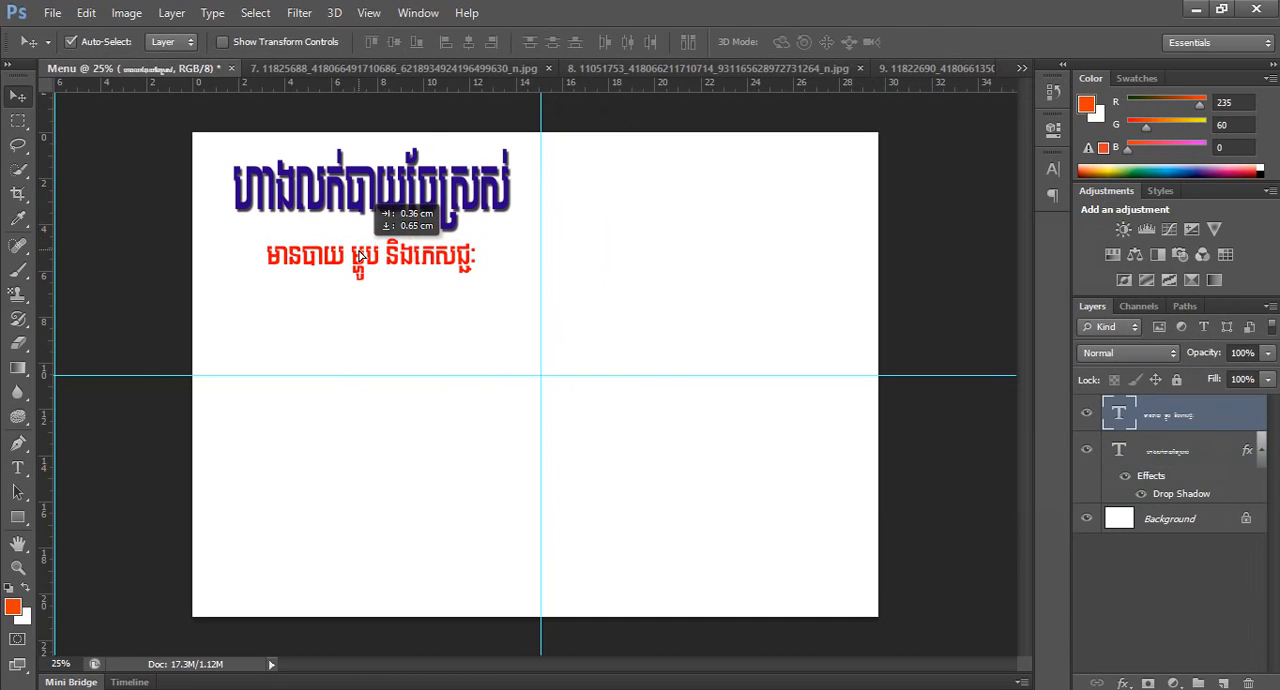
key(ctrl+minus)
key(ctrl+plus)
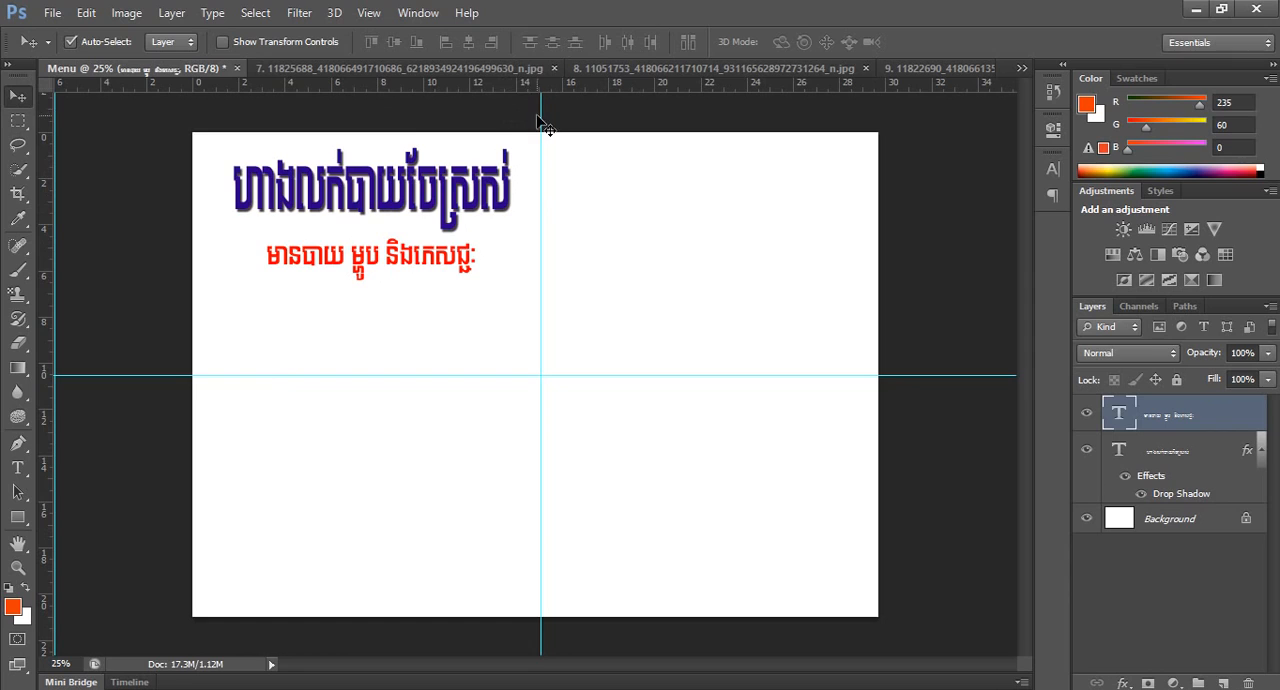
click(1155, 523)
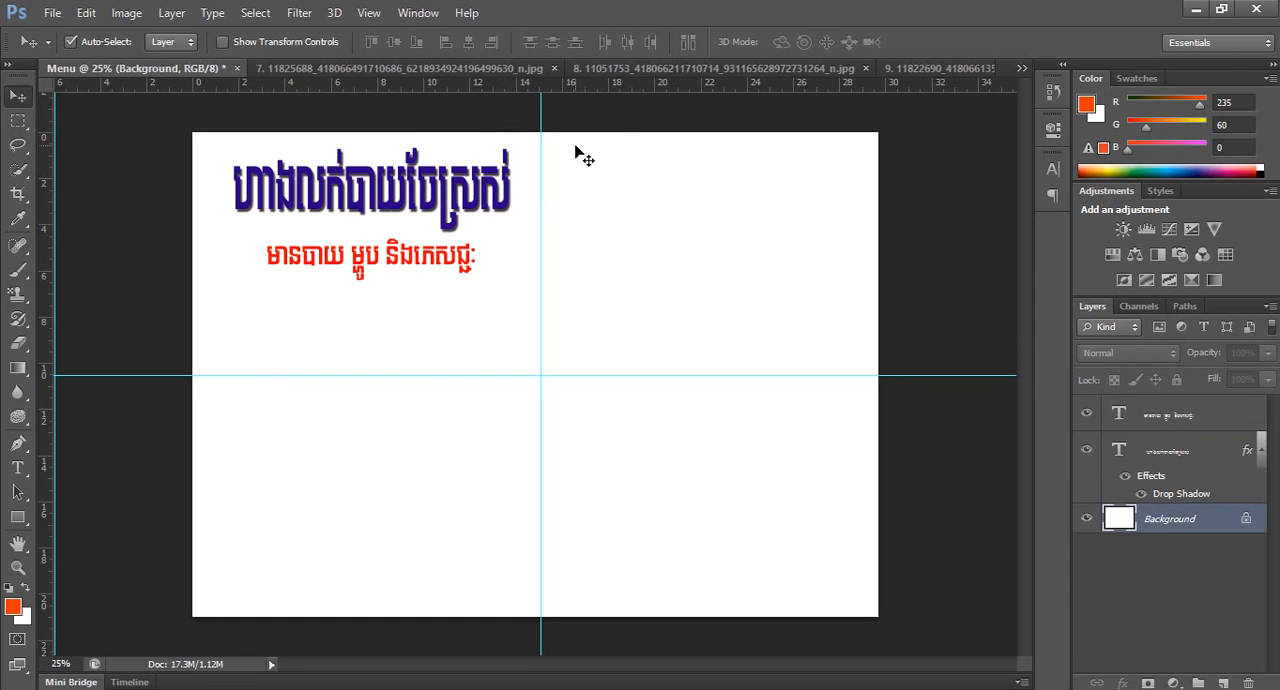
click(548, 123)
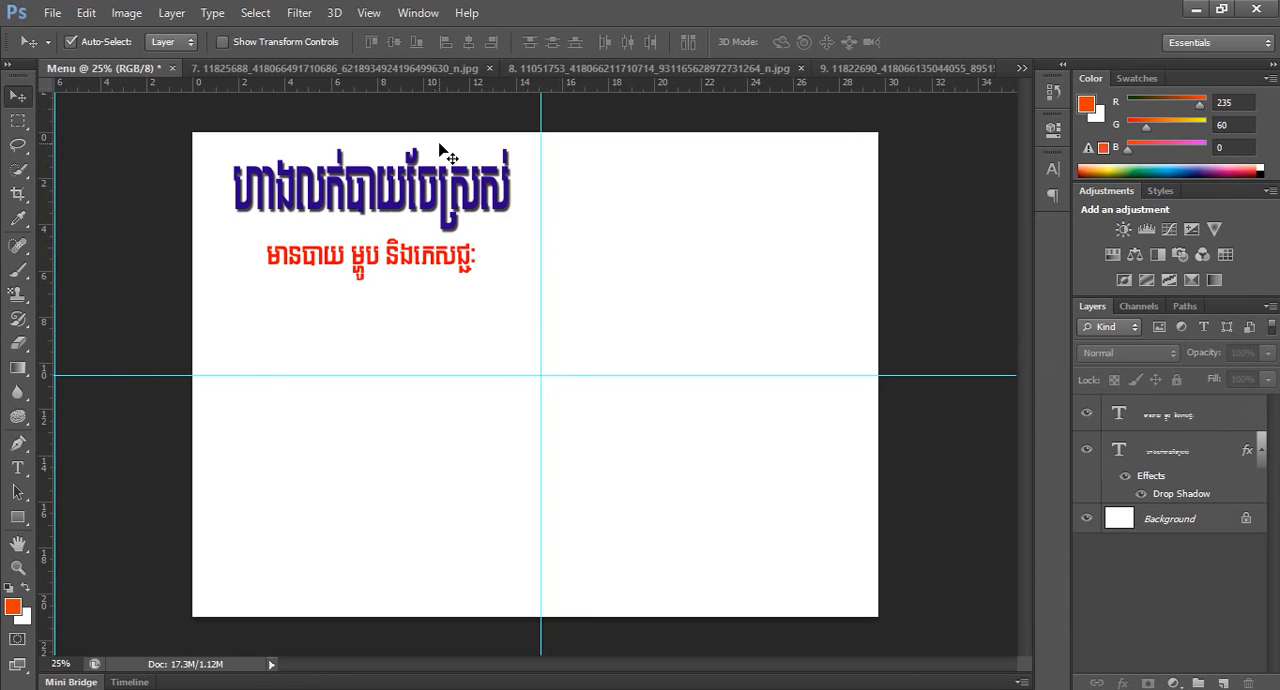
Copy food photo 7 into the Menu document, close its source image, and place the photo below the subtitle.
click(311, 68)
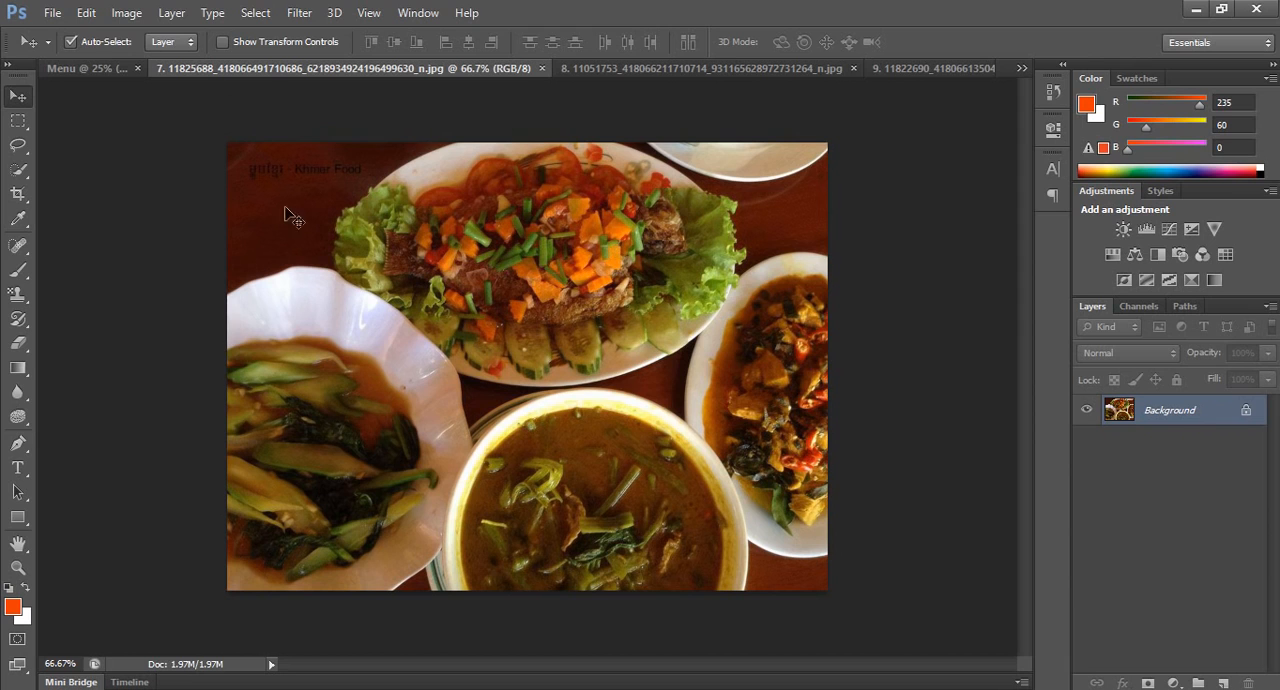
drag(357, 71, 578, 164)
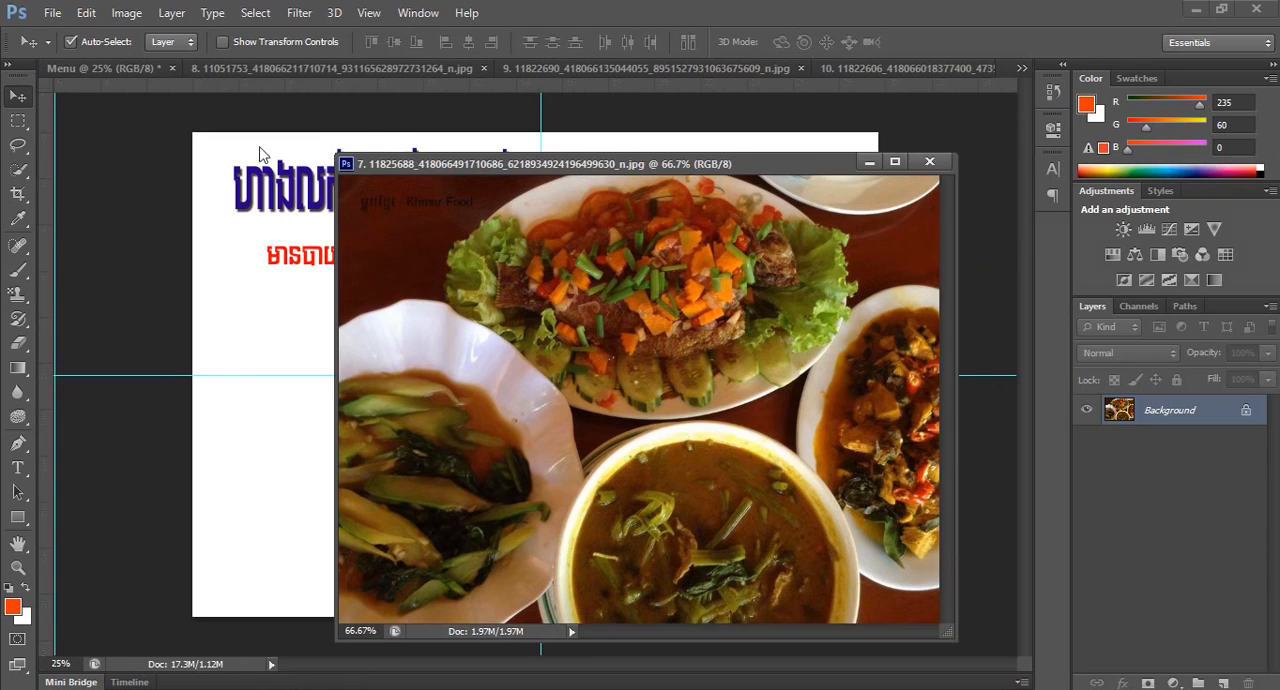
drag(463, 399, 256, 330)
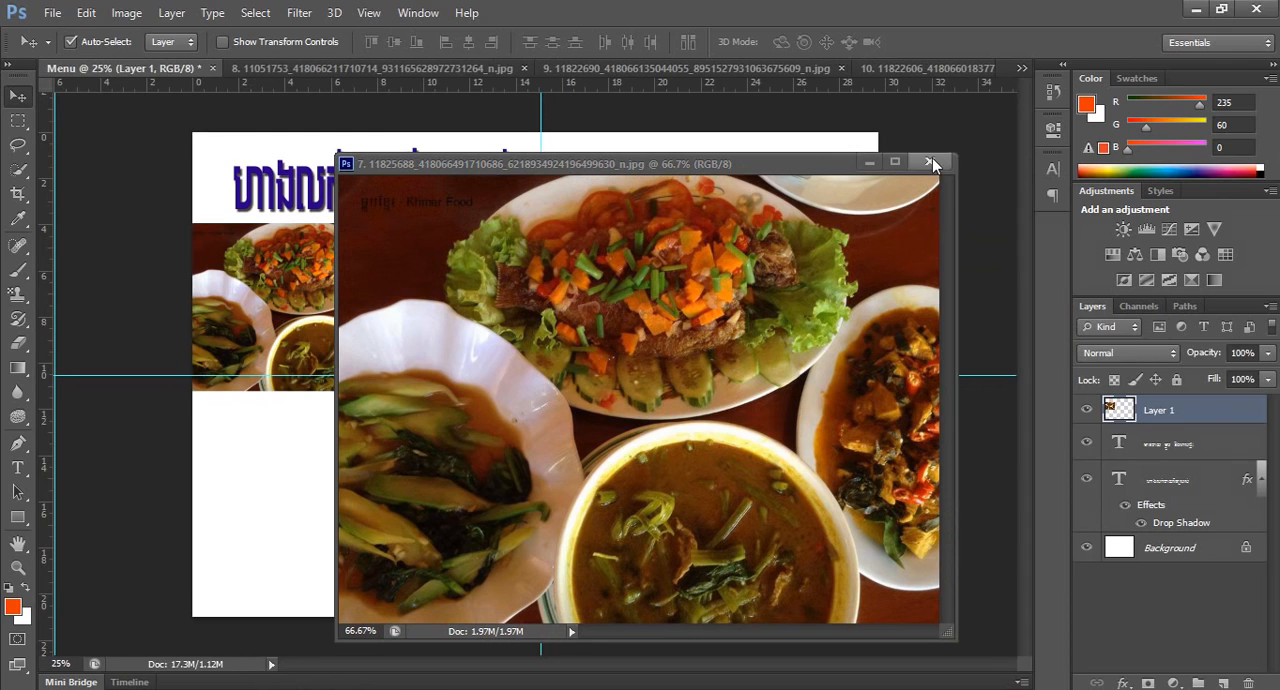
click(931, 163)
drag(385, 278, 405, 393)
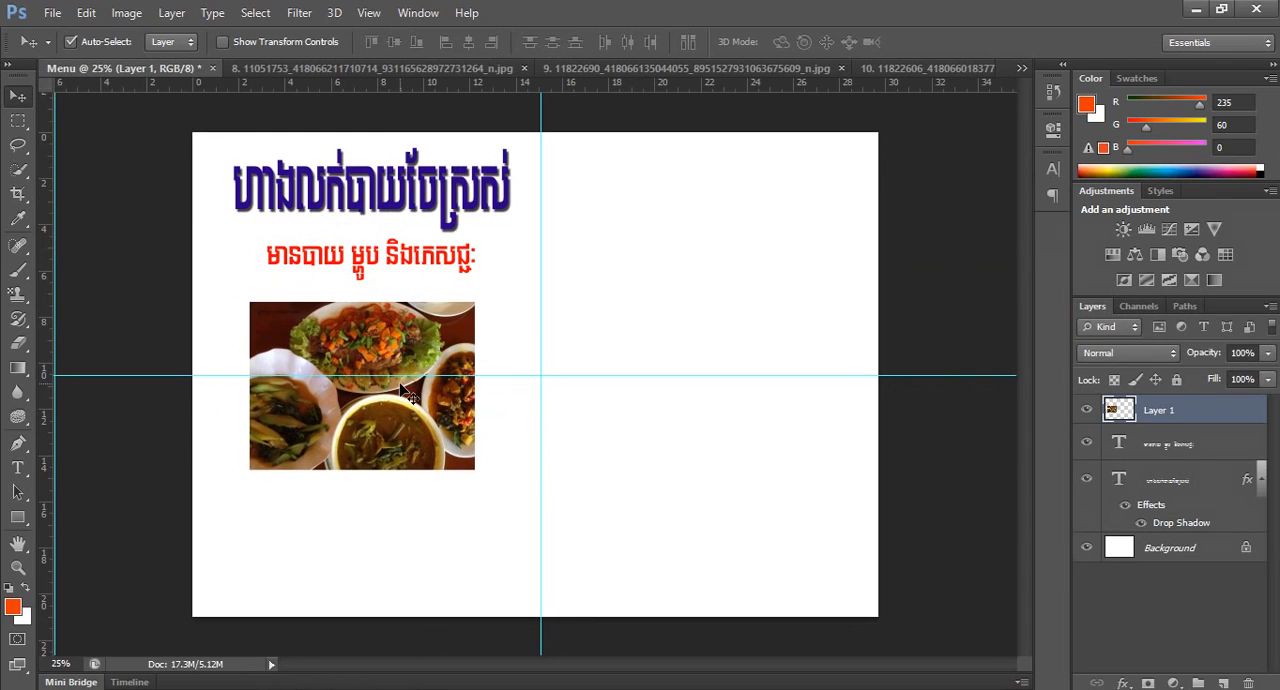
Scale the food photo to about 32.6% and place it below the subtitle's left end, just above the horizontal guide.
key(ctrl+t)
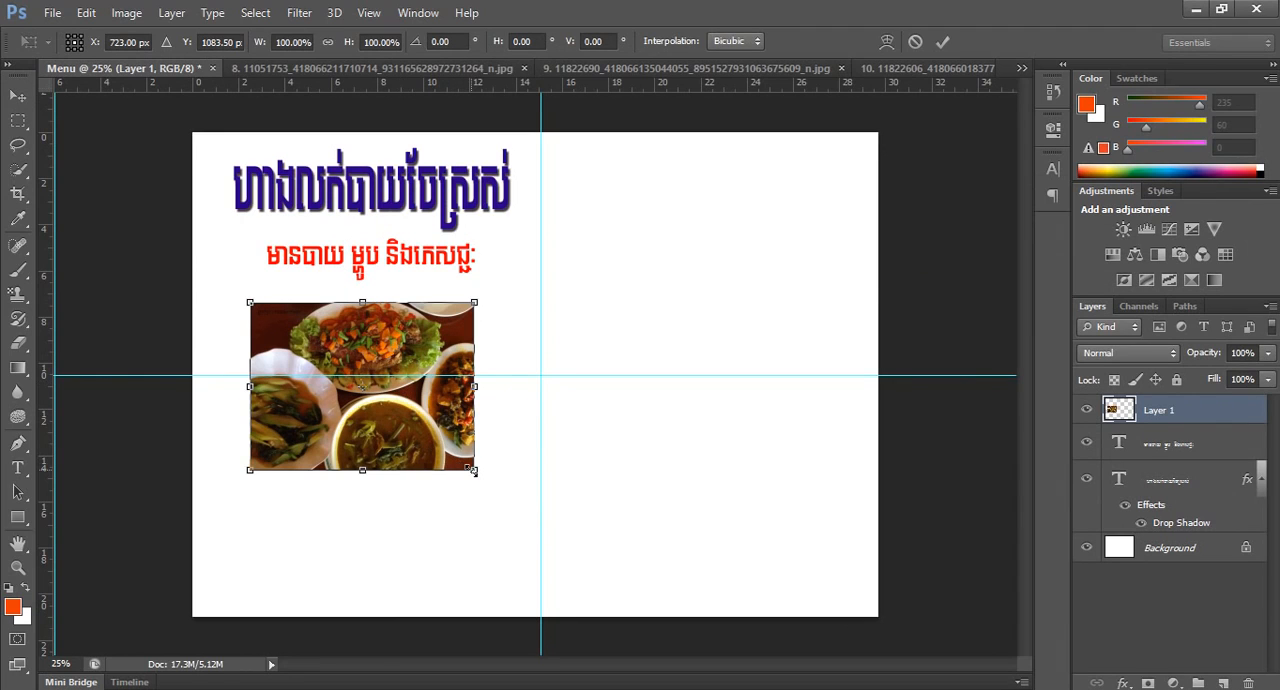
drag(472, 470, 401, 413)
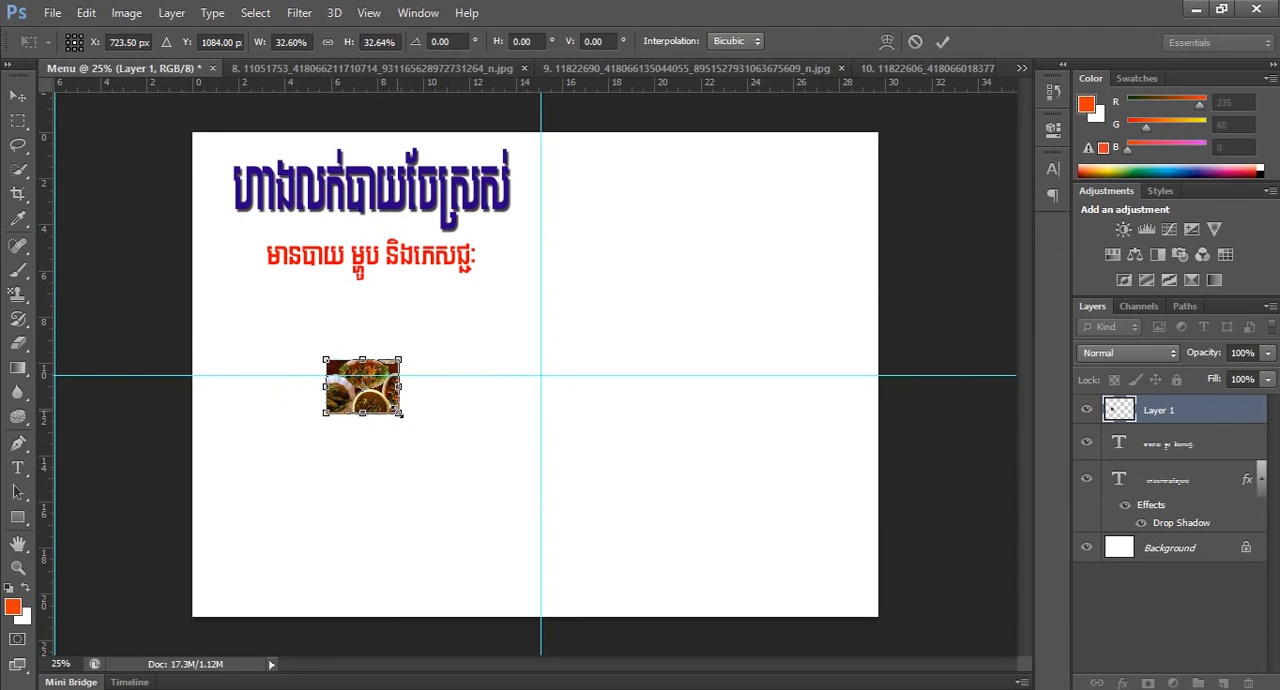
ctrl+click(397, 411)
ctrl+click(397, 411)
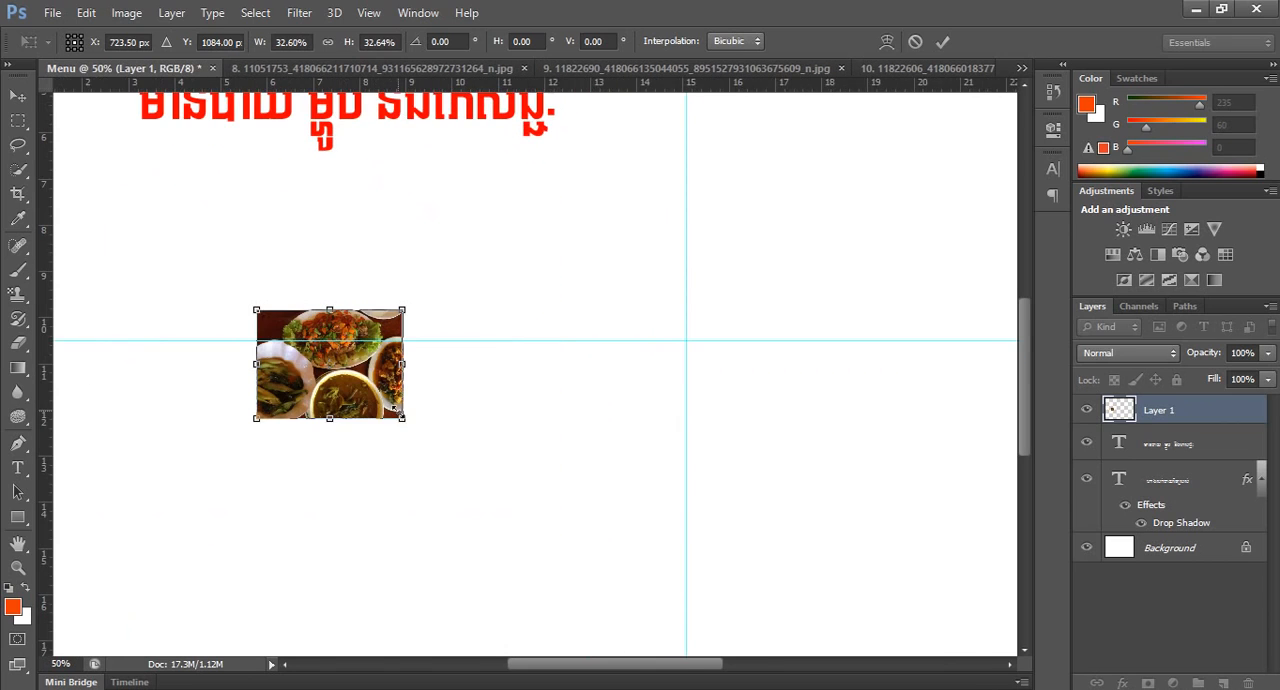
drag(362, 320, 491, 366)
drag(452, 433, 290, 343)
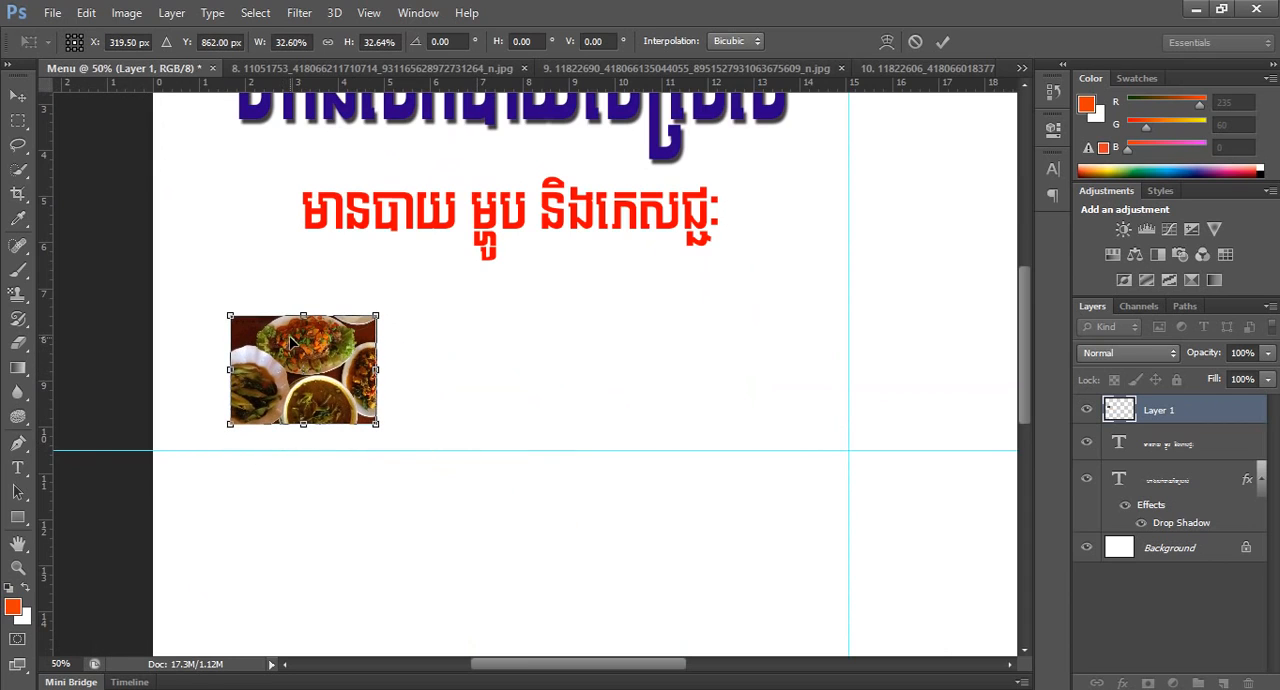
key(Return)
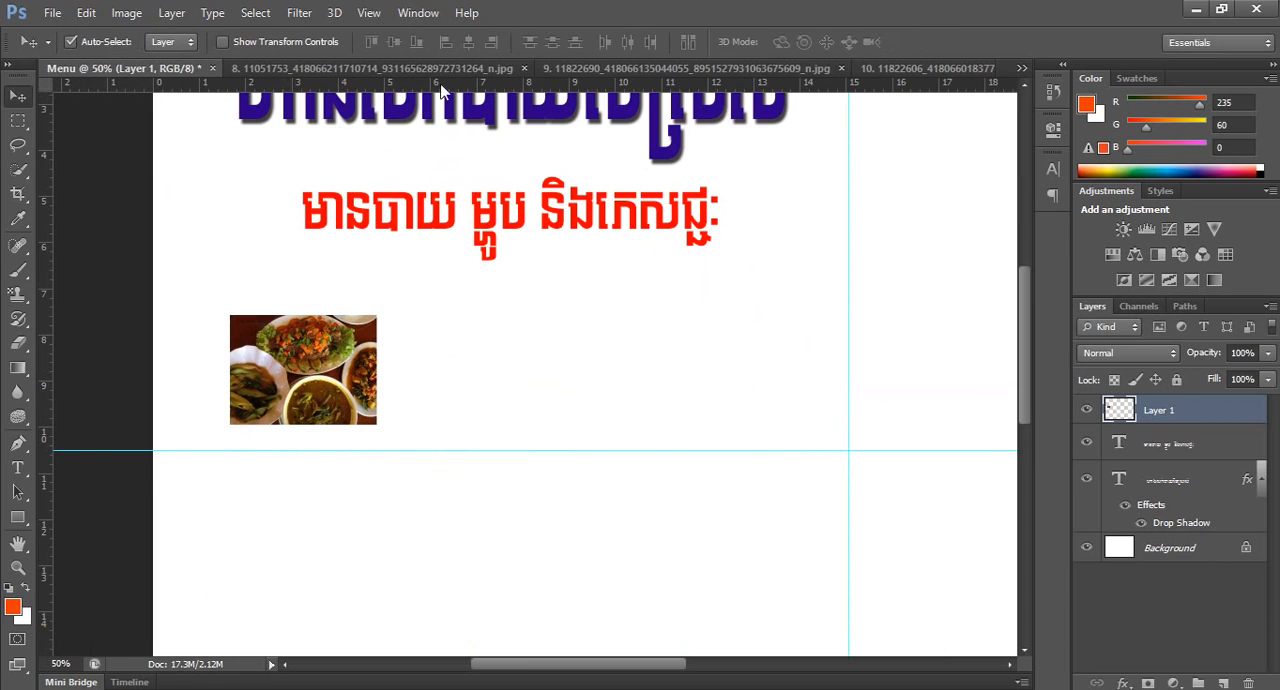
Copy food photo 8 into the Menu document, close its source image, and position the photo below the subtitle.
click(384, 70)
drag(519, 70, 397, 257)
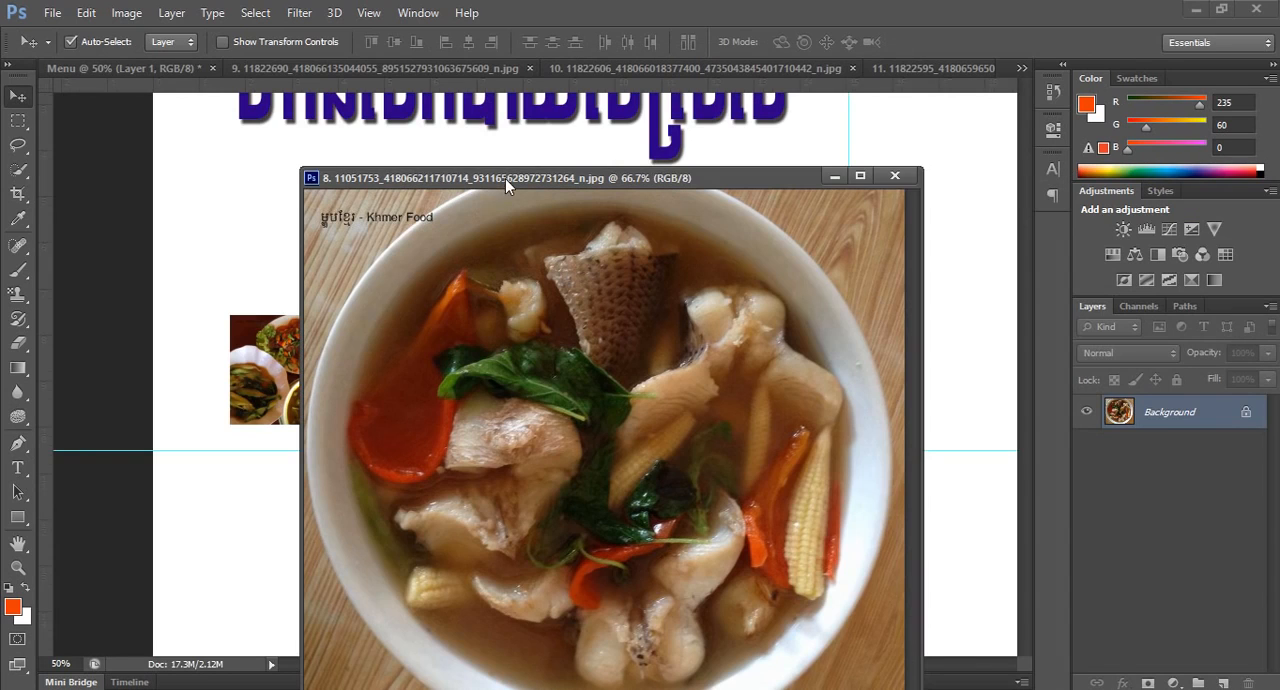
drag(505, 178, 693, 123)
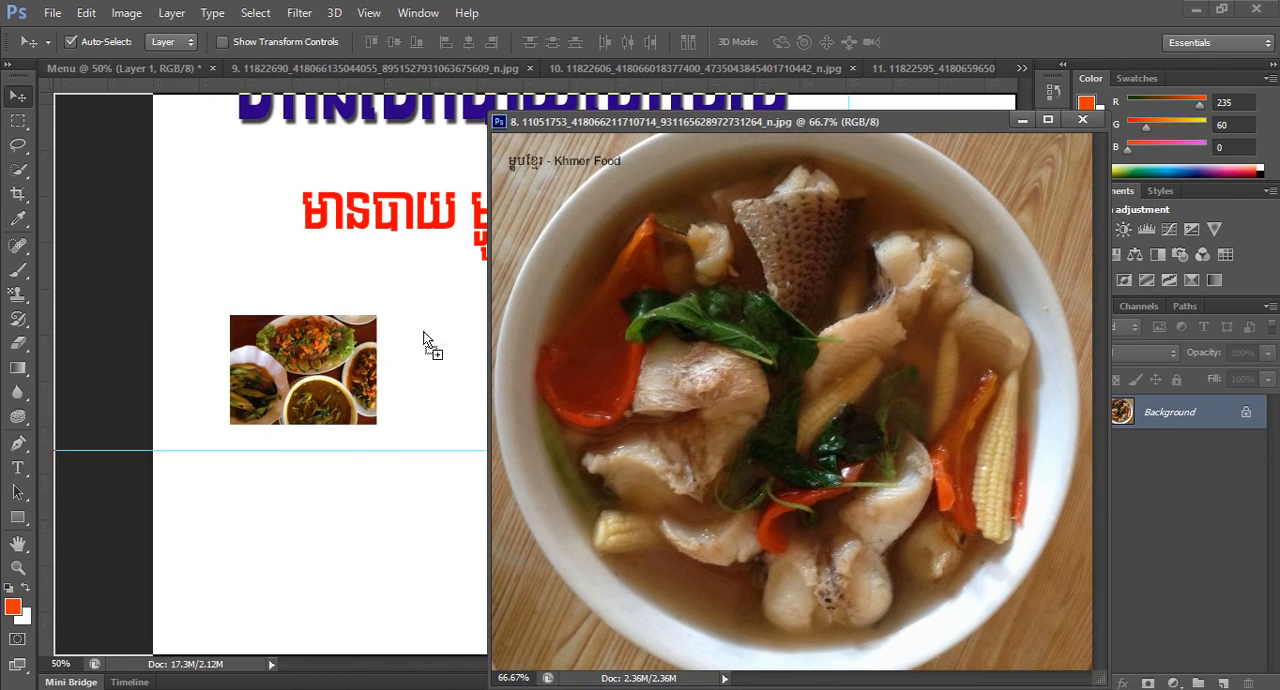
drag(399, 316, 399, 316)
click(1078, 124)
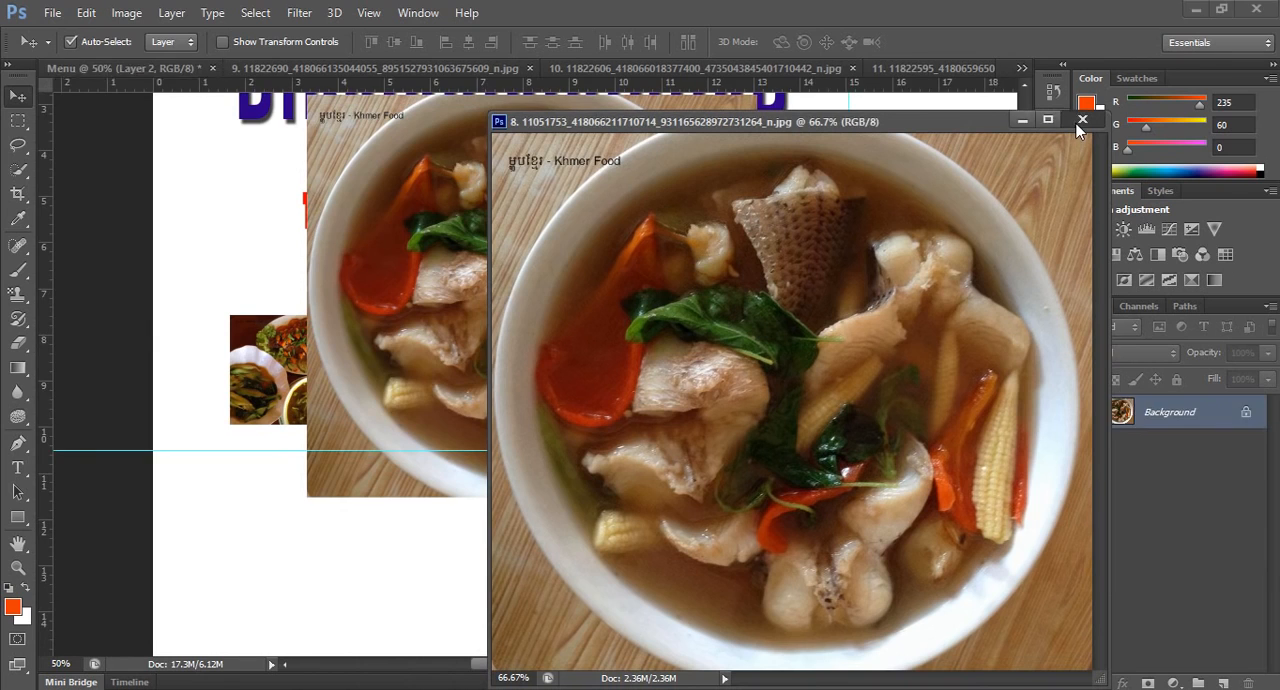
drag(548, 178, 640, 418)
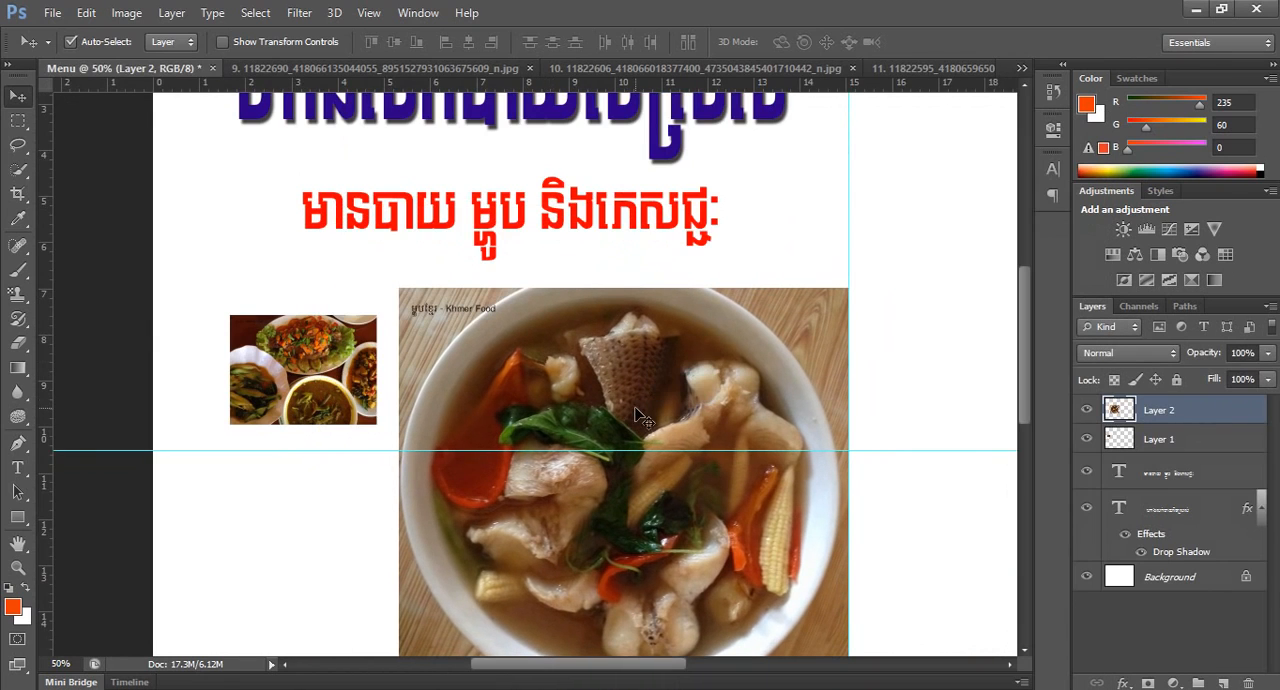
key(ctrl+t)
alt+click(633, 385)
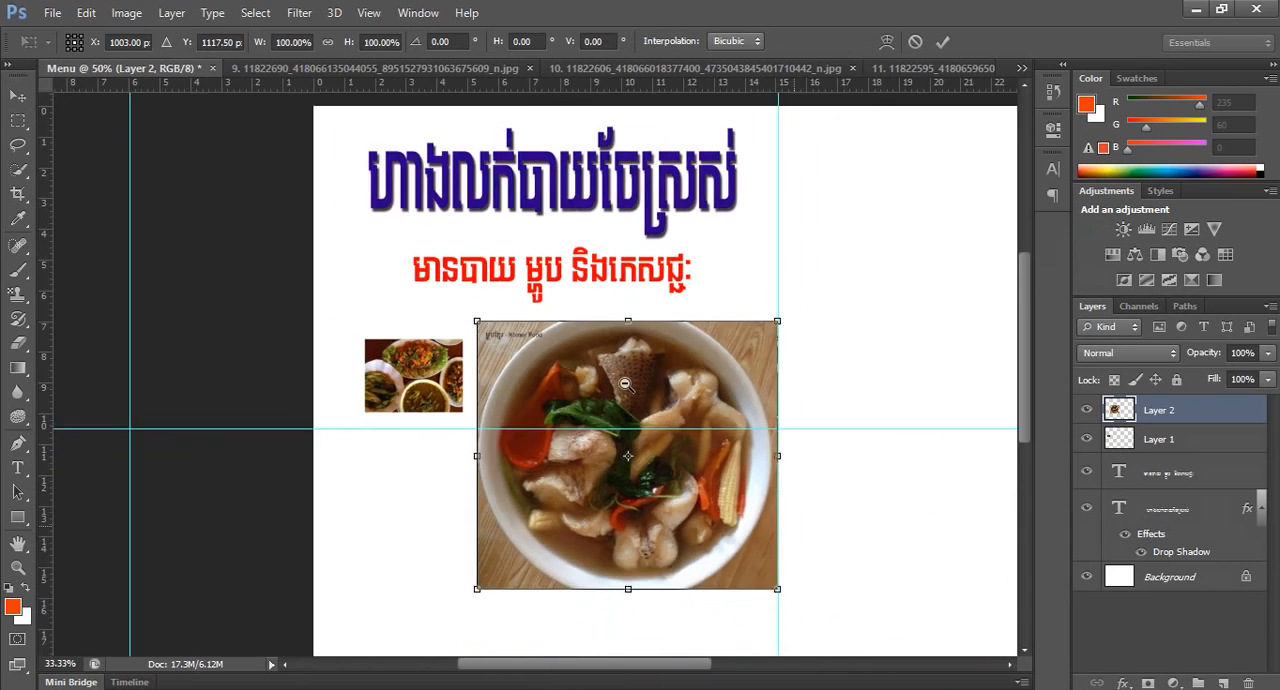
drag(540, 495, 478, 438)
drag(443, 368, 284, 401)
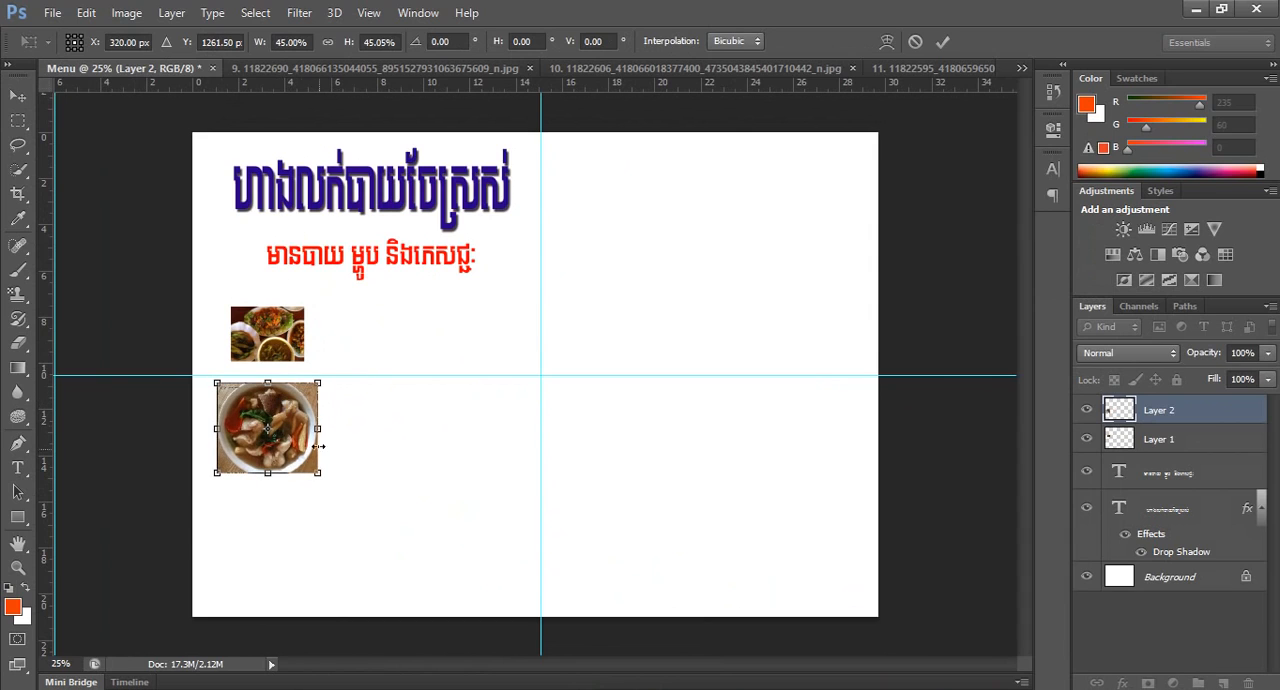
drag(318, 475, 290, 403)
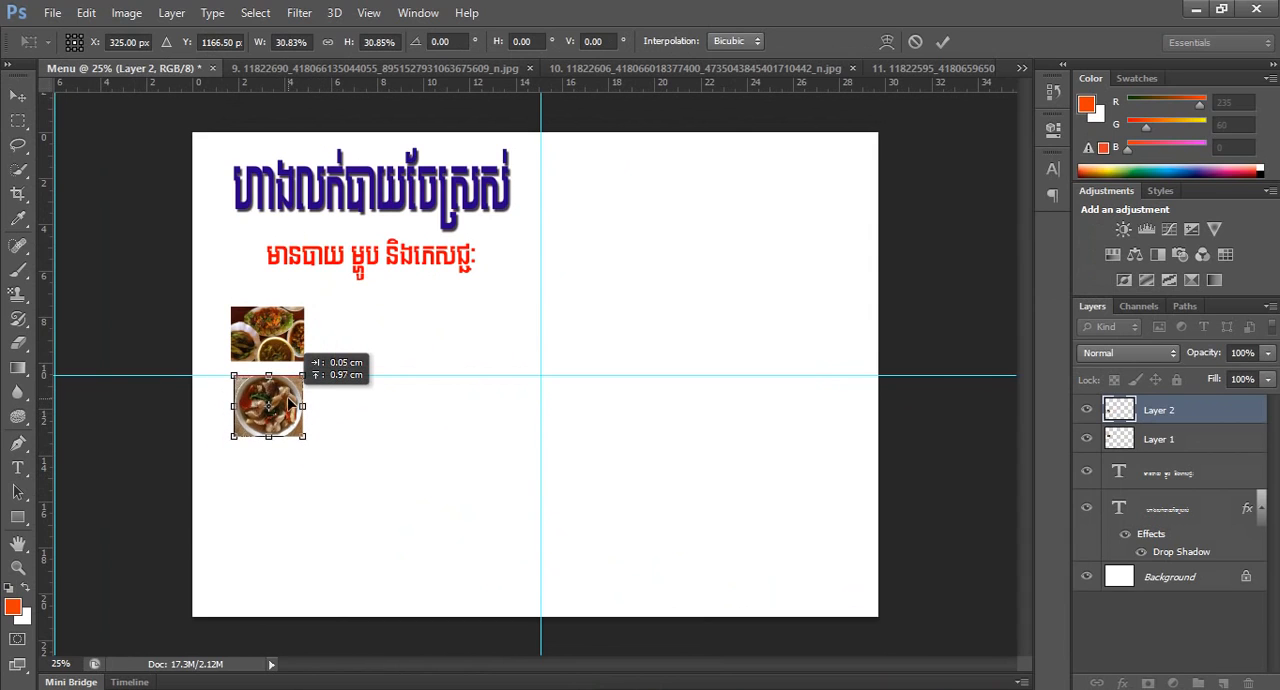
Copy food photo 9, the fruit collage, into the Menu document and close its source image.
click(464, 72)
drag(465, 67, 897, 208)
drag(778, 436, 575, 255)
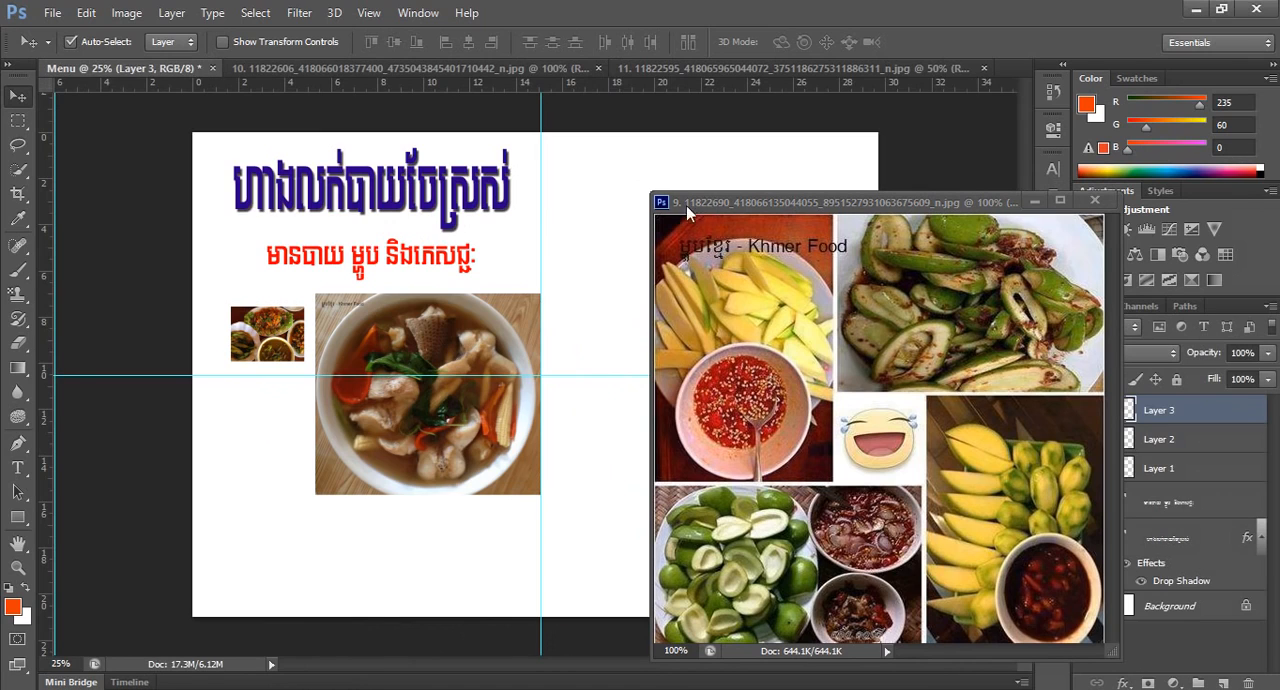
click(1093, 200)
Scale the soup photo to about 35.2% and place it beneath the first food photo, just below the horizontal guide.
drag(474, 360, 489, 383)
key(ctrl+t)
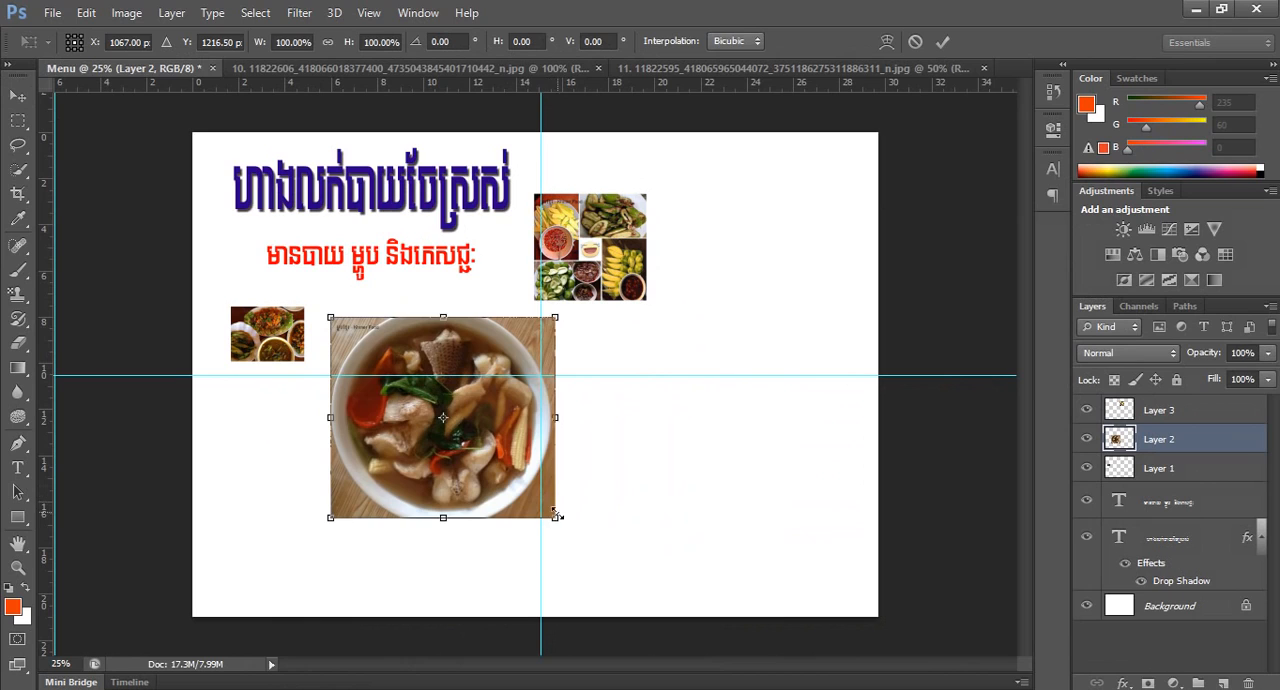
drag(557, 519, 489, 447)
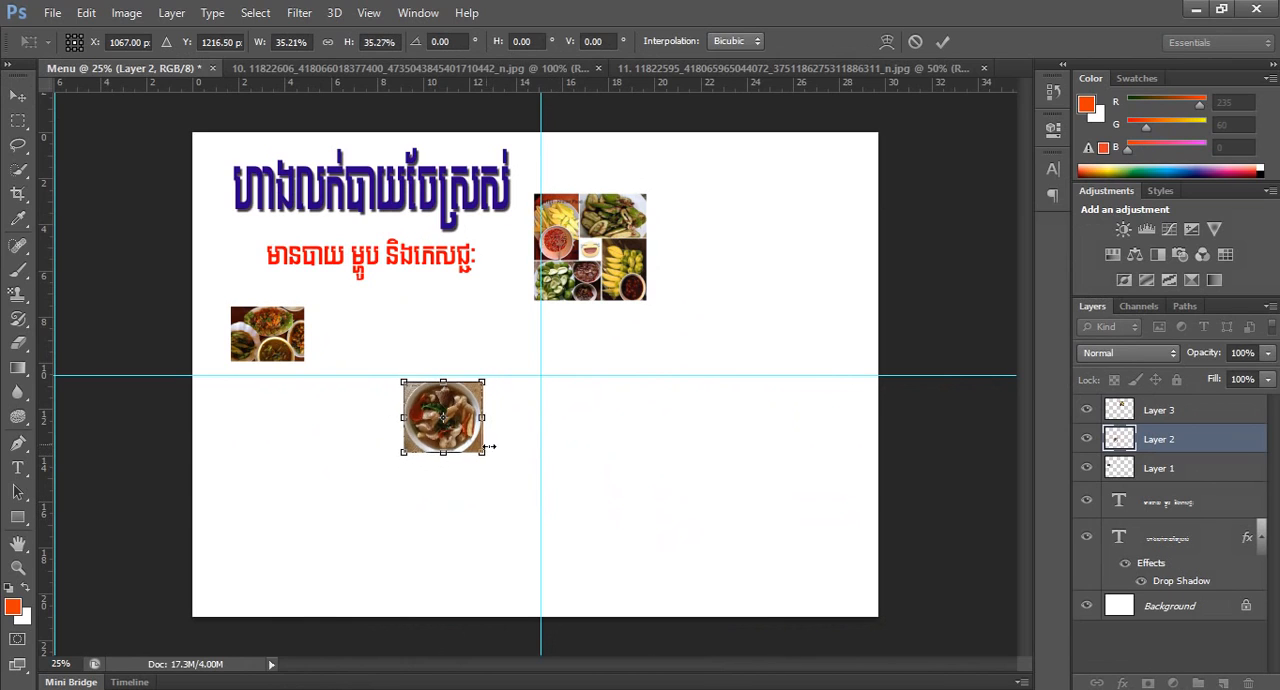
drag(455, 393, 280, 400)
key(Return)
Move the fruit collage near the top of the page's right half, just beside the vertical guide.
drag(588, 220, 608, 187)
key(ctrl+t)
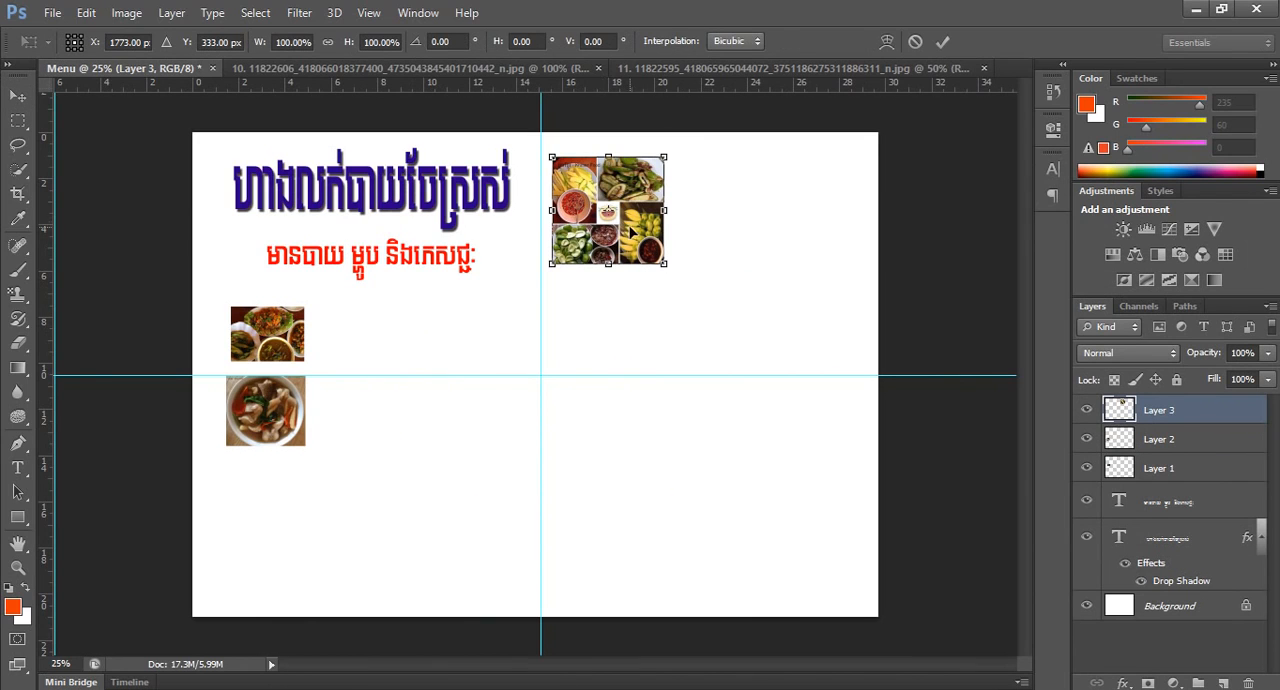
key(Return)
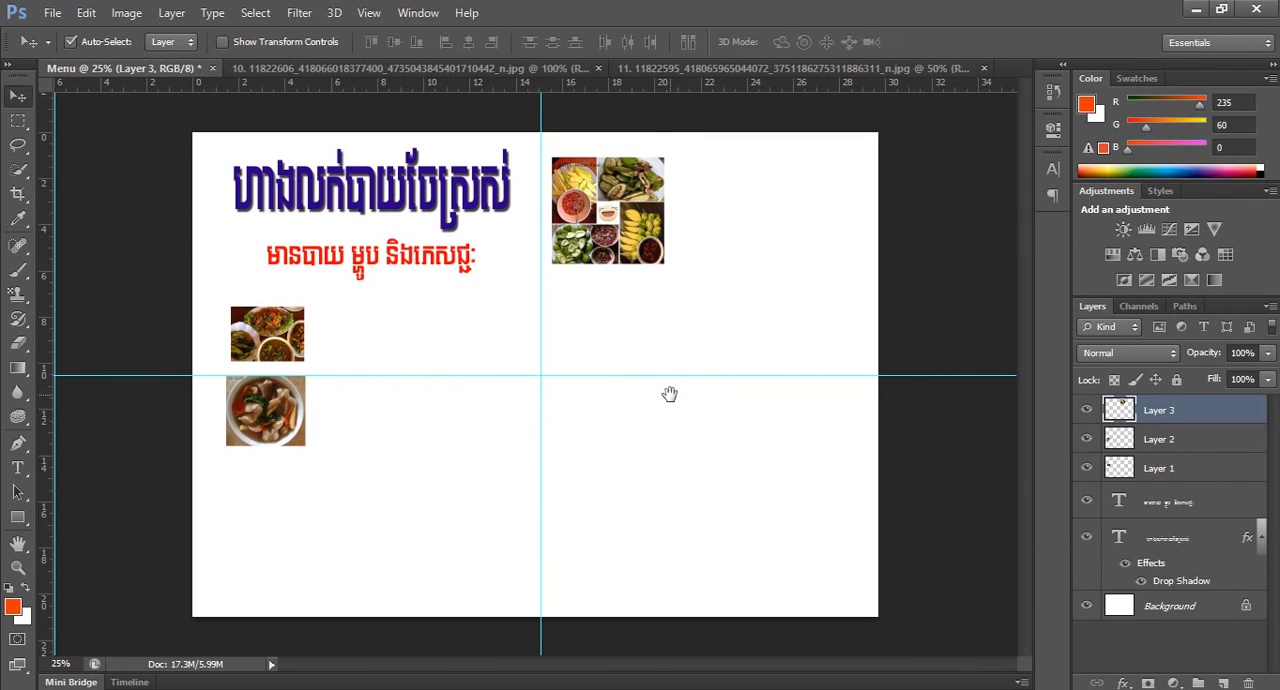
Enlarge the first food photo below the subtitle to about 158% around its centre.
scroll(666, 391, up, 1)
drag(538, 374, 677, 429)
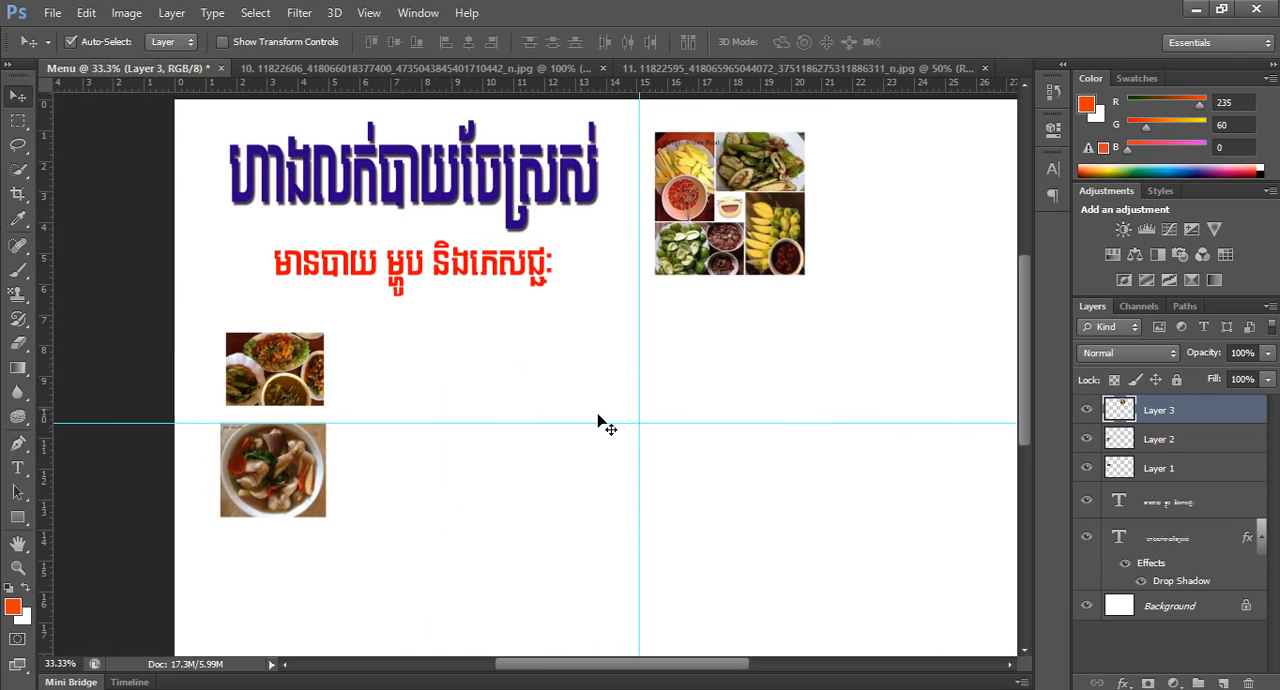
click(287, 390)
key(ctrl+t)
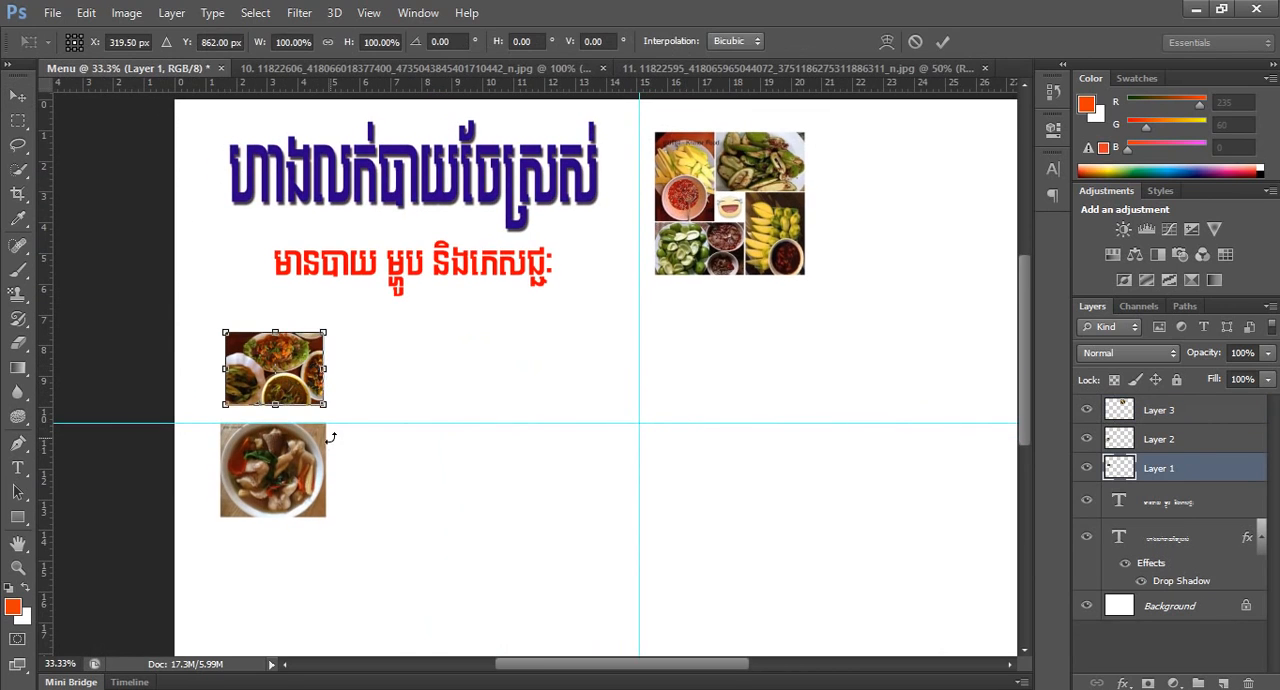
drag(321, 405, 350, 427)
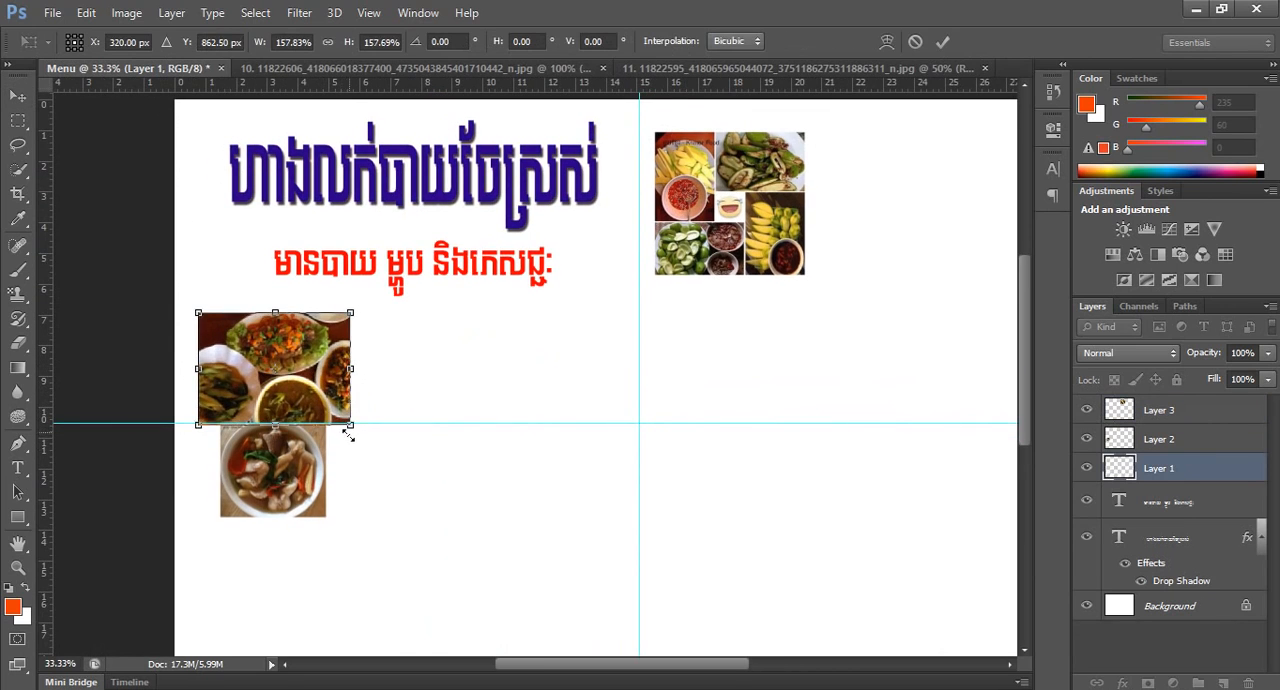
key(Return)
Move the soup photo down and enlarge it to about 150%, aligning its right edge with the photo above.
drag(292, 497, 345, 600)
key(ctrl+t)
drag(301, 508, 310, 508)
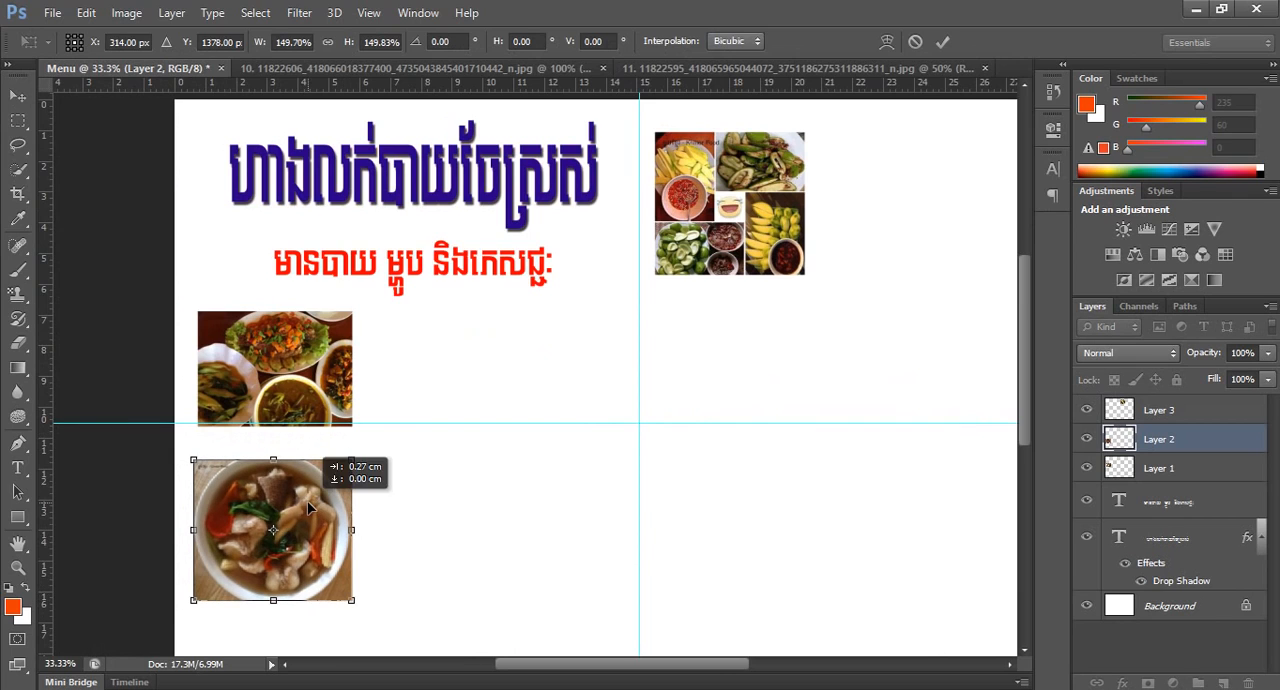
key(Return)
Copy food photo 10 into the Menu document, close its source image, and place the photo below the soup photo.
scroll(366, 514, down, 2)
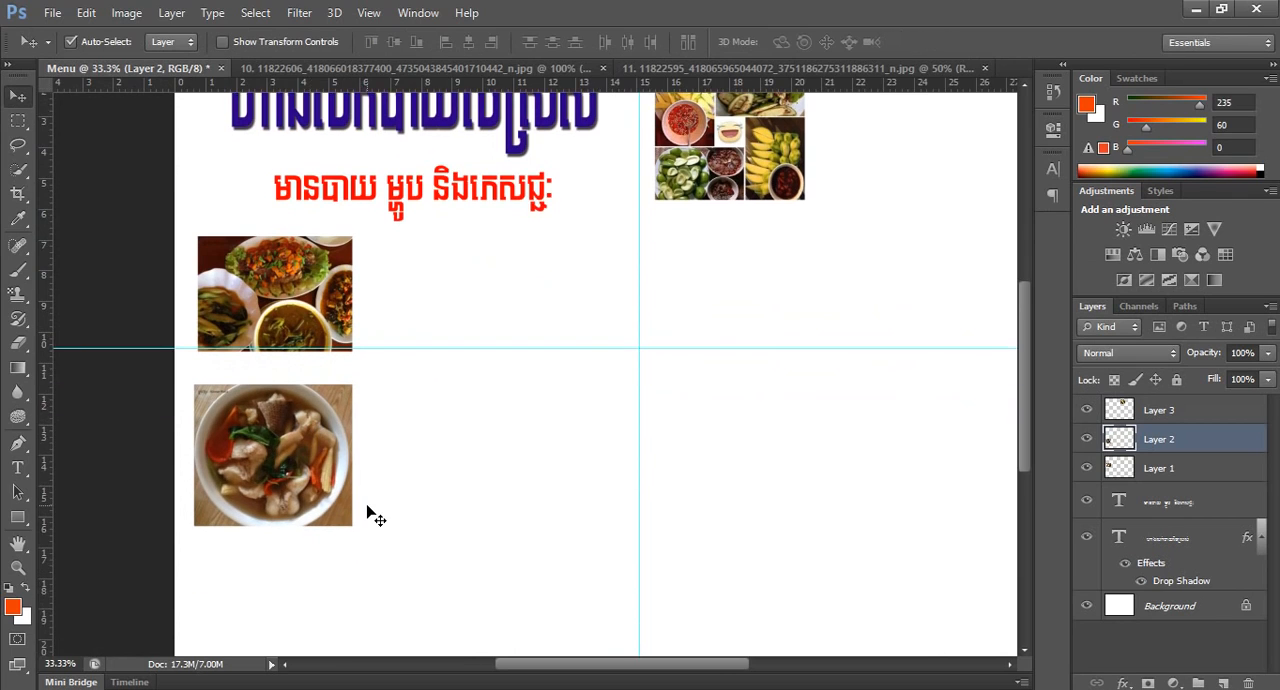
scroll(368, 512, down, 2)
scroll(370, 512, up, 4)
key(space)
alt+click(381, 505)
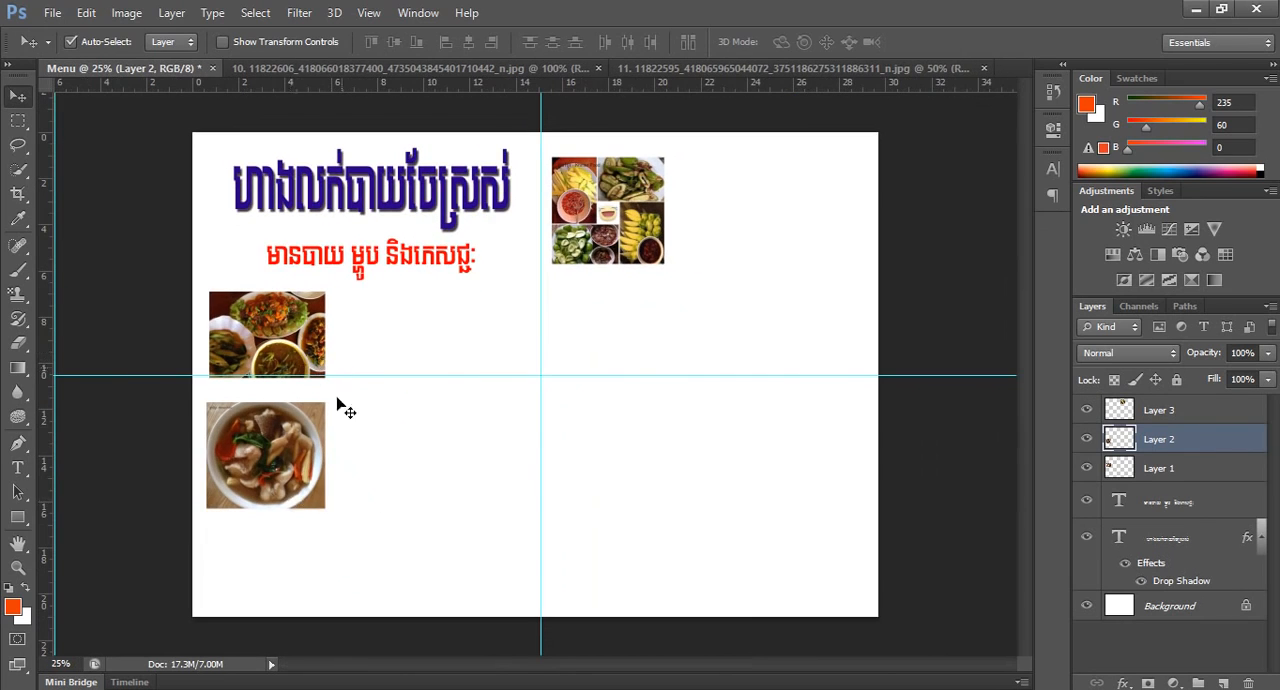
drag(530, 67, 677, 207)
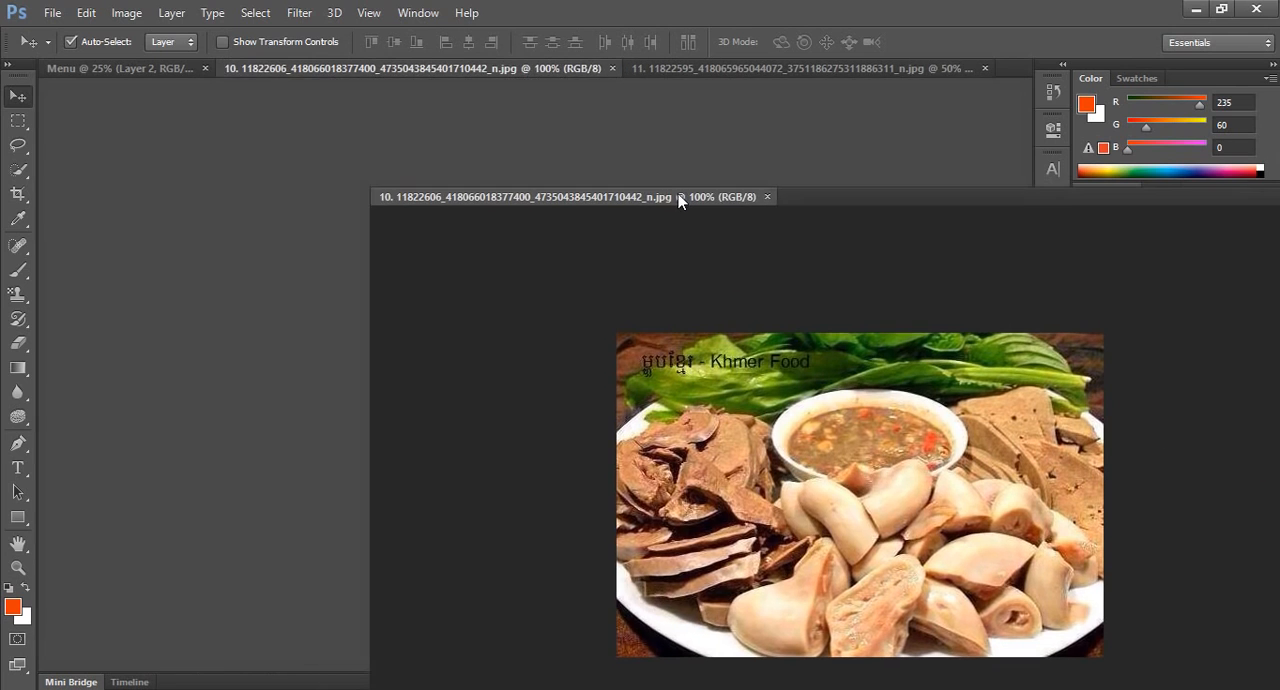
drag(440, 278, 284, 210)
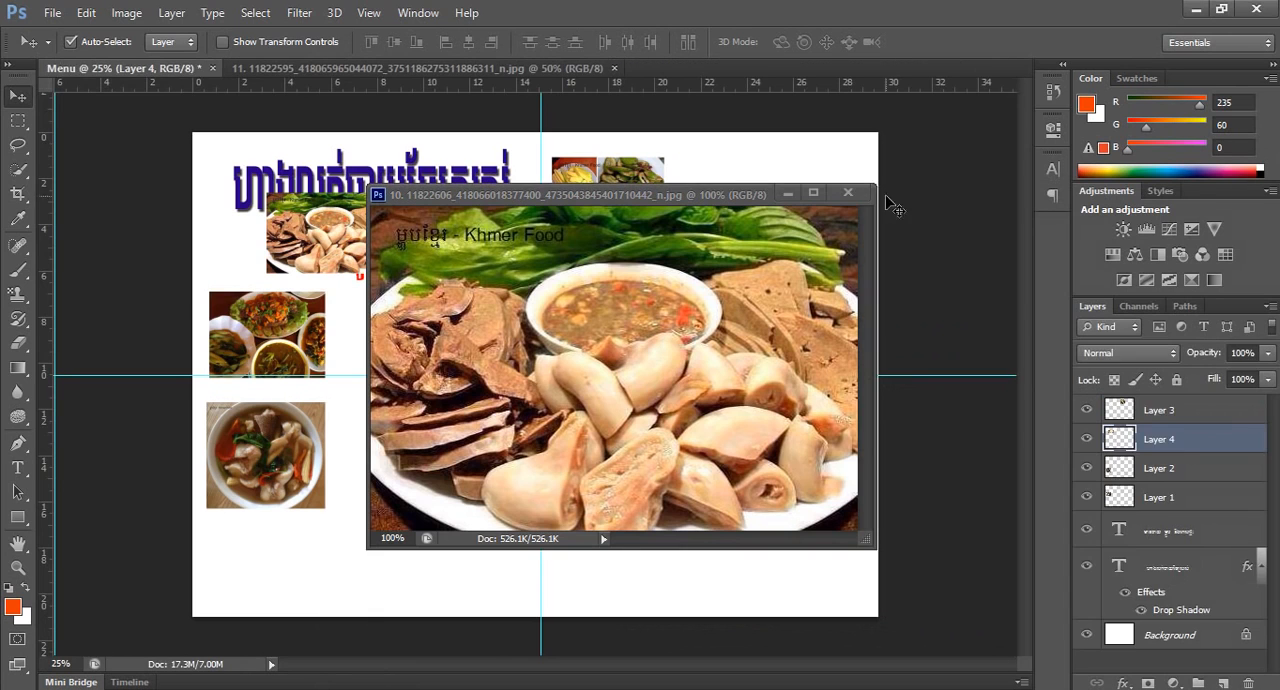
click(856, 189)
drag(333, 246, 273, 561)
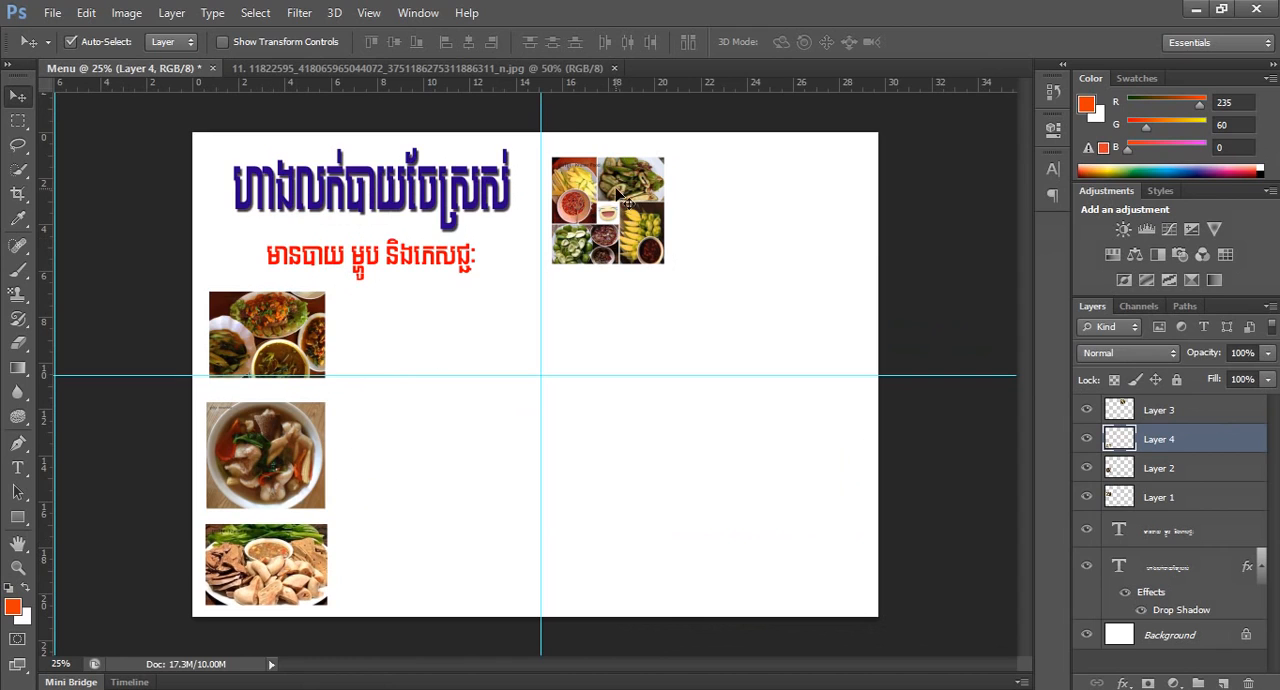
Copy food photo 11 into the Menu document and close its source image.
drag(500, 68, 678, 248)
drag(578, 488, 577, 400)
click(694, 260)
click(716, 259)
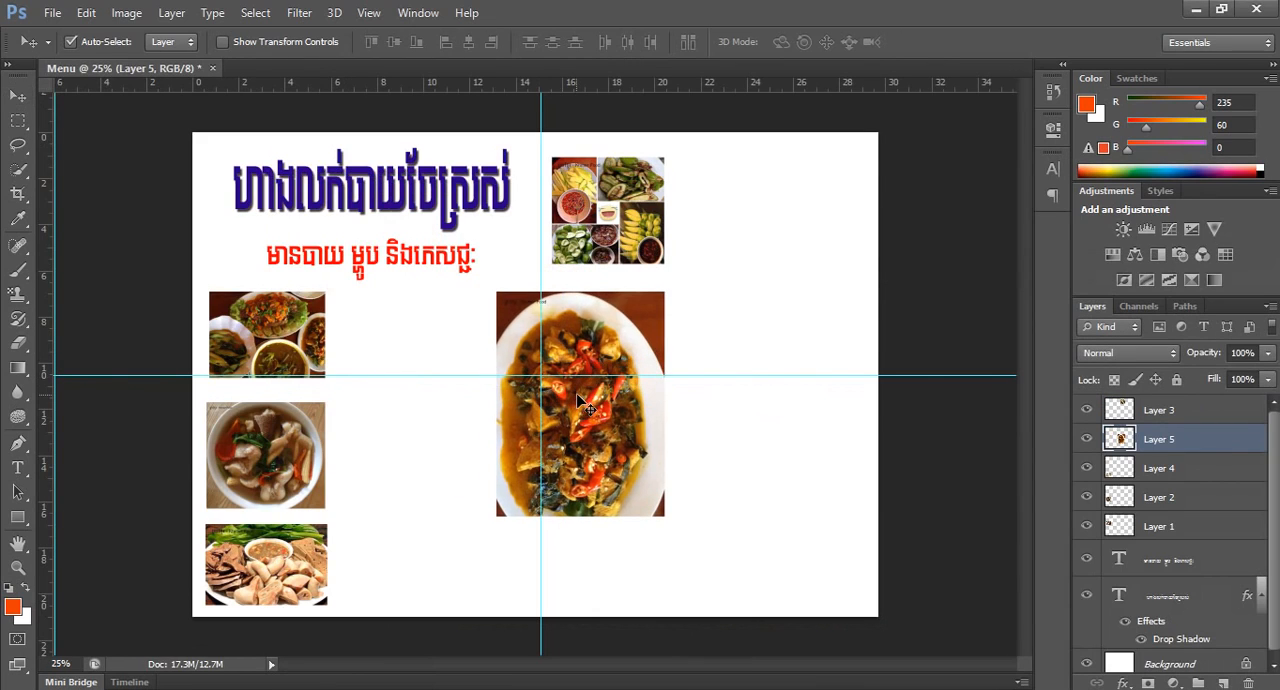
Scale food photo 11 to about 49%, rotate it about -90°, and place it below the fruit collage, just above the horizontal guide.
key(ctrl+t)
drag(666, 518, 620, 466)
drag(585, 362, 600, 300)
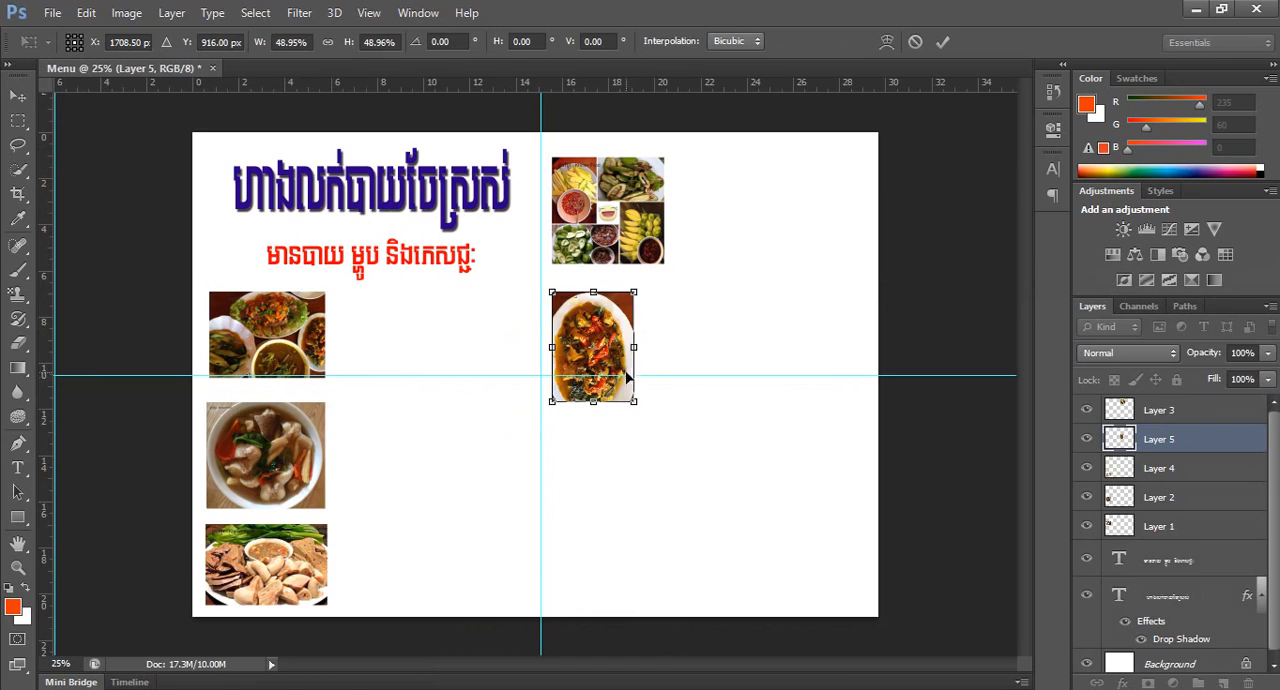
drag(641, 413, 661, 302)
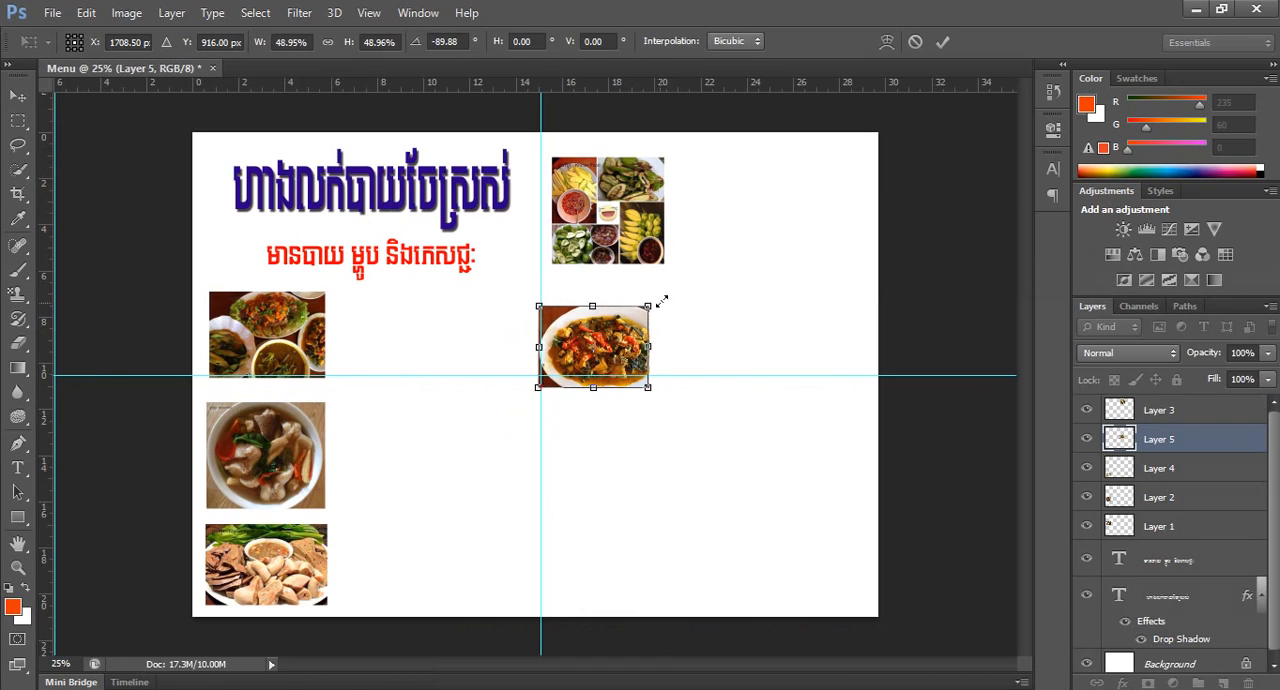
mouse_move(600, 343)
mouse_down()
mouse_move(616, 331)
mouse_move(608, 323)
mouse_up()
key(Return)
Deselect the layers and create a paragraph text box about 6.7 by 3.6 cm to the right of the first food photo.
scroll(618, 327, up, 1)
scroll(391, 427, down, 1)
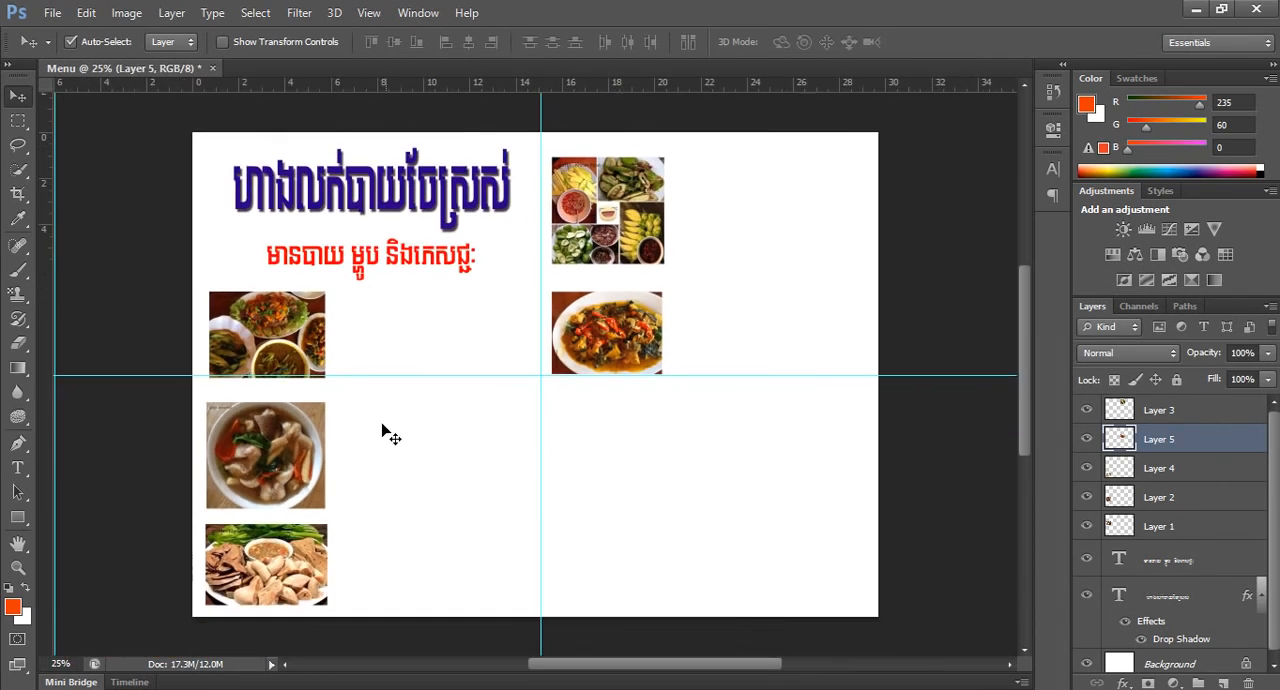
click(345, 369)
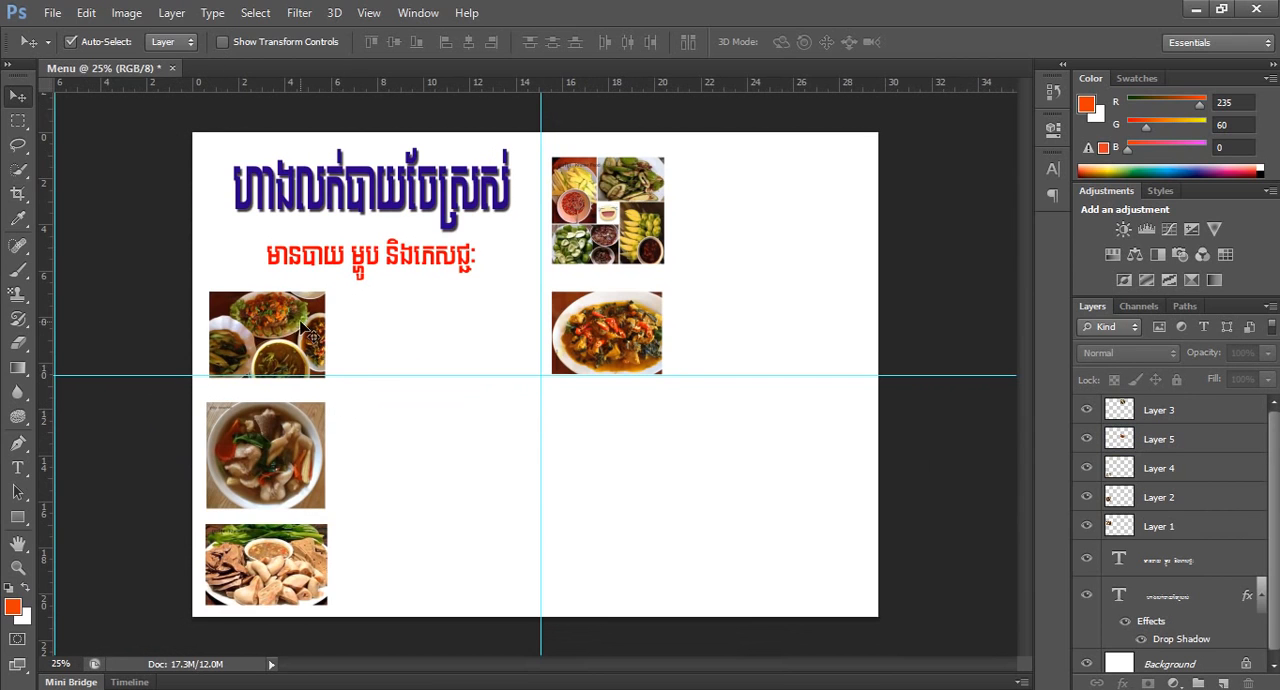
scroll(292, 318, up, 2)
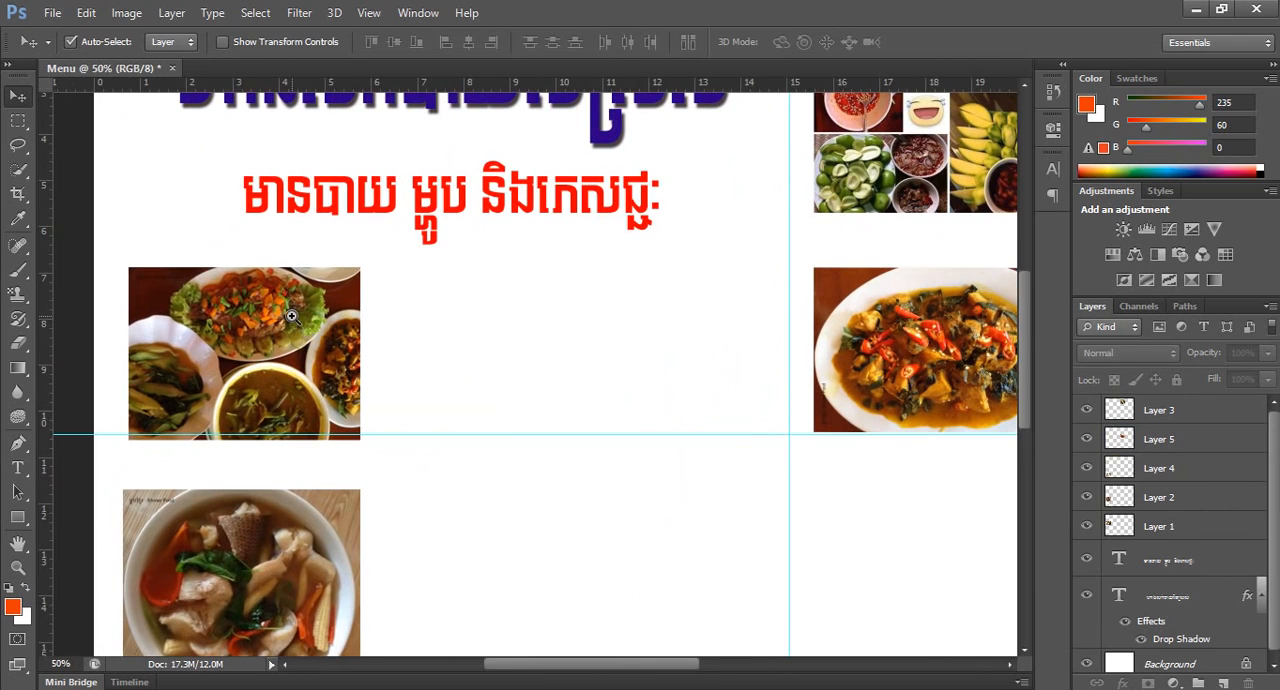
scroll(292, 318, up, 1)
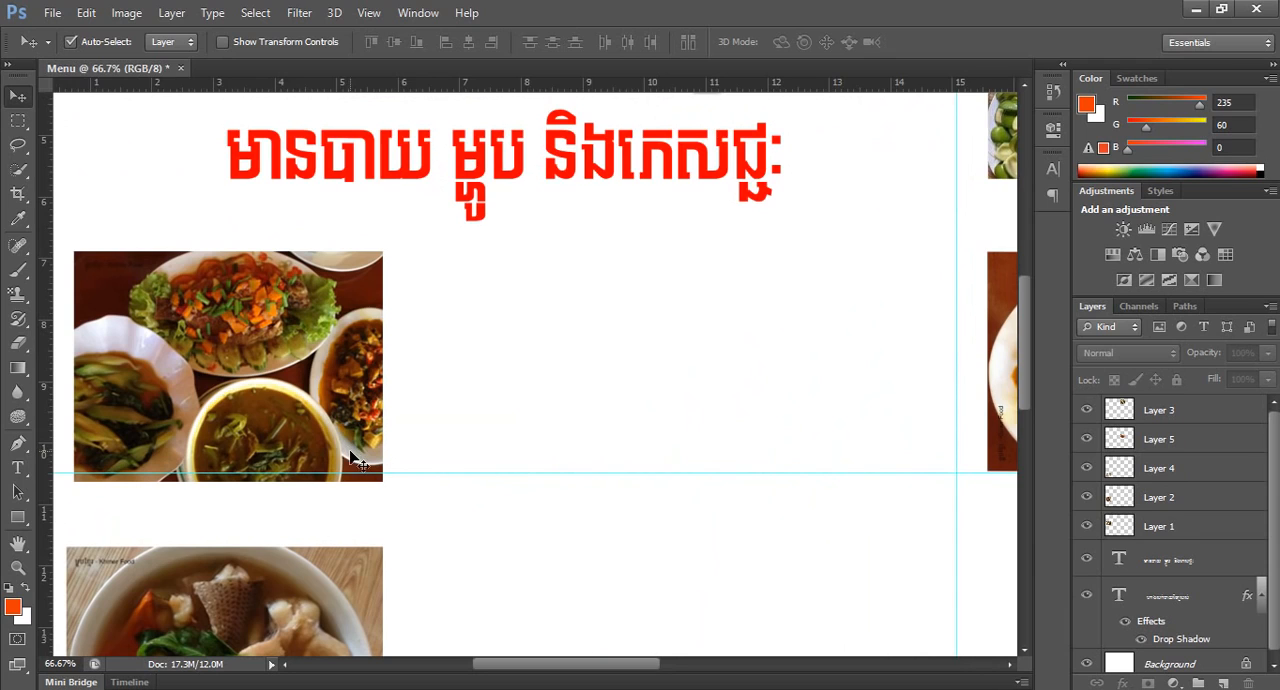
drag(342, 418, 366, 386)
click(17, 467)
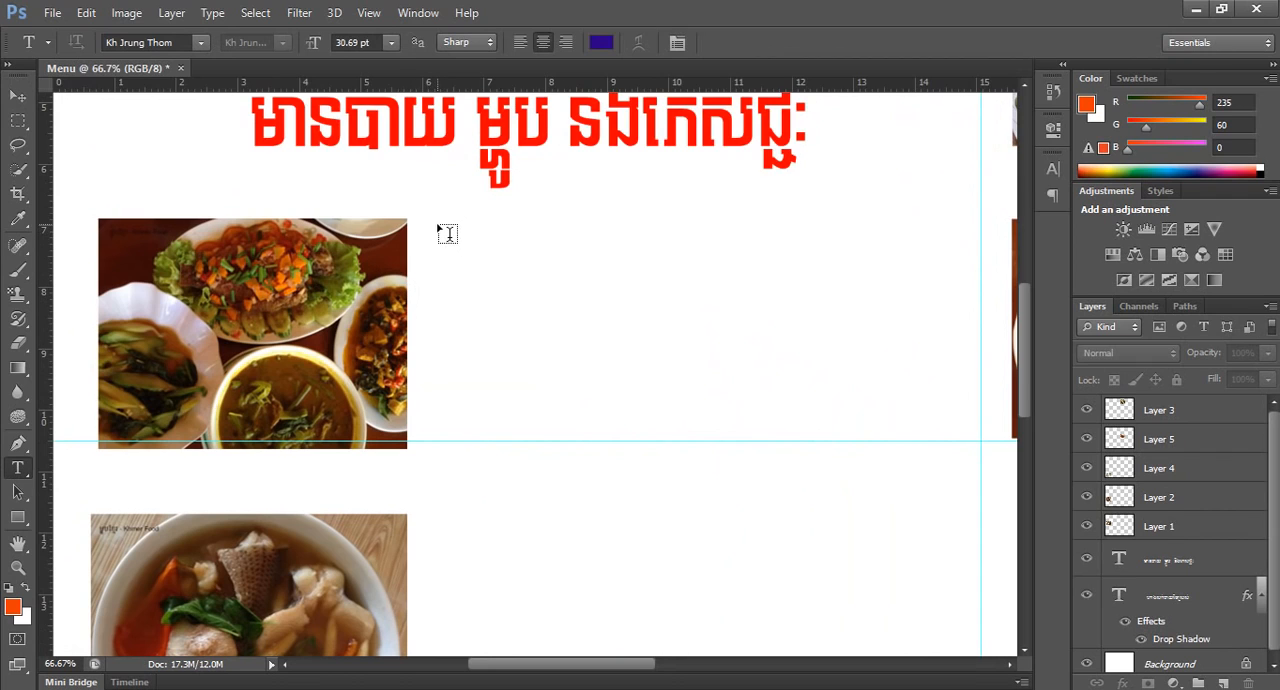
drag(443, 228, 852, 438)
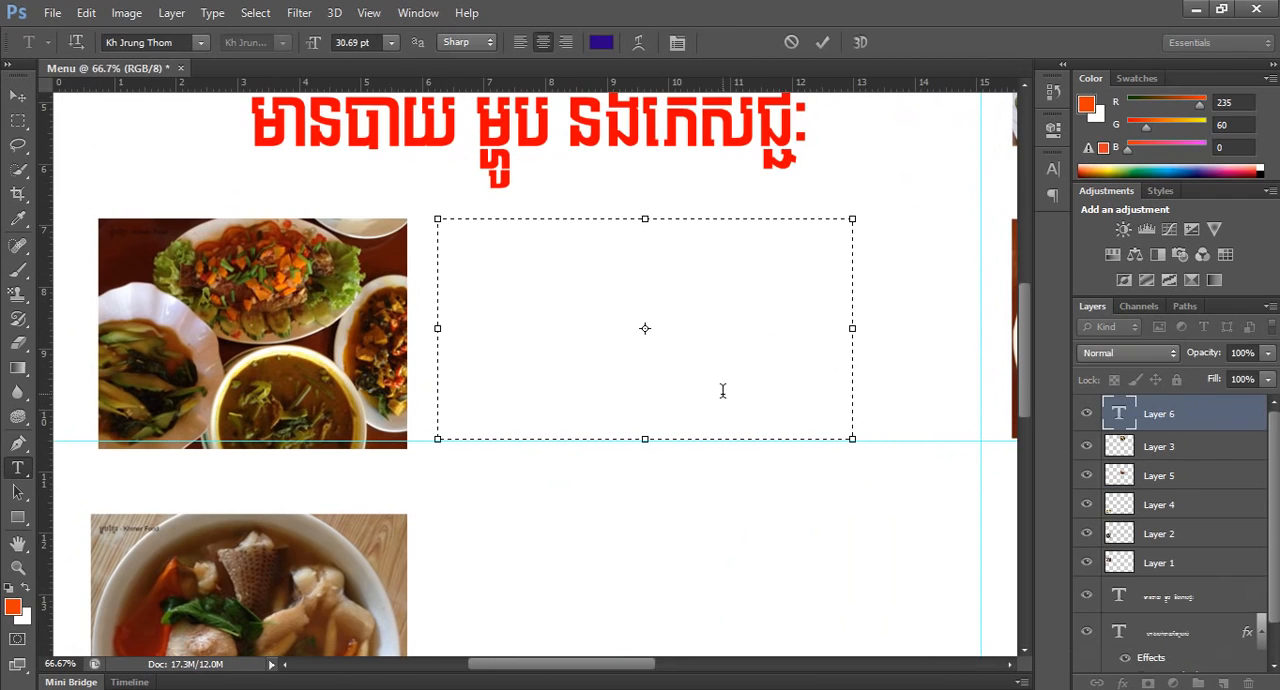
Set the text size to 18 pt and enter the dish name "០១.ម្ជូរគ្រឿង" in the text box beside the first food photo.
click(390, 43)
click(430, 240)
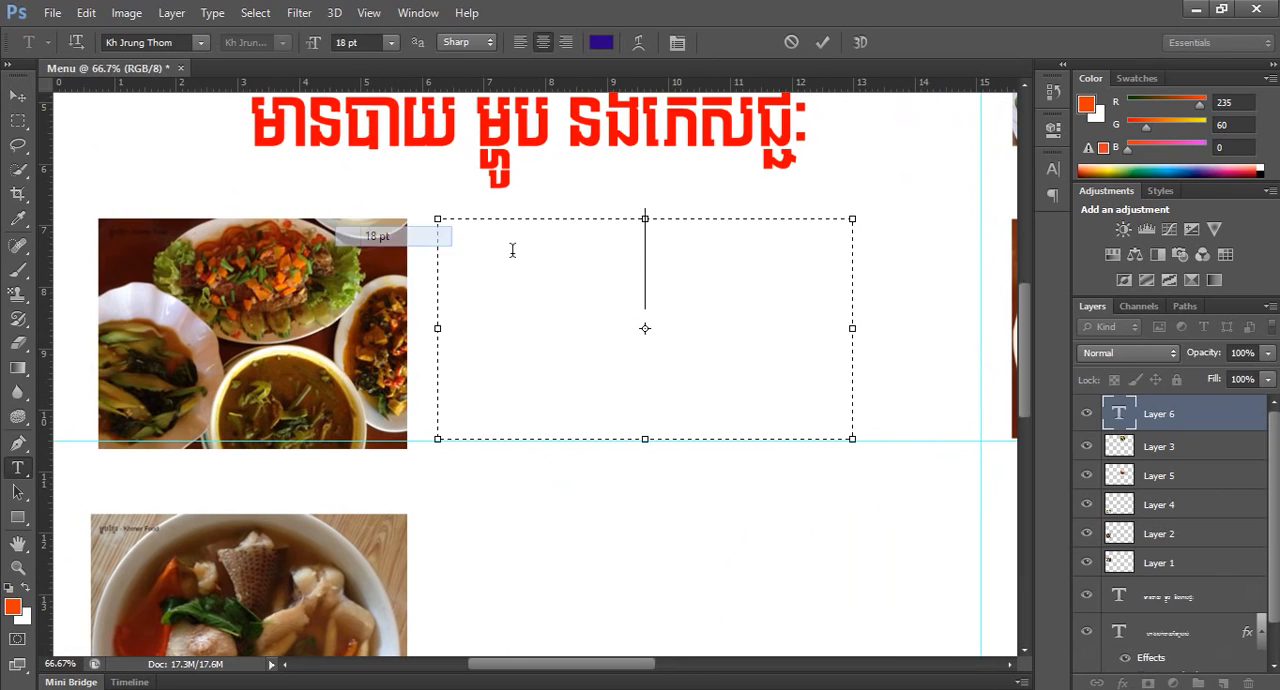
text(ម្)
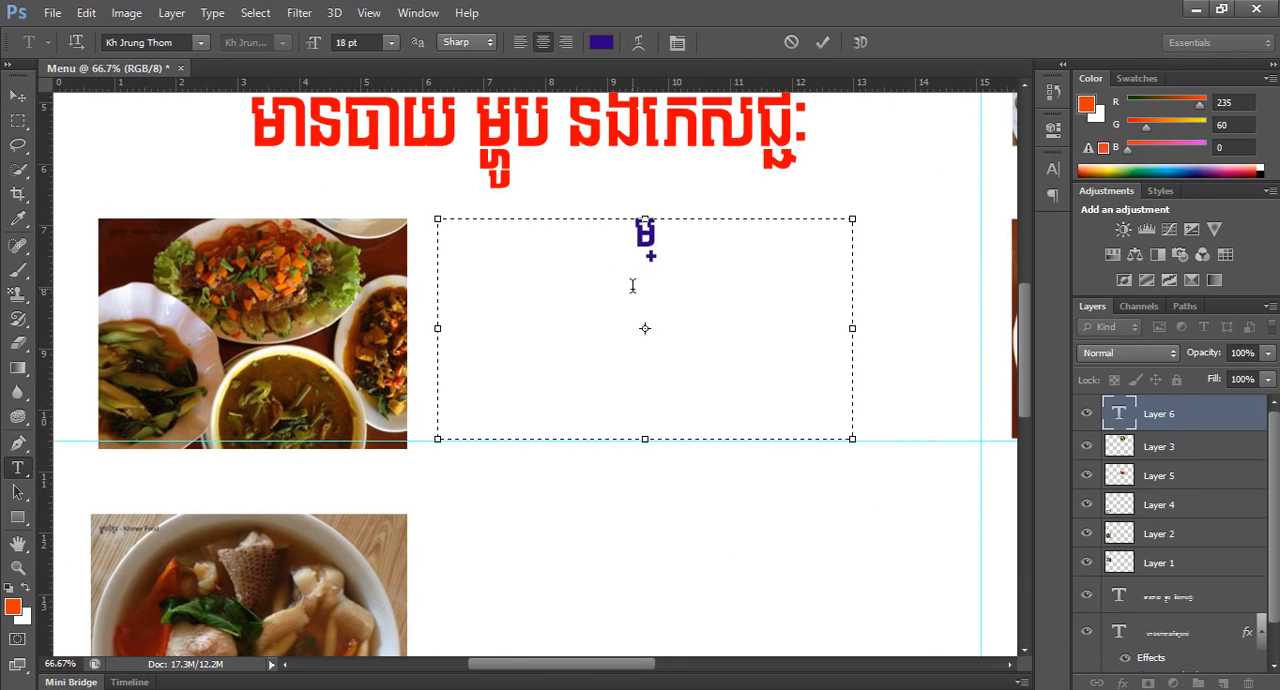
text(ជូរគ្រឿ)
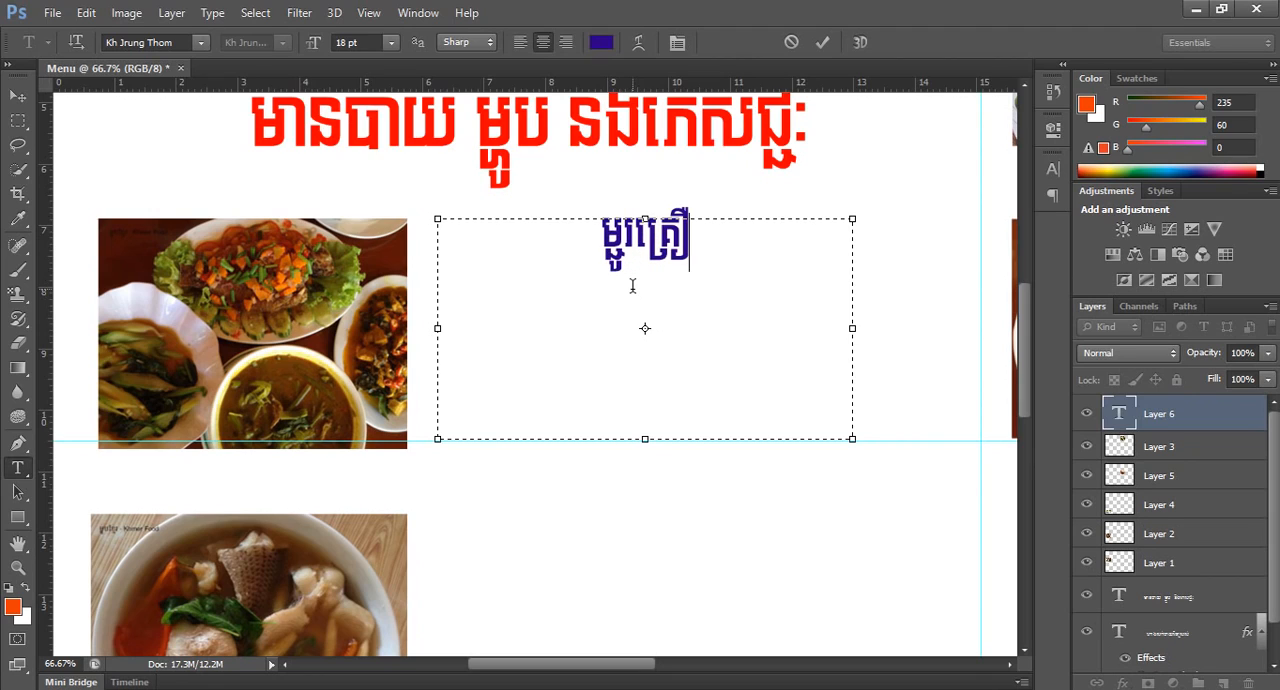
text(ង)
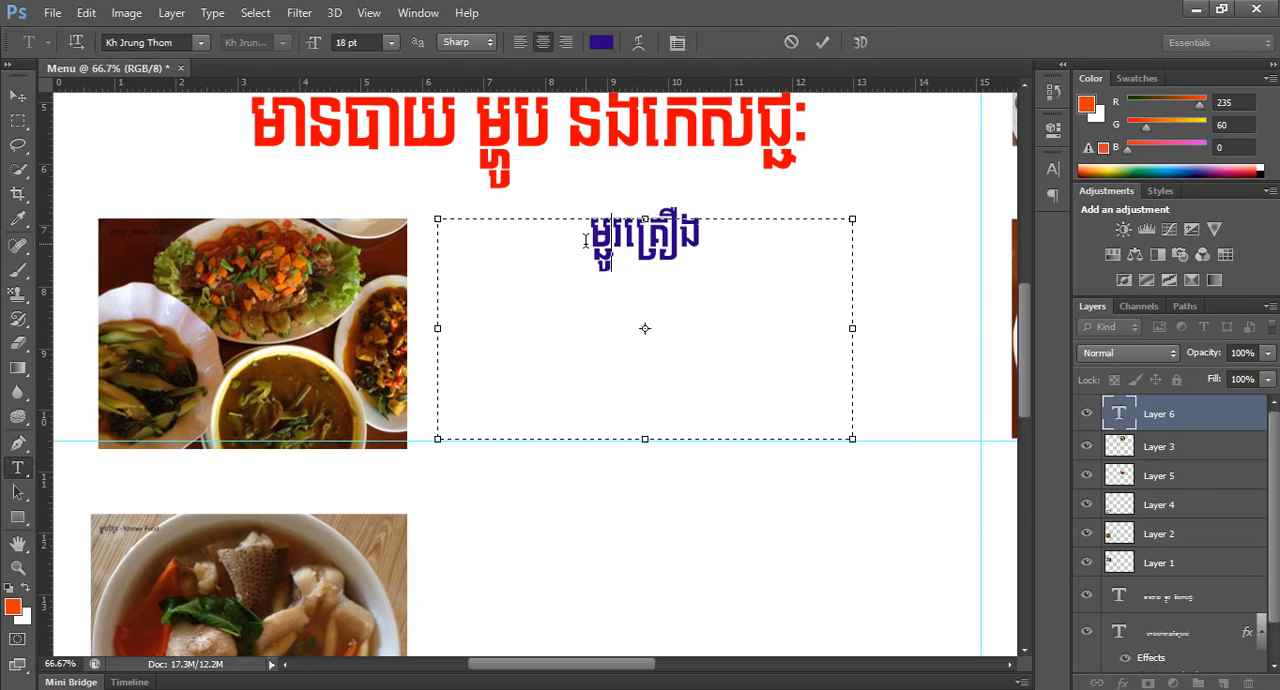
text(០១)
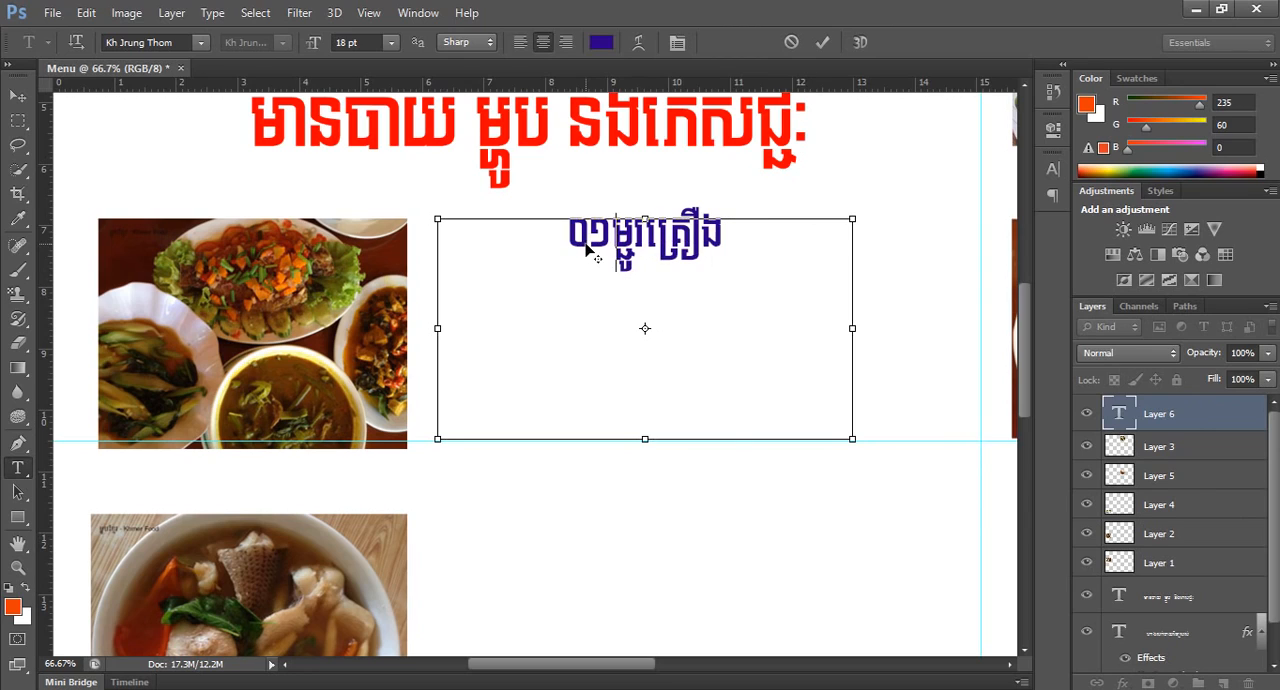
text(.)
Add the price line "តម្លៃ ៥០០០ រៀន" below the dish name, leaving a gap between the lines, and commit the text.
mouse_move(752, 246)
mouse_down()
mouse_move(592, 257)
mouse_move(740, 265)
mouse_move(750, 253)
mouse_up()
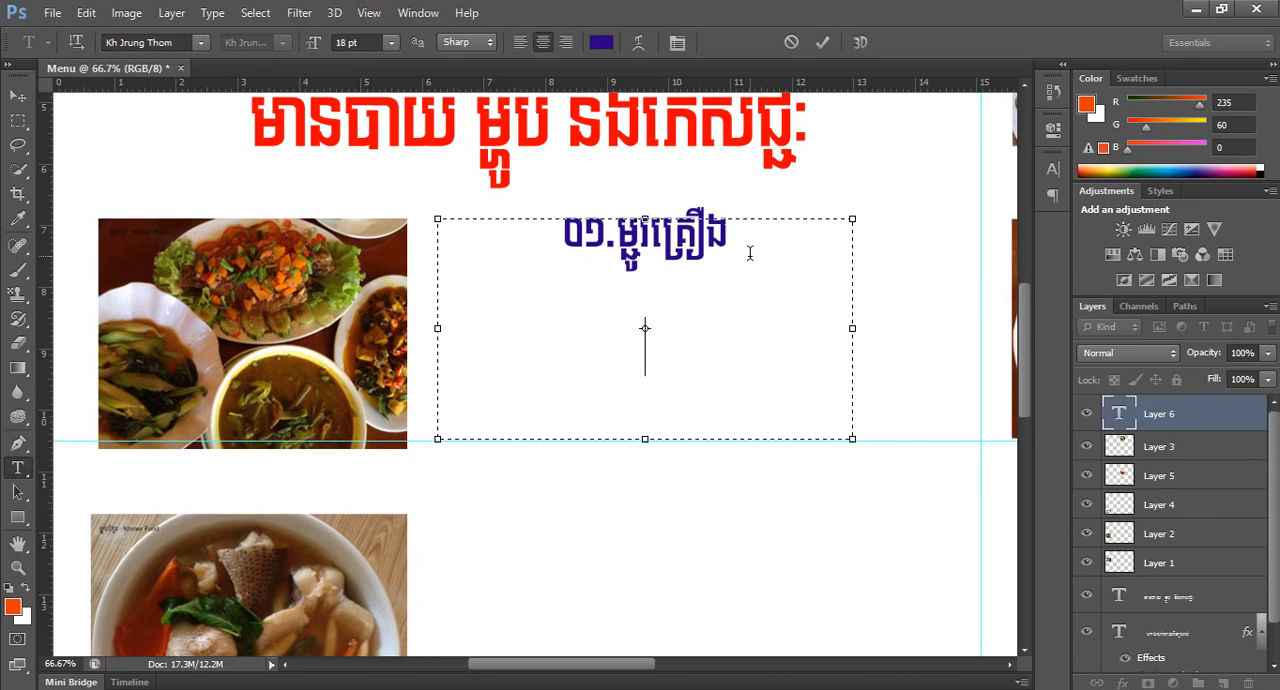
text(តម្លៃ )
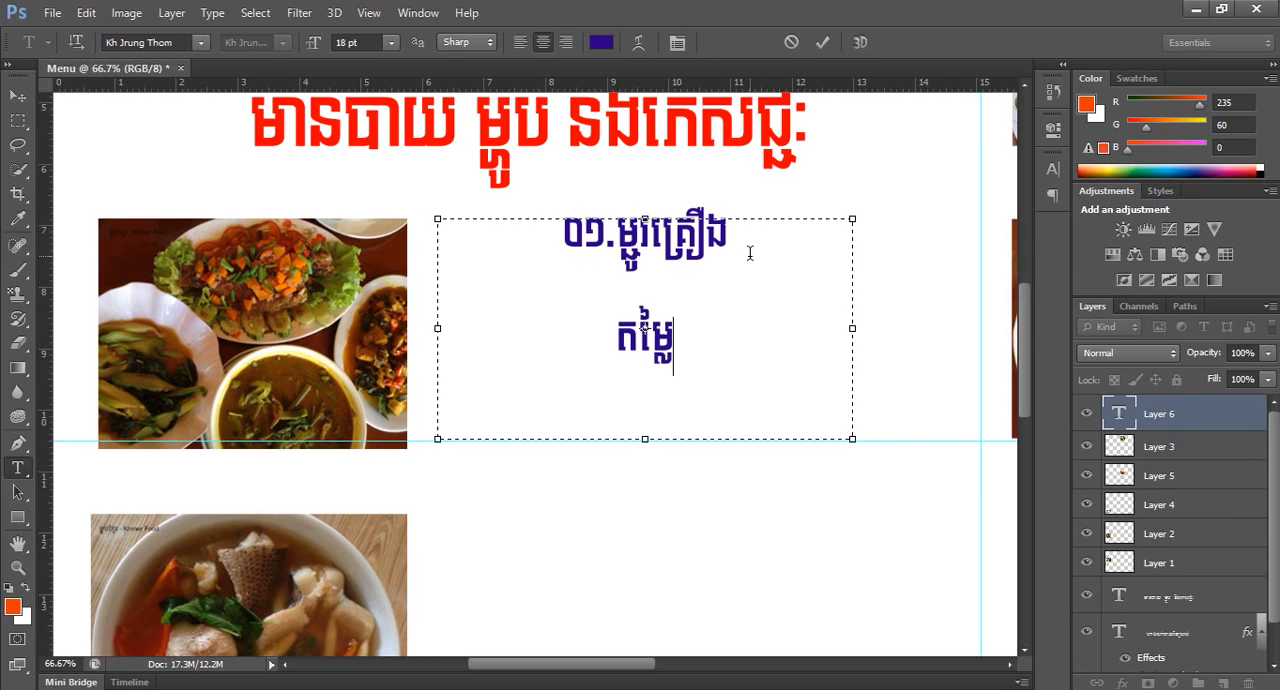
text(៥០០០)
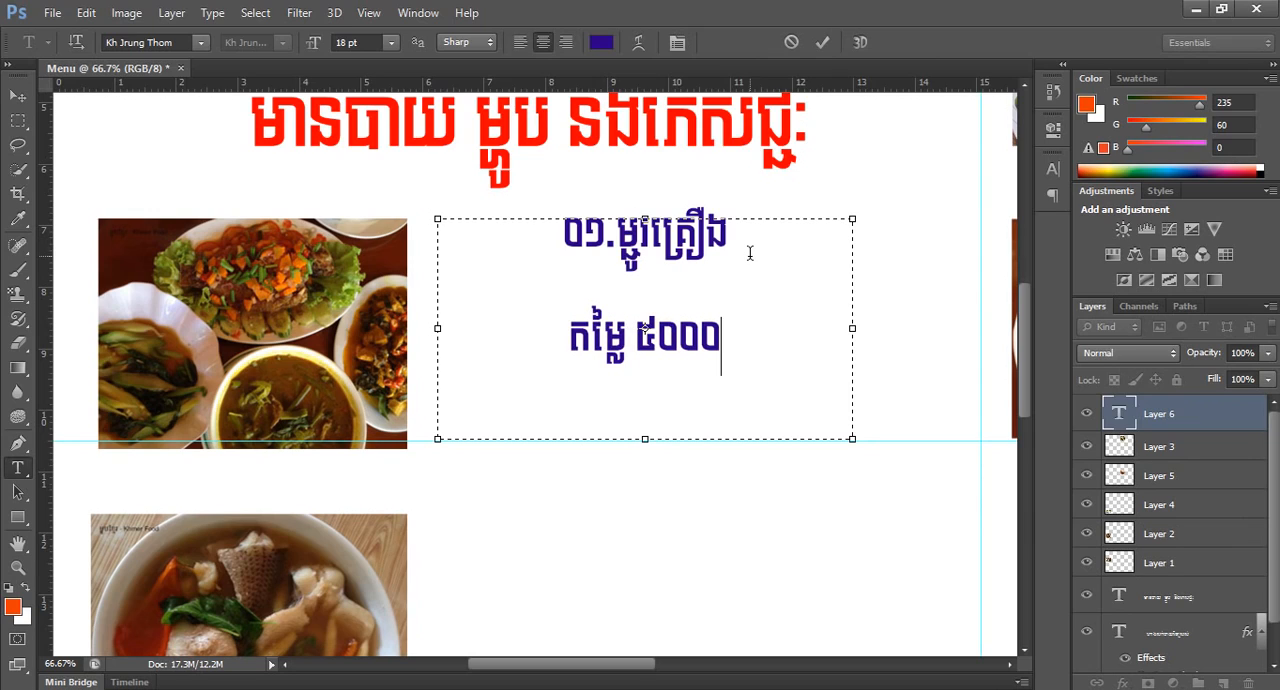
text( រៀន)
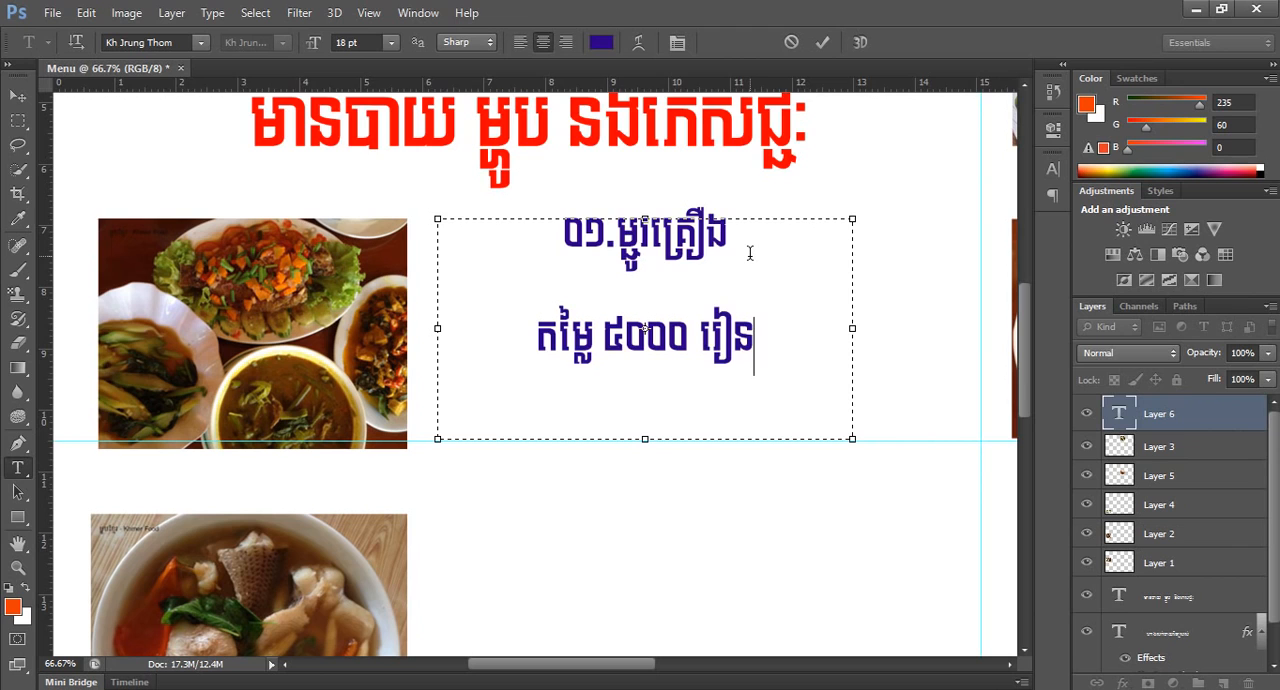
click(823, 42)
Move the dish name and price text slightly closer to the first food photo and a little lower.
alt+click(739, 397)
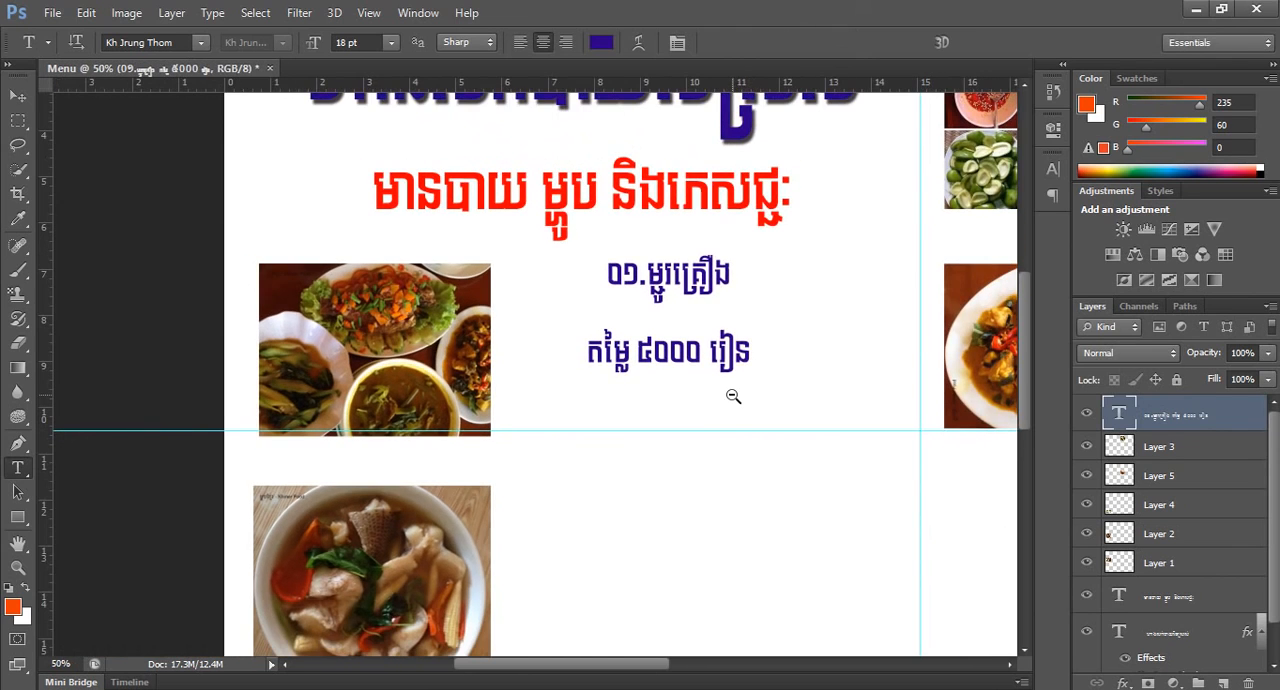
alt+click(734, 394)
alt+click(731, 394)
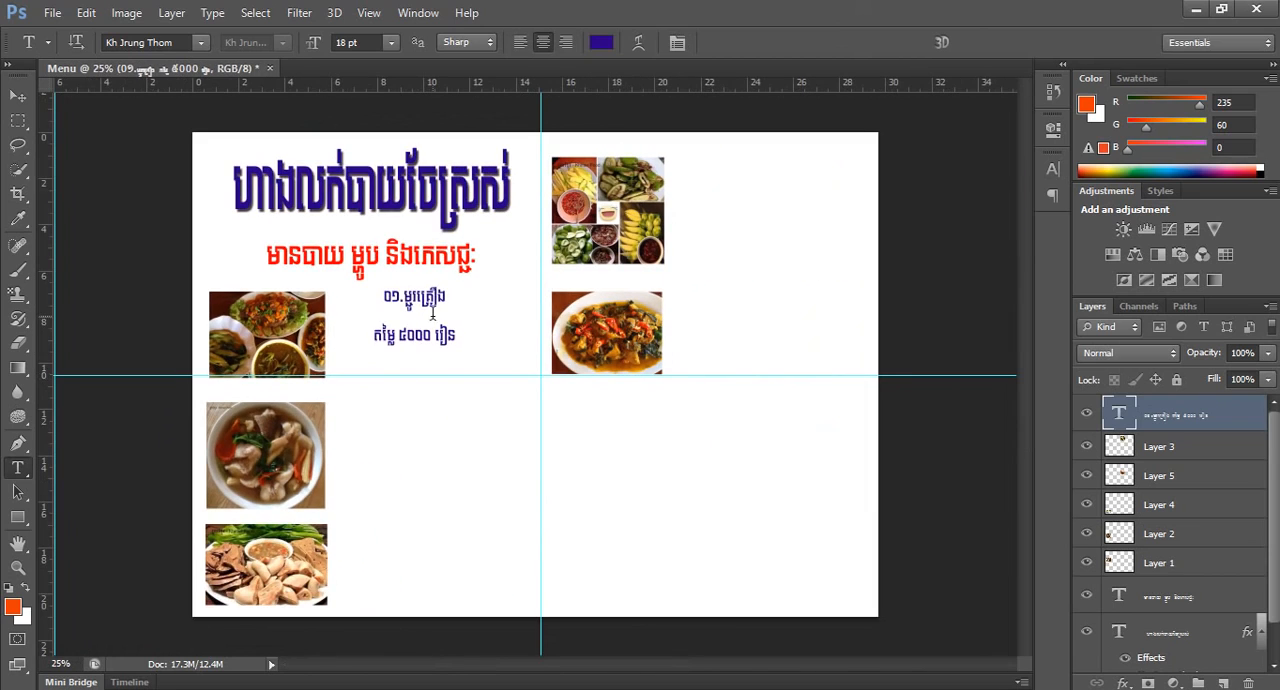
click(19, 98)
drag(397, 326, 369, 340)
Apply a Drop Shadow with a 6 px distance and a Stroke to the first food photo's layer.
ctrl+click(844, 199)
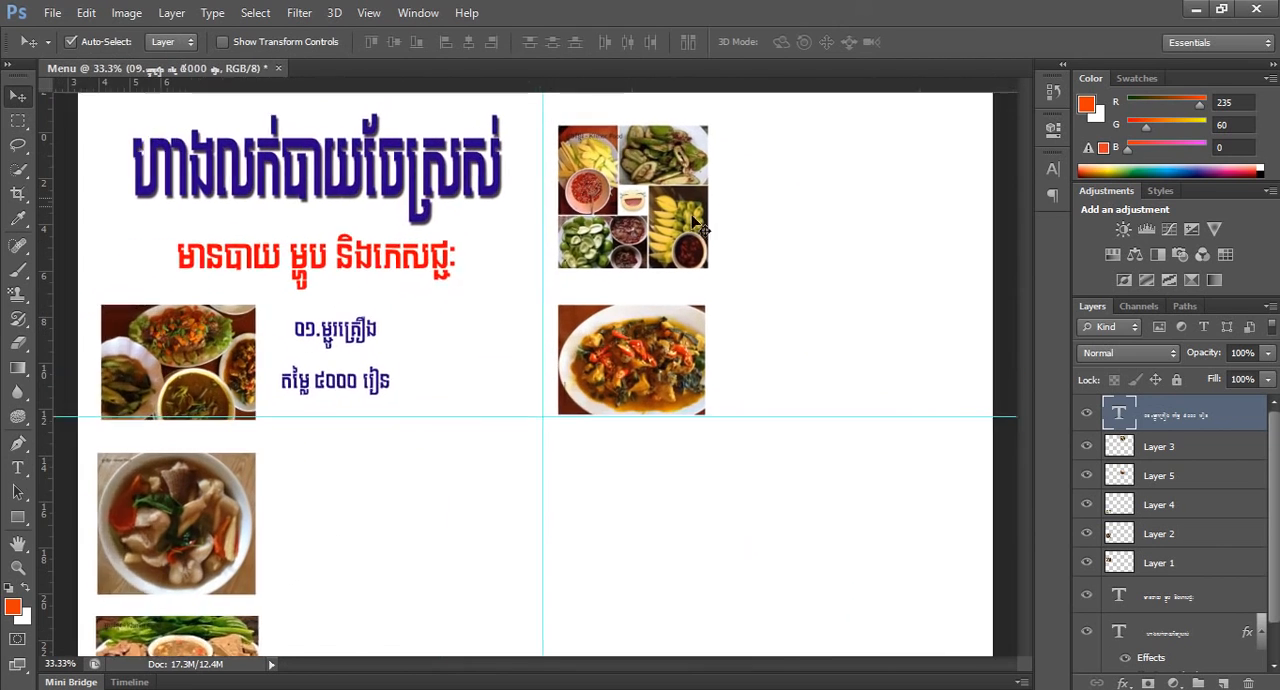
alt+click(598, 294)
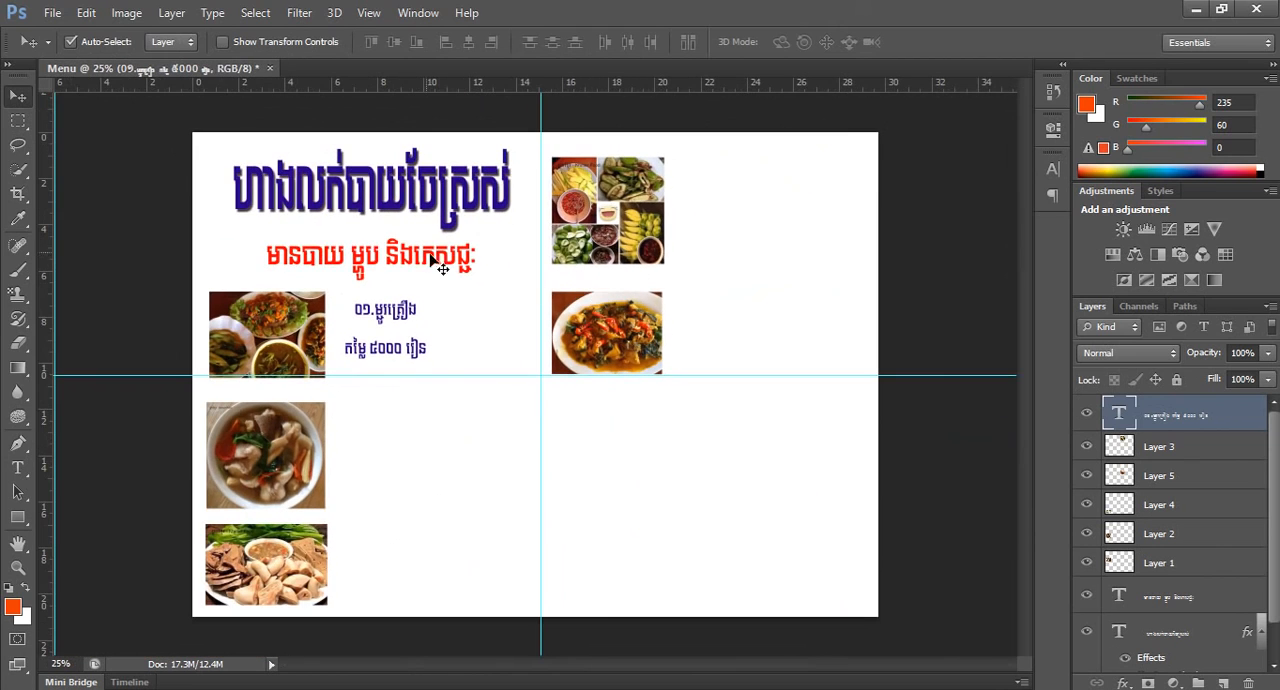
ctrl+click(542, 351)
drag(533, 397, 489, 436)
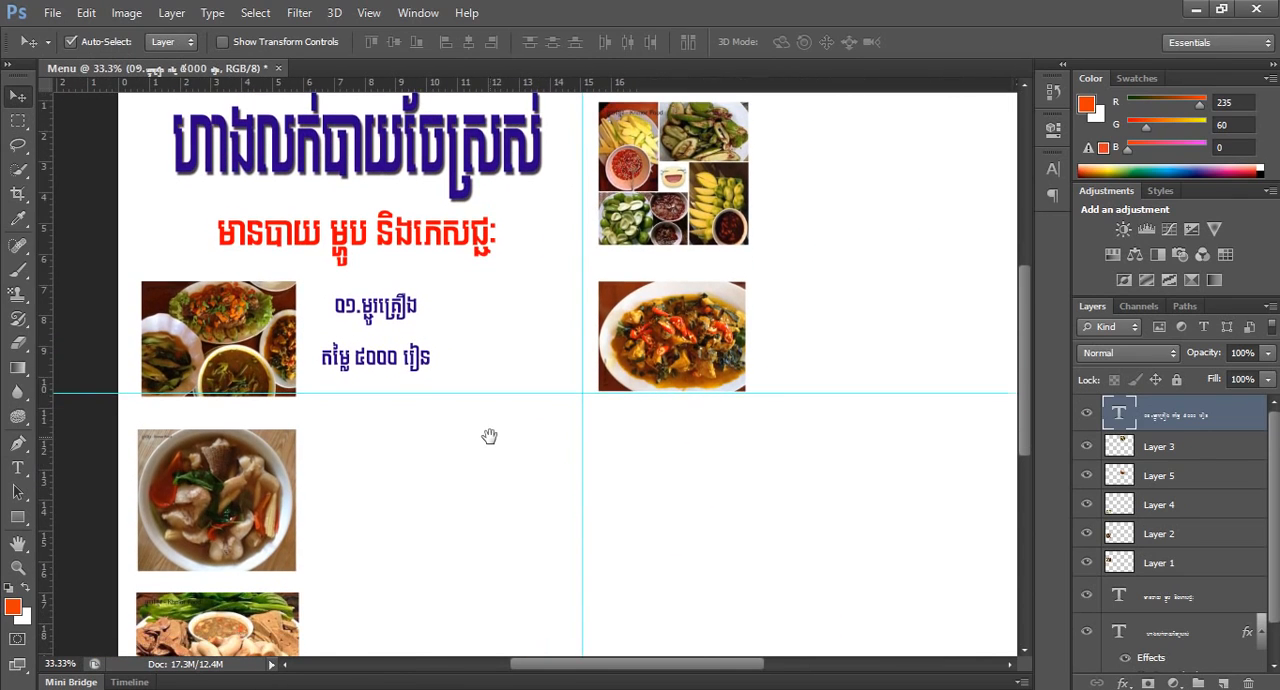
click(268, 327)
scroll(345, 362, down, 1)
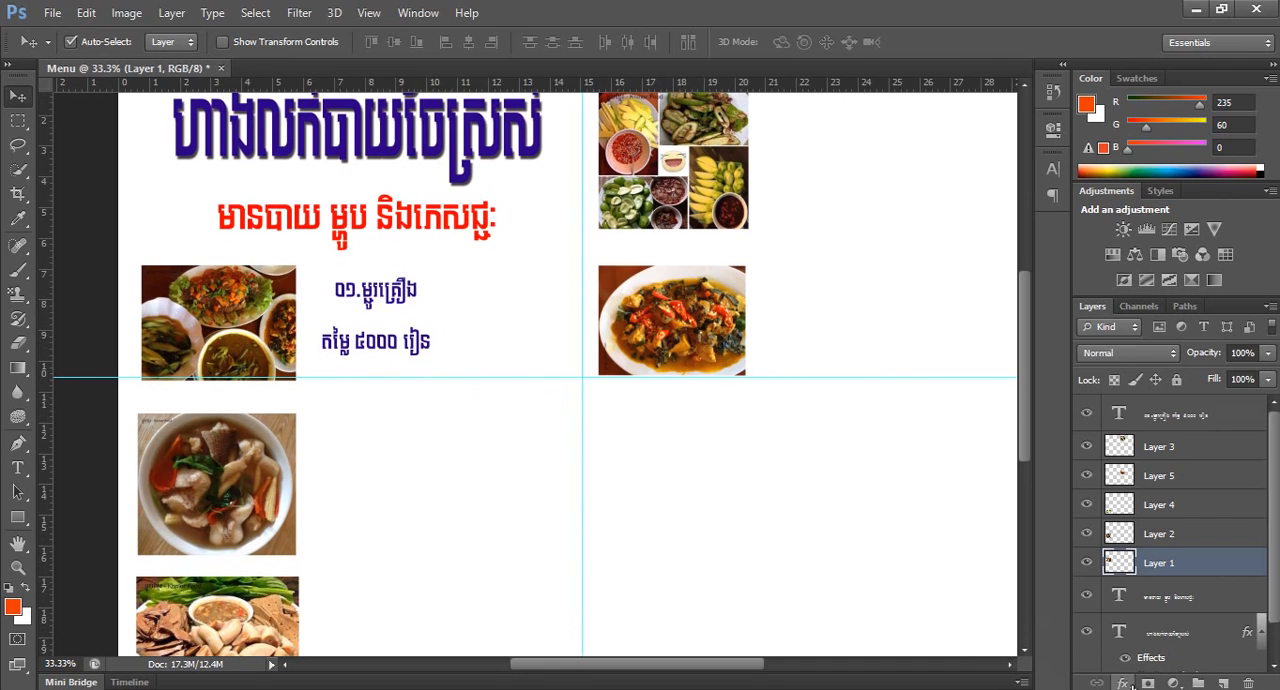
click(1123, 684)
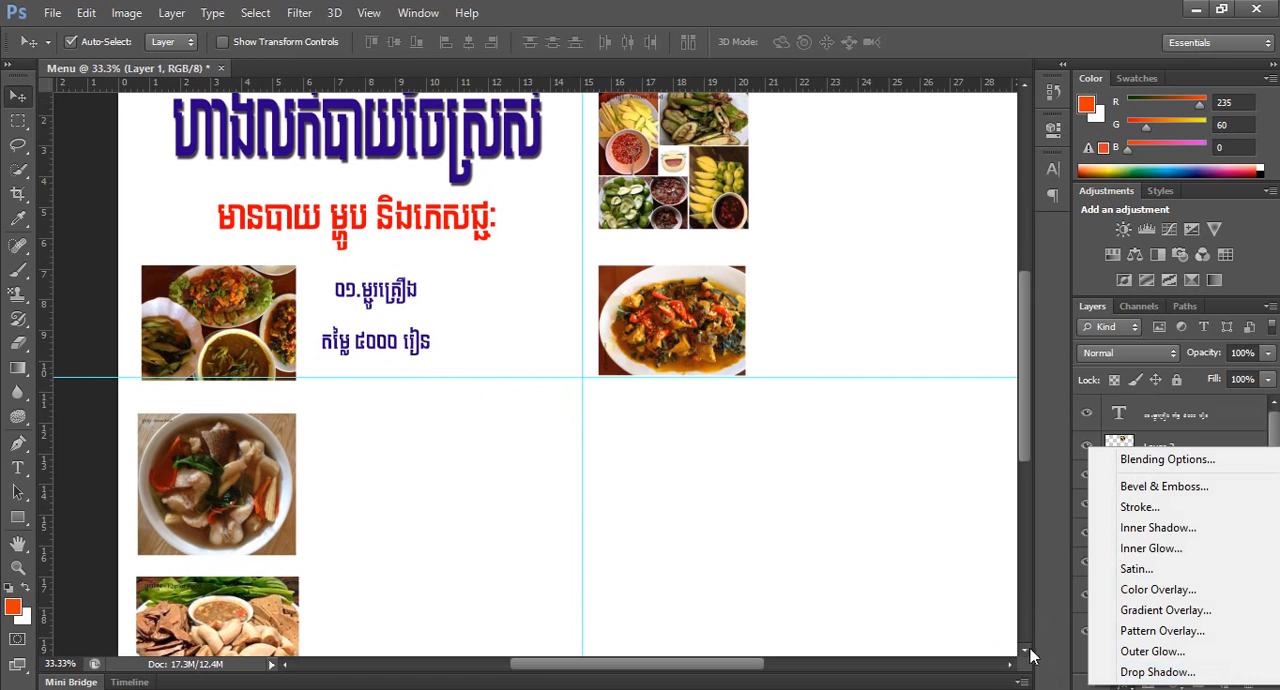
click(1062, 663)
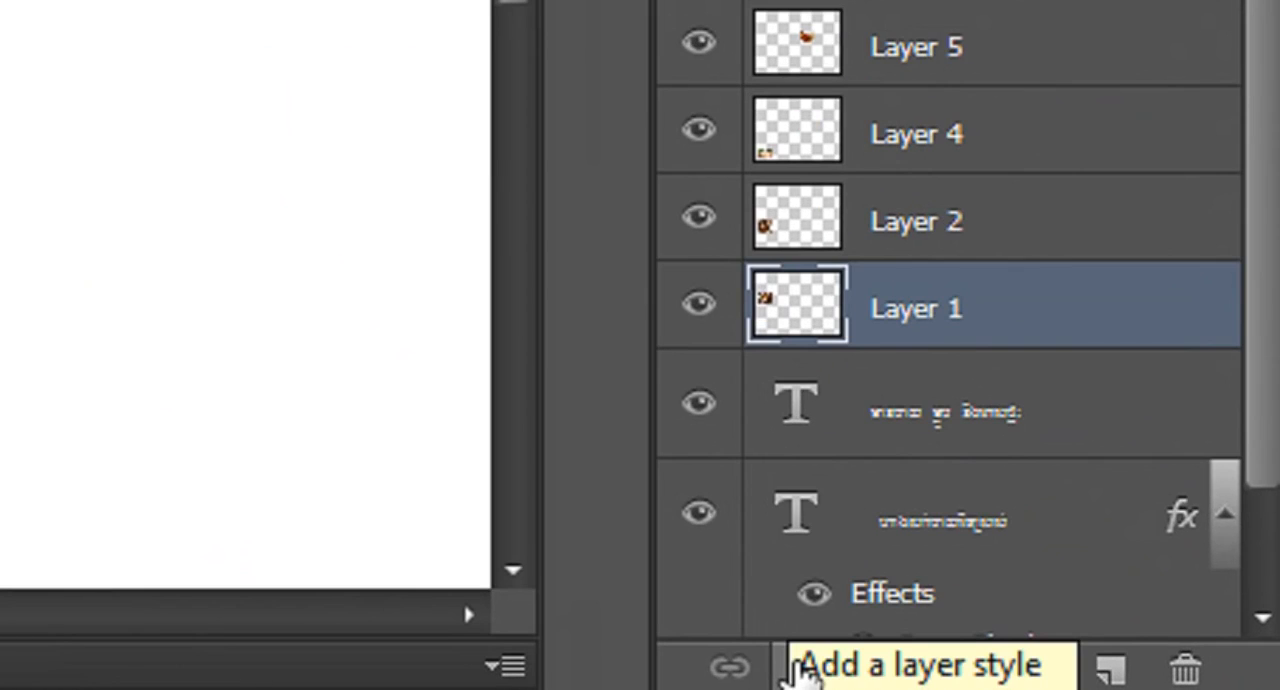
click(1123, 684)
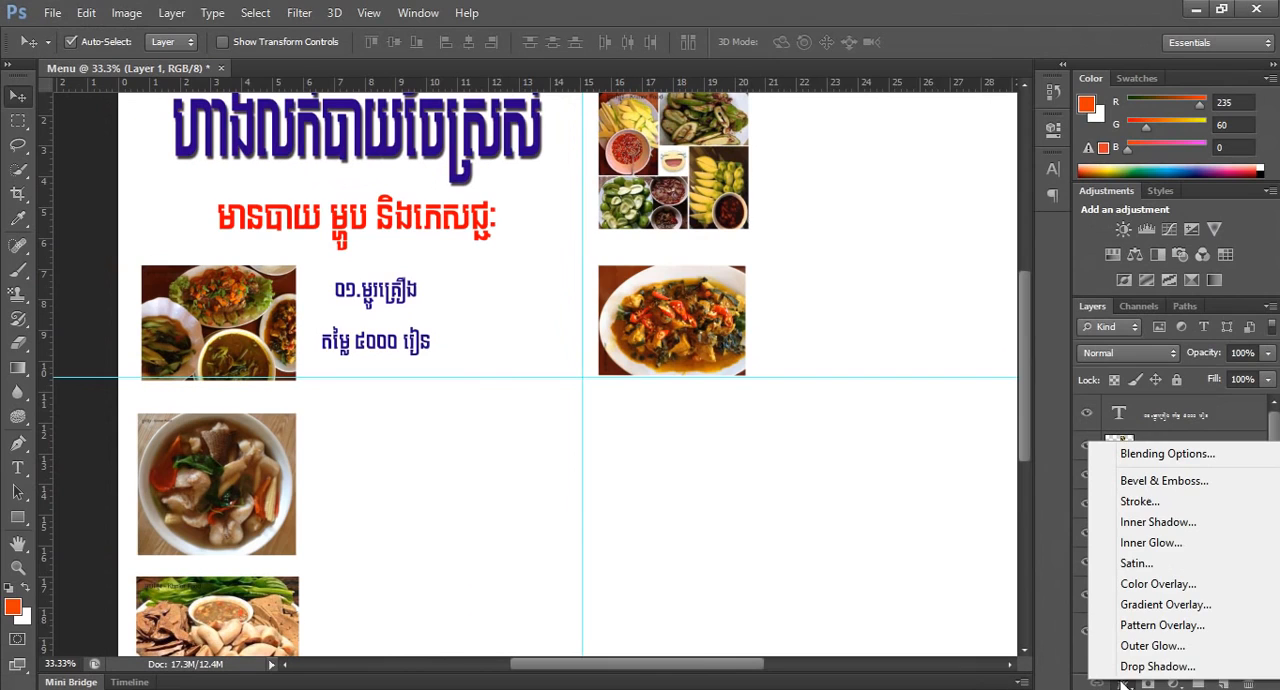
click(1152, 666)
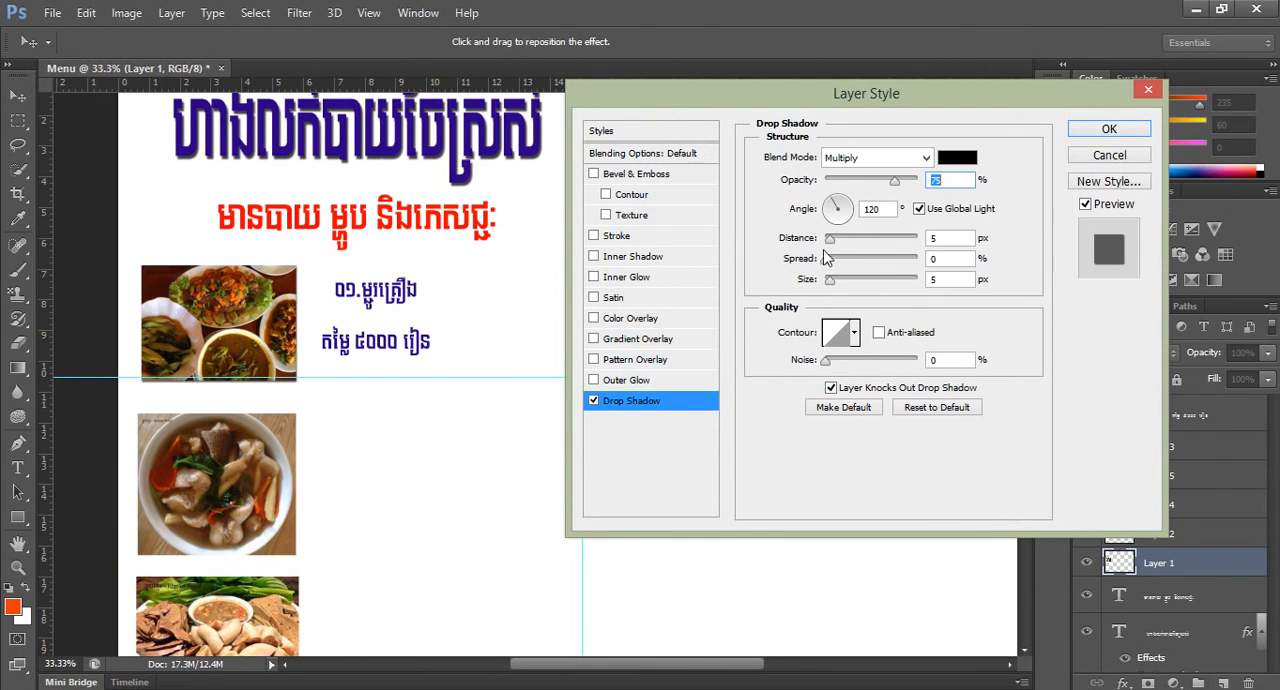
drag(829, 241, 831, 241)
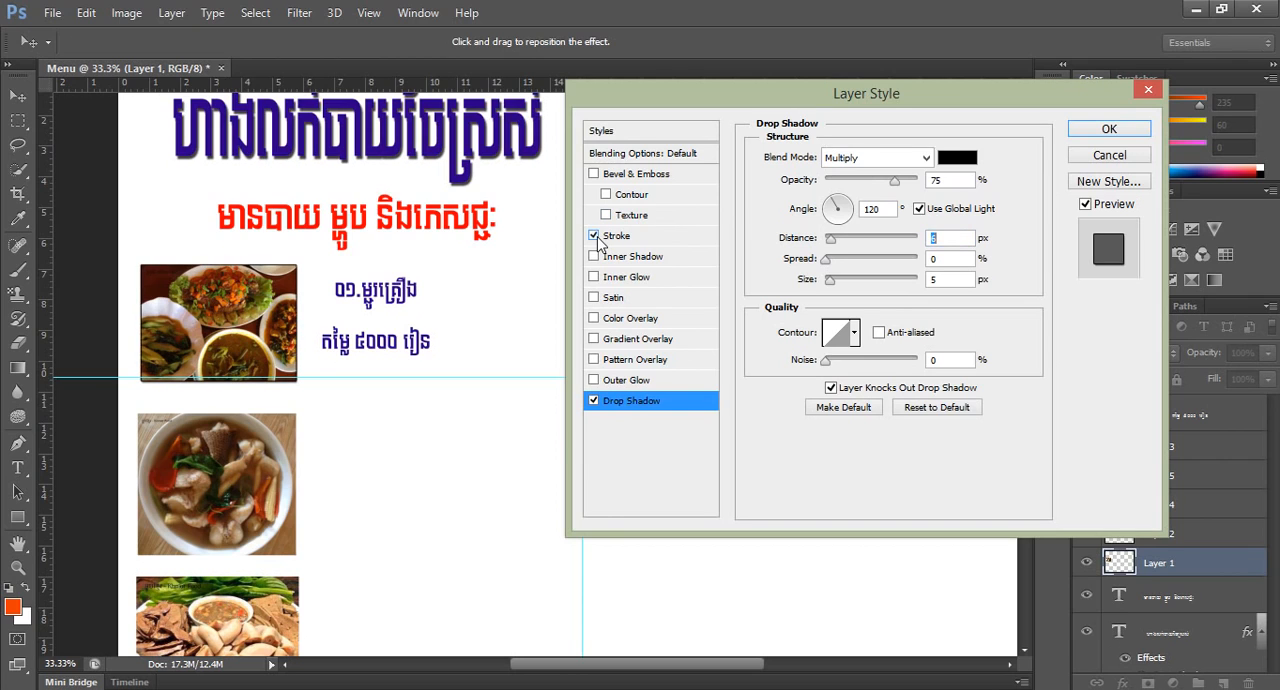
click(1109, 129)
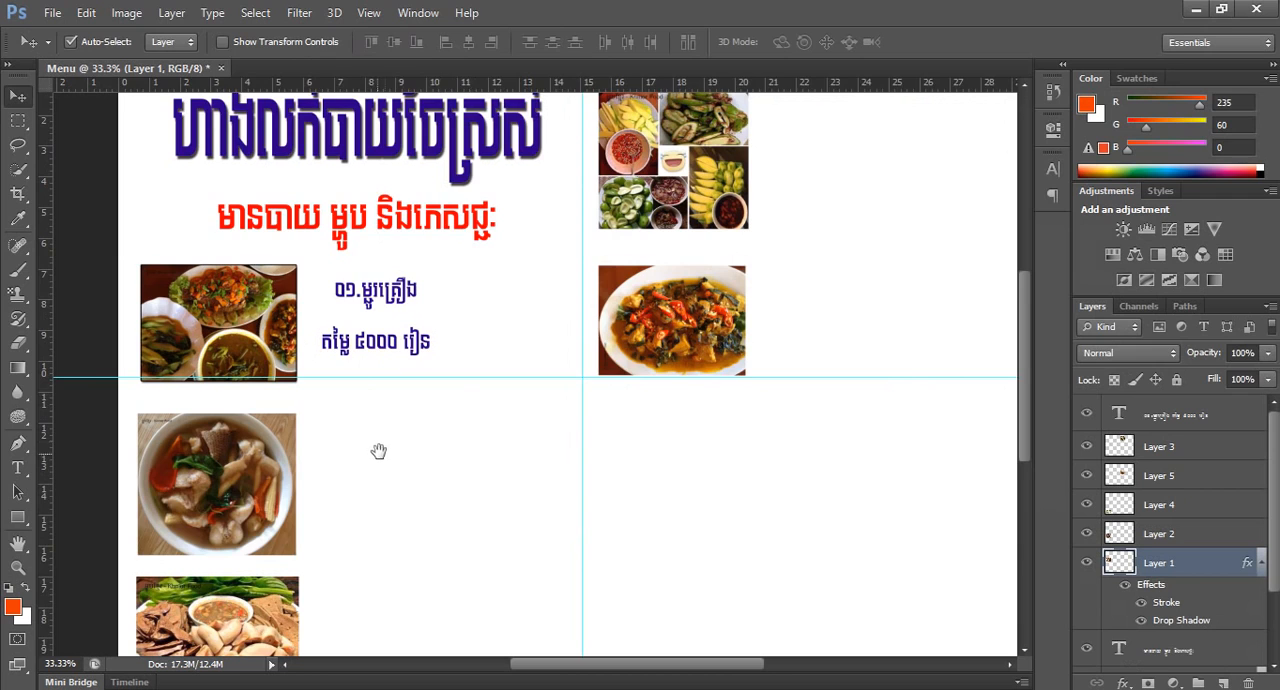
Open food photo 17, the prawn platter, from the photos (1) folder.
drag(381, 446, 408, 385)
alt+click(409, 384)
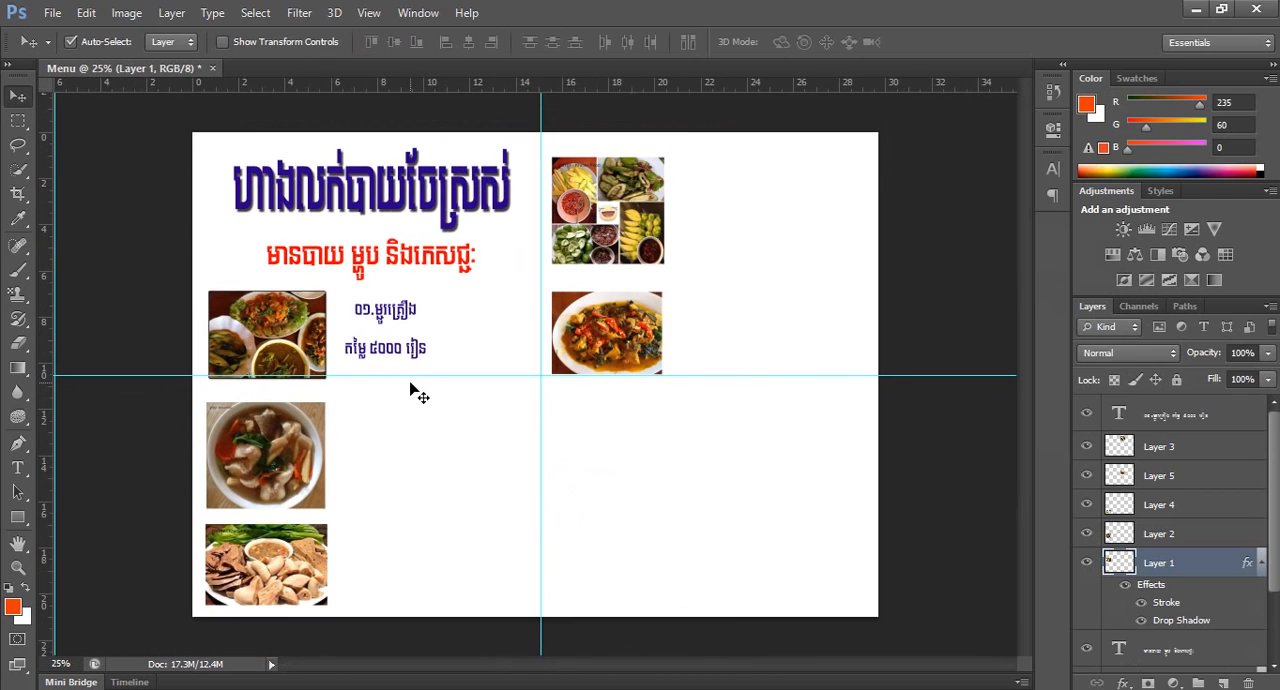
click(52, 13)
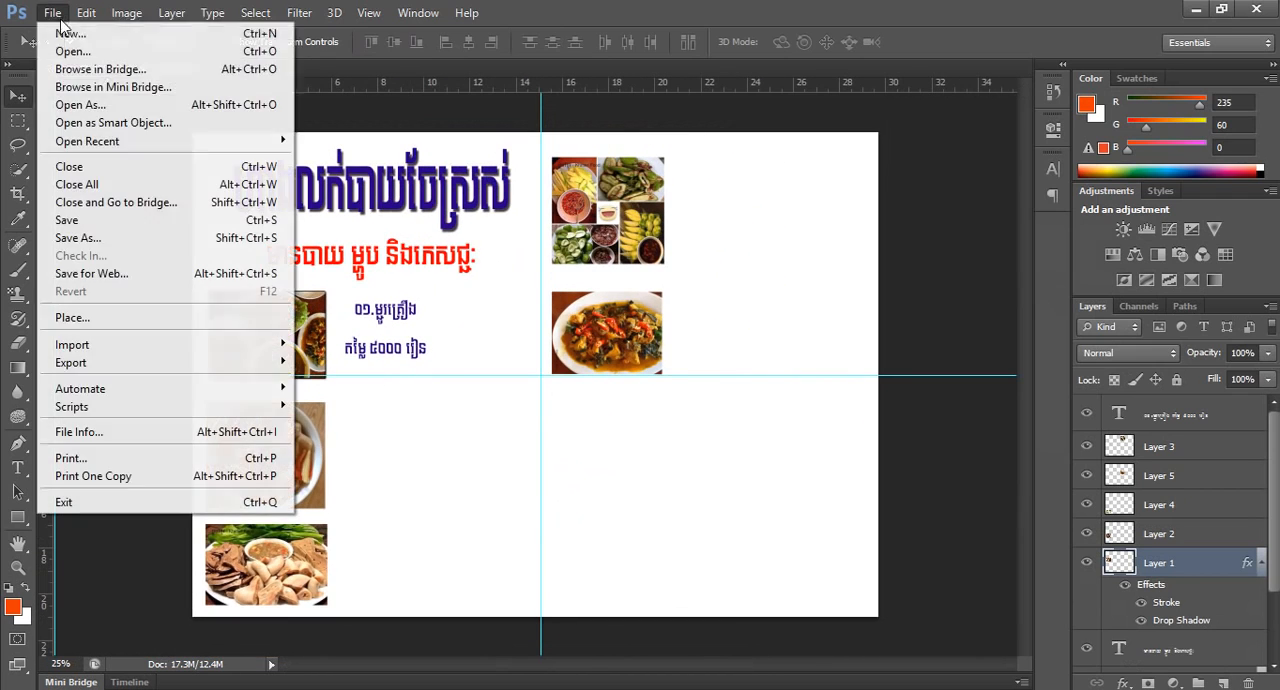
click(70, 50)
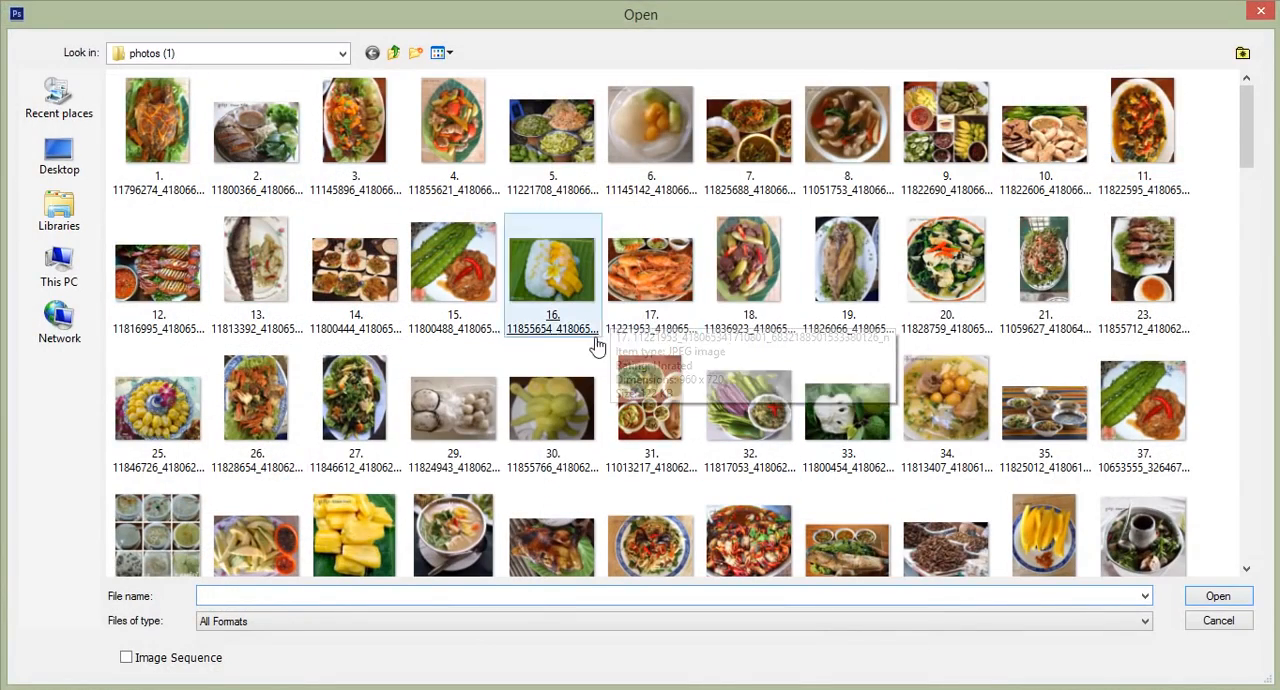
click(636, 285)
key(Return)
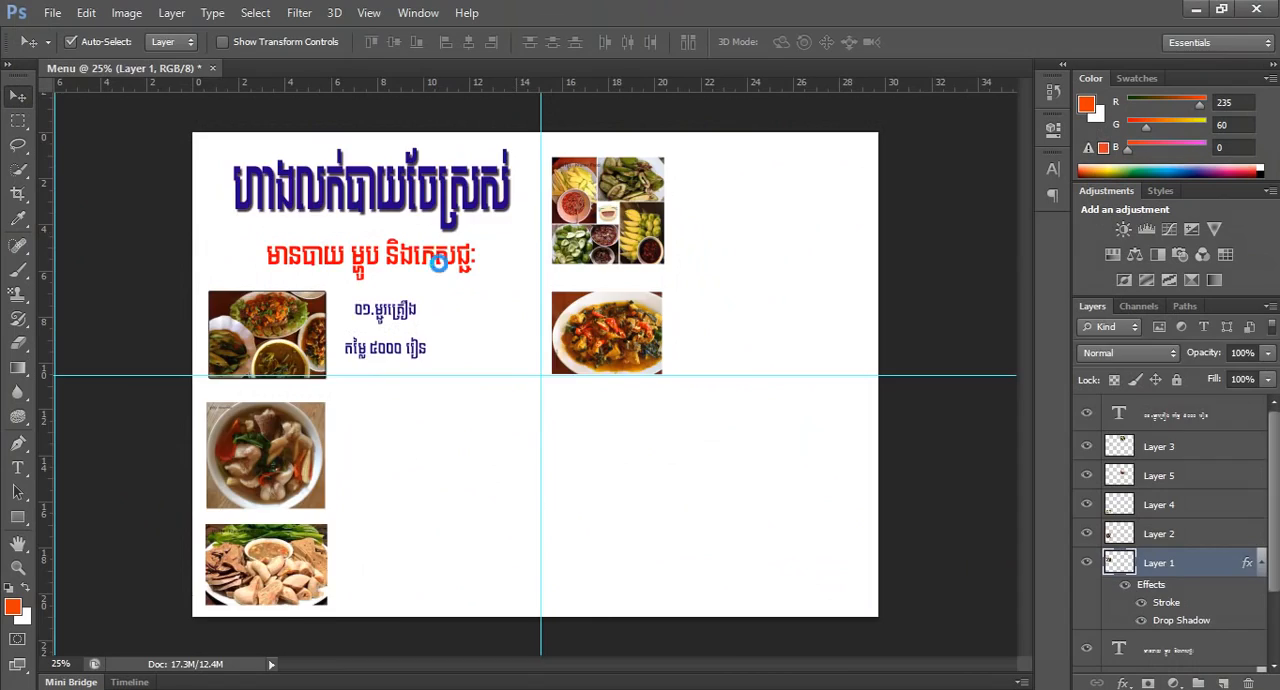
drag(457, 70, 610, 139)
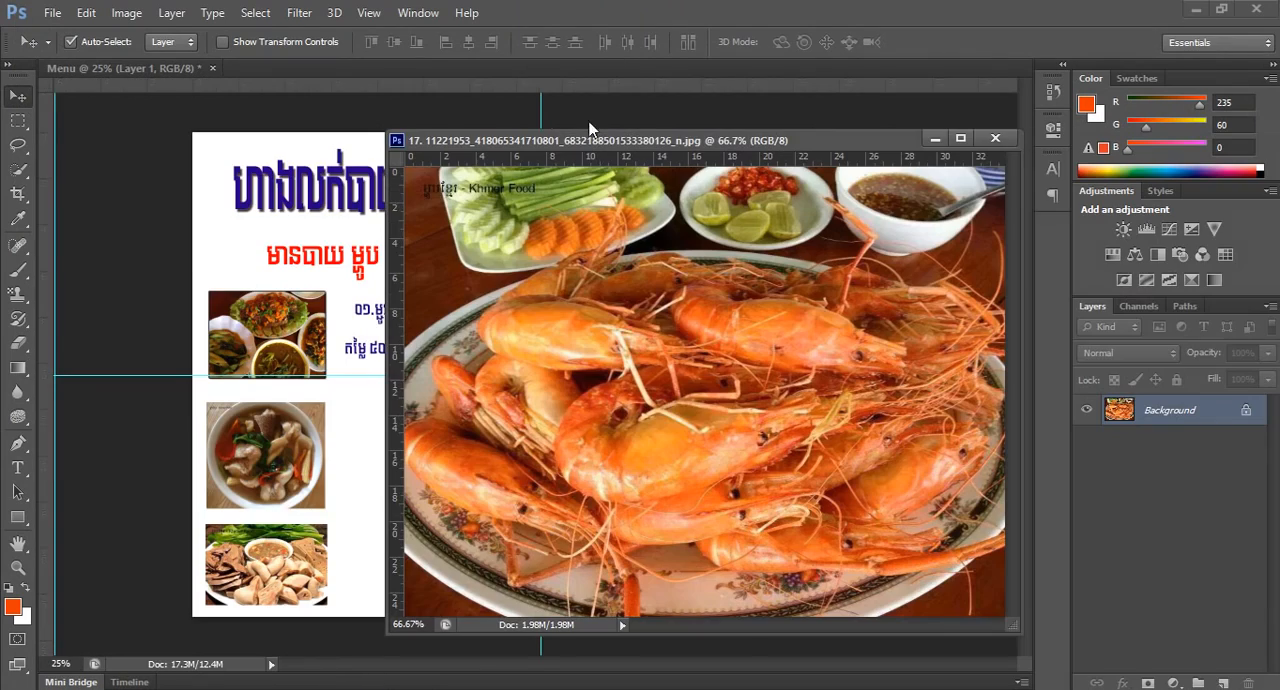
drag(502, 104, 488, 68)
click(11, 124)
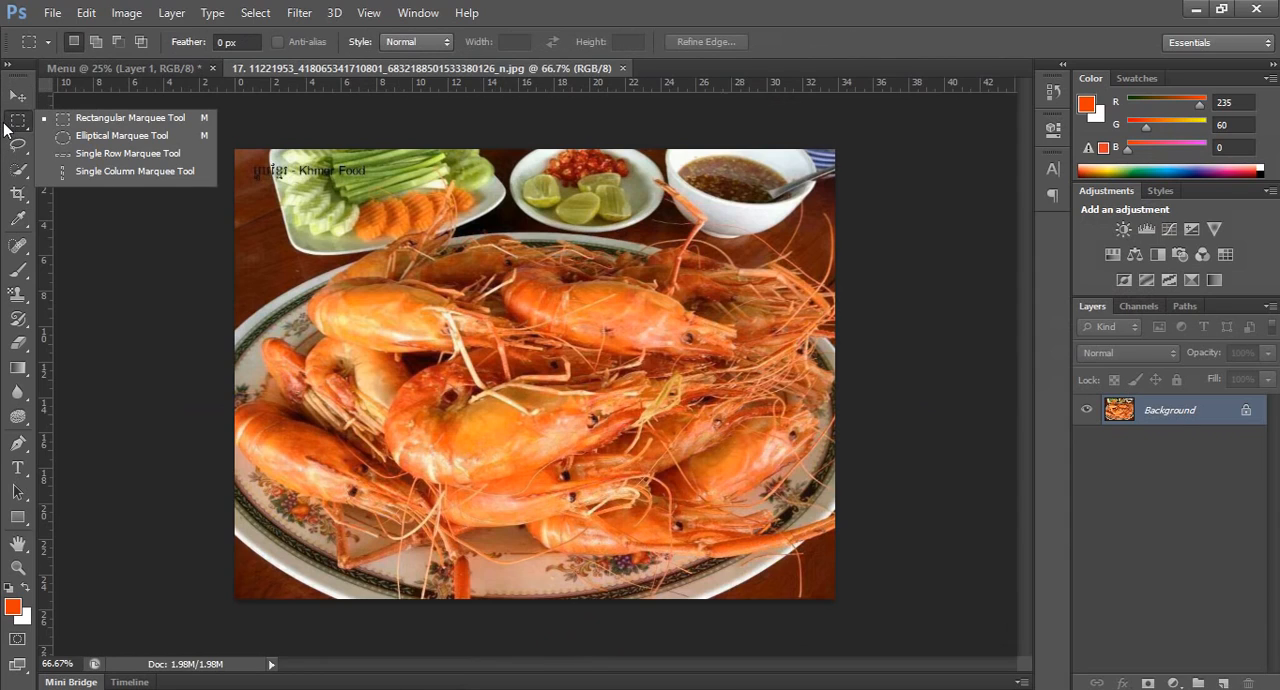
drag(324, 66, 369, 112)
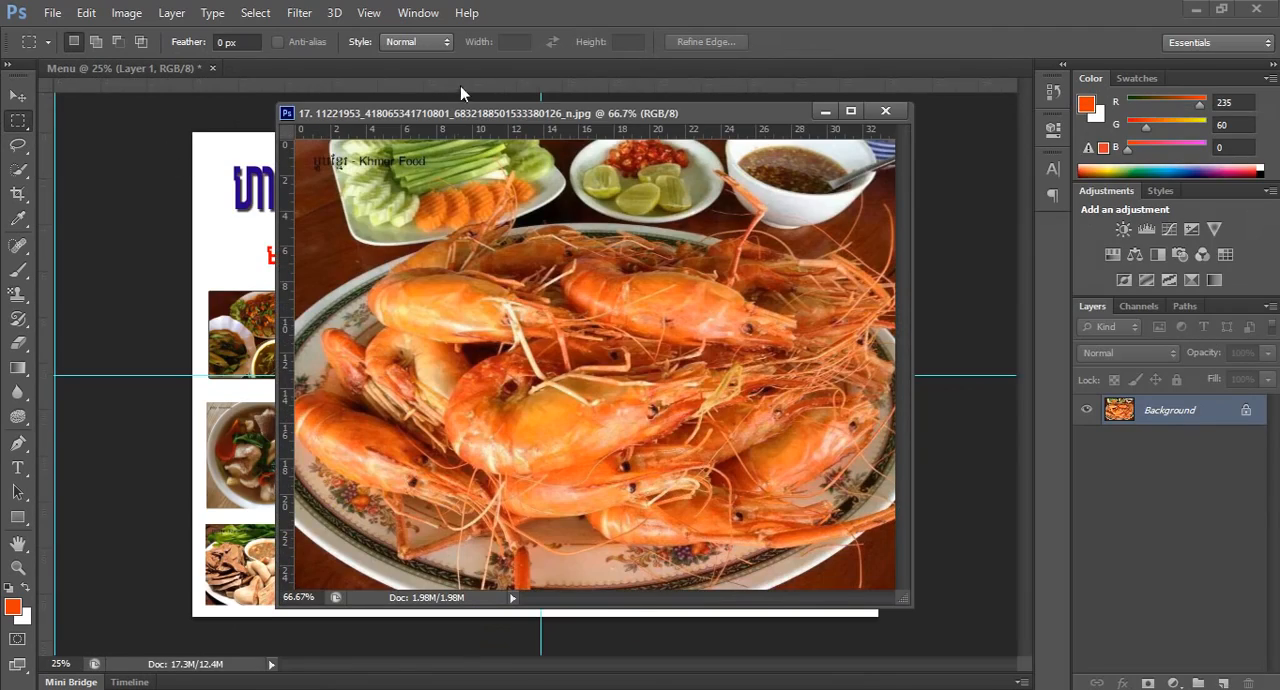
drag(447, 116, 416, 74)
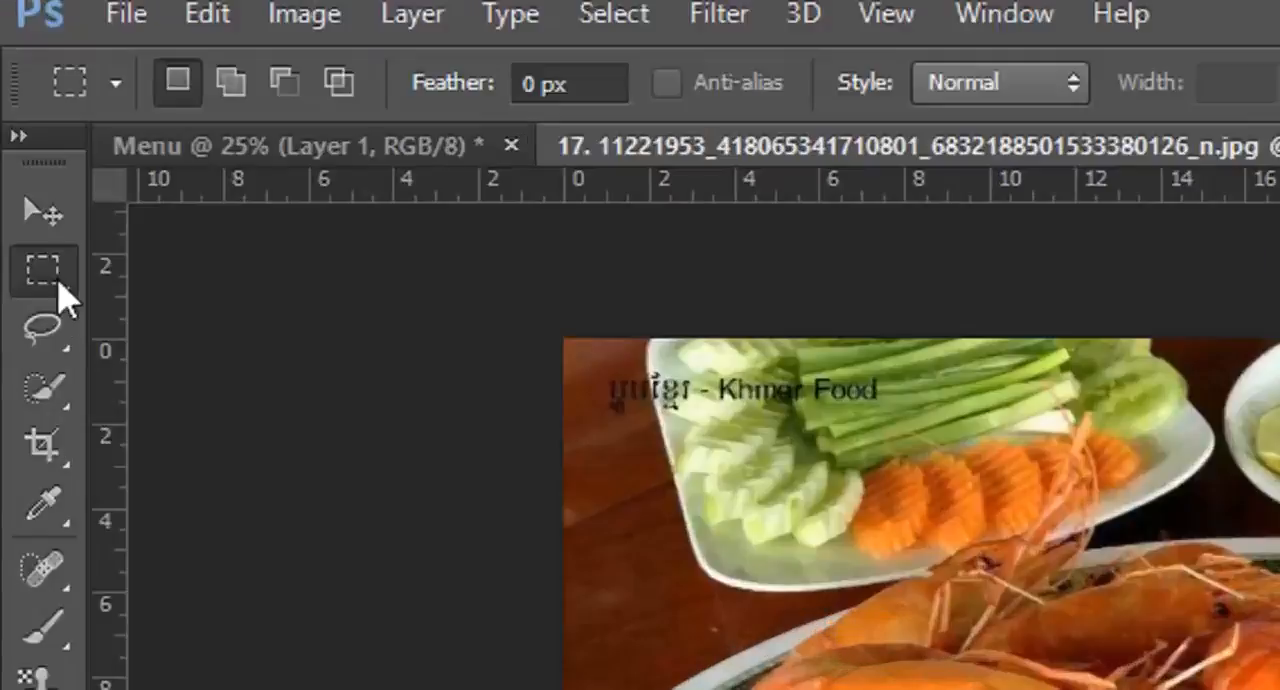
Draw an elliptical marquee selection about 32 by 24 cm around the prawns and center it over the platter.
right_click(58, 284)
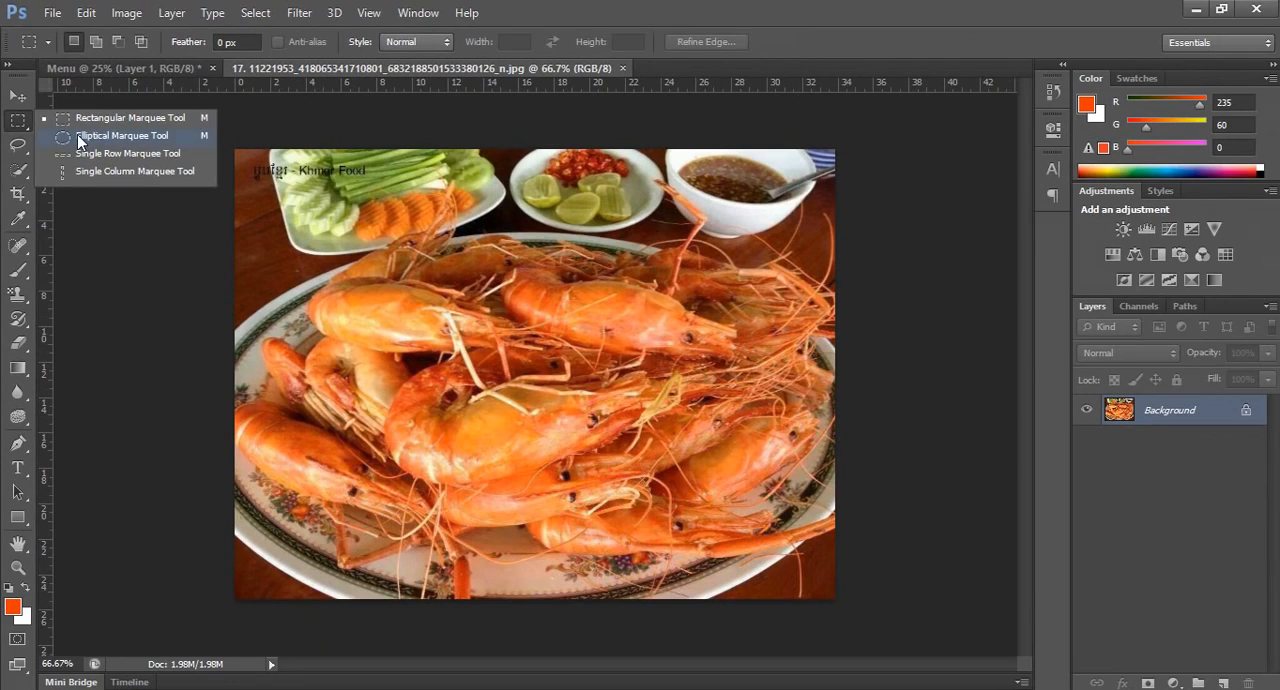
click(77, 134)
drag(304, 202, 847, 620)
drag(587, 327, 555, 288)
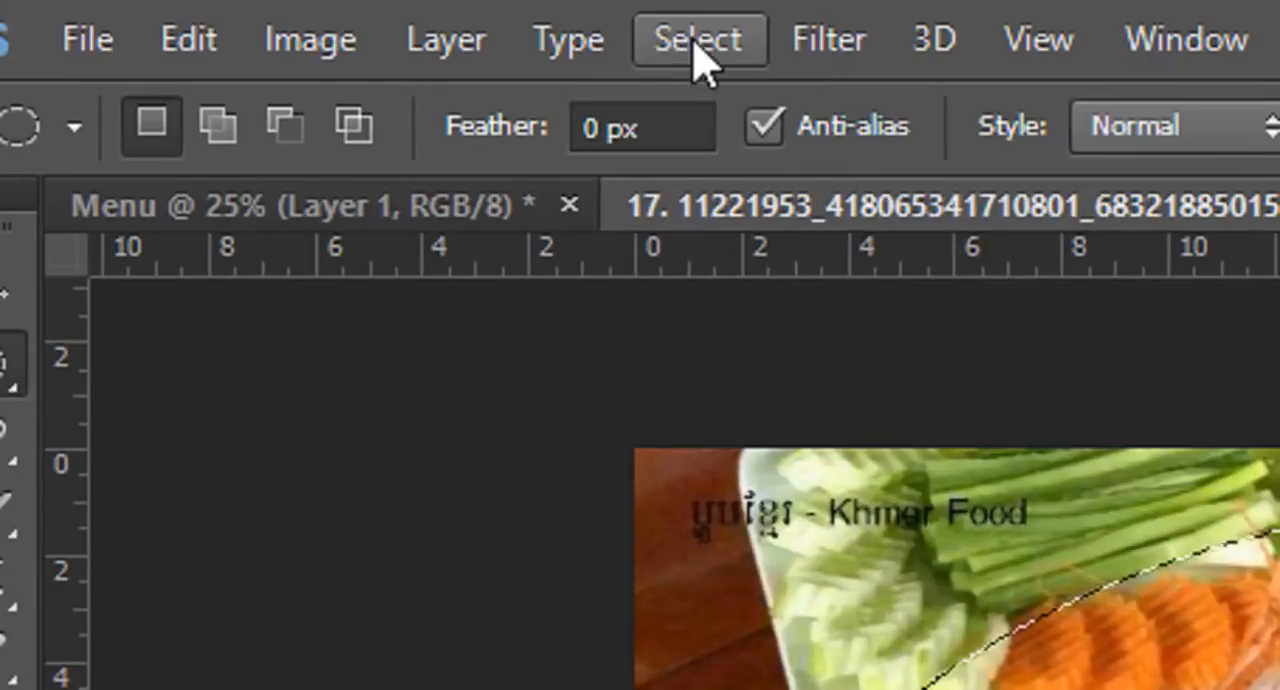
Feather the elliptical selection by 5 pixels.
click(257, 18)
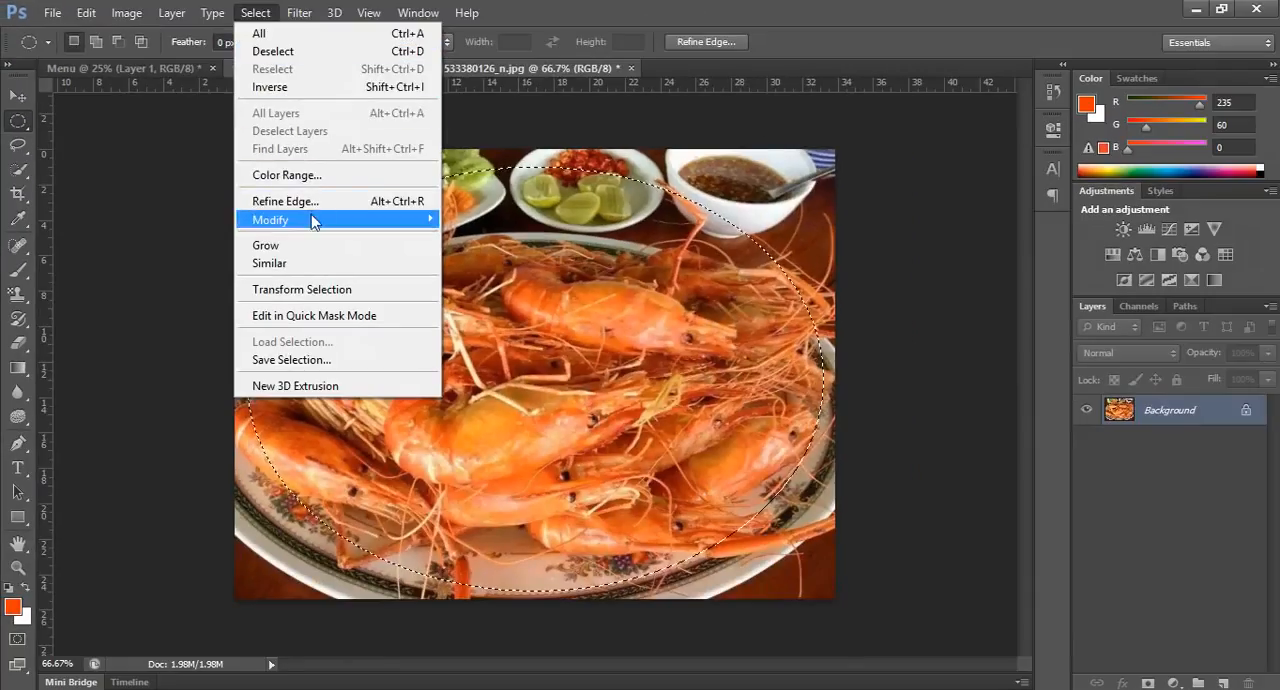
mouse_move(857, 661)
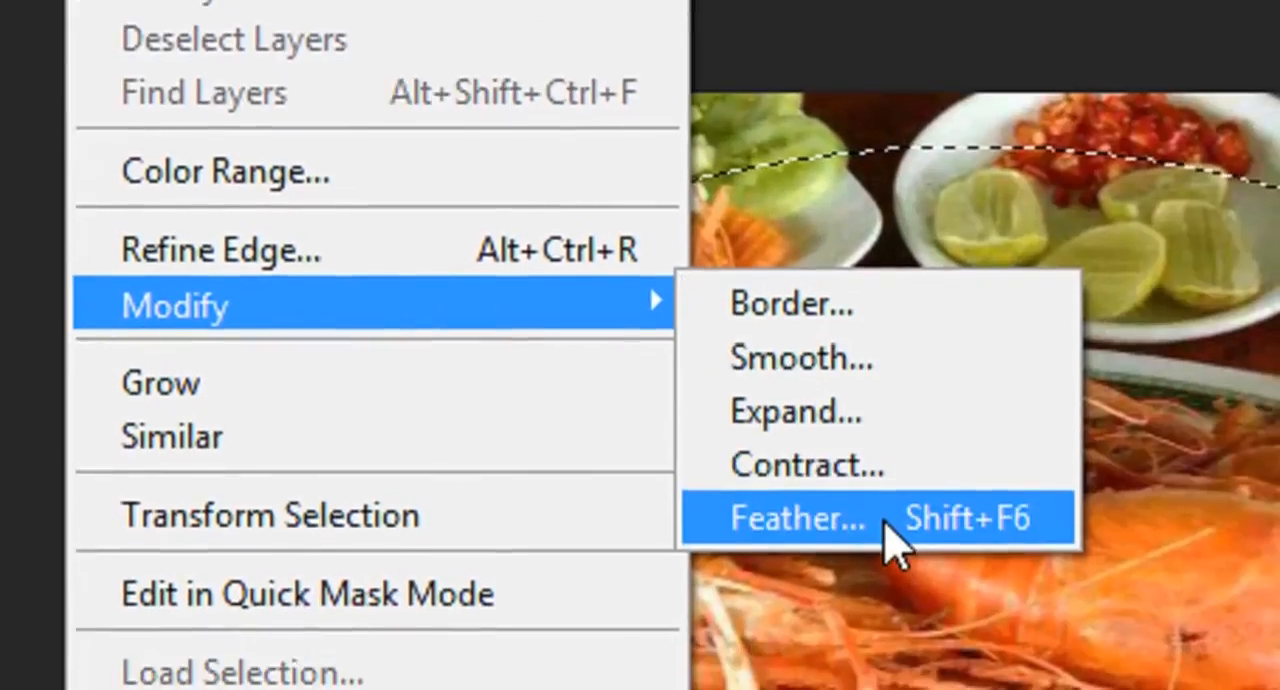
click(940, 574)
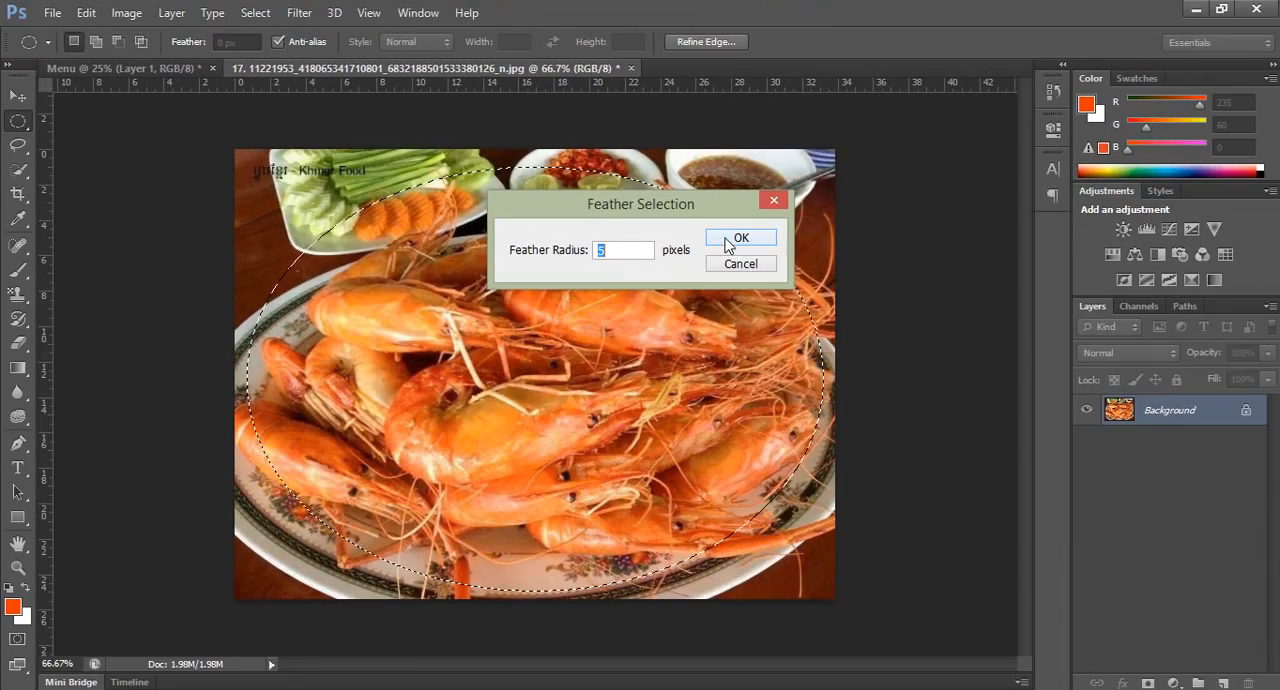
click(726, 239)
Copy the feathered prawn selection into the Menu document below the horizontal guide, and close the prawn photo without saving.
drag(445, 72, 927, 167)
click(18, 96)
drag(949, 371, 614, 469)
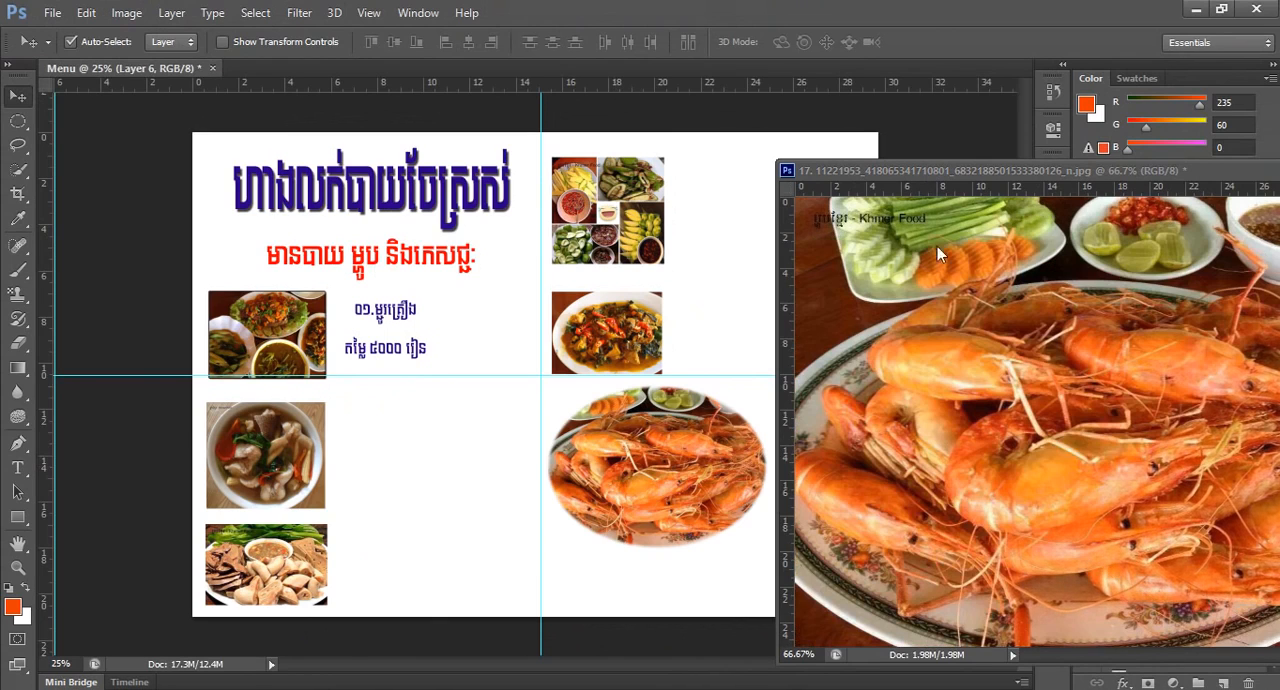
drag(917, 168, 473, 179)
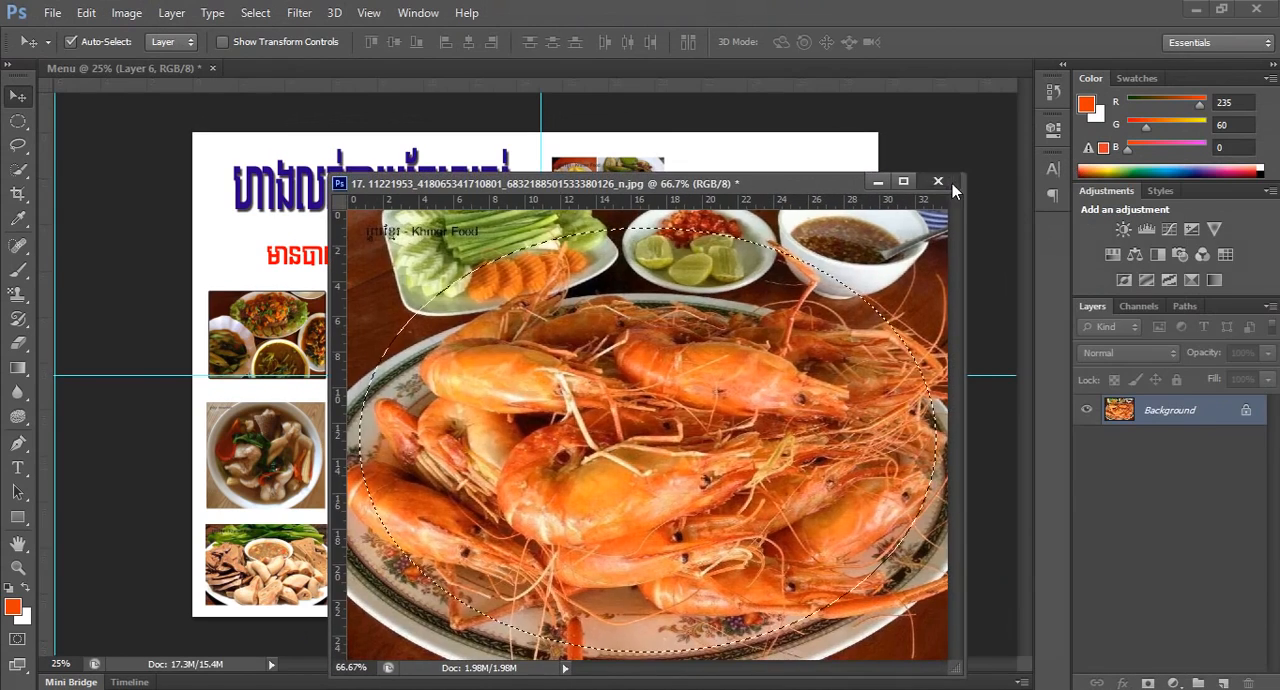
click(938, 181)
click(644, 286)
Scale the prawn cutout to about 65.6% and place it just below the horizontal guide, beside the vertical guide.
drag(688, 476, 678, 479)
key(ctrl+t)
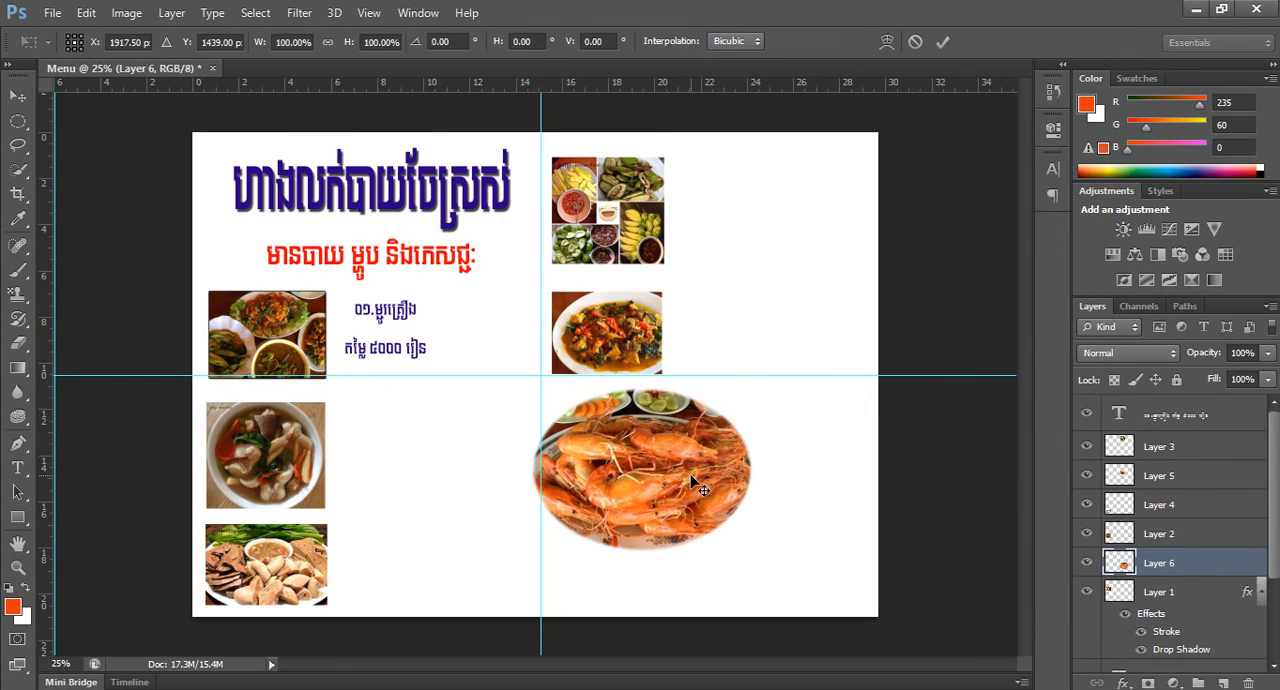
drag(754, 551, 713, 525)
key(Return)
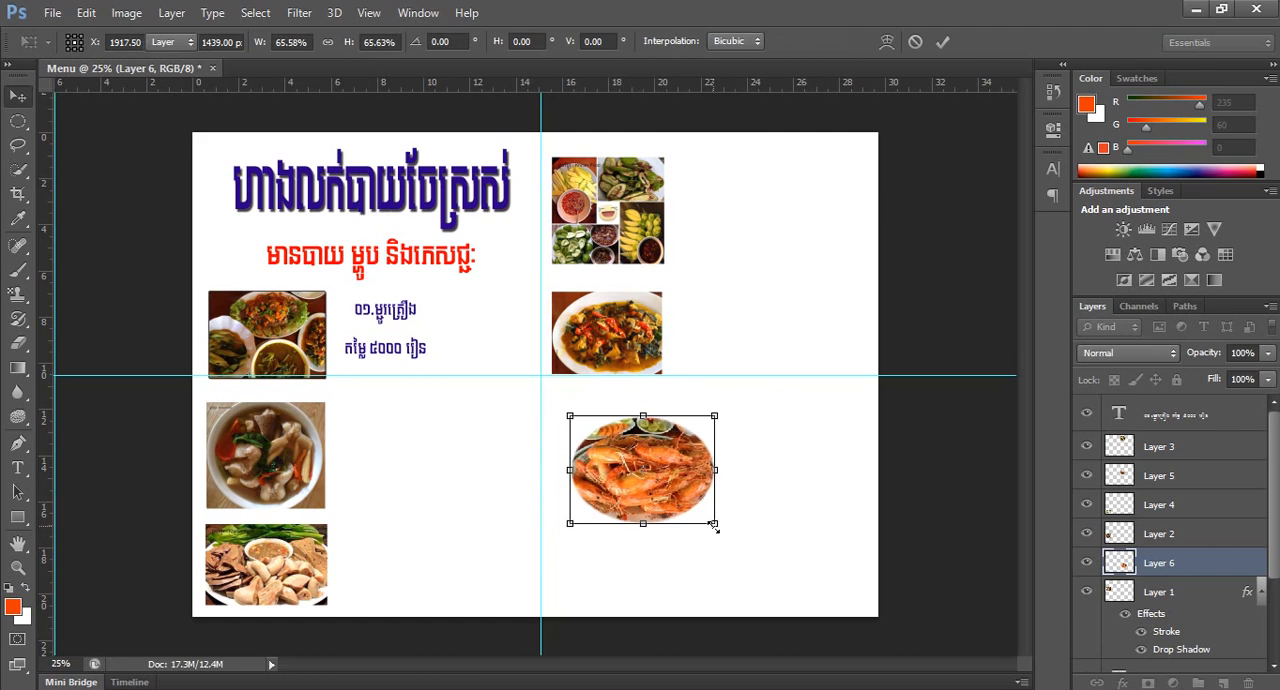
click(714, 527)
drag(588, 410, 529, 354)
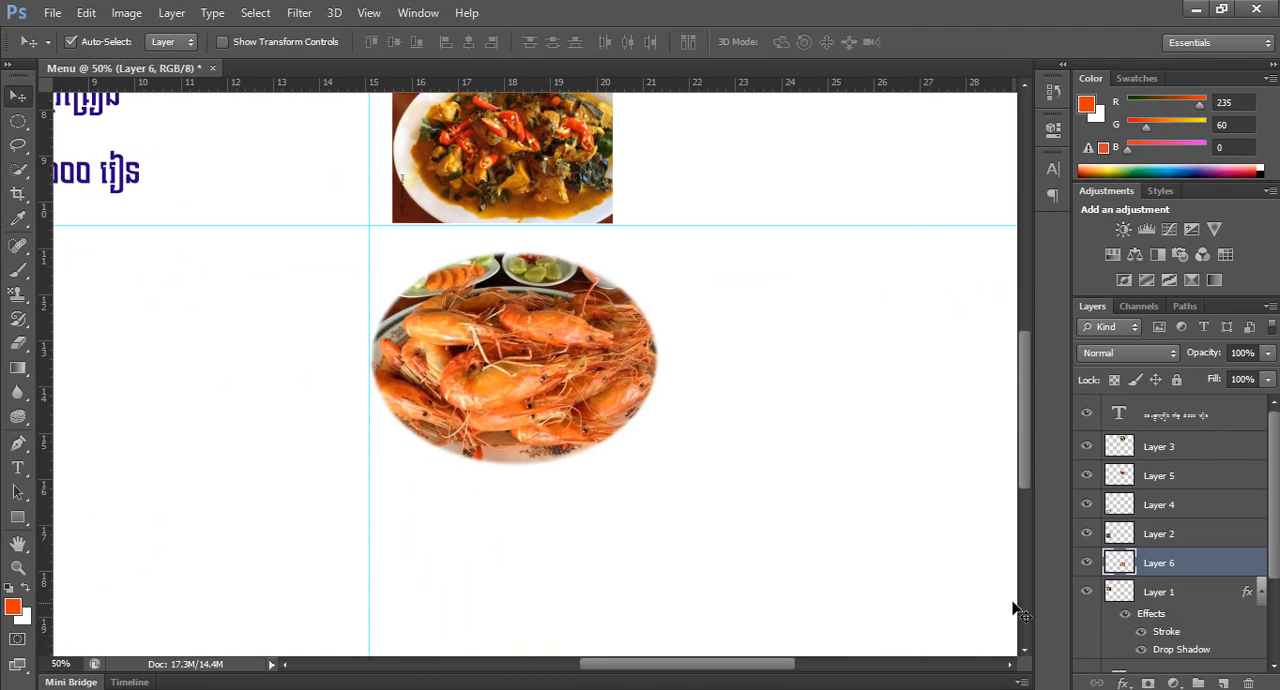
Apply a 5 px Drop Shadow and a 3 px black outside Stroke to the prawn cutout.
click(1120, 683)
click(1122, 668)
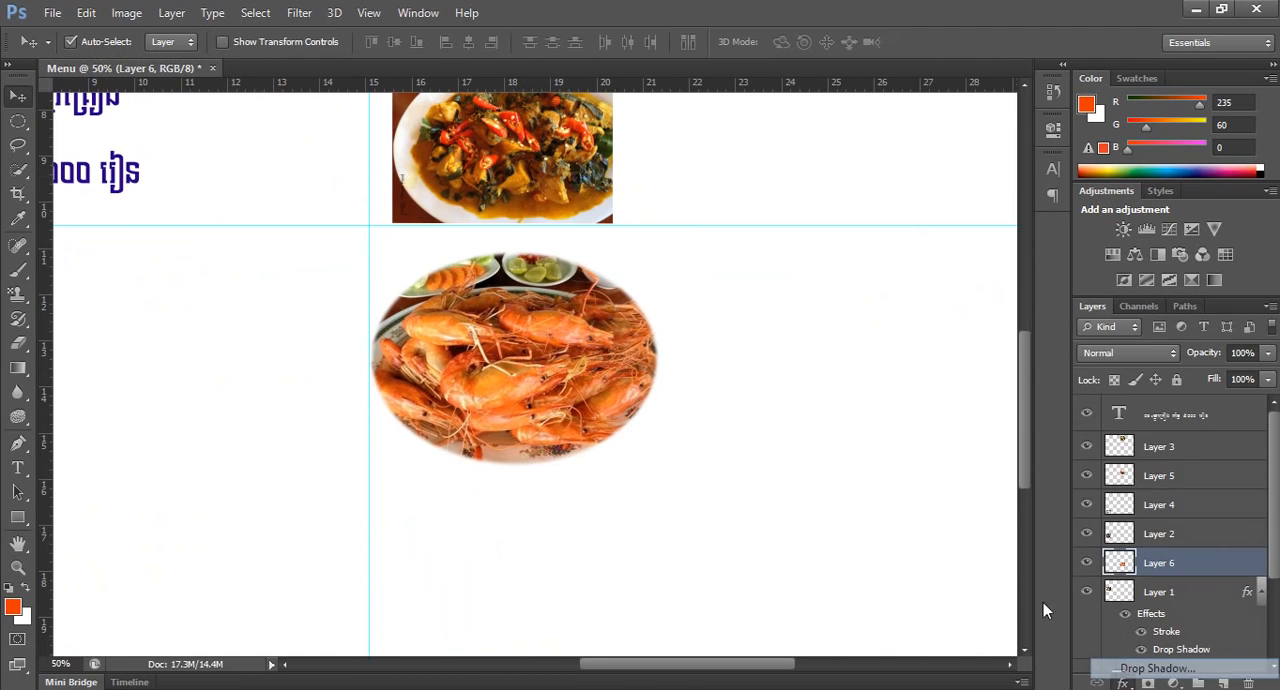
drag(693, 109, 838, 133)
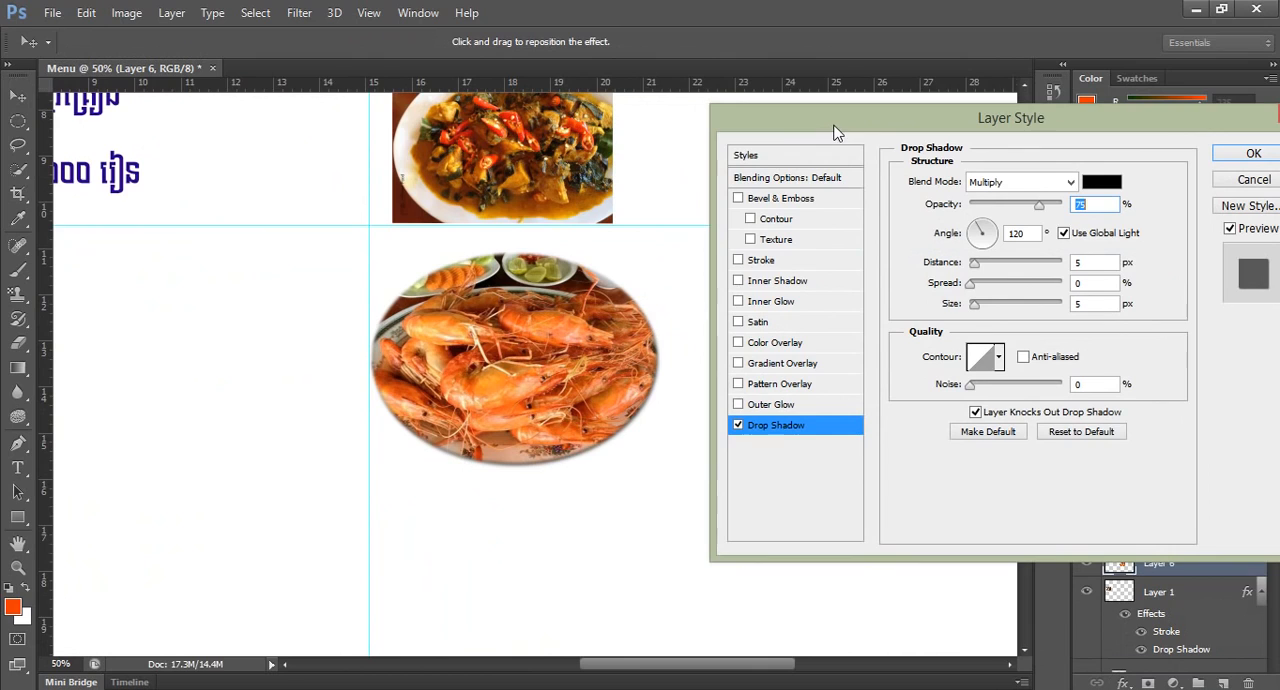
click(738, 261)
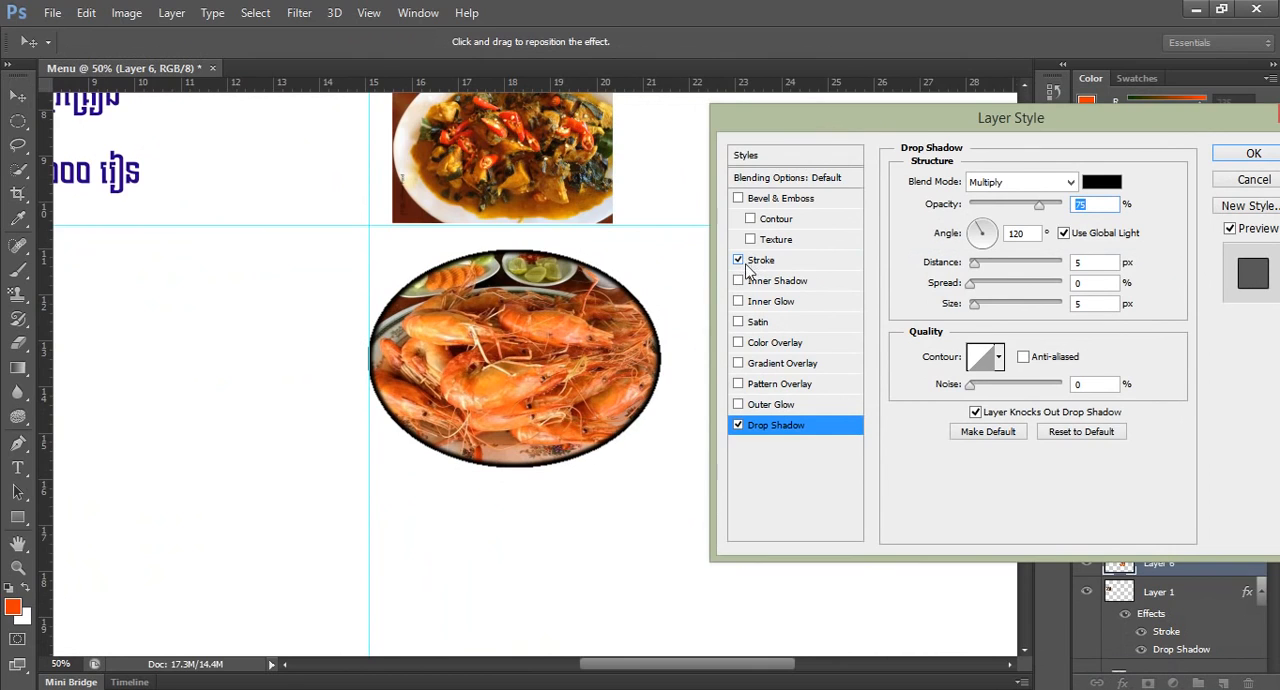
click(762, 262)
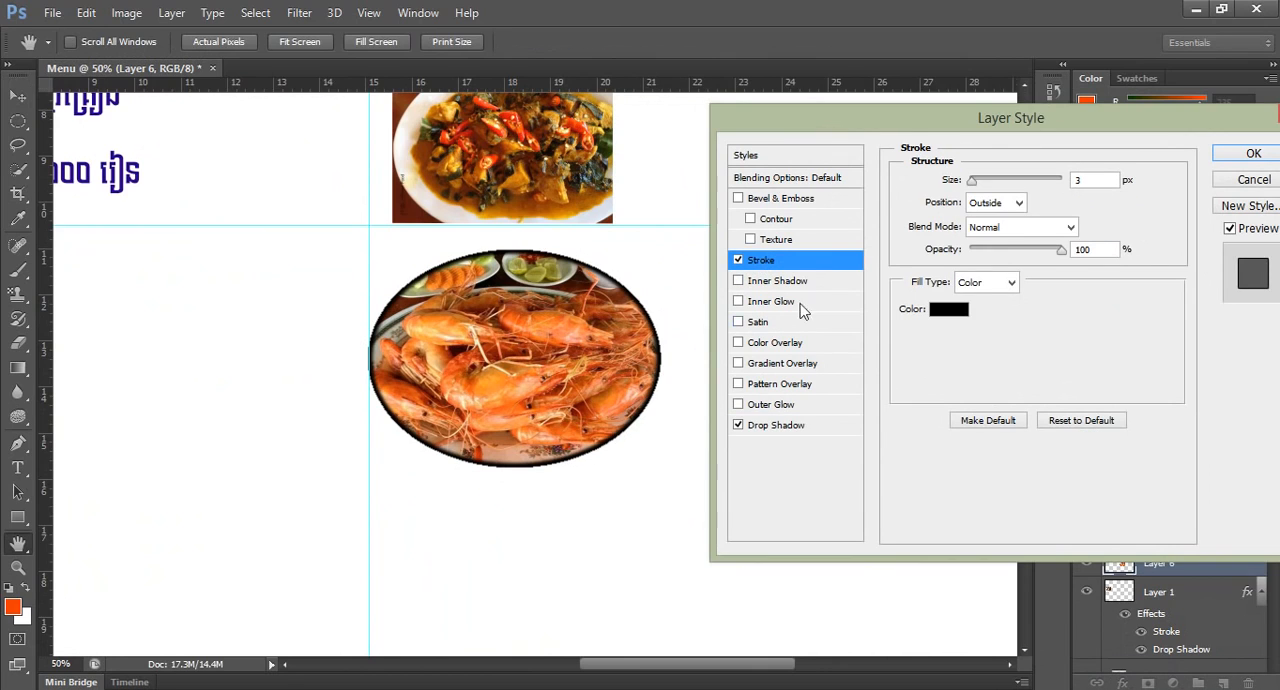
click(1248, 158)
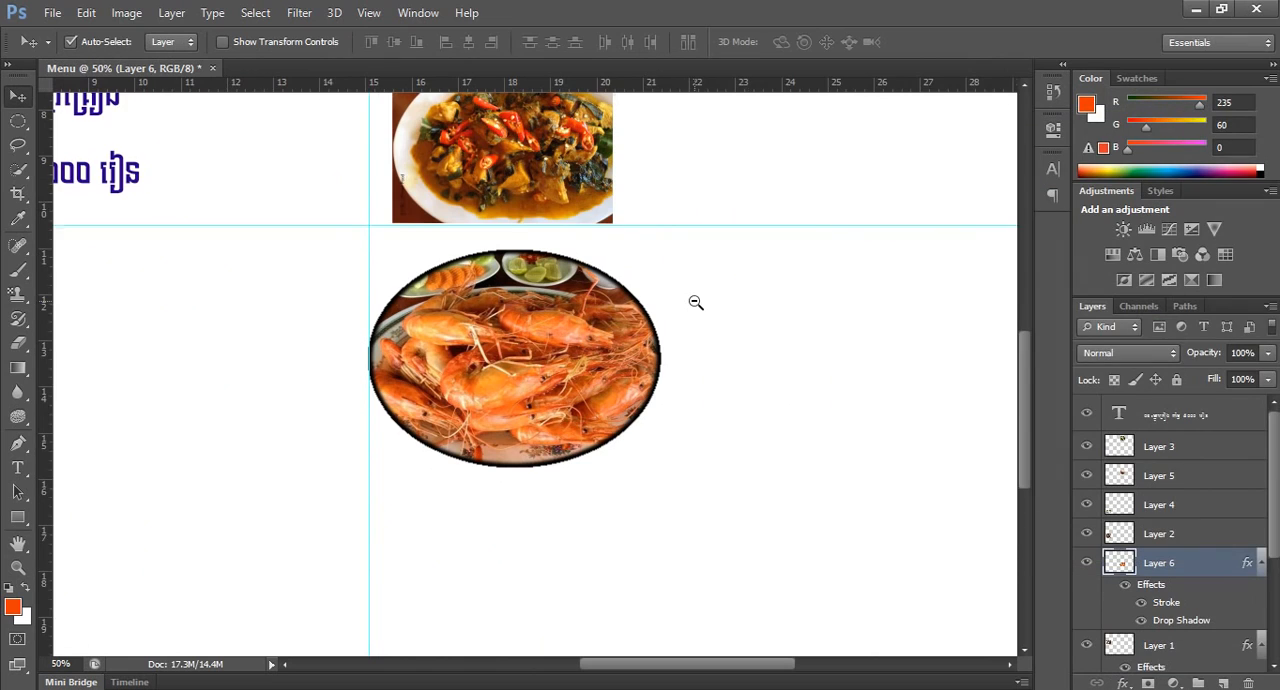
alt+click(696, 302)
alt+click(696, 302)
mouse_move(617, 433)
mouse_down()
mouse_move(640, 434)
mouse_move(617, 440)
mouse_up()
click(310, 463)
click(630, 440)
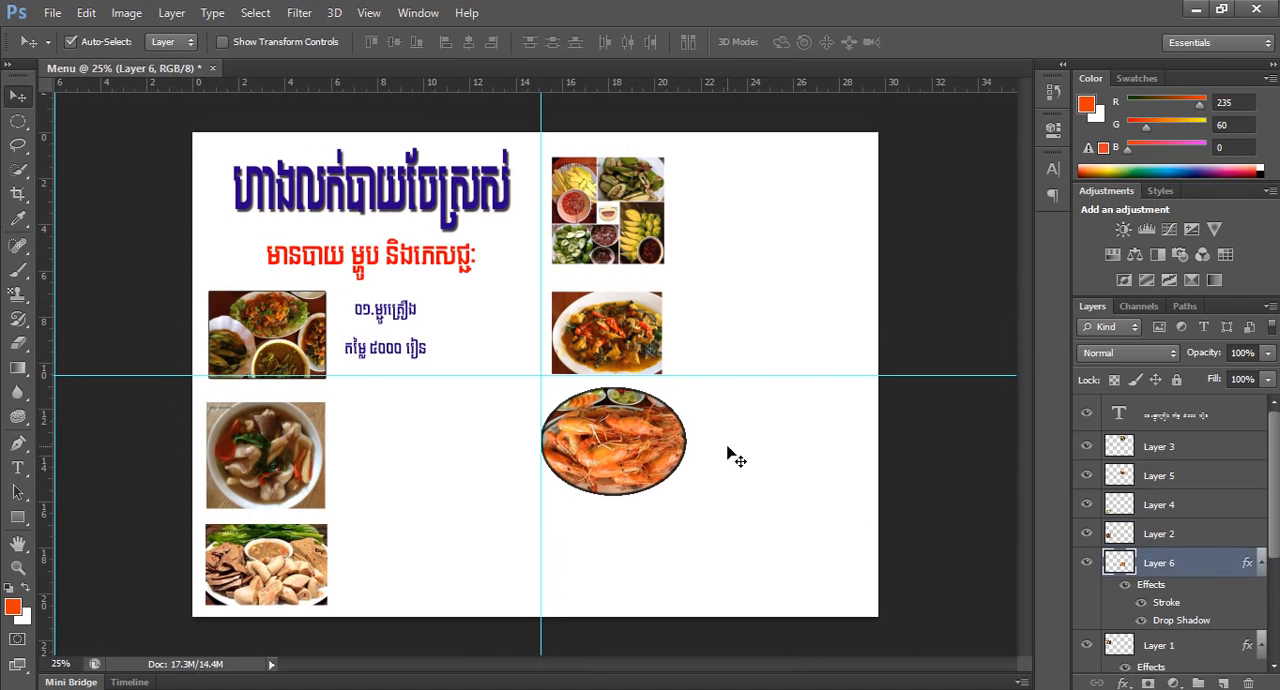
Apply a Drop Shadow with a 10 px distance and a 3 px black outside Stroke to the soup bowl photo.
click(264, 460)
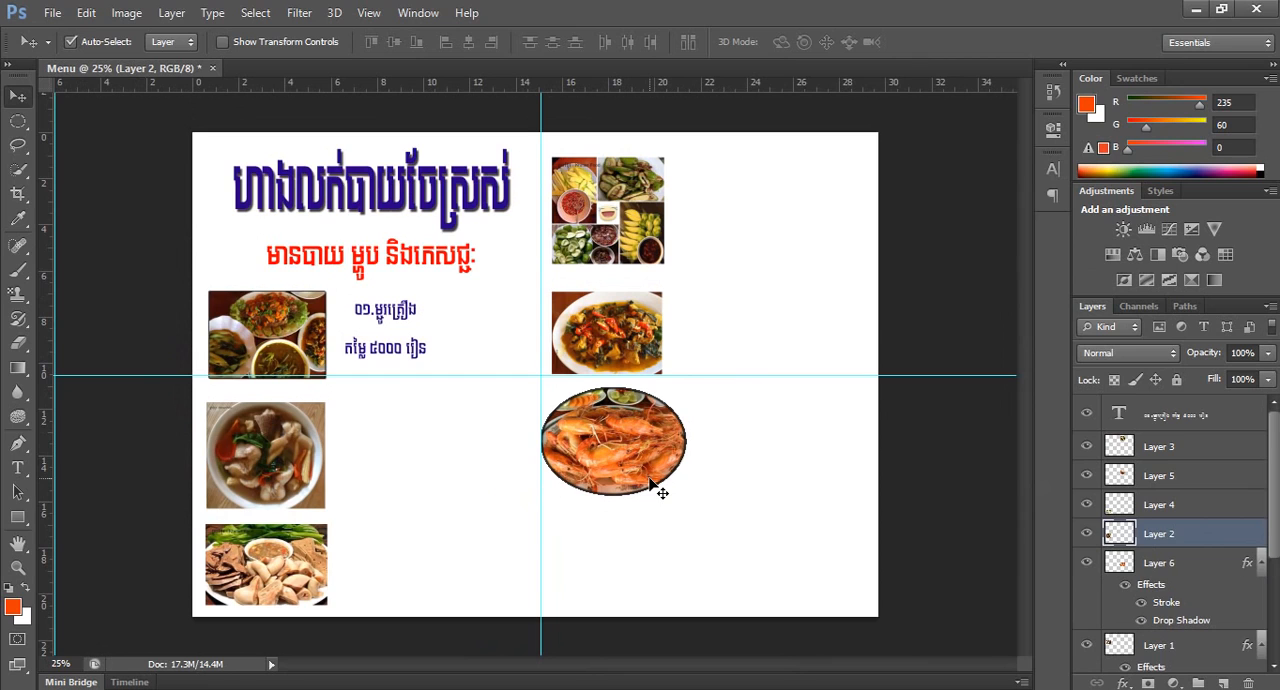
click(500, 440)
scroll(496, 428, up, 1)
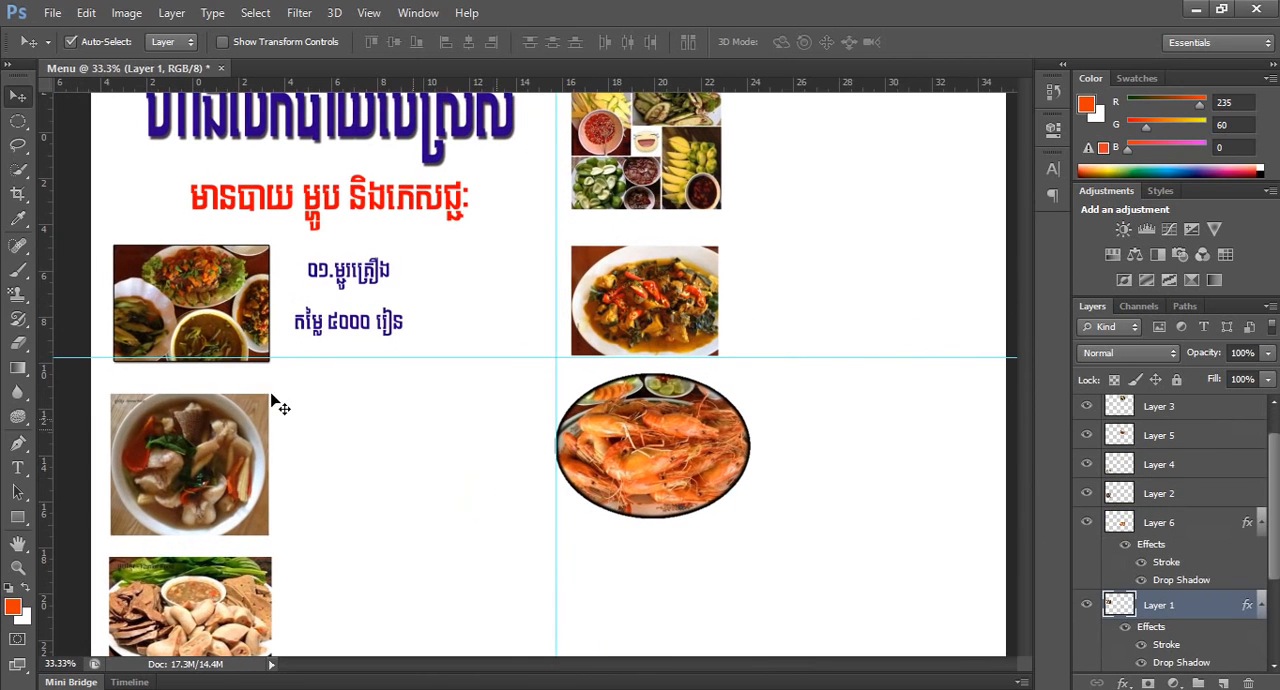
click(206, 480)
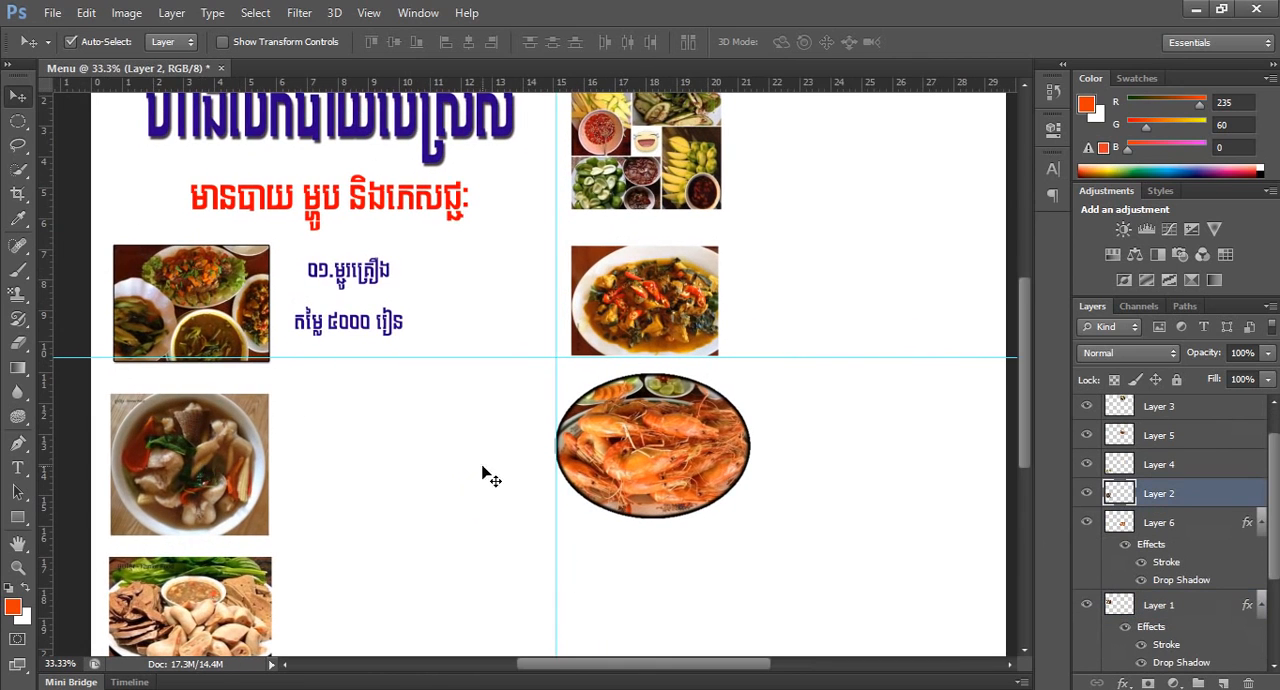
click(1122, 683)
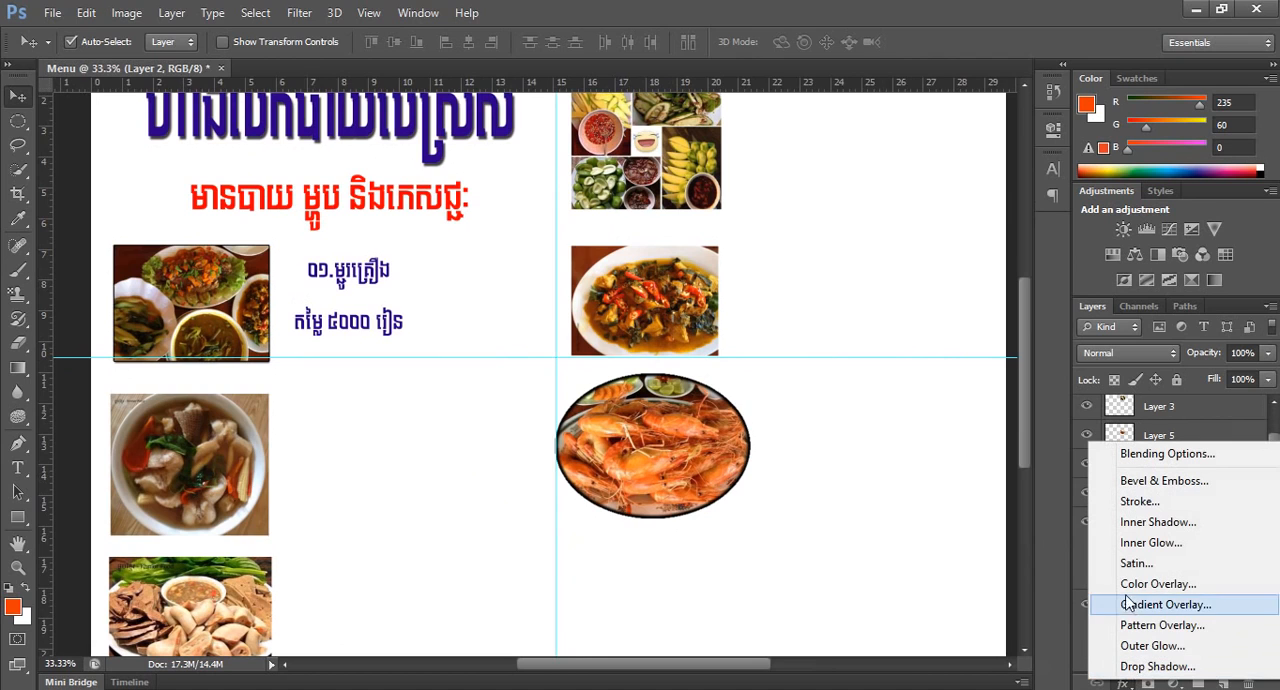
click(1152, 667)
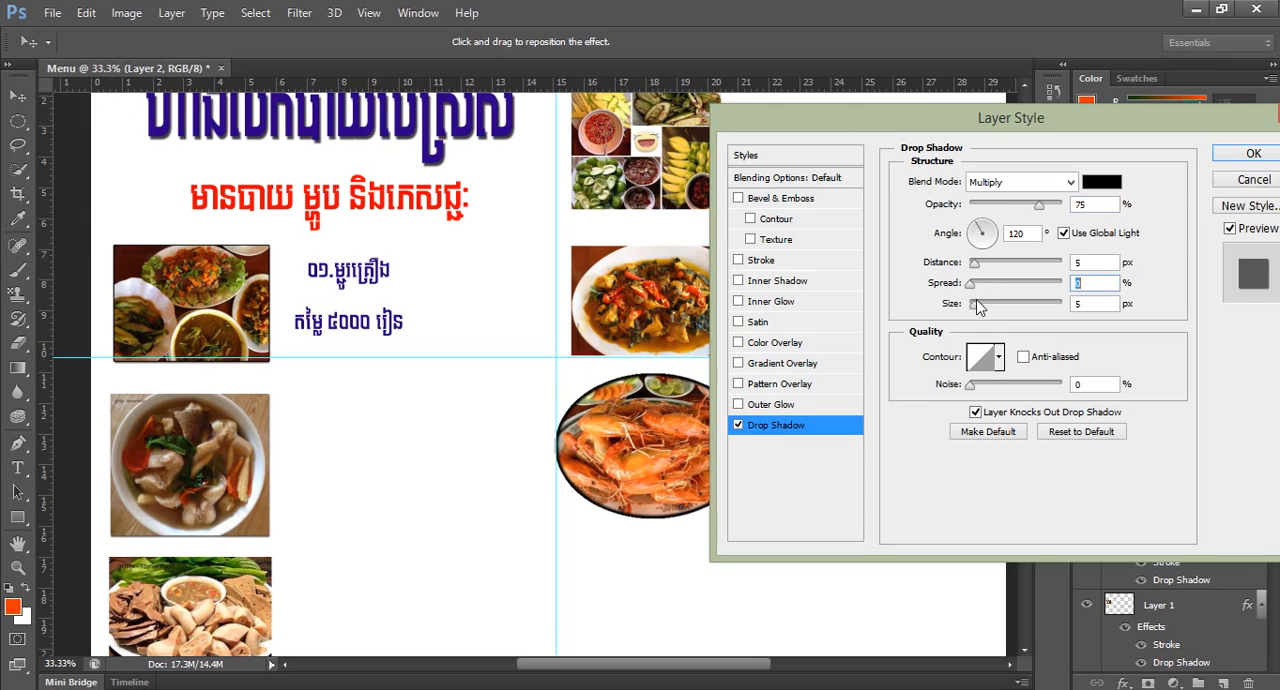
click(978, 263)
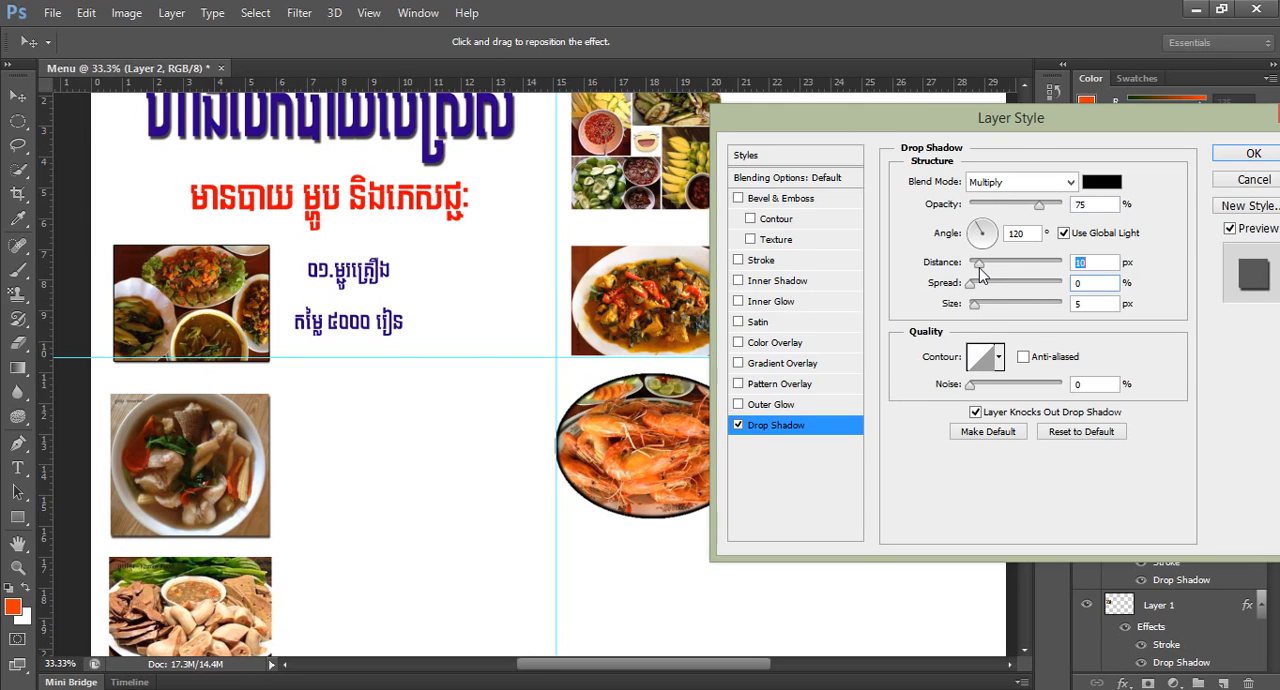
click(738, 260)
click(799, 262)
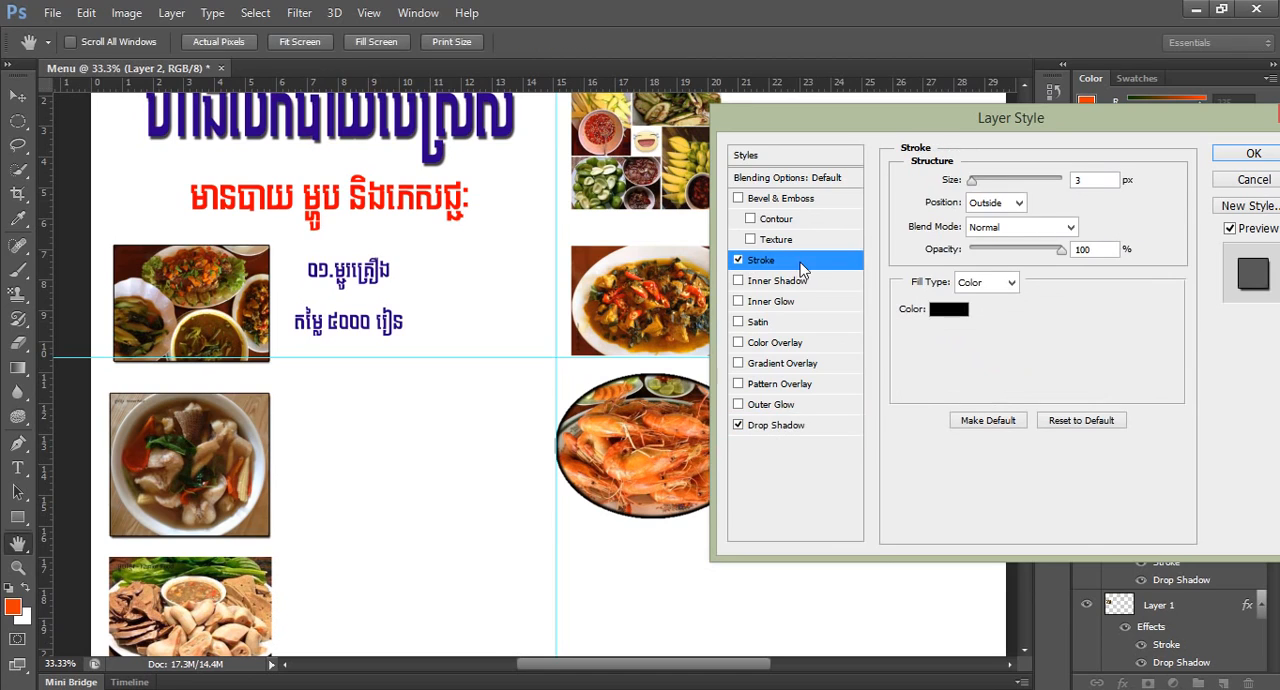
click(1244, 155)
Shift the soup bowl photo and the photo below it slightly right, aligning them with the first food photo's left edge.
key(Right)
key(Right)
key(Right)
key(Right)
key(Right)
key(Right)
key(Right)
key(Right)
key(Right)
key(Right)
key(Right)
key(Right)
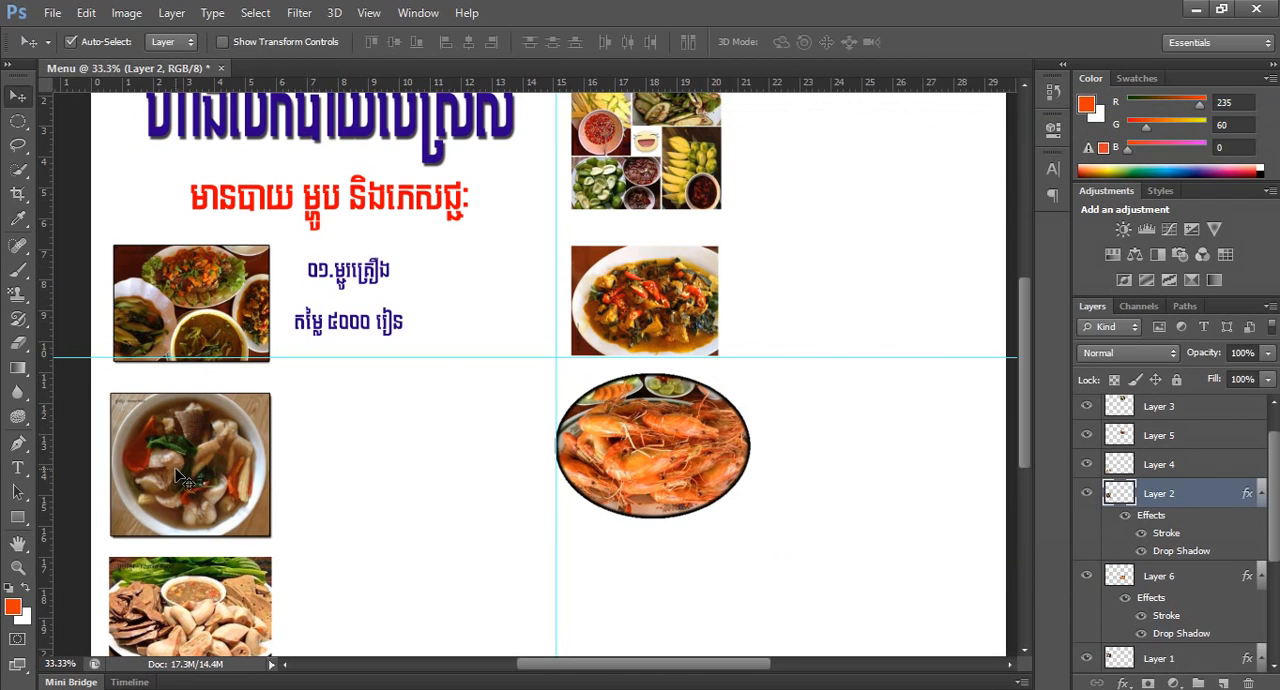
alt+click(368, 424)
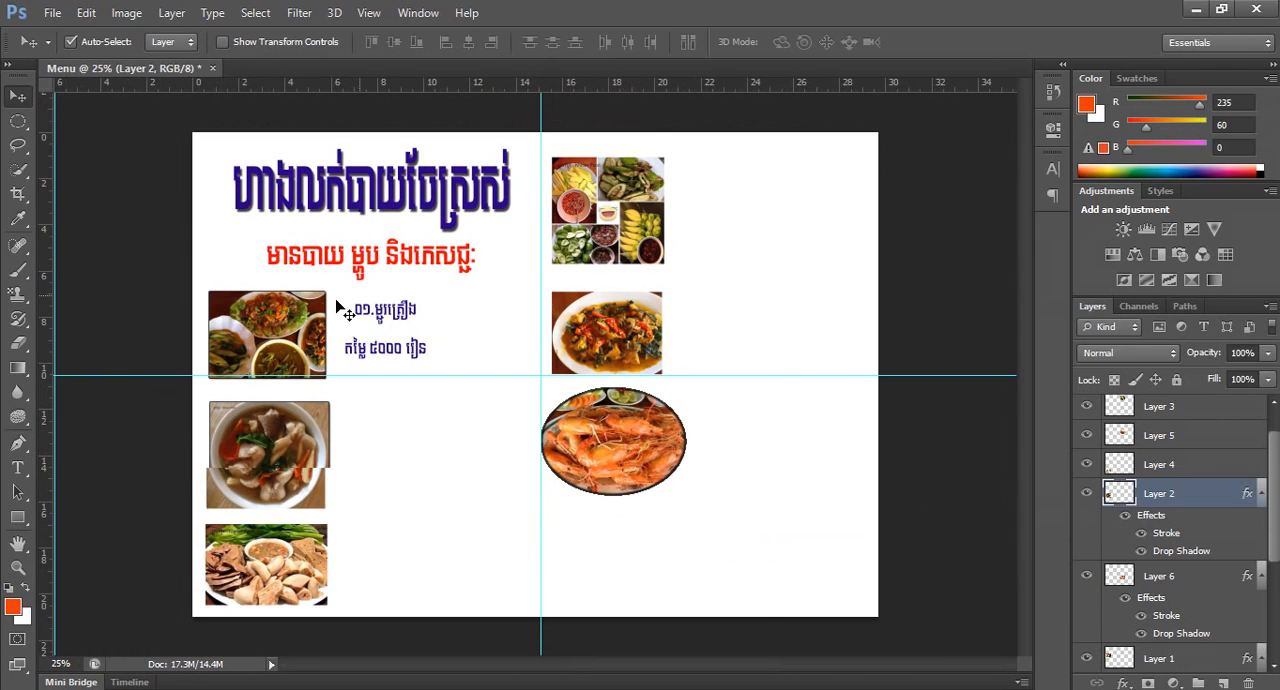
drag(301, 545, 287, 552)
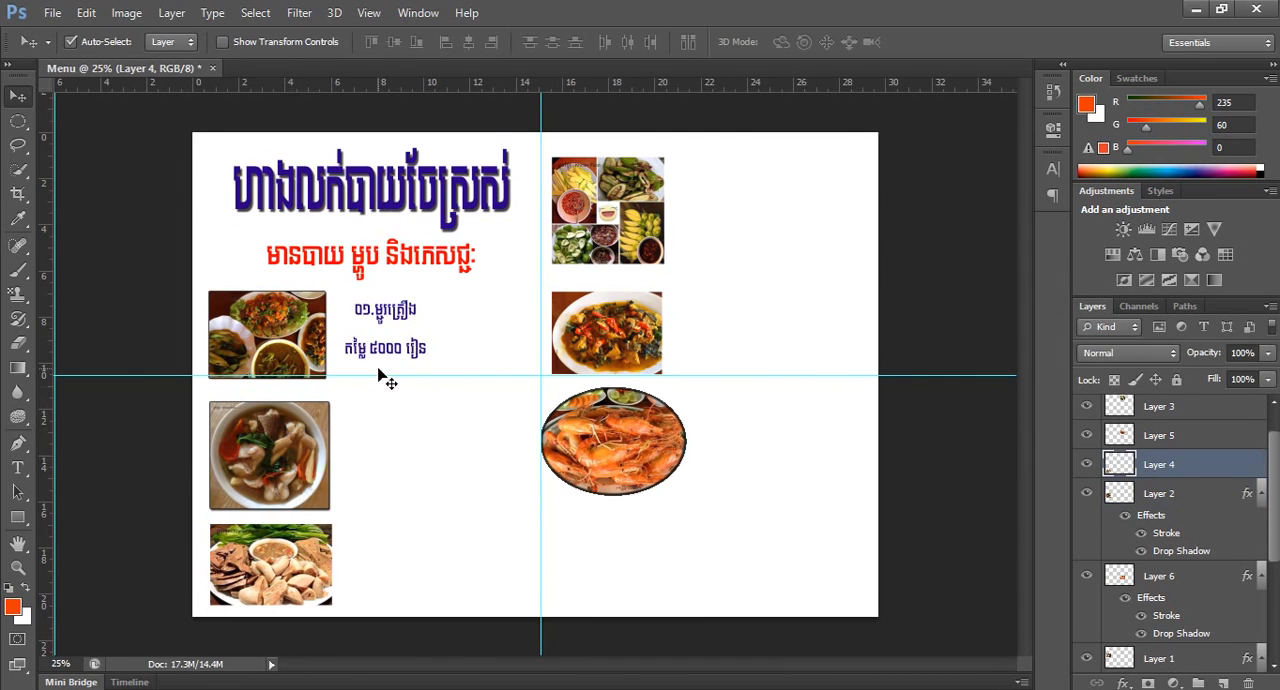
Duplicate the dish name and price text beside each of the other five food photos.
scroll(383, 367, up, 1)
click(388, 348)
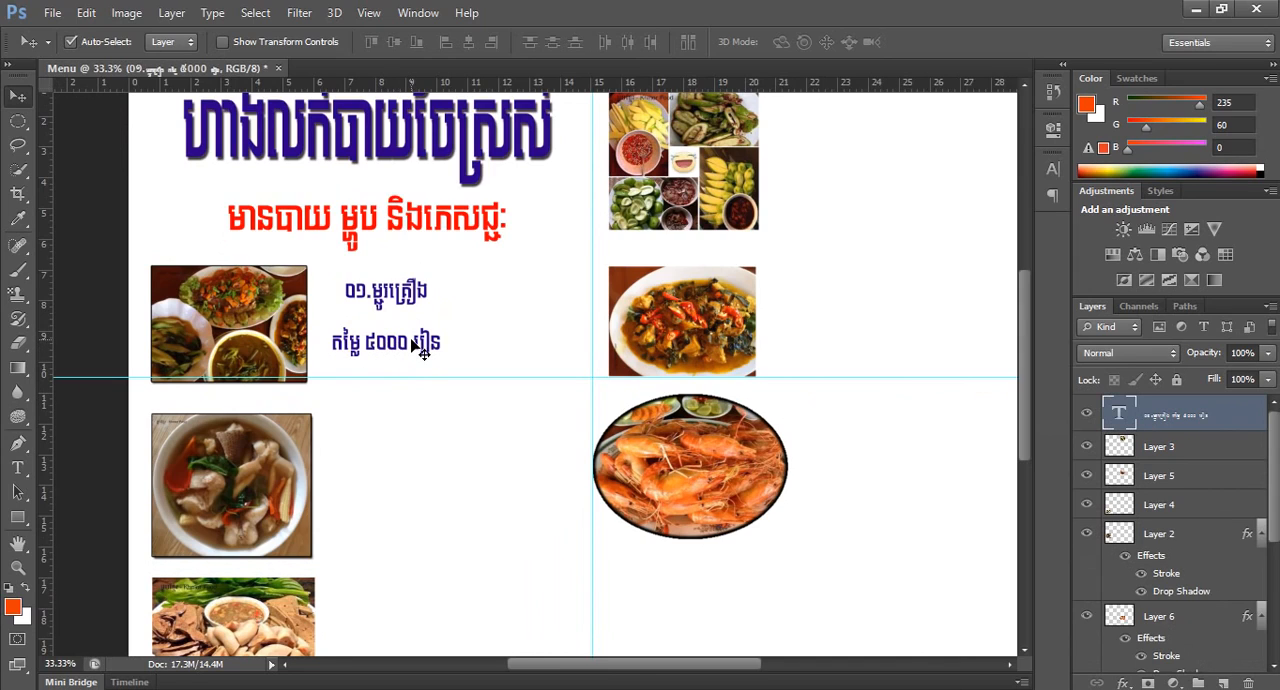
drag(413, 343, 413, 503)
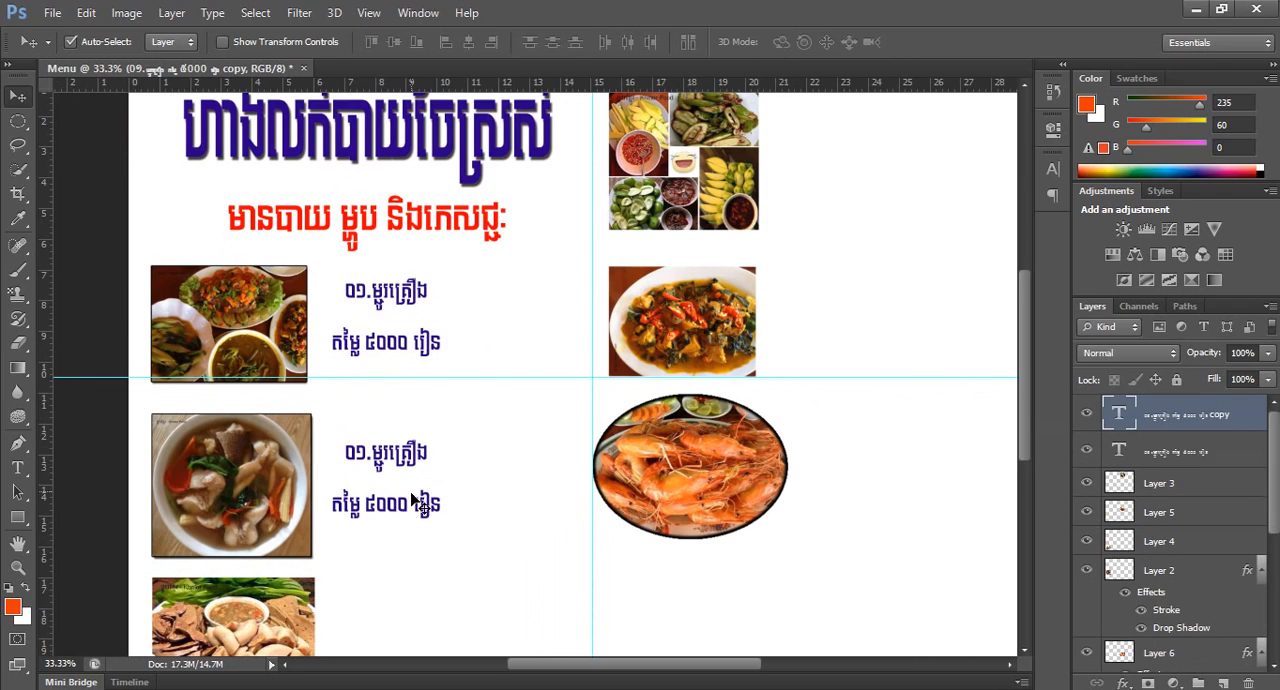
scroll(414, 488, down, 2)
drag(406, 393, 886, 370)
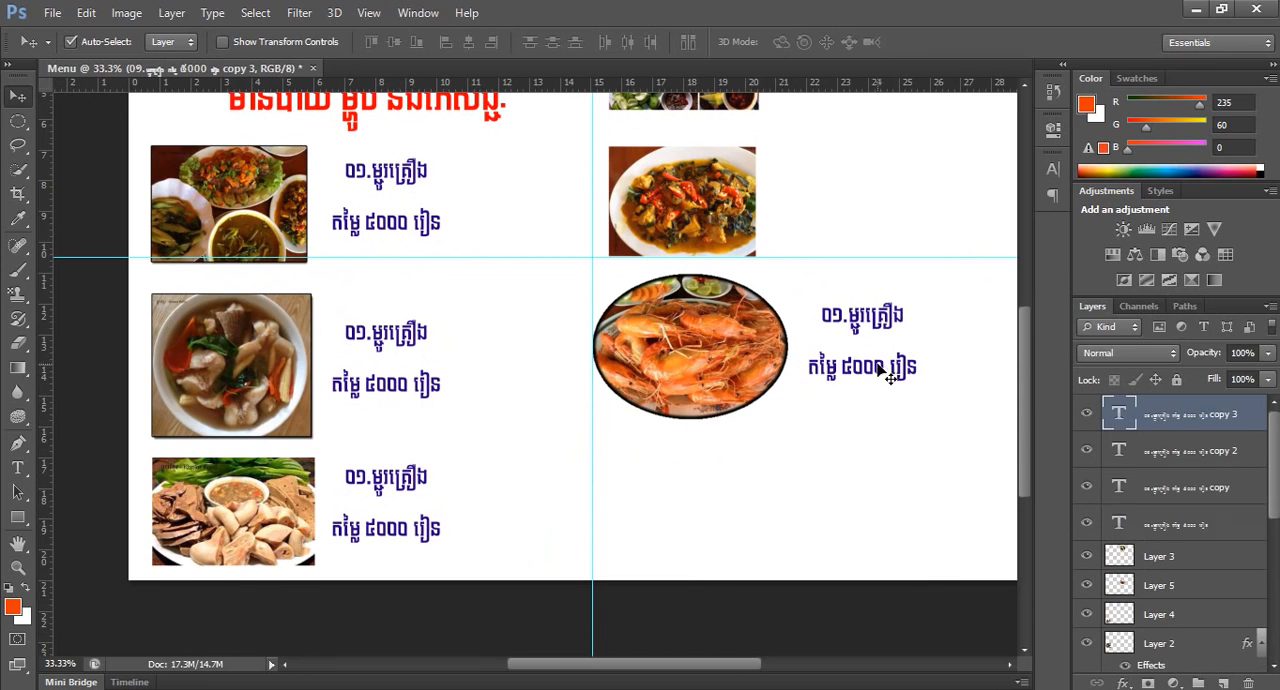
scroll(886, 372, up, 2)
drag(889, 463, 853, 148)
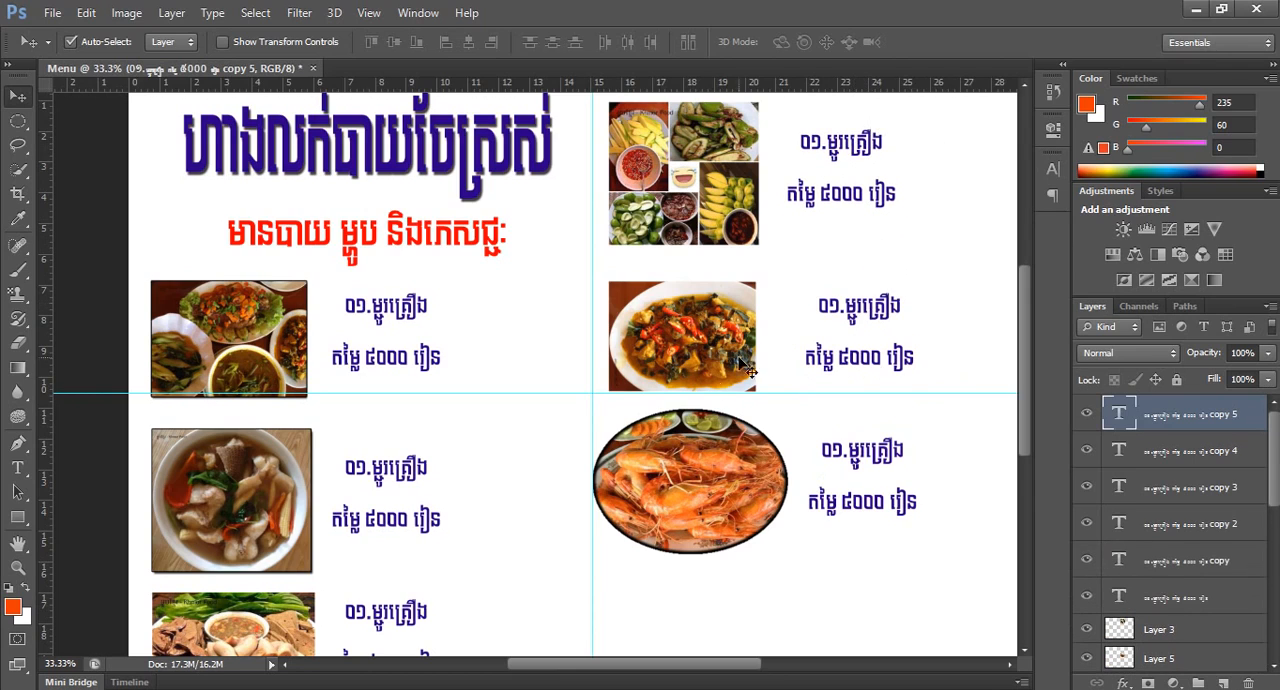
alt+click(516, 398)
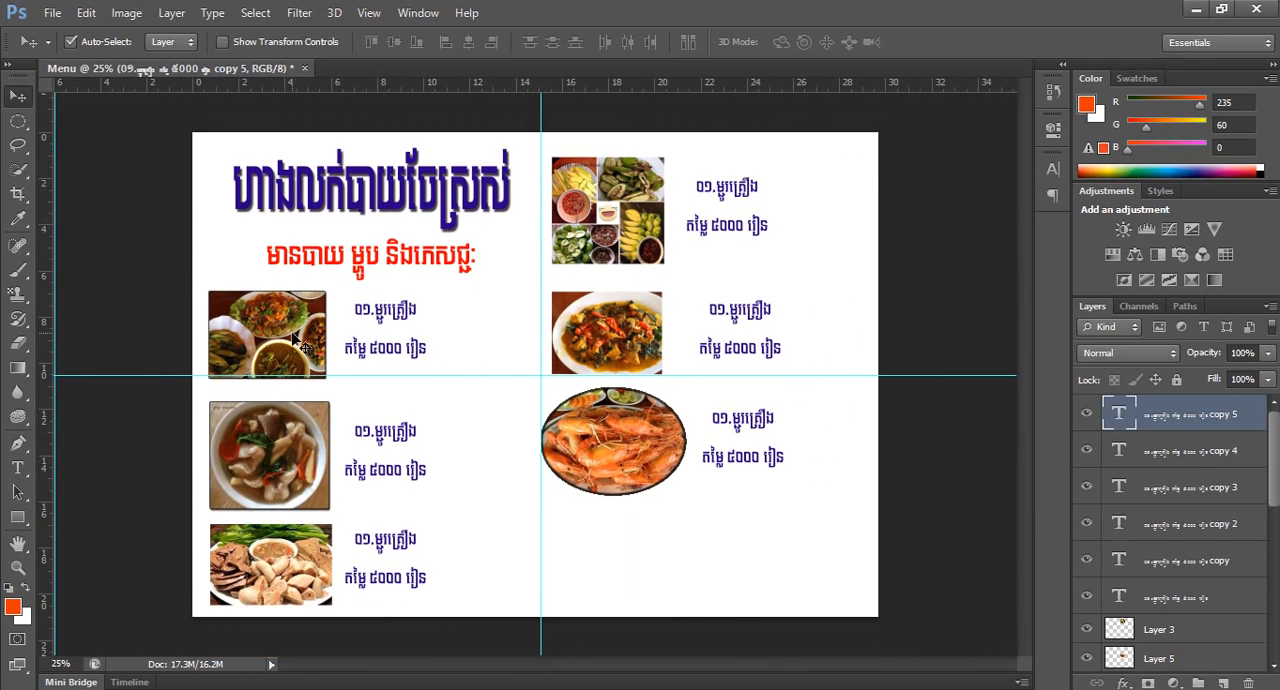
Scale the first food photo down to about half its size around its center.
scroll(290, 332, up, 1)
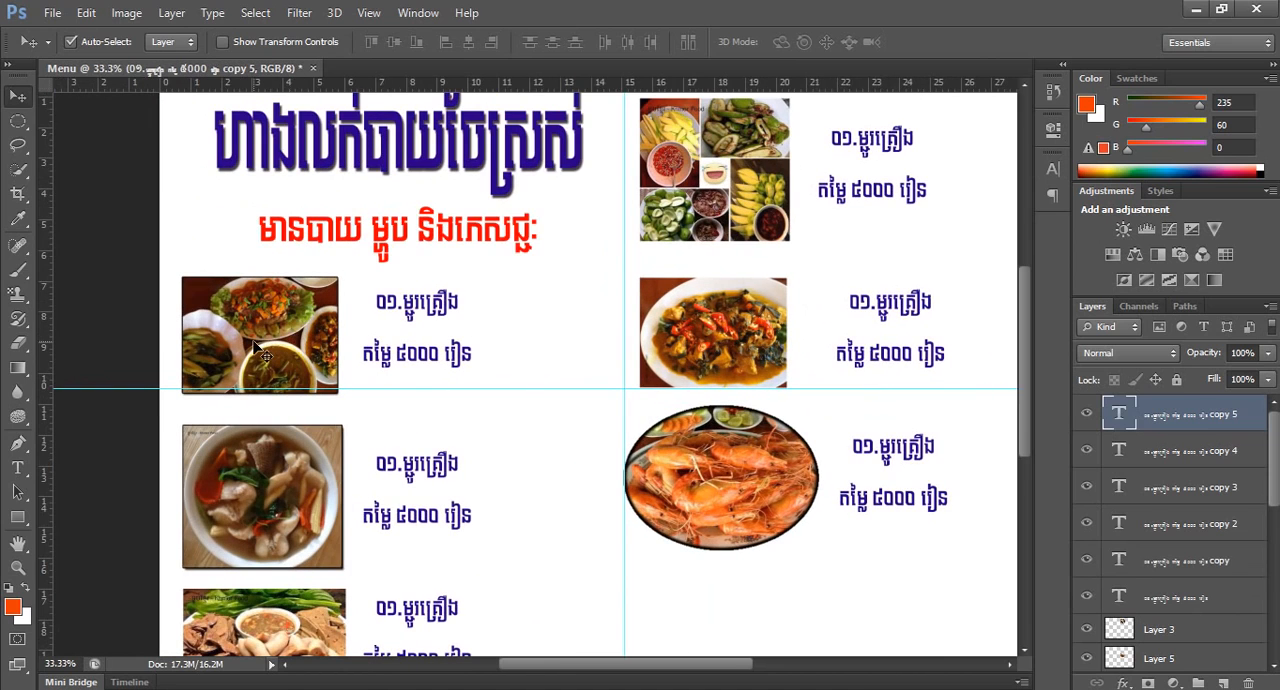
click(255, 344)
key(ctrl+t)
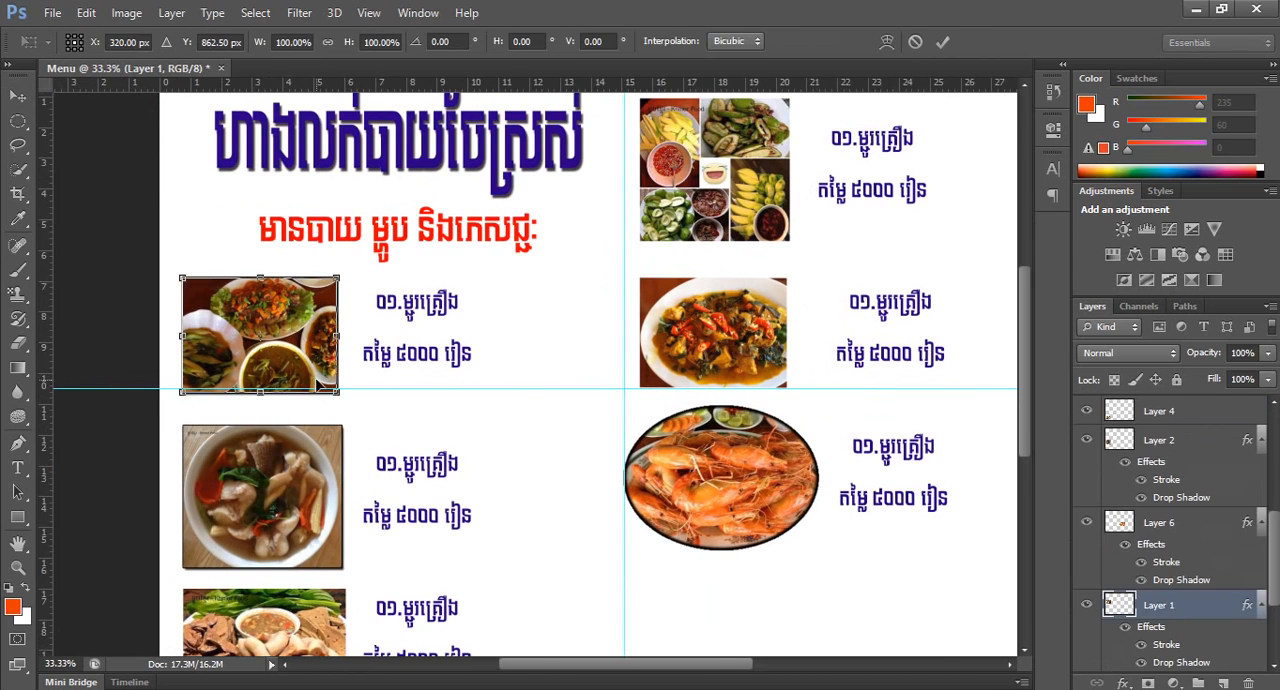
drag(337, 392, 302, 367)
key(Return)
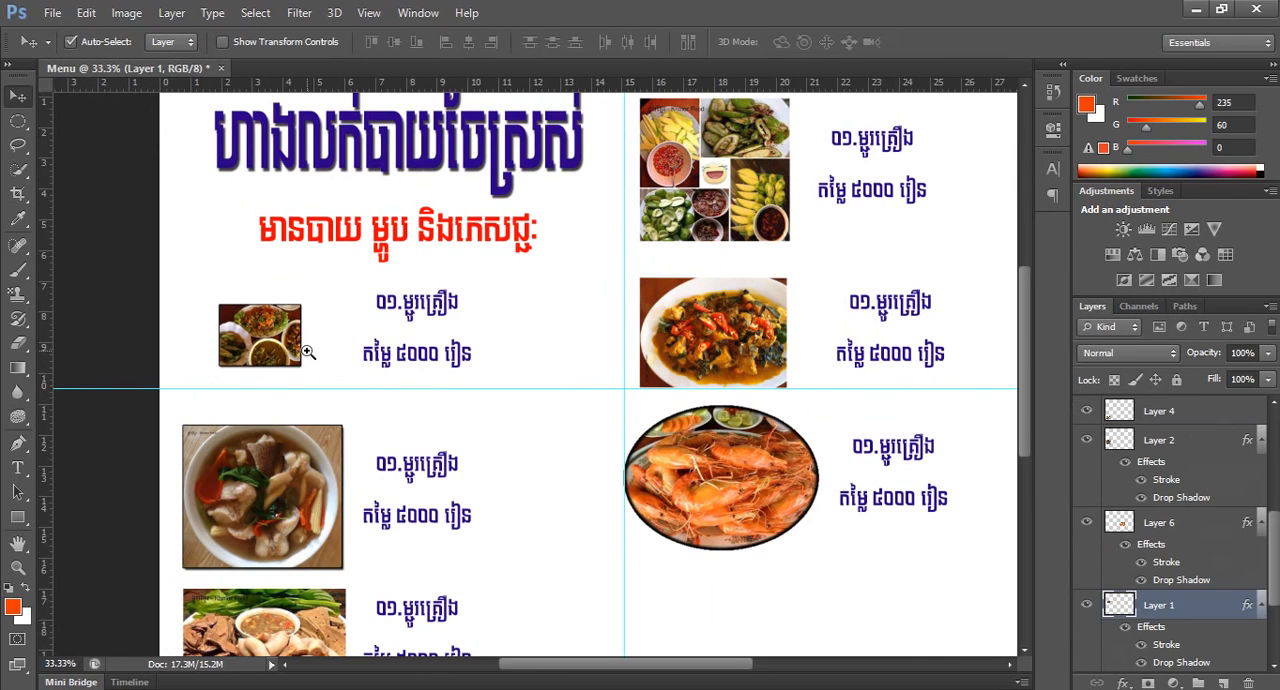
Move the first food photo slightly up and right, and bring its dish name and price text closer to it.
click(307, 352)
drag(236, 338, 260, 308)
drag(473, 363, 414, 334)
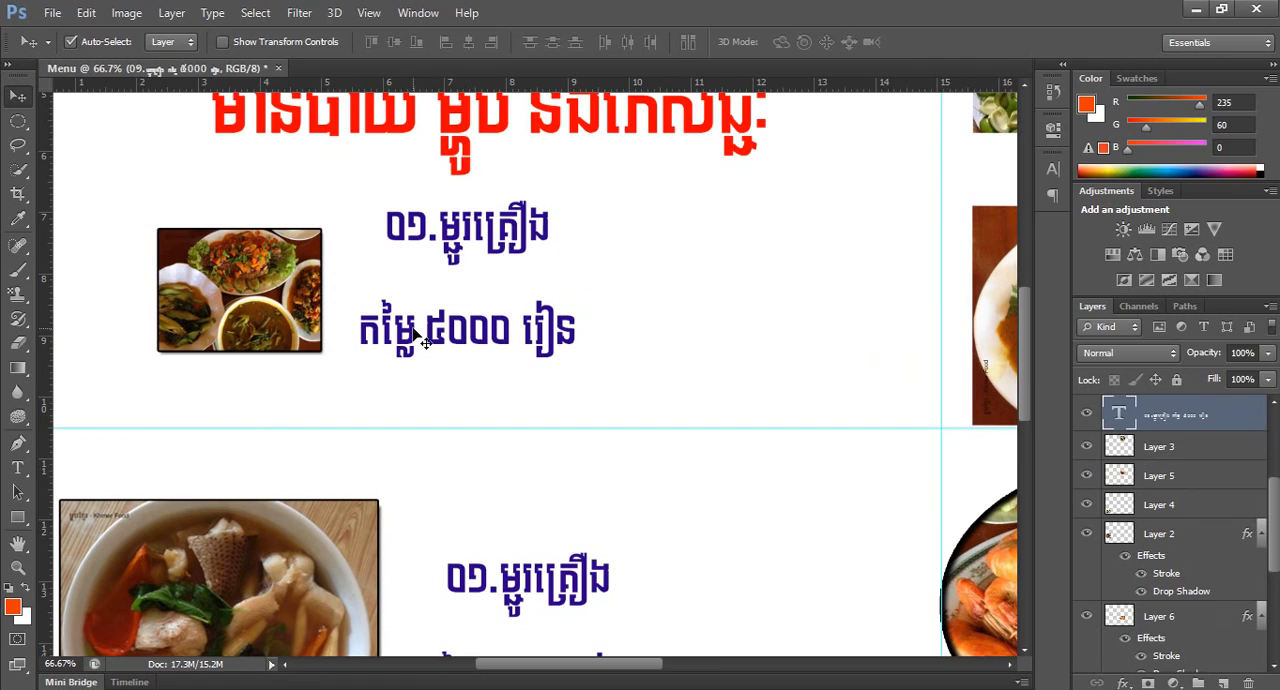
Set the font size of the first dish's name and price text to 14 pt.
key(t)
drag(407, 222, 586, 349)
click(391, 43)
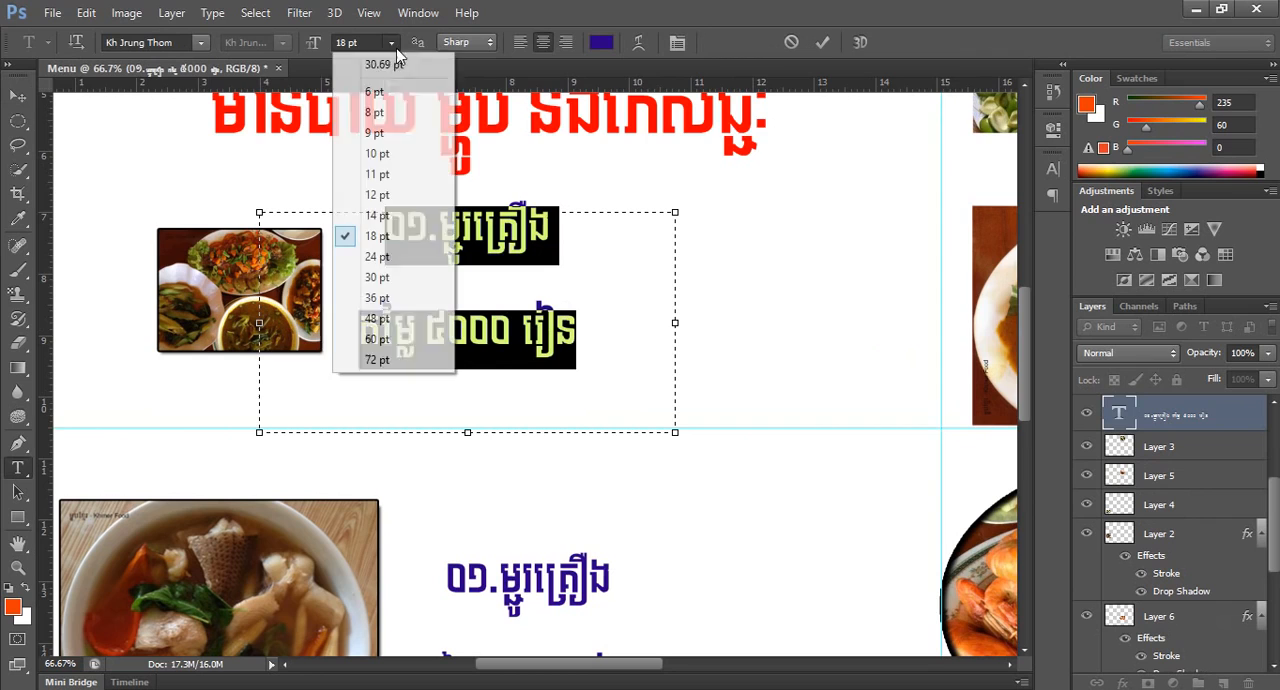
click(393, 213)
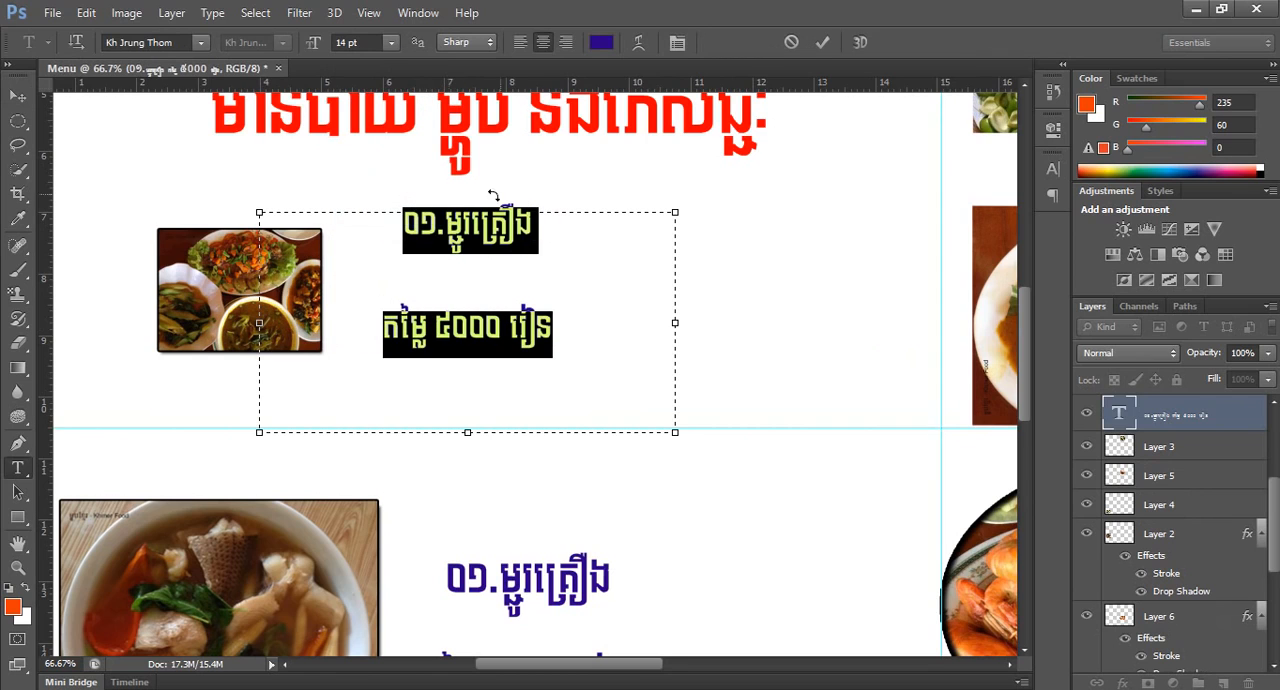
Set the line spacing of the first dish's name and price text to 24 pt and commit the text edit.
click(678, 46)
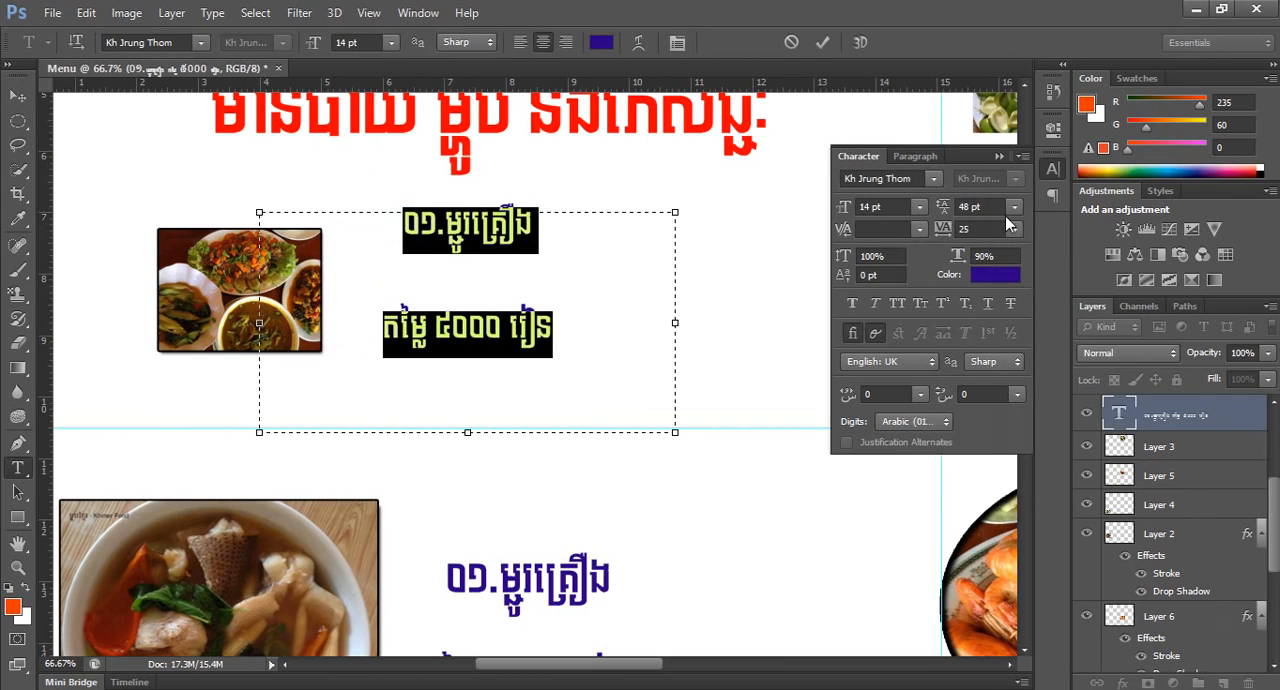
click(1013, 207)
click(988, 219)
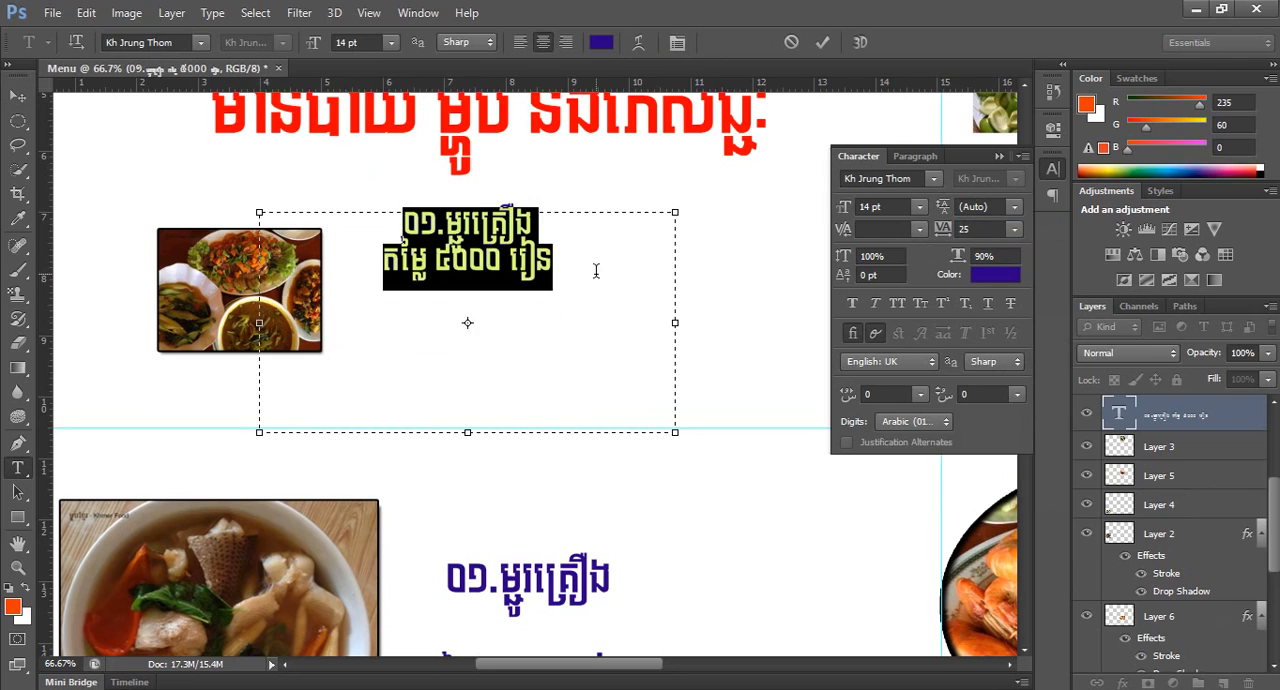
click(1015, 207)
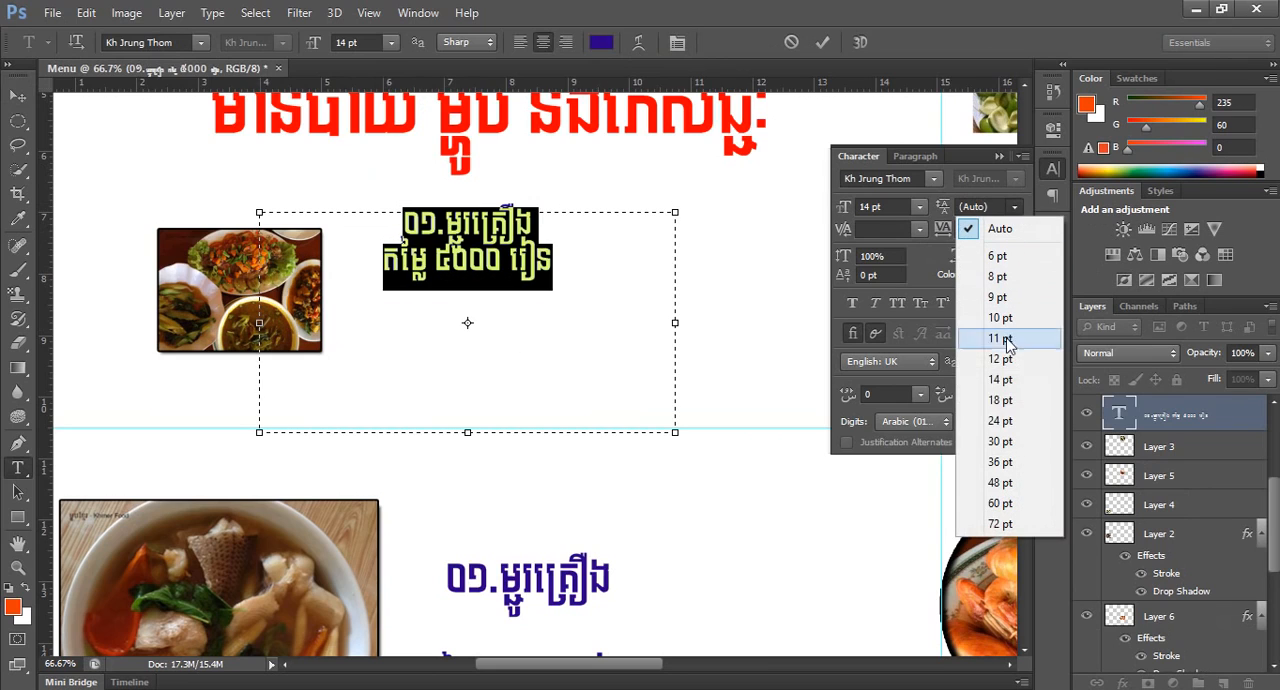
click(1000, 422)
click(574, 296)
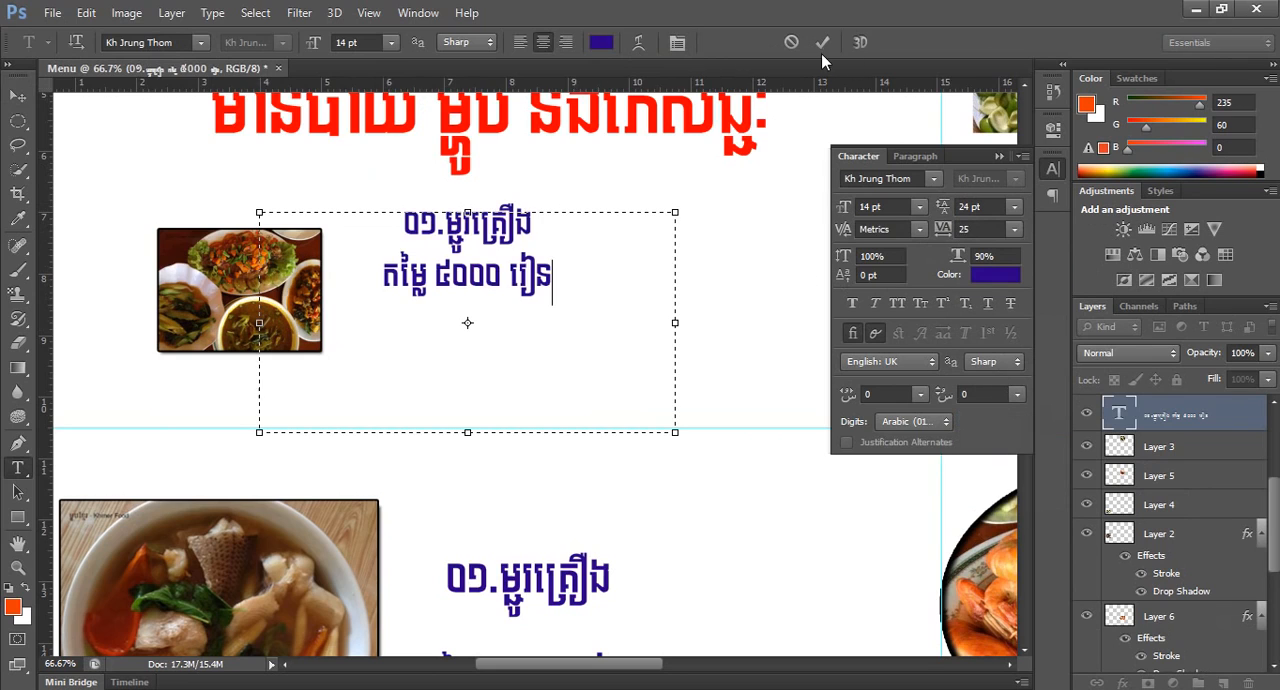
click(830, 45)
Move the first dish's name and price text slightly down and closer to its photo.
scroll(576, 321, down, 1)
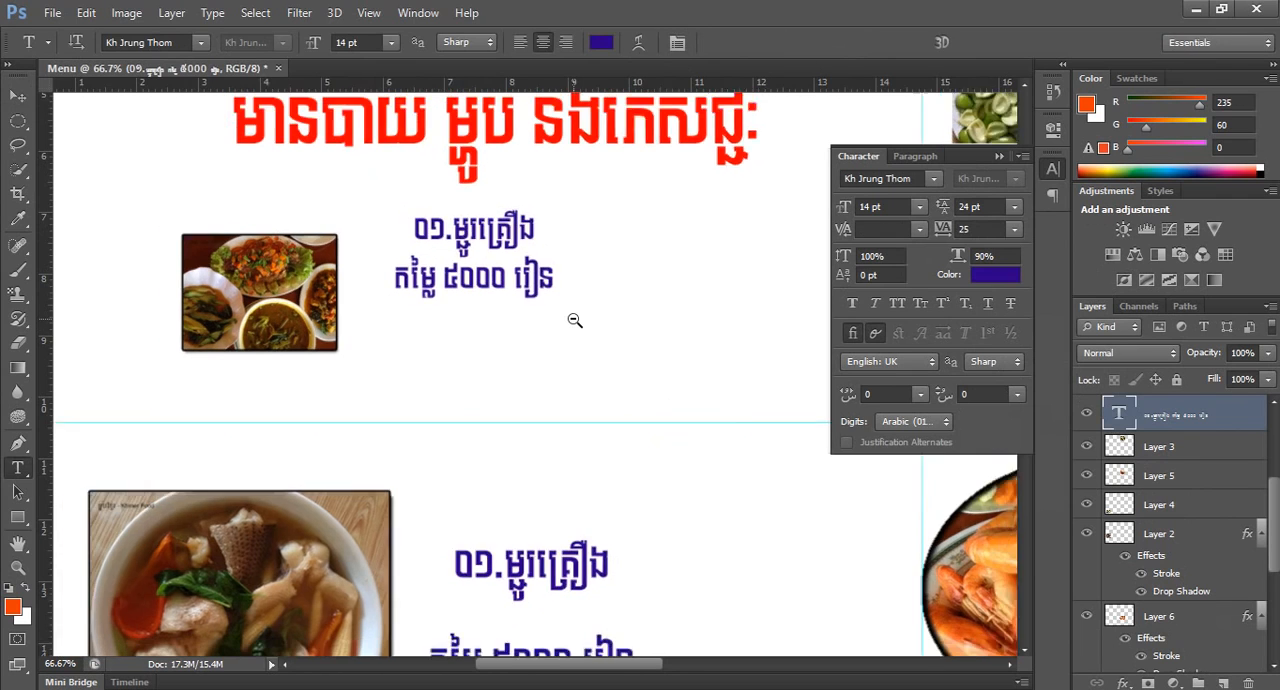
click(17, 95)
drag(482, 290, 447, 313)
Scale the white soup photo down to about 54% and place it directly under the first food photo.
scroll(447, 313, down, 2)
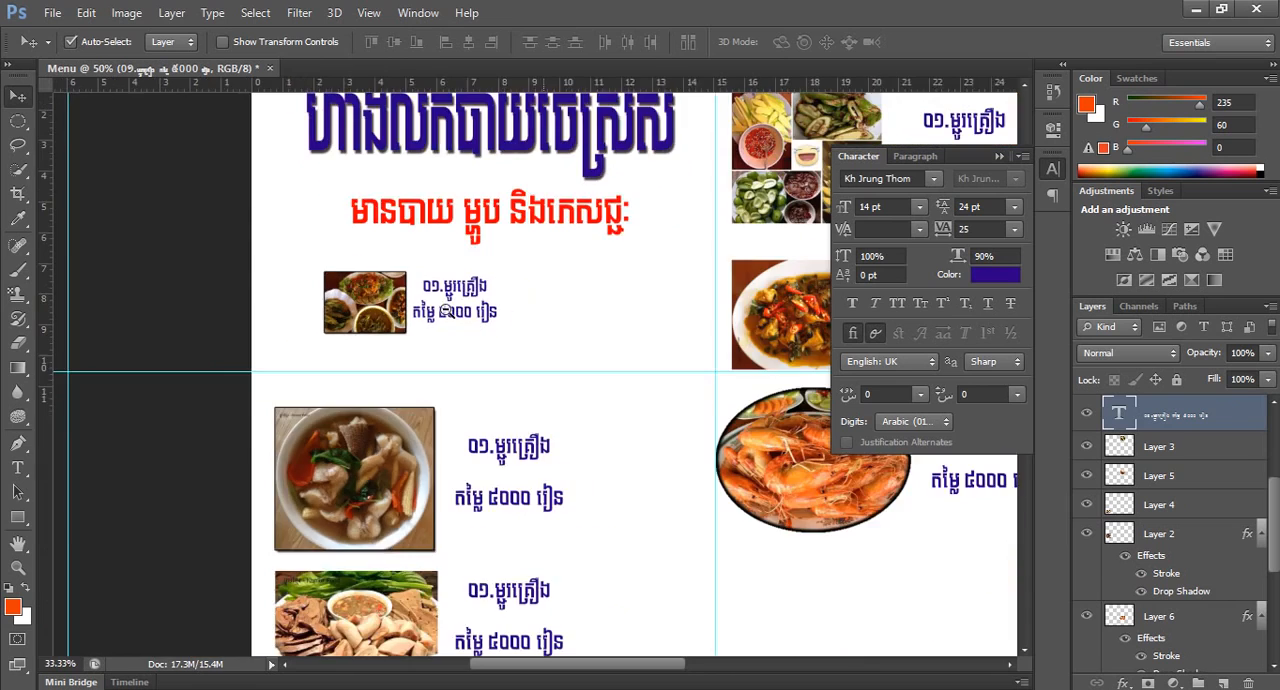
click(298, 463)
key(ctrl+t)
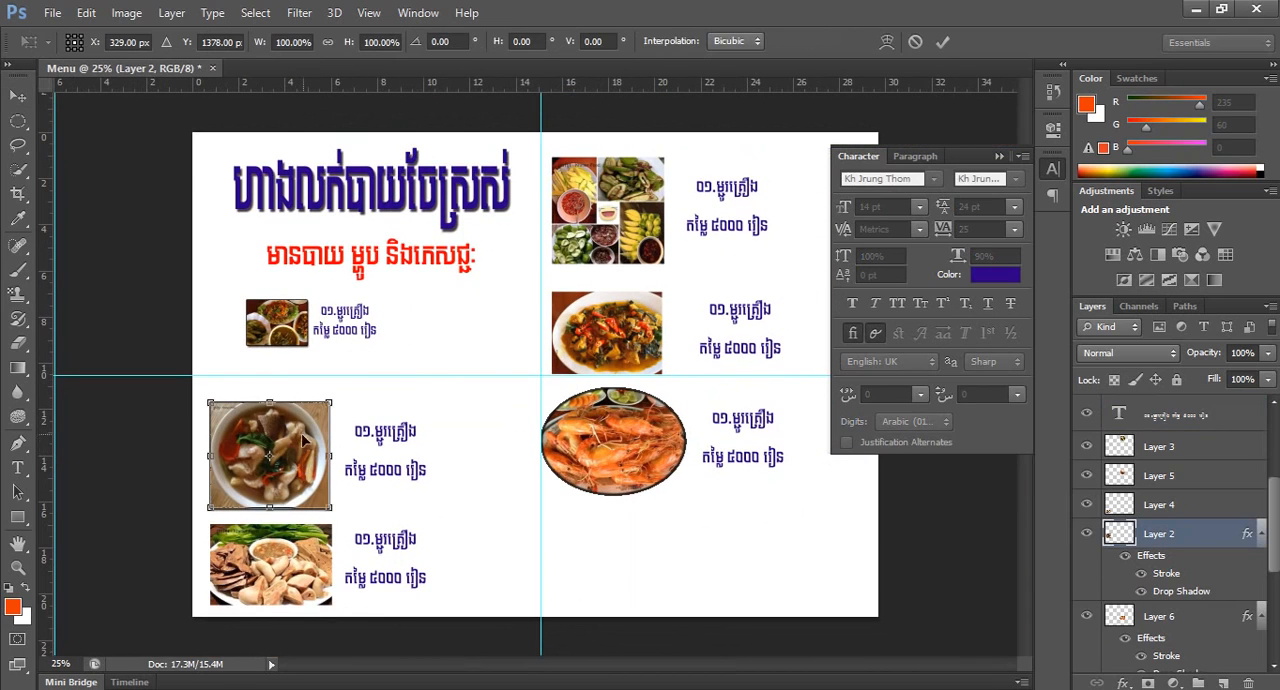
drag(333, 511, 304, 488)
drag(283, 440, 292, 379)
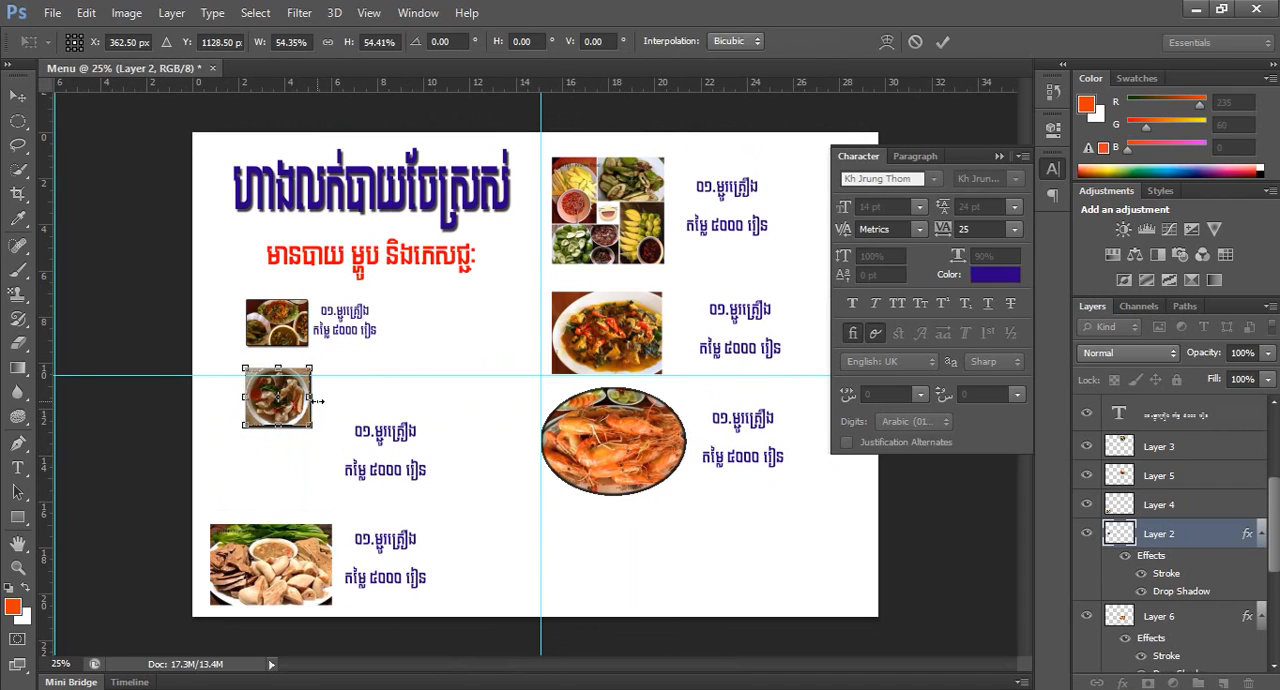
key(Return)
Delete the five larger copies of the dish name and price text, keeping only the first dish's text.
click(370, 435)
key(Delete)
click(391, 542)
key(Delete)
click(753, 426)
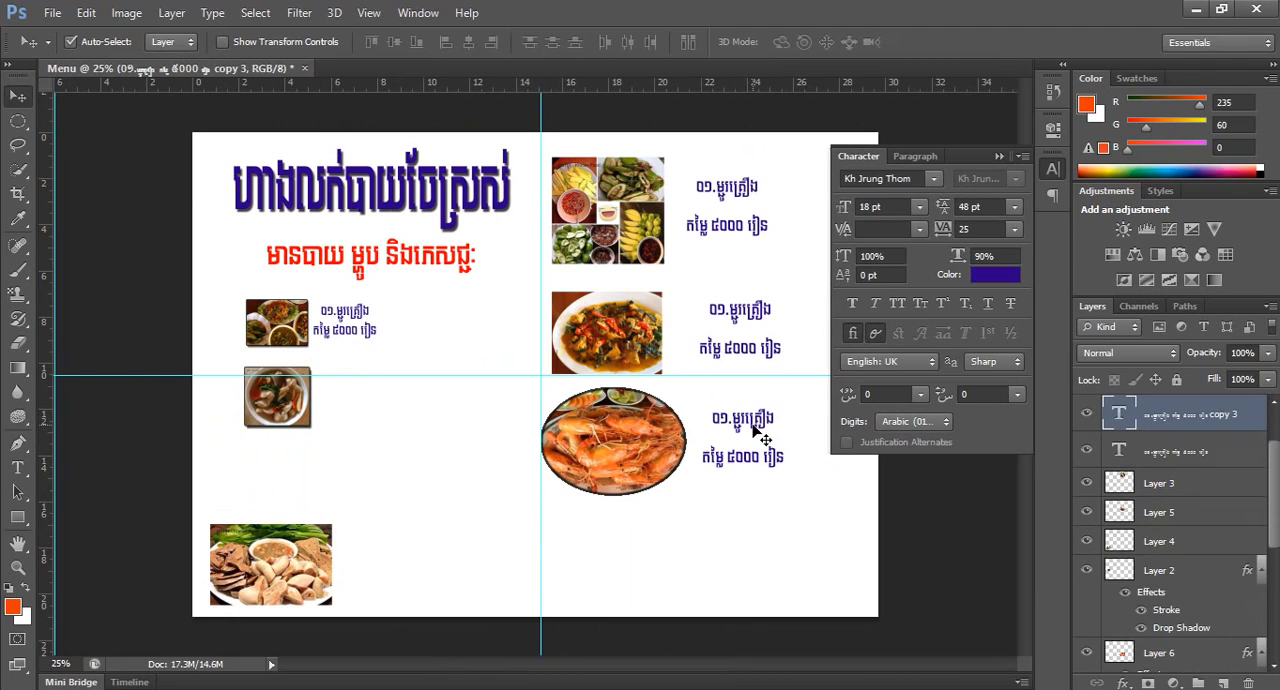
key(Delete)
click(748, 324)
key(Delete)
click(738, 228)
key(Delete)
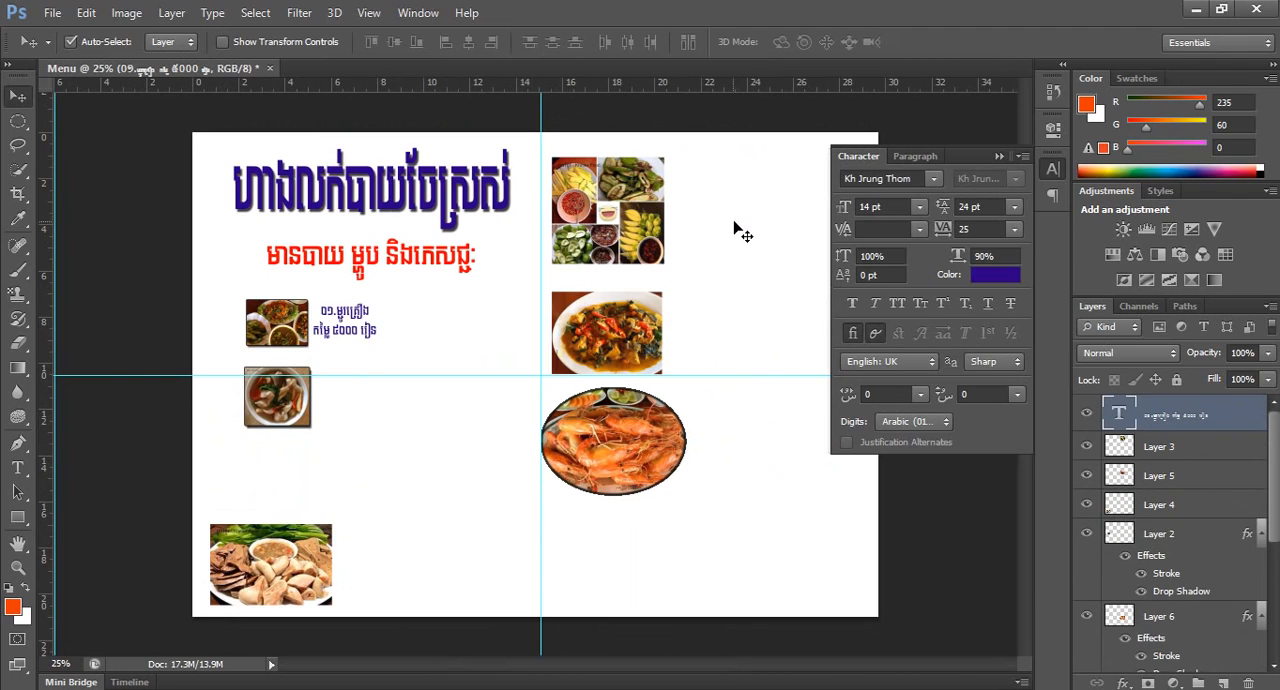
Scale the sliced meat platter photo down to nearly the soup photo's width and place it under the soup photo.
click(322, 532)
key(ctrl+t)
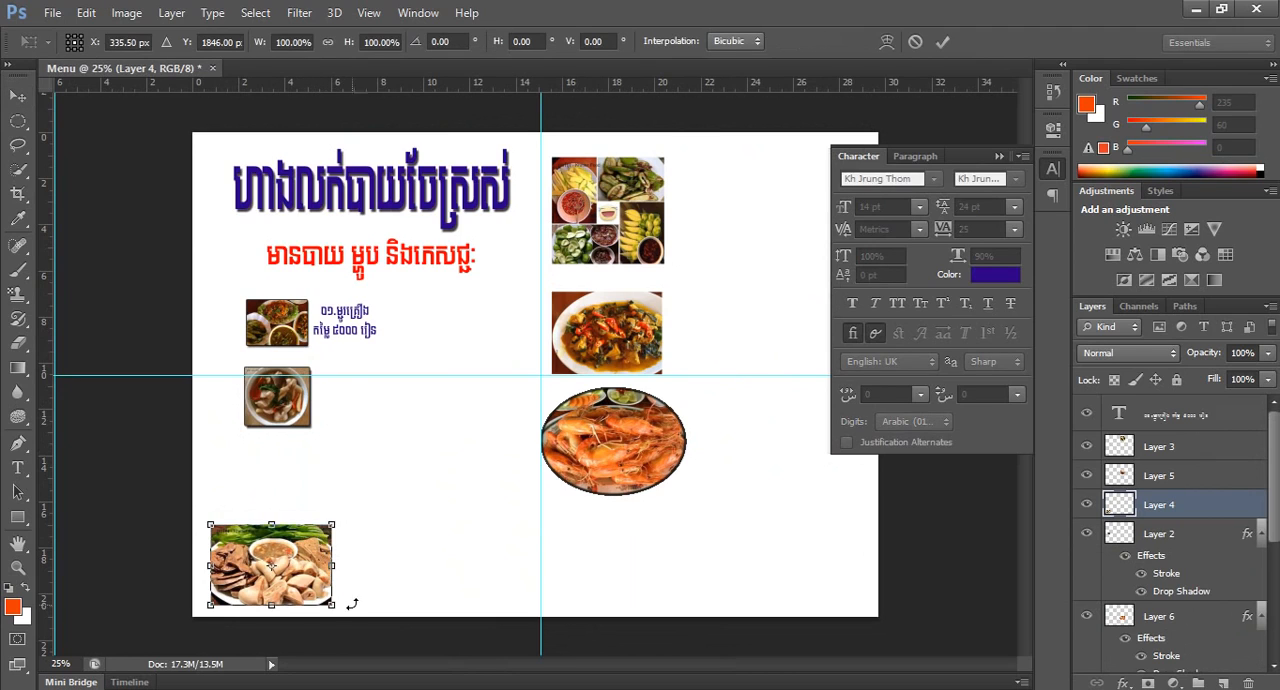
drag(329, 603, 310, 497)
key(Return)
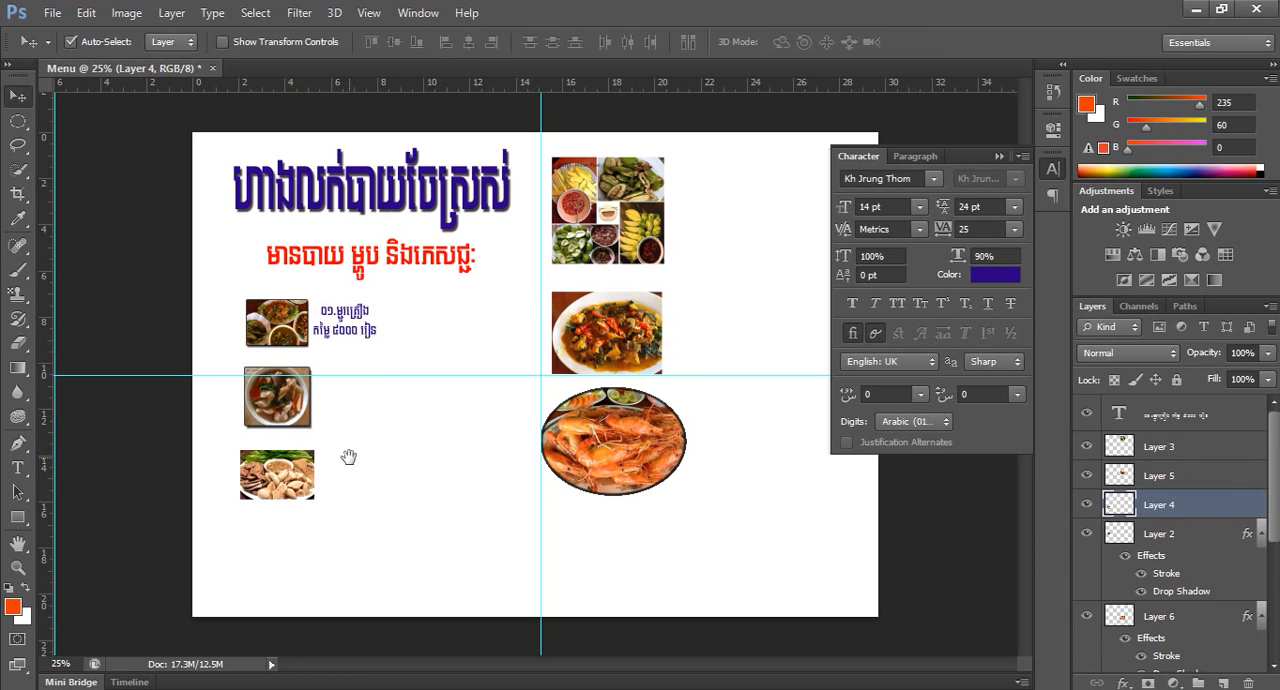
Narrow the meat platter photo to about 93% of its width and align its left edge with the soup photo above.
ctrl+click(350, 457)
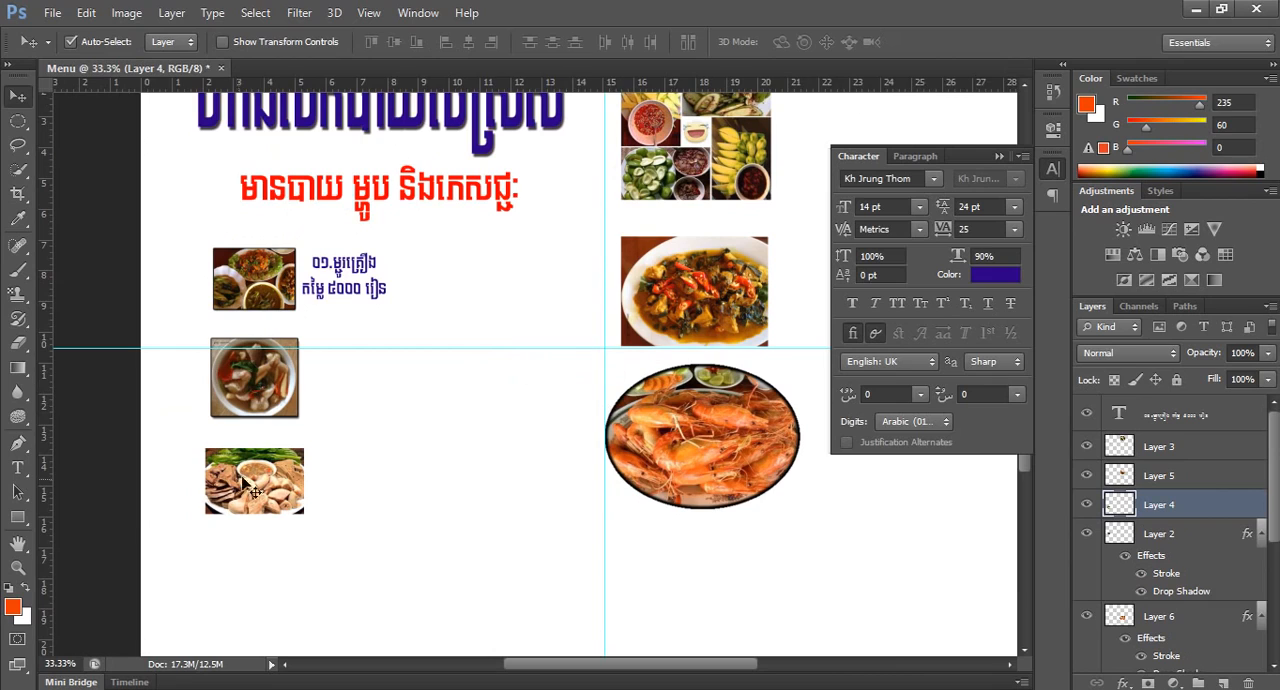
key(ctrl+t)
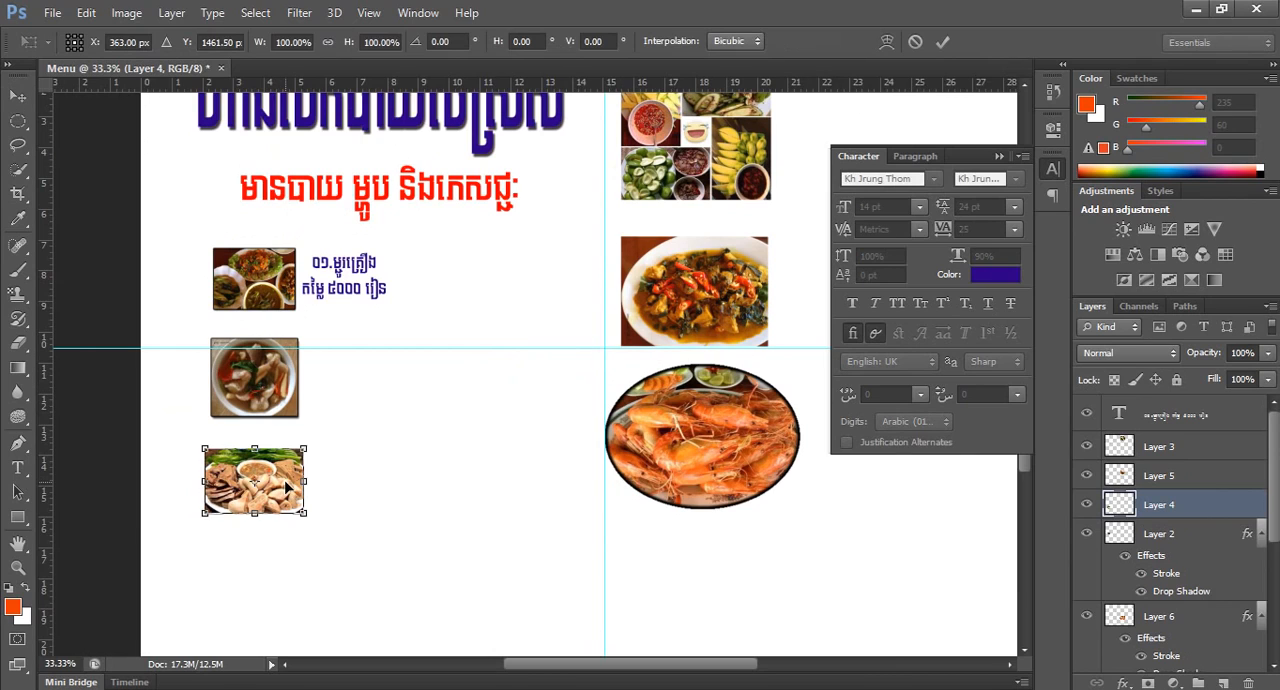
drag(302, 481, 297, 481)
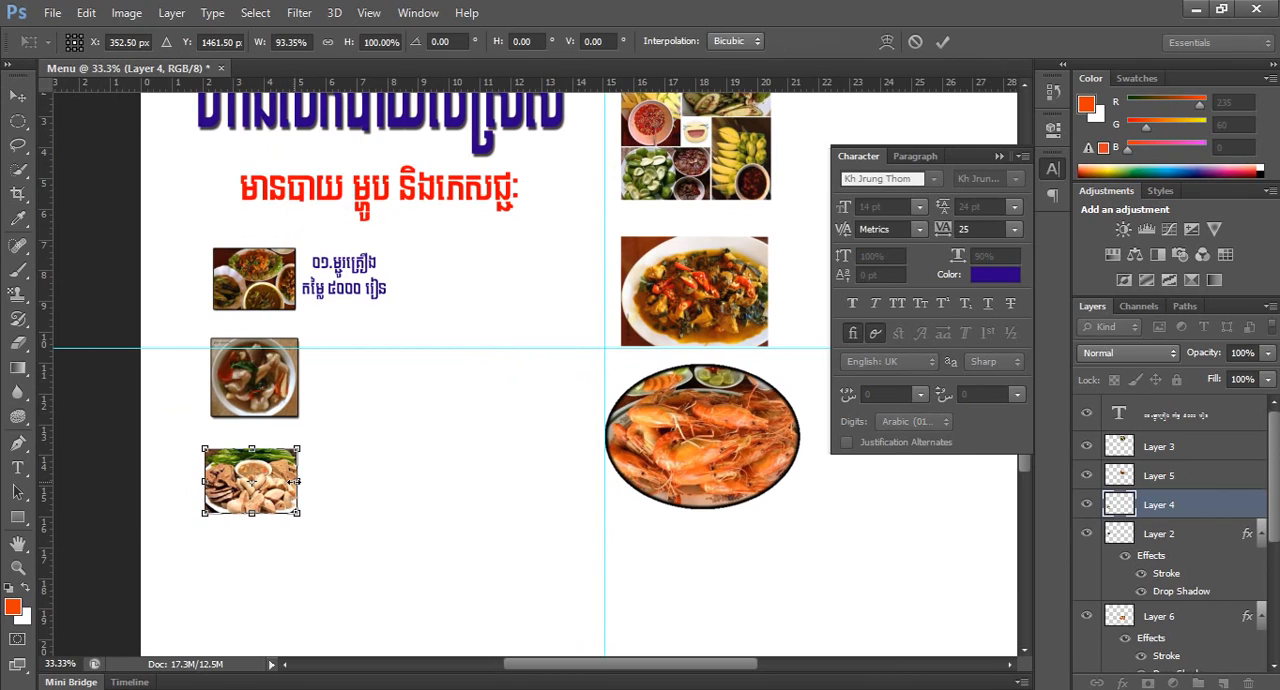
key(Return)
ctrl+click(332, 473)
drag(208, 497, 217, 489)
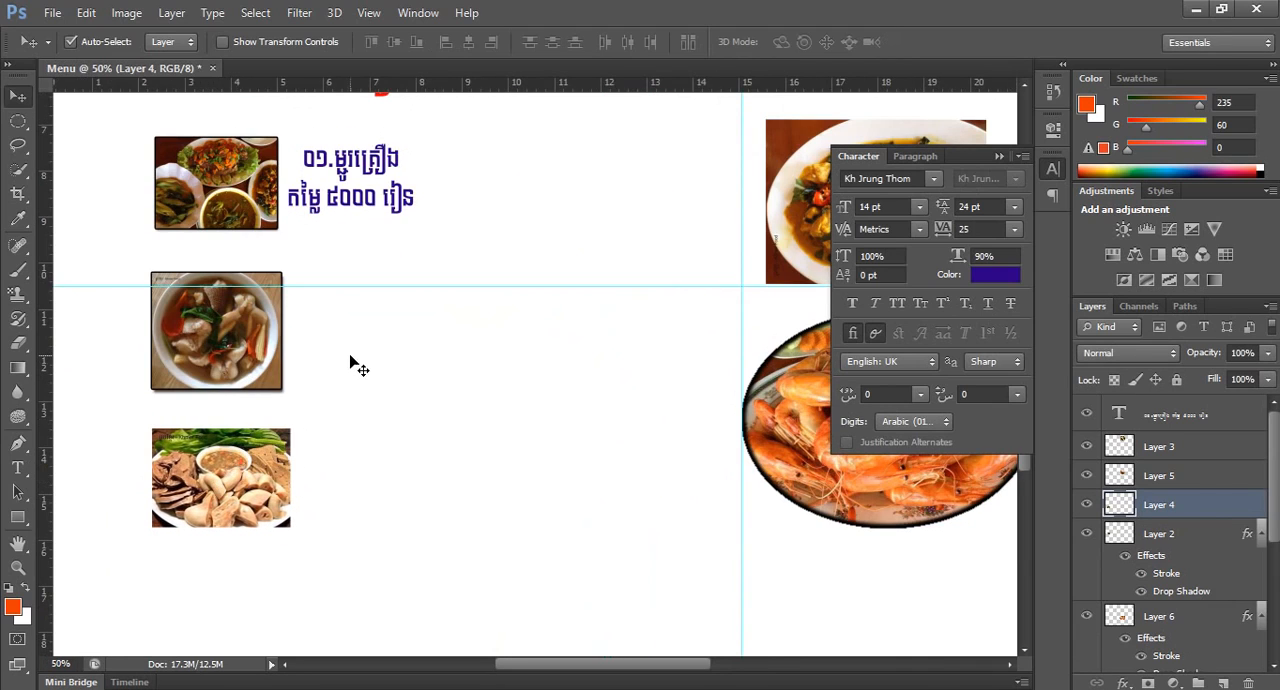
Apply a drop shadow and a stroke to the meat platter photo, keeping the default settings.
click(1124, 683)
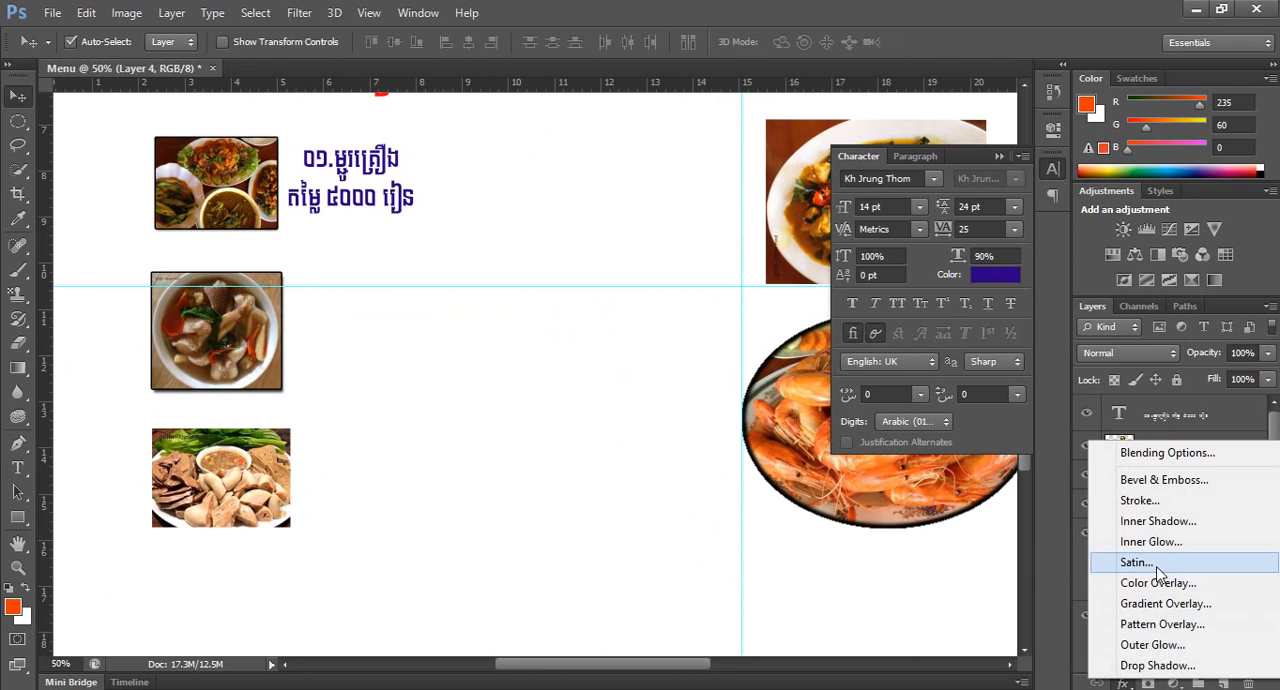
click(1157, 665)
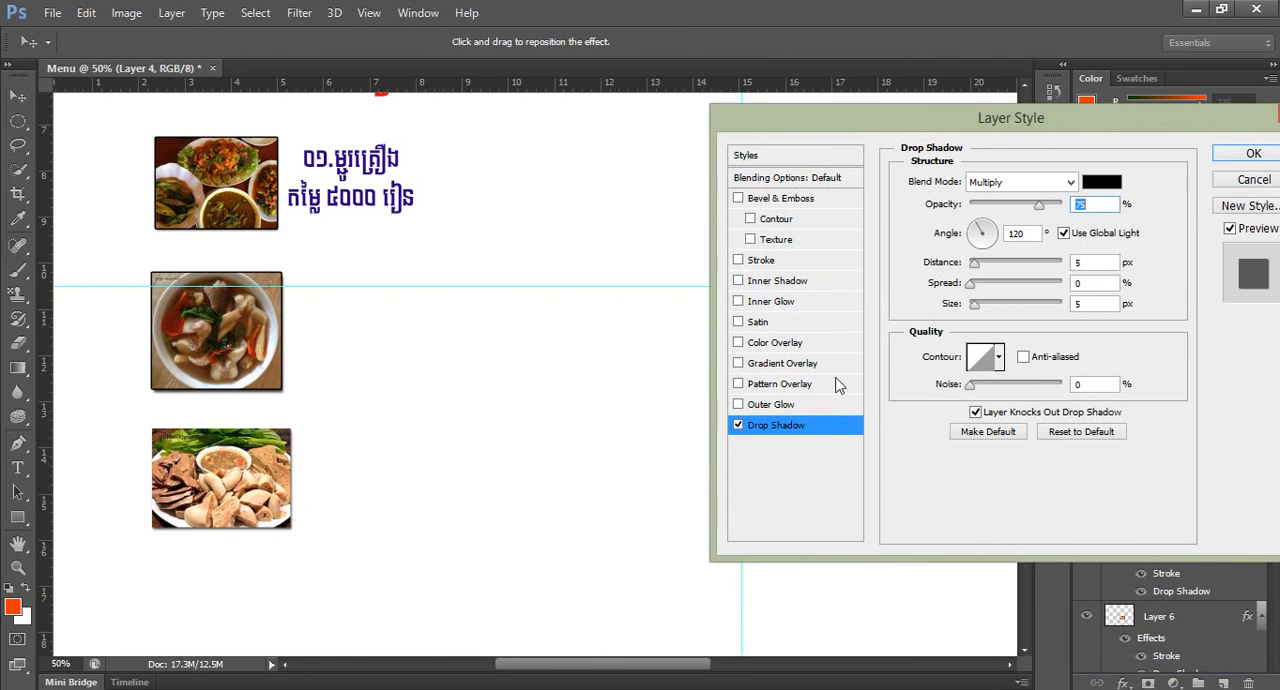
click(739, 259)
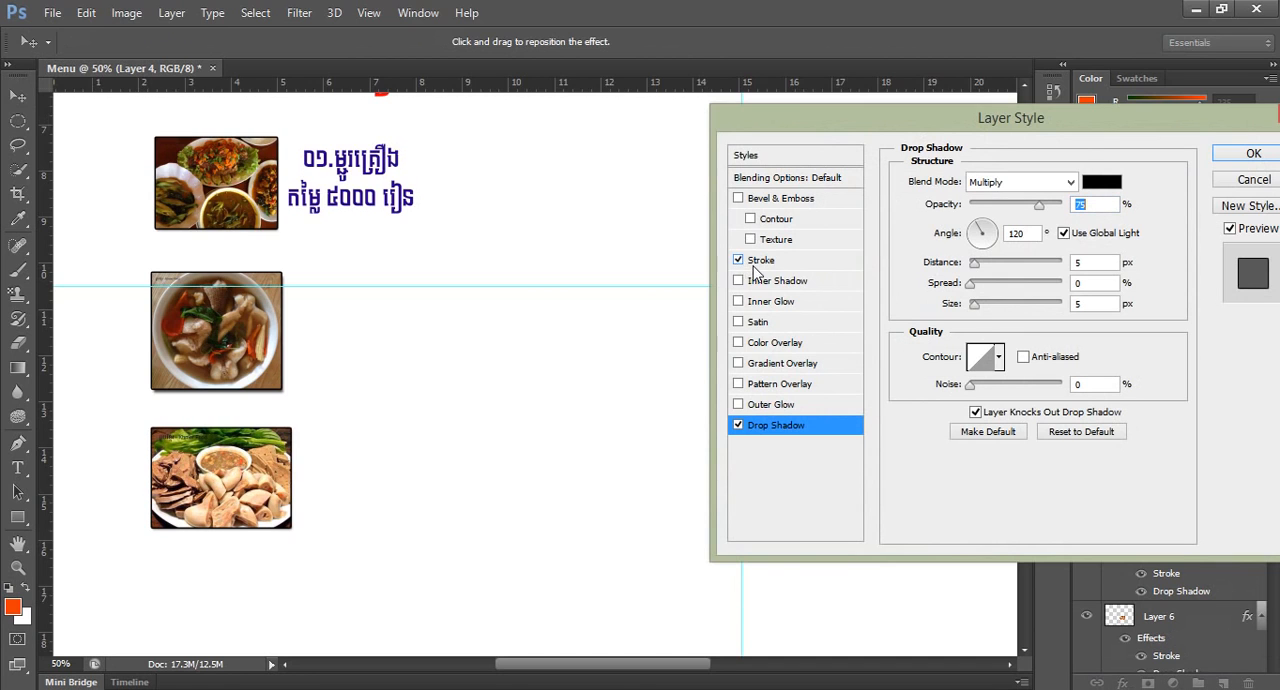
click(1253, 157)
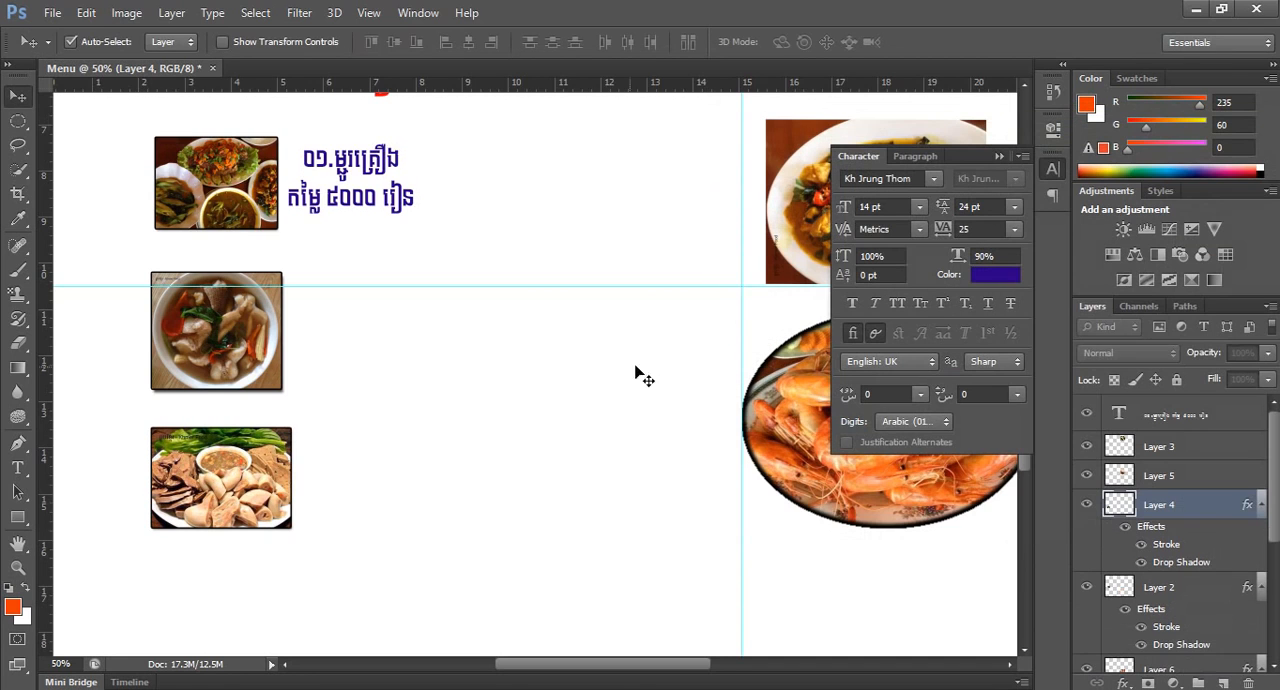
Duplicate the first dish's name and price text beside the soup photo and the meat platter photo.
alt+click(579, 378)
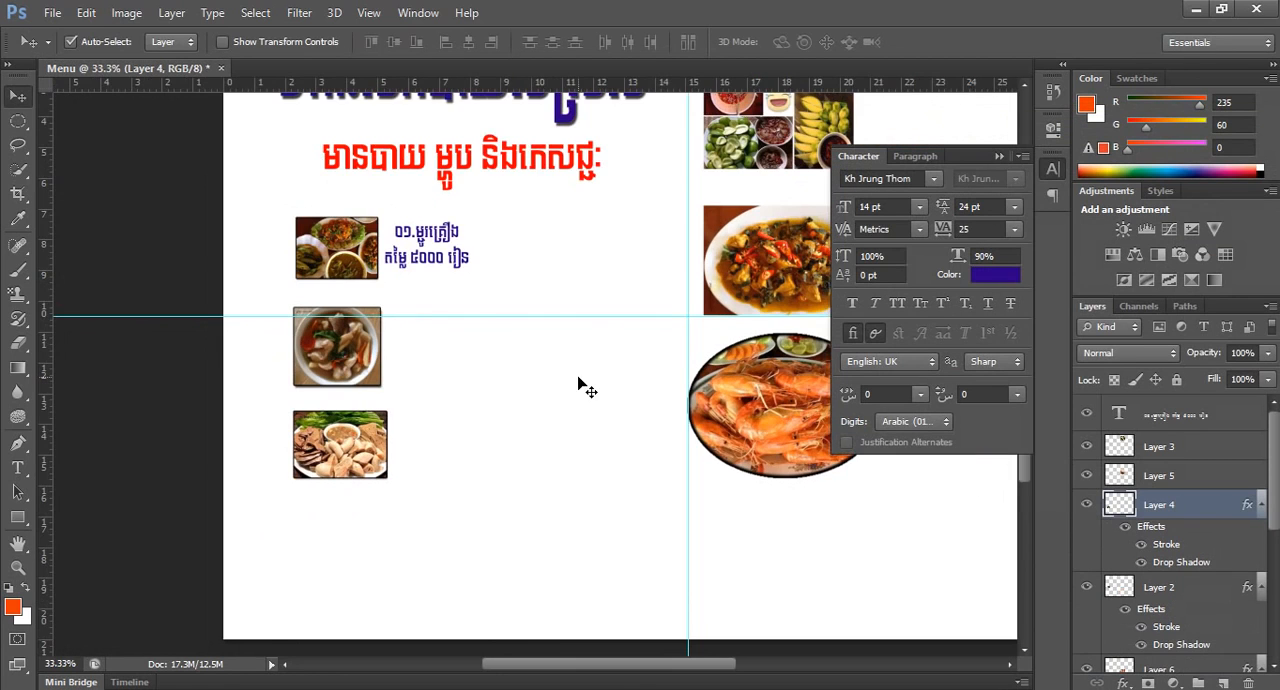
click(435, 258)
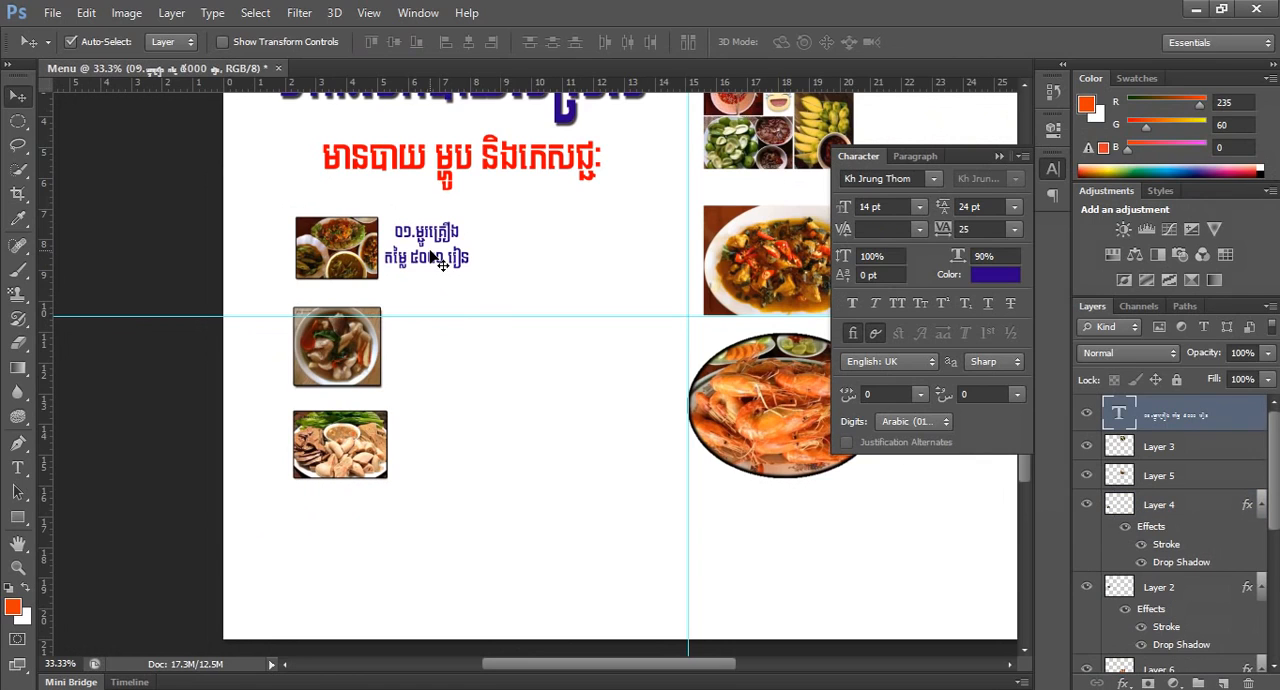
drag(432, 257, 448, 458)
click(548, 358)
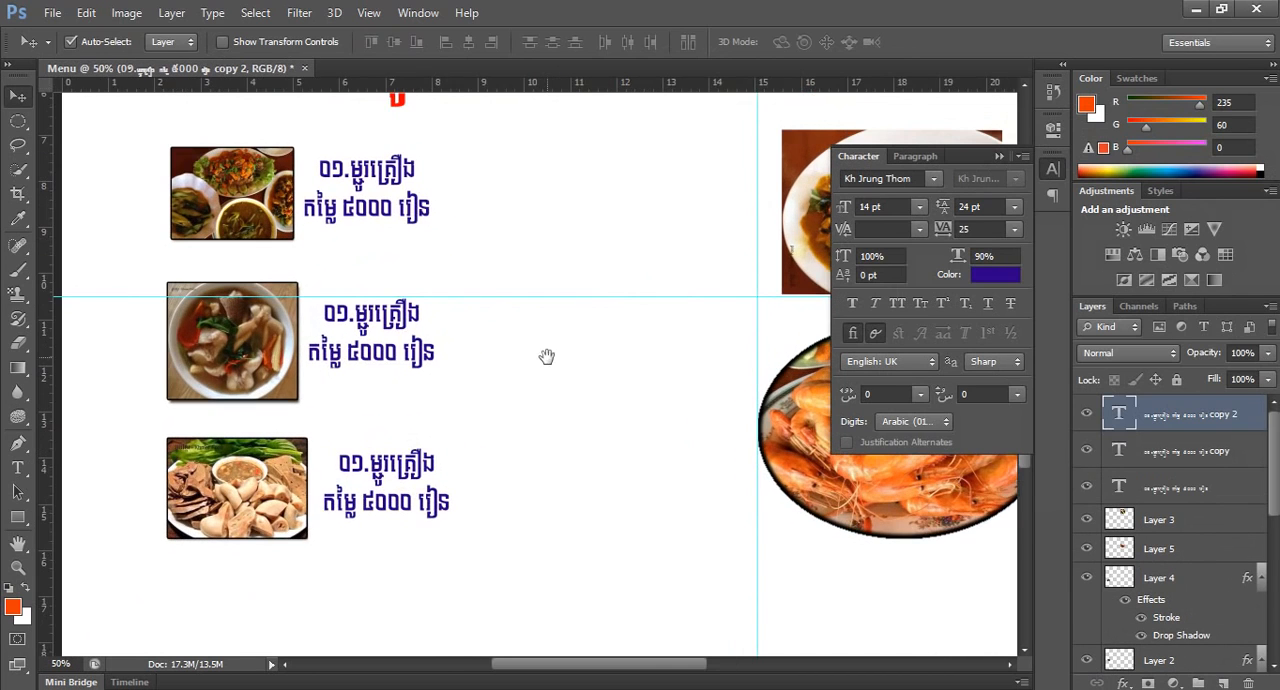
alt+click(545, 356)
alt+click(545, 356)
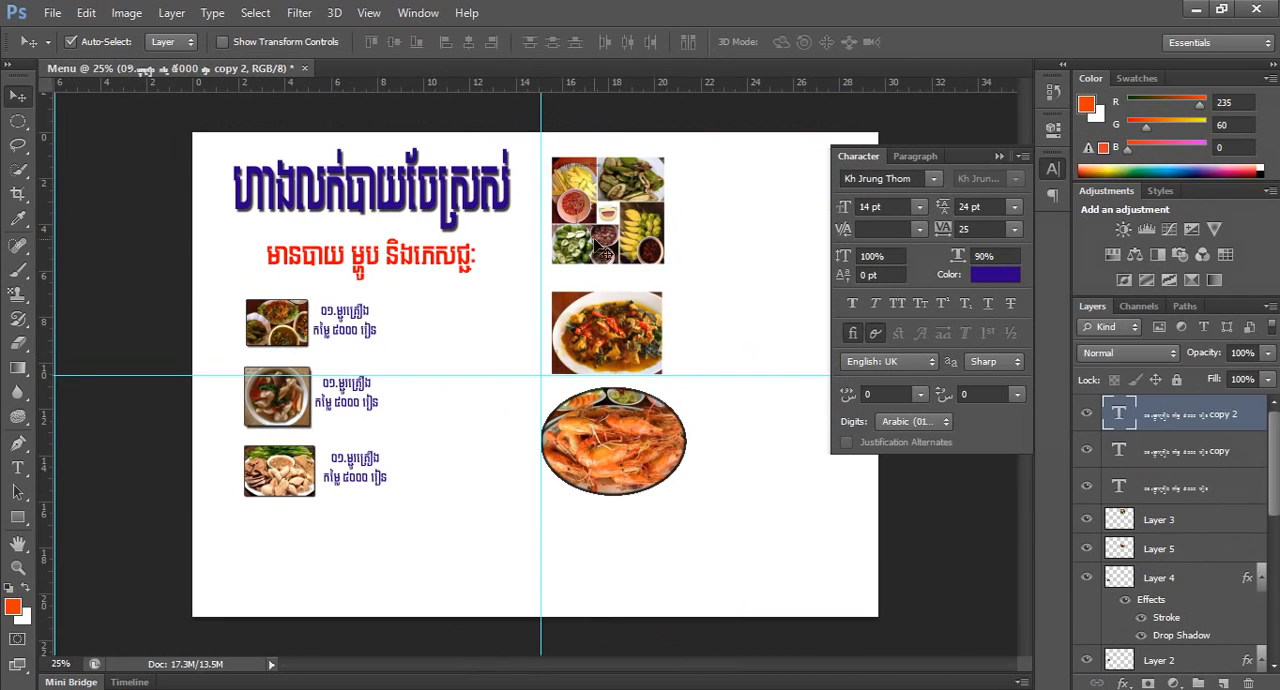
key(ctrl+t)
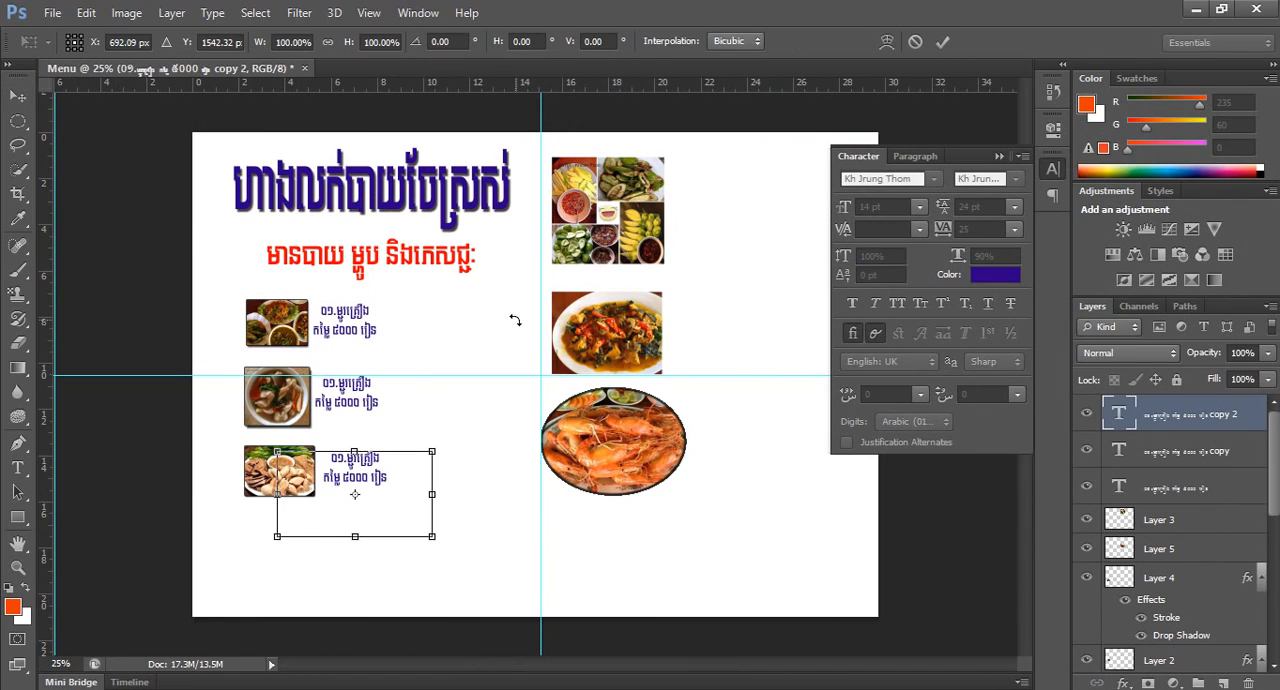
key(Return)
Scale the fruit and vegetable collage to about 66% and place it level with the first photo, left of the vertical center guide.
click(610, 208)
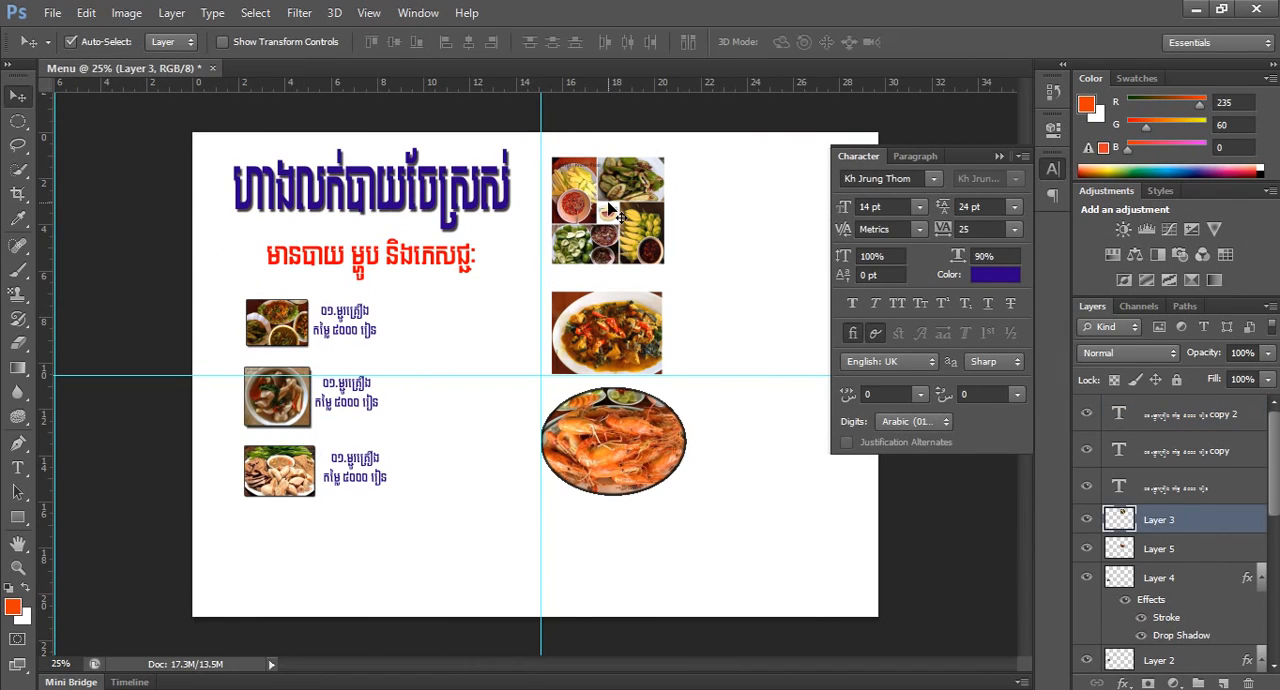
key(t)
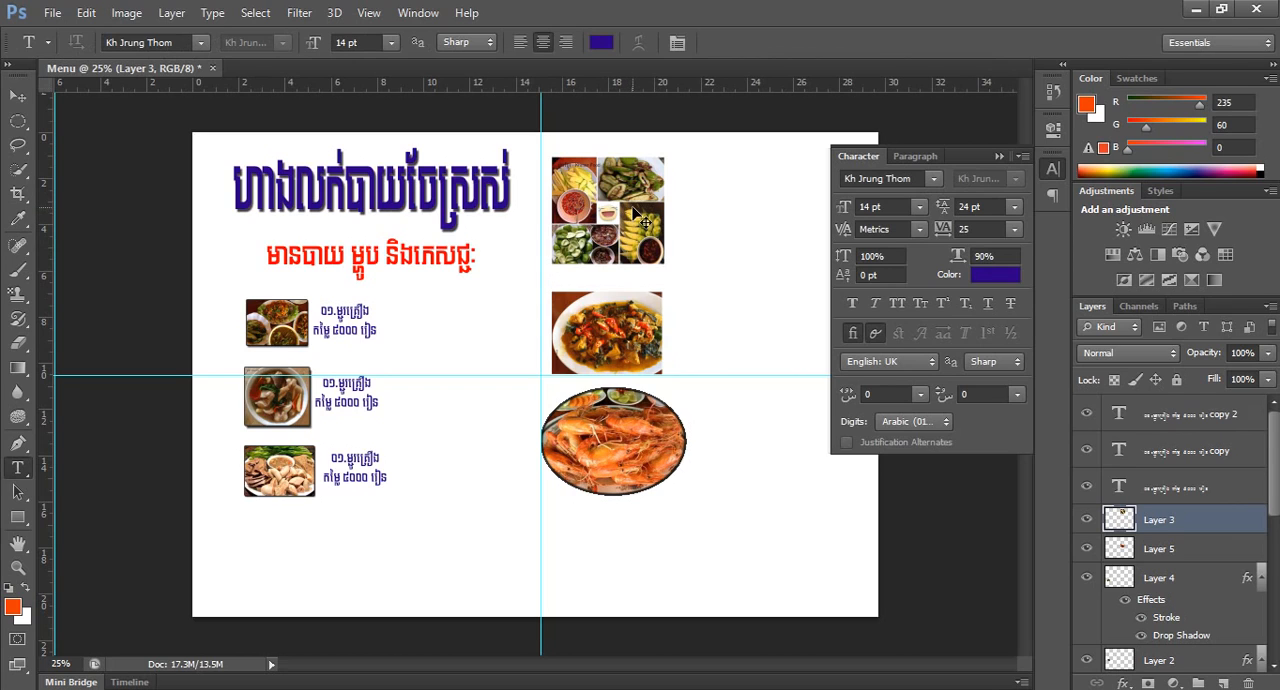
key(ctrl+t)
drag(624, 207, 492, 330)
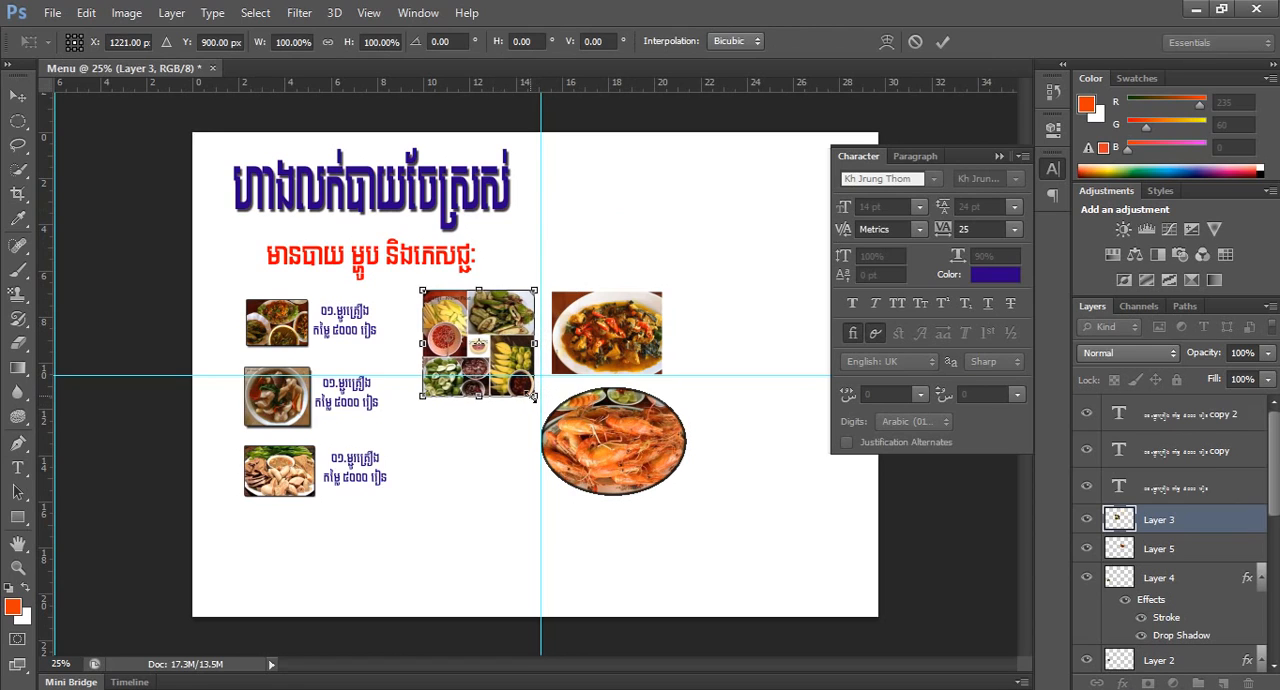
drag(533, 397, 521, 385)
drag(490, 333, 480, 312)
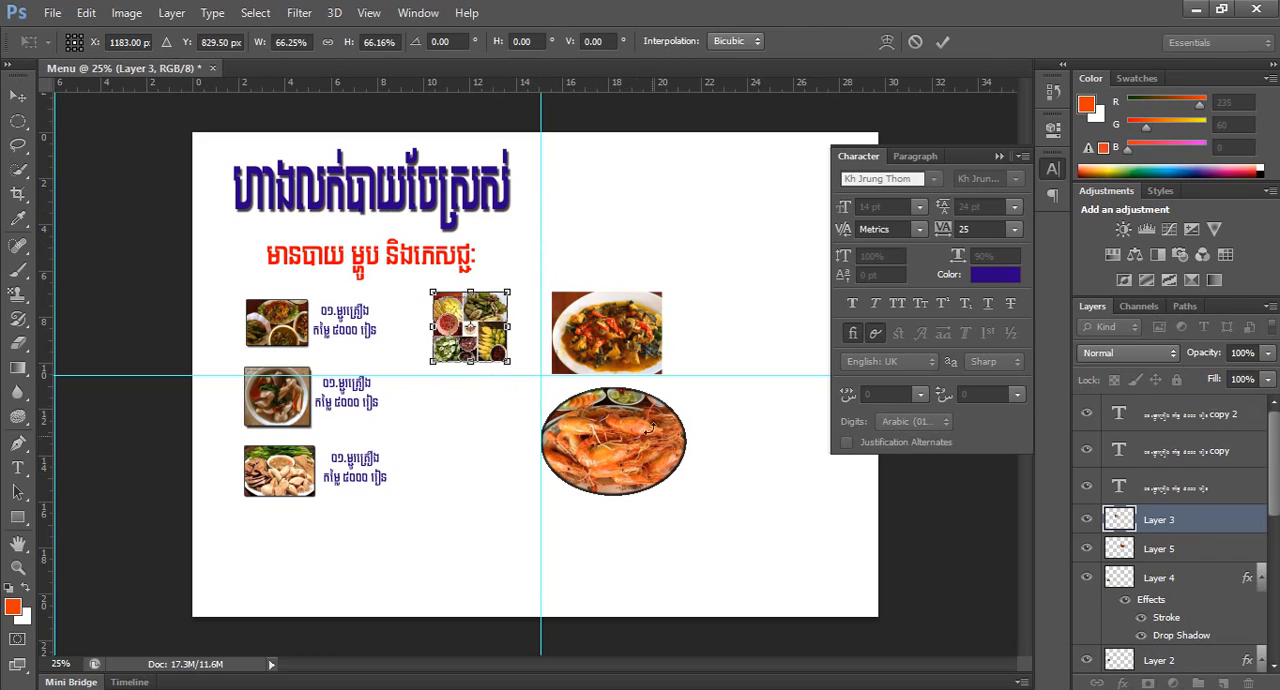
key(t)
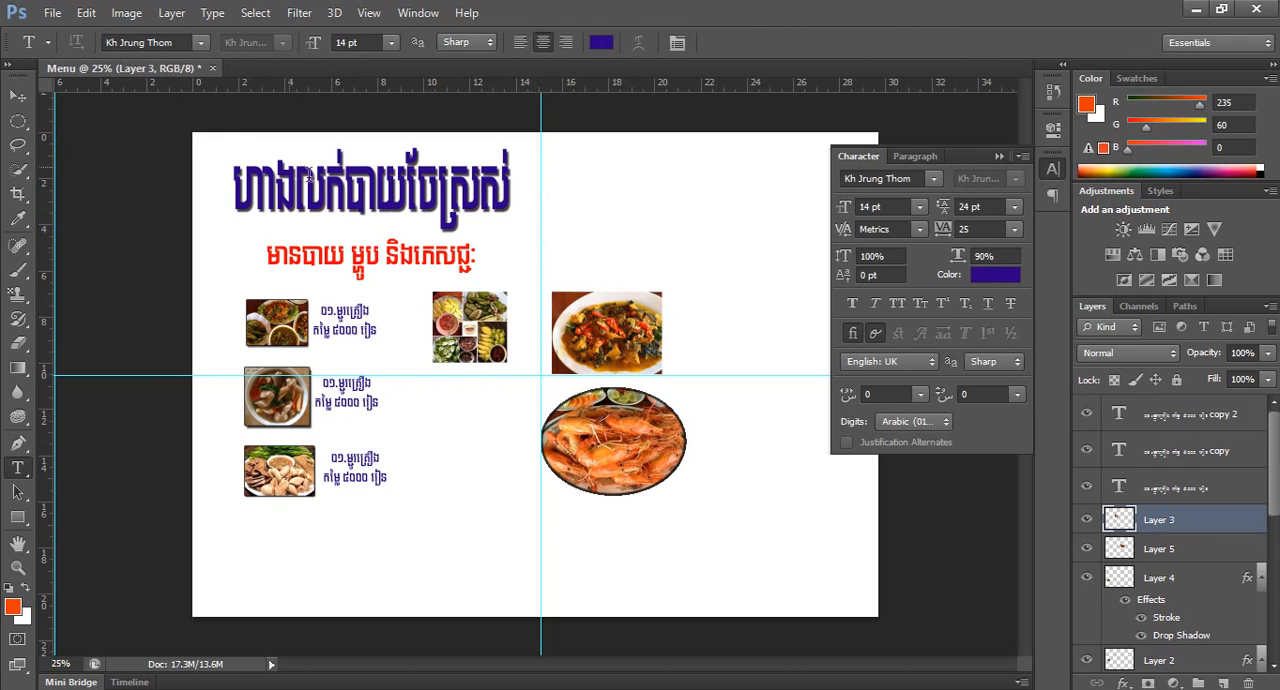
Scale the stir-fry photo down to about 70% and place it directly under the fruit and vegetable collage.
click(18, 95)
click(625, 342)
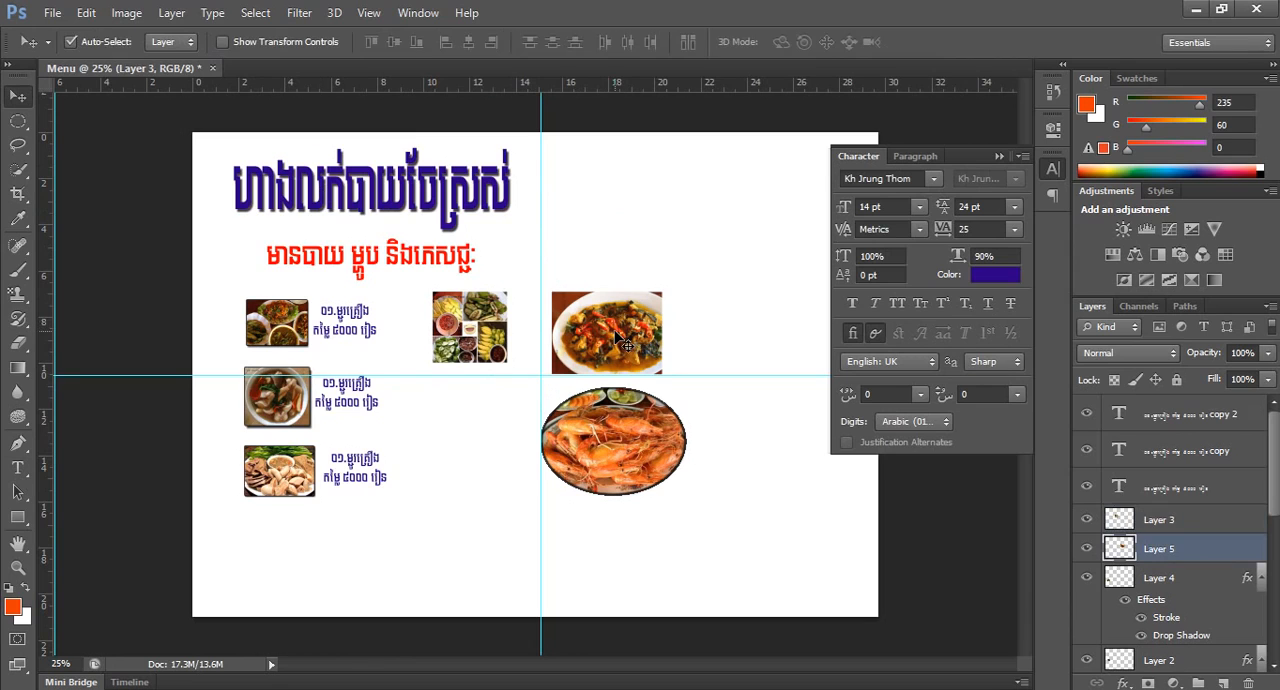
key(ctrl+t)
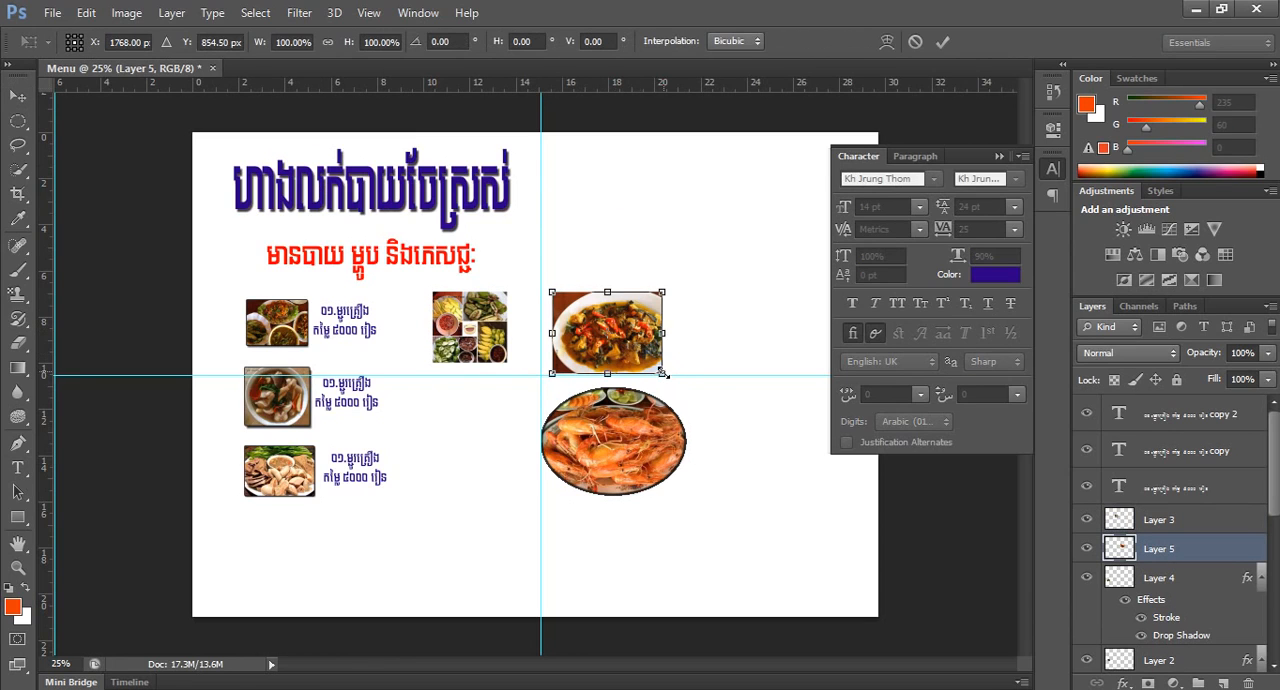
drag(663, 373, 648, 365)
drag(611, 325, 468, 402)
drag(510, 441, 508, 439)
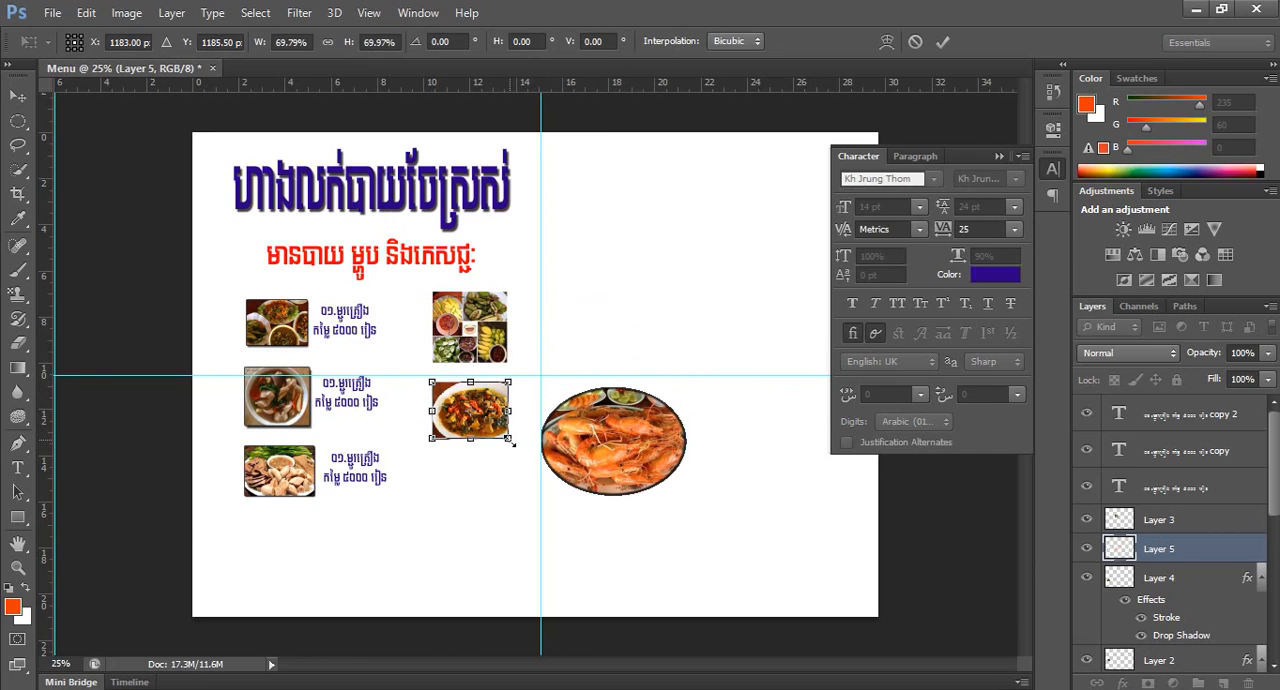
key(Return)
Move the oval shrimp photo under the stir-fry photo and scale it down to about the same width.
drag(601, 438, 483, 493)
key(ctrl+t)
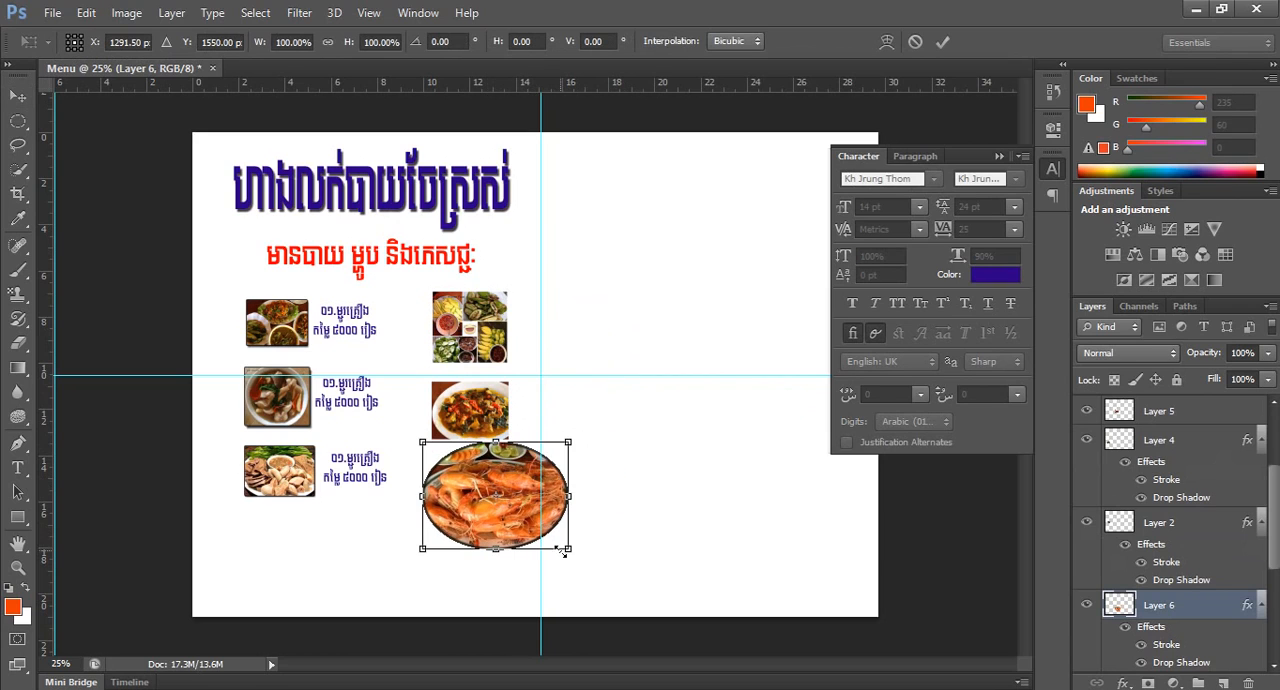
drag(570, 551, 492, 478)
key(Return)
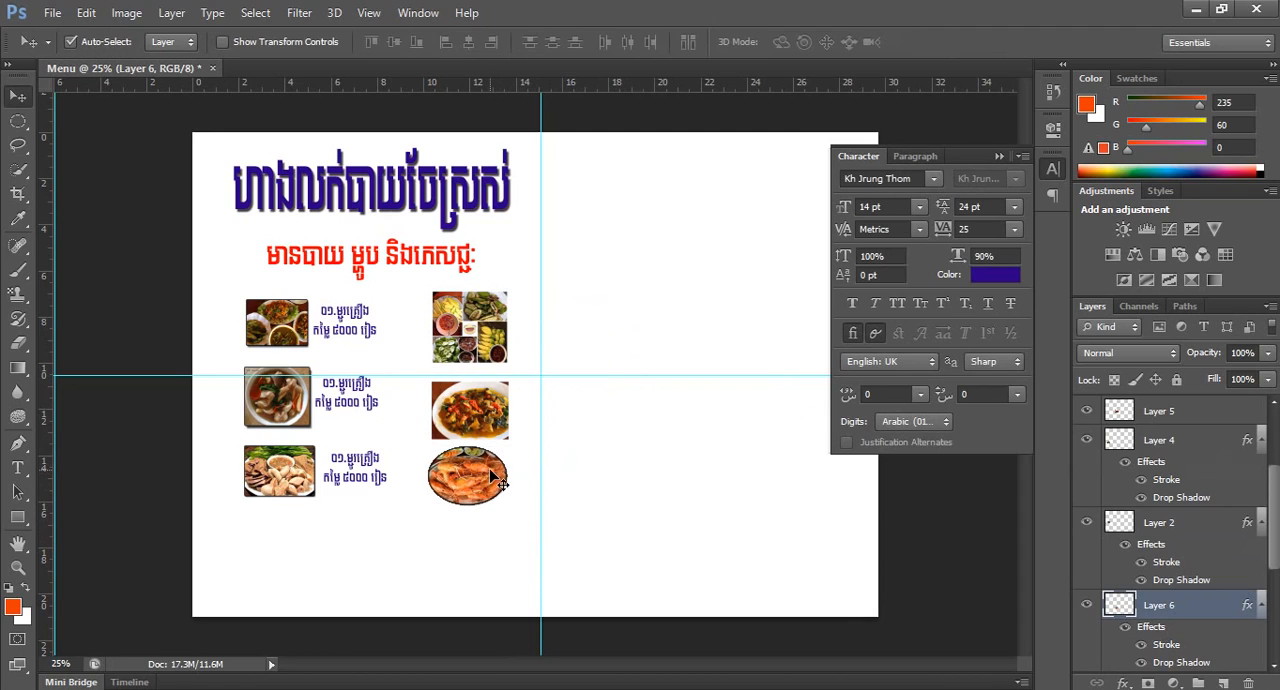
Duplicate the meat platter photo seven times: two as a fourth row on the left page half, five down the right half.
ctrl+click(234, 465)
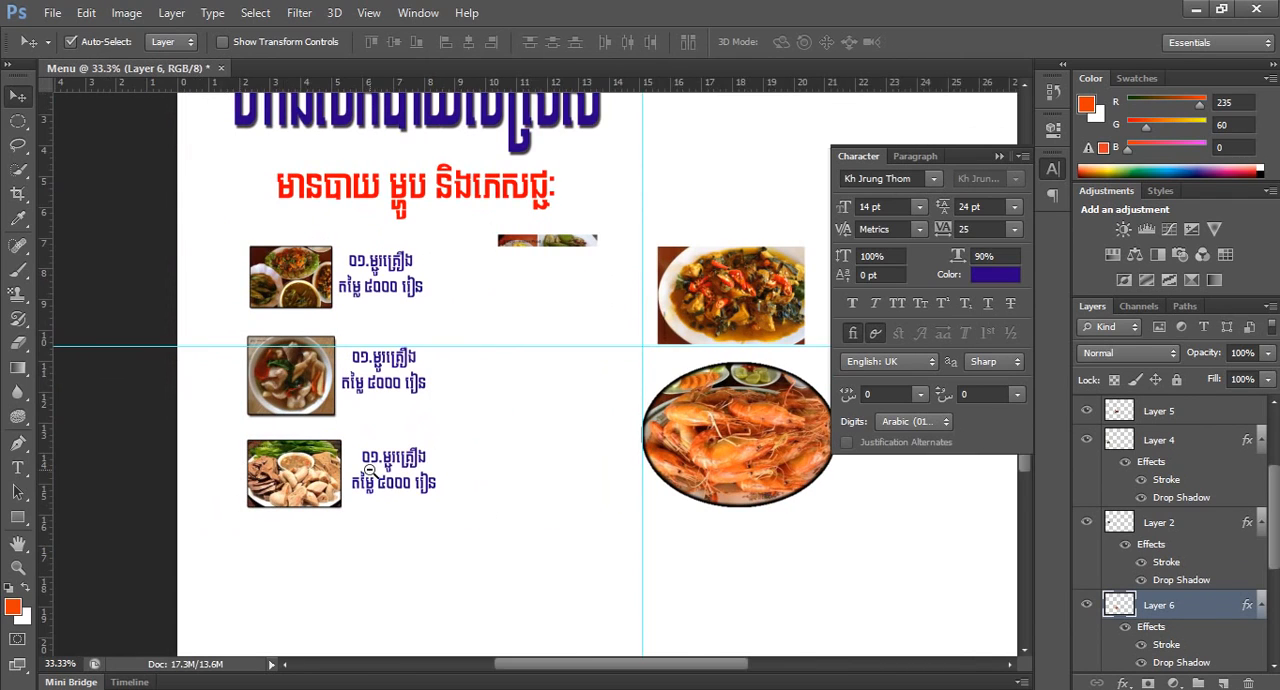
alt+click(370, 469)
drag(280, 486, 601, 546)
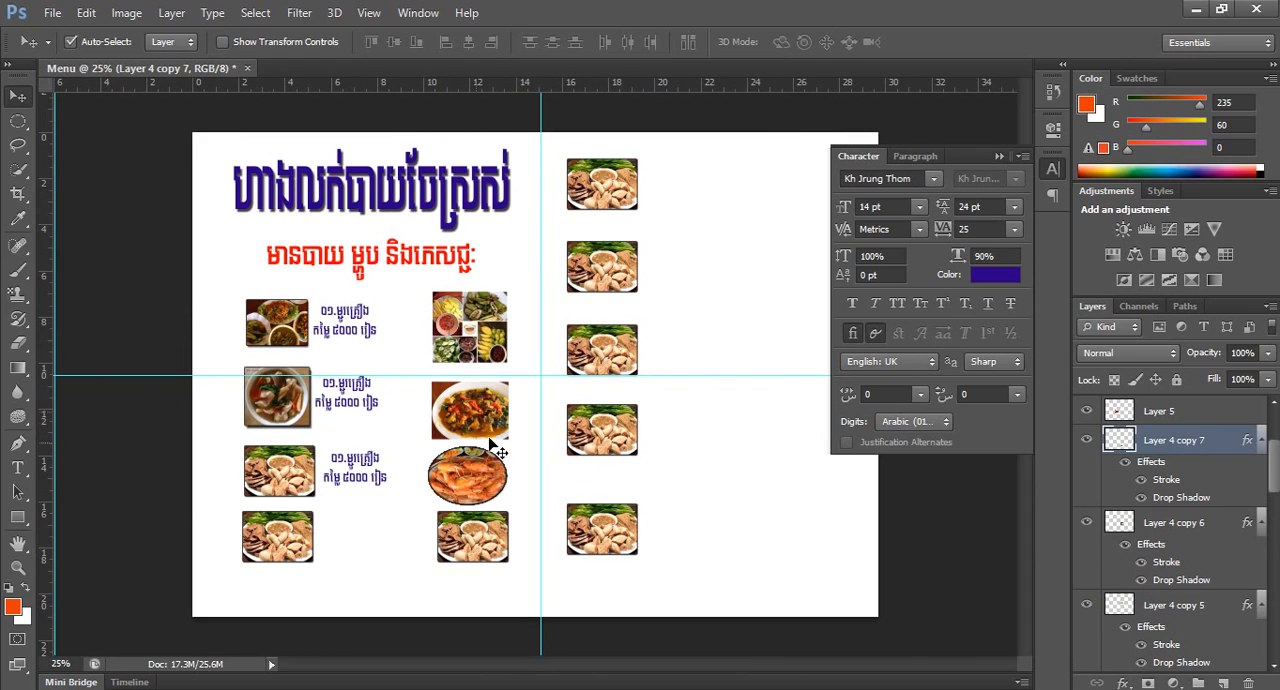
Collapse the Character panel to uncover the right side of the menu page.
click(530, 311)
alt+click(517, 313)
click(1000, 157)
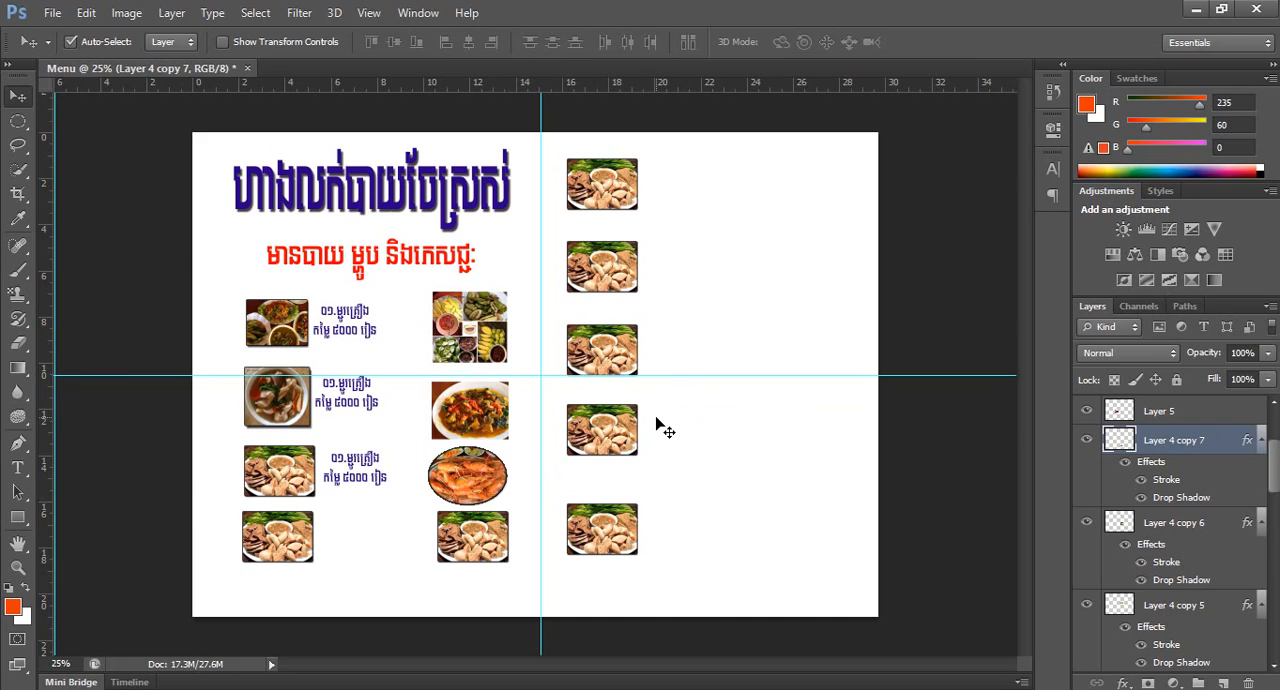
scroll(647, 414, up, 2)
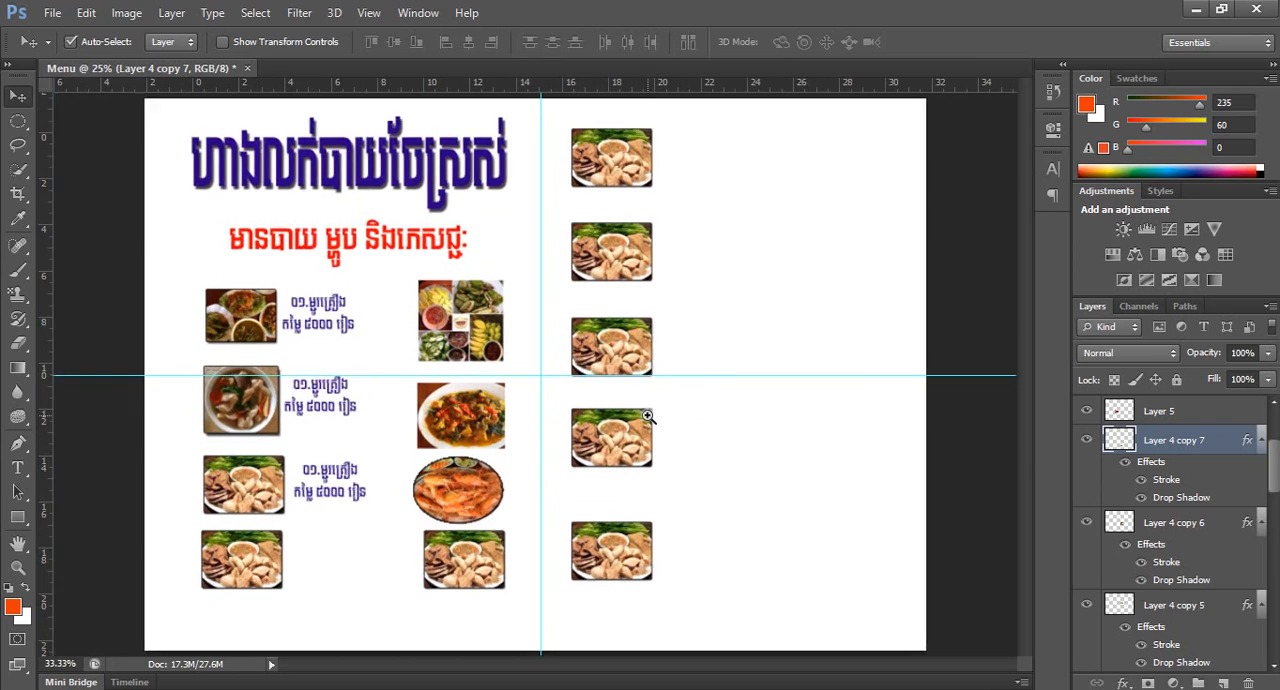
drag(386, 372, 728, 398)
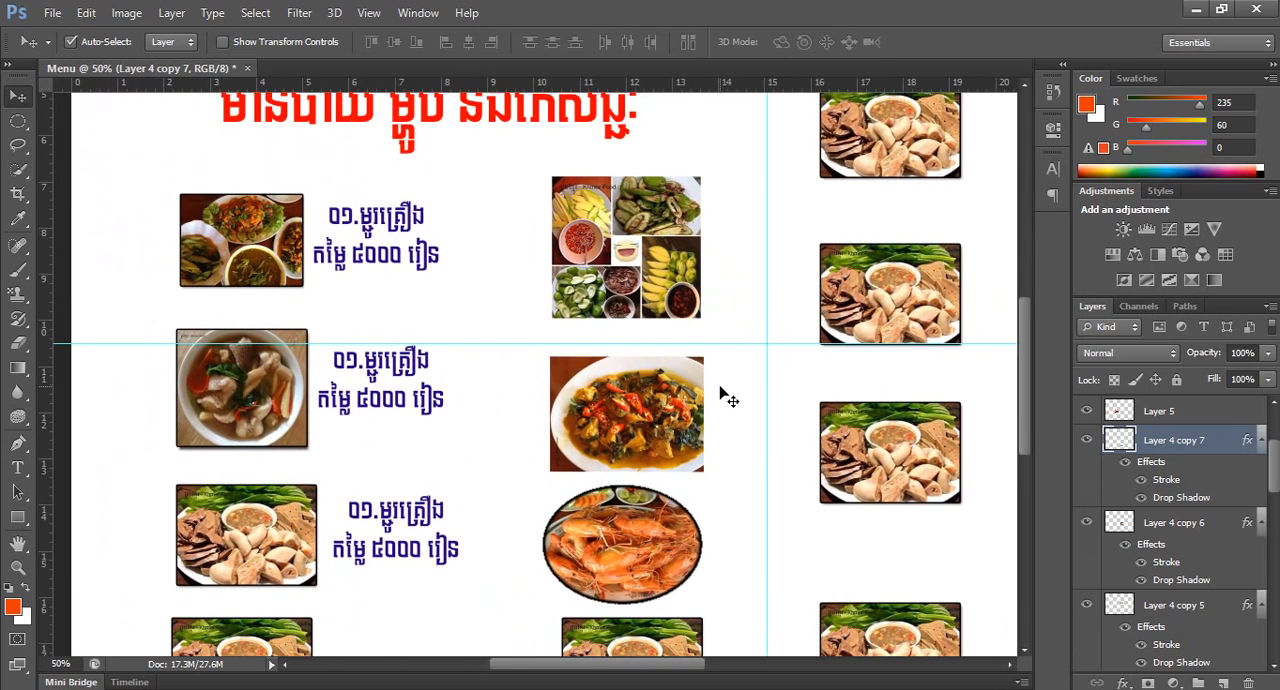